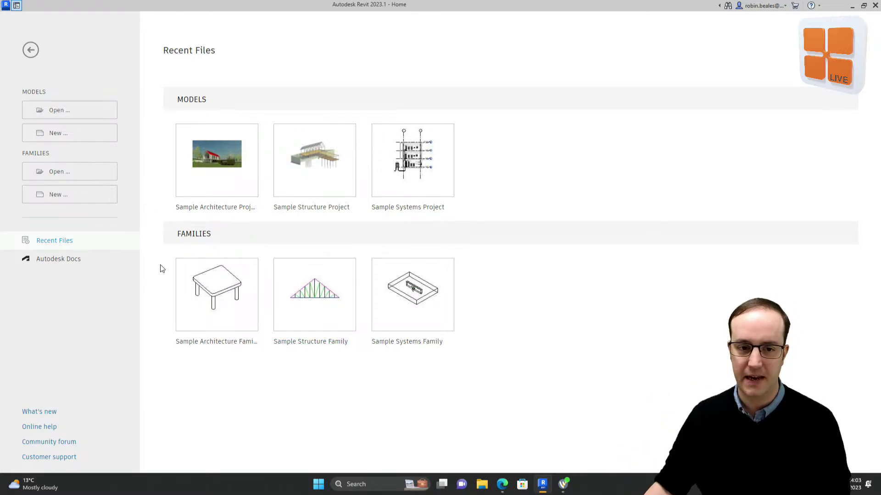
Create a new project based on the Construction Template.
left_click(85, 135)
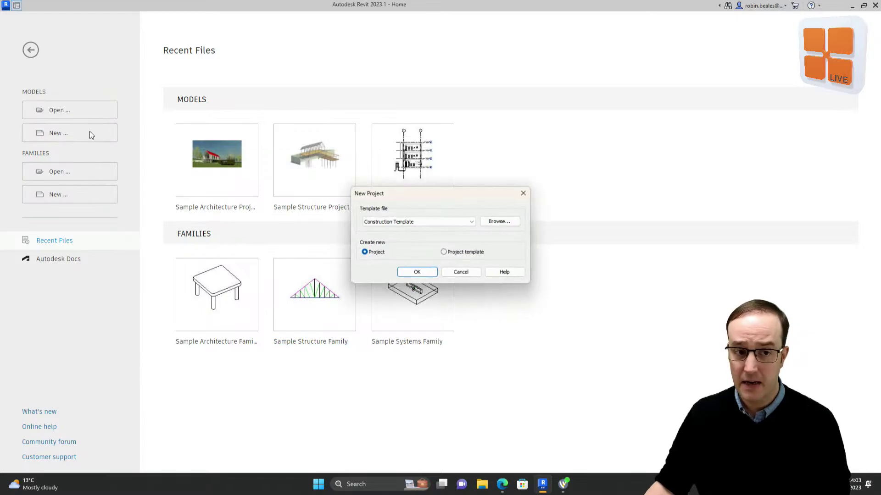
left_click(415, 272)
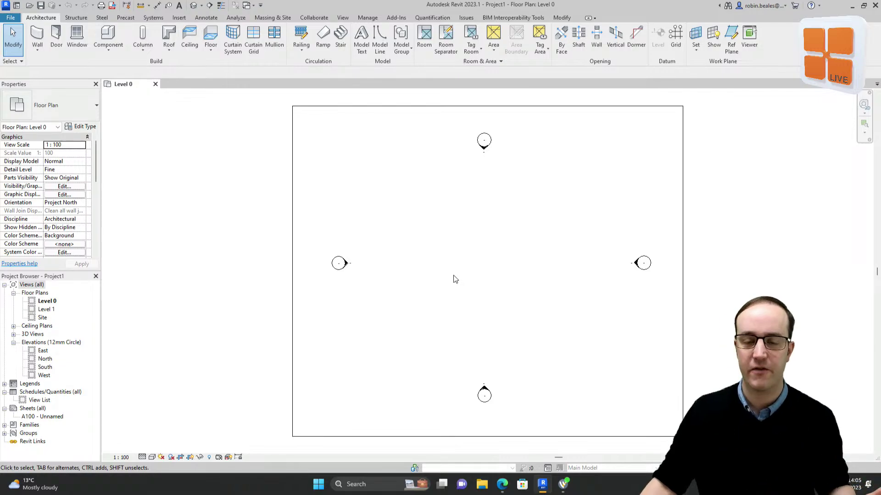
Draw a rectangle of exterior walls about 12300 by 9300 mm between the elevation markers on Level 0, with an unconnected height of 8000.
left_click(37, 35)
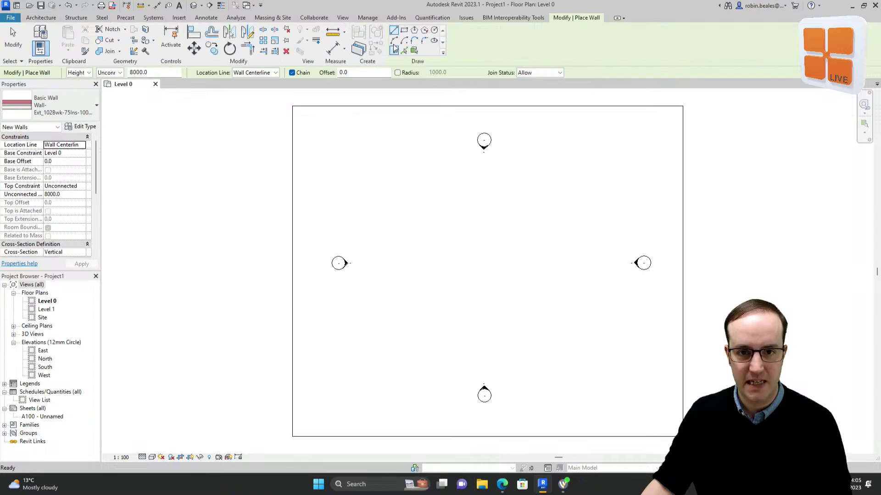
left_click(404, 30)
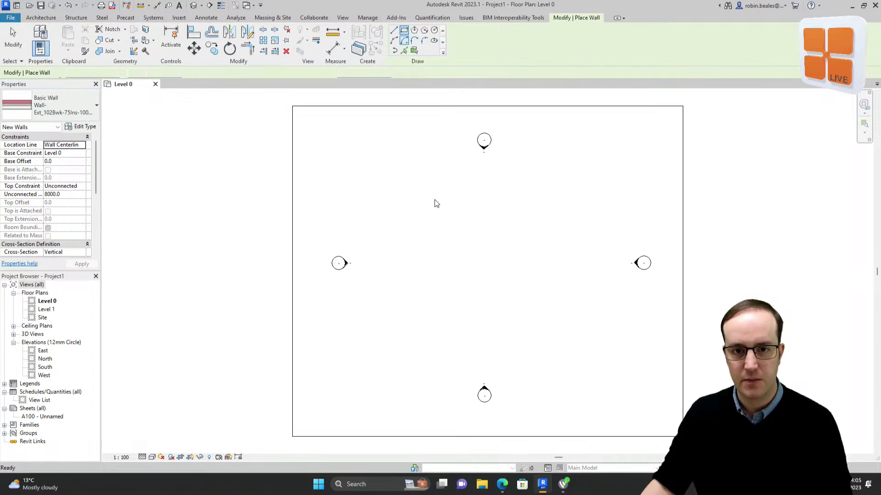
left_click(418, 220)
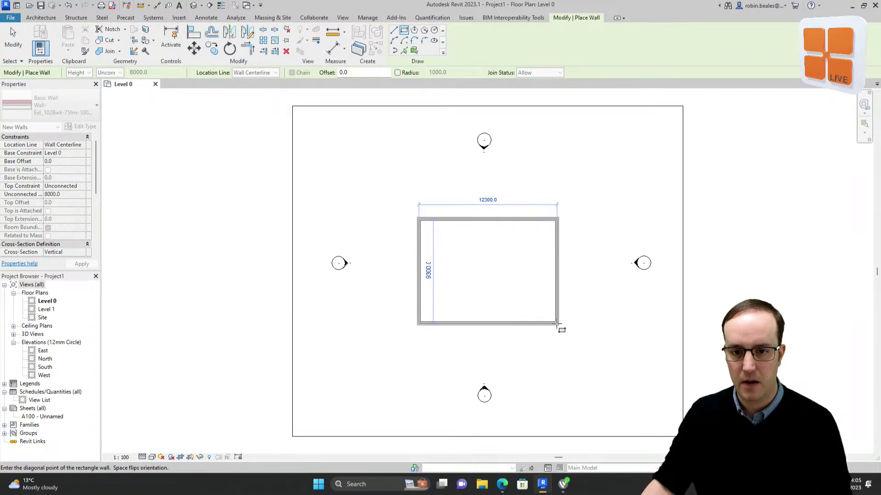
left_click(557, 326)
right_click(379, 180)
left_click(405, 188)
Create a ground floor on Level 0 with its boundary picked from the whole chain of walls, extended into the wall core.
scroll(448, 240, "up", 3)
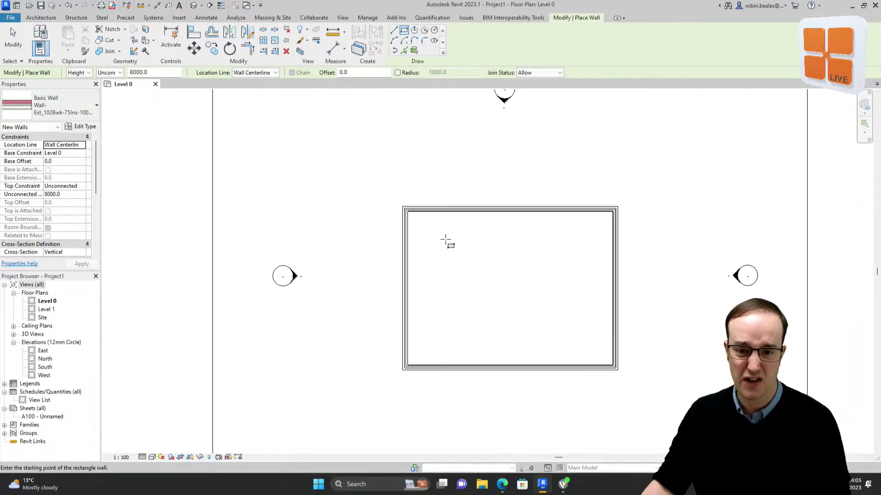
middle_click_drag(505, 255, 476, 258)
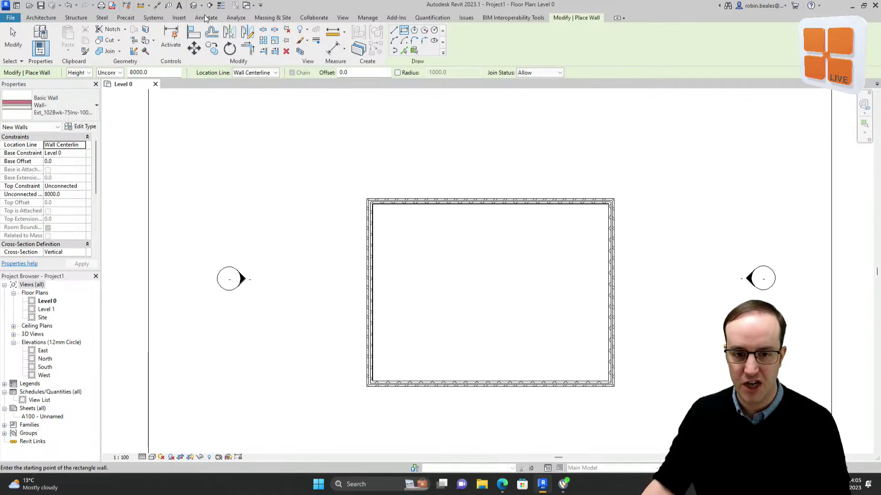
left_click(41, 18)
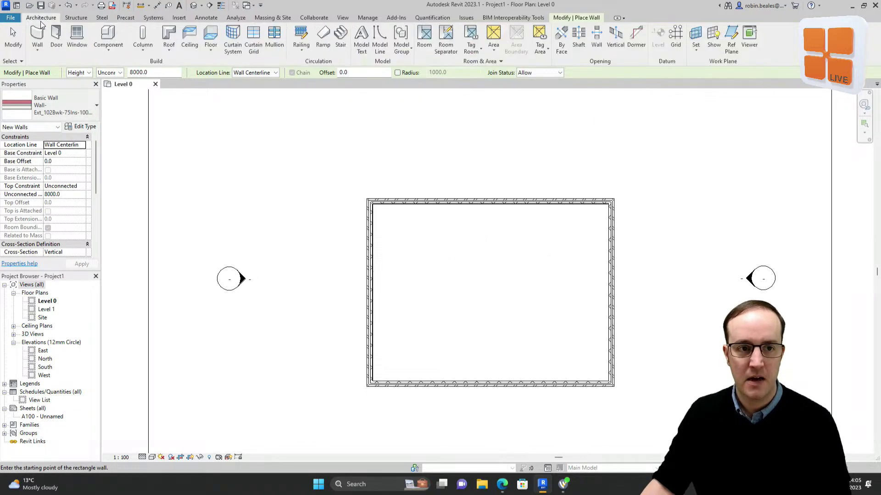
left_click(210, 39)
key("Tab")
left_click(371, 274)
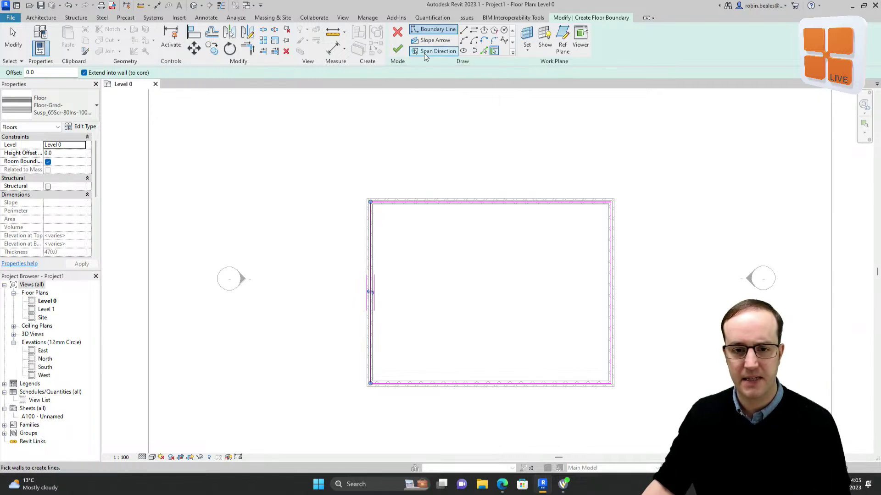
left_click(398, 50)
left_click(288, 221)
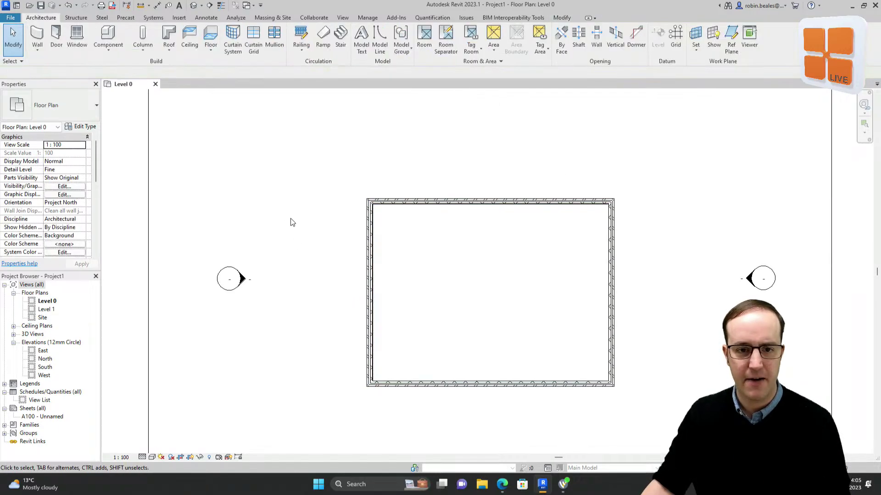
Place an automatic 600x600mm_Grid compound ceiling inside the walls in the Level 0 ceiling plan.
left_click(13, 326)
left_click(13, 326)
double_click(48, 335)
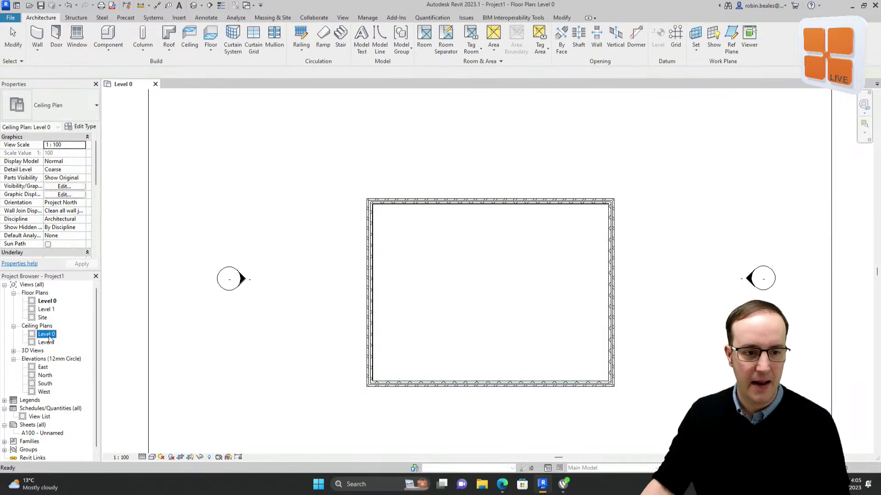
left_click(191, 42)
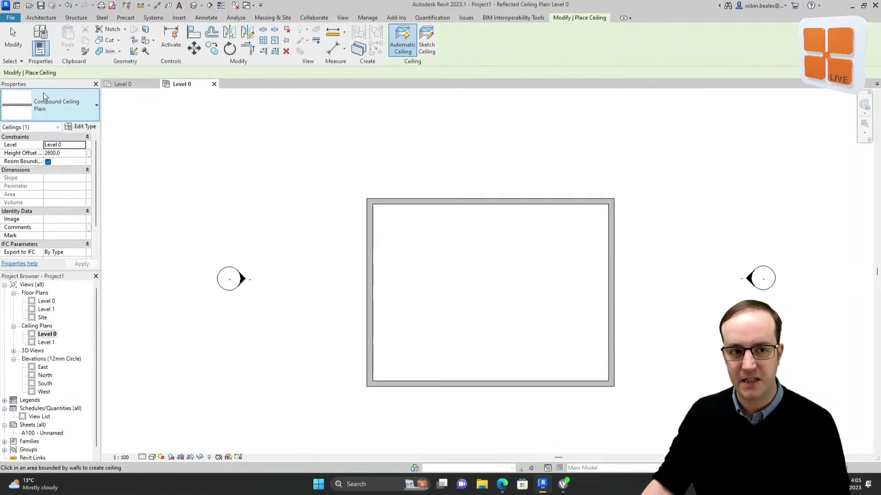
left_click(59, 108)
left_click(40, 182)
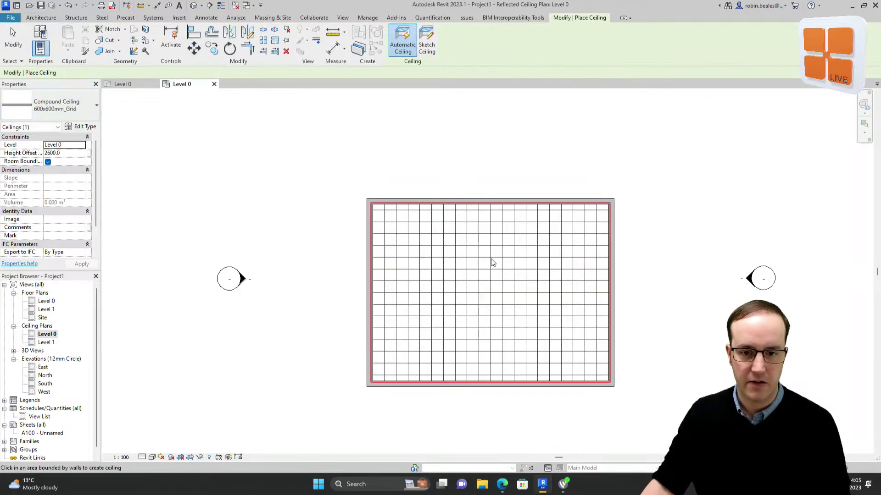
left_click(492, 261)
right_click(298, 175)
left_click(321, 180)
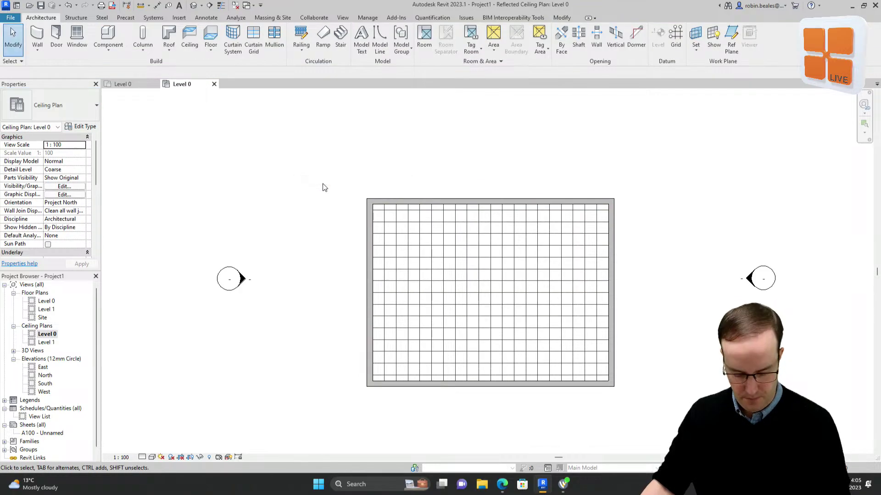
Align a vertical ceiling grid line with the inner face of the west wall.
key("a")
key("l")
scroll(369, 220, "up", 3)
scroll(361, 212, "up", 2)
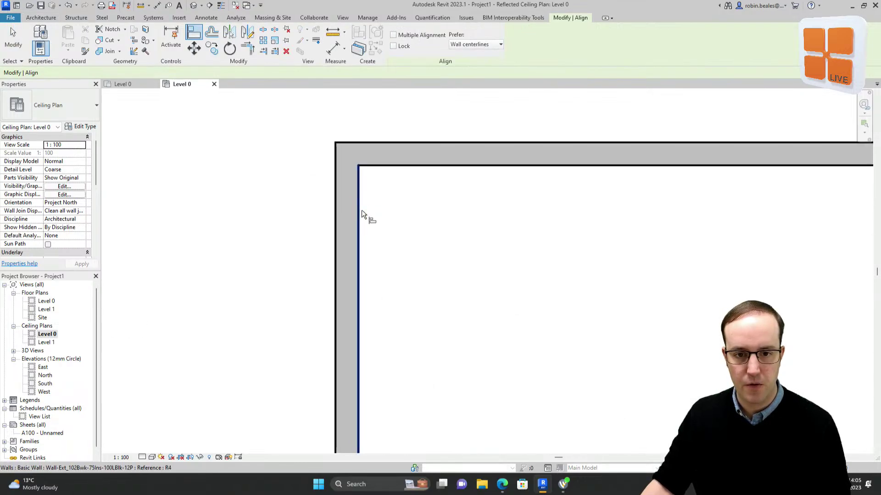
scroll(367, 219, "up", 4)
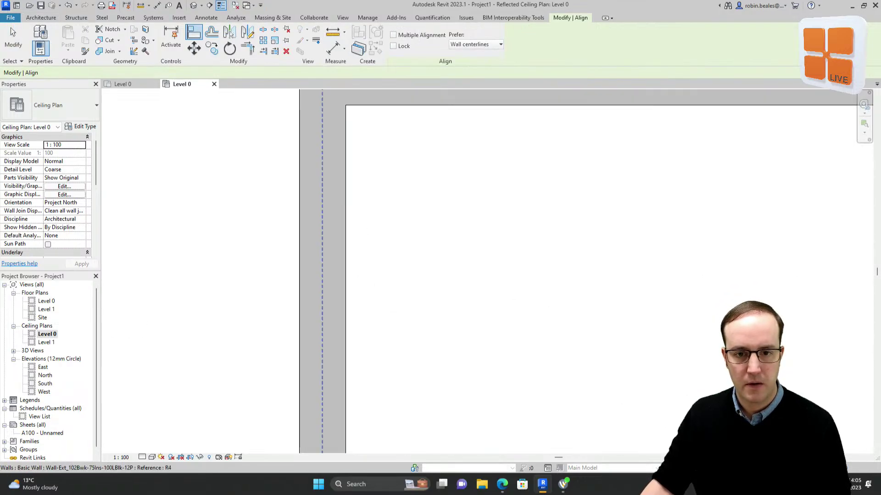
left_click(349, 207)
scroll(353, 204, "down", 2)
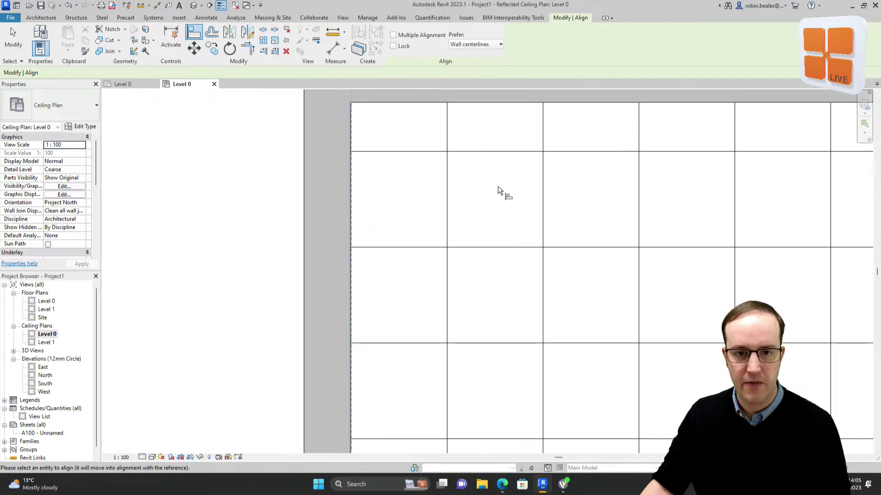
left_click(449, 197)
middle_click_drag(372, 129, 362, 210)
scroll(367, 184, "up", 4)
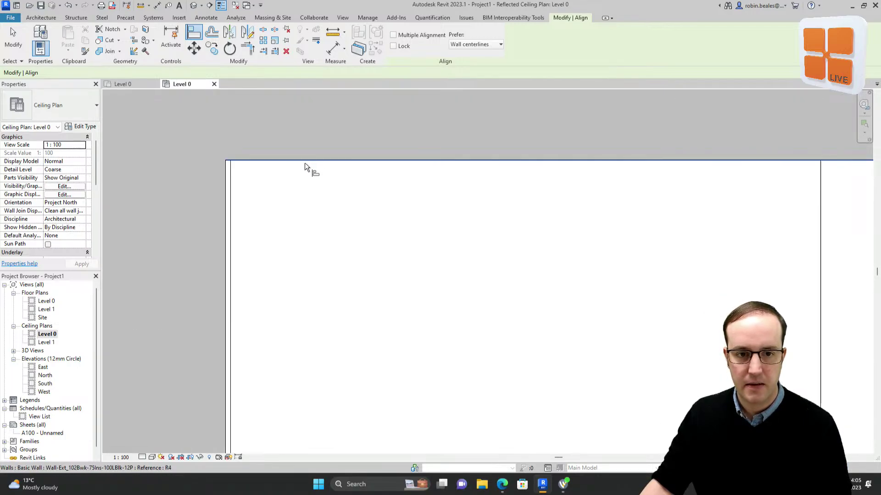
scroll(311, 161, "down", 3)
middle_click_drag(333, 162, 333, 360)
key("Escape")
key("Escape")
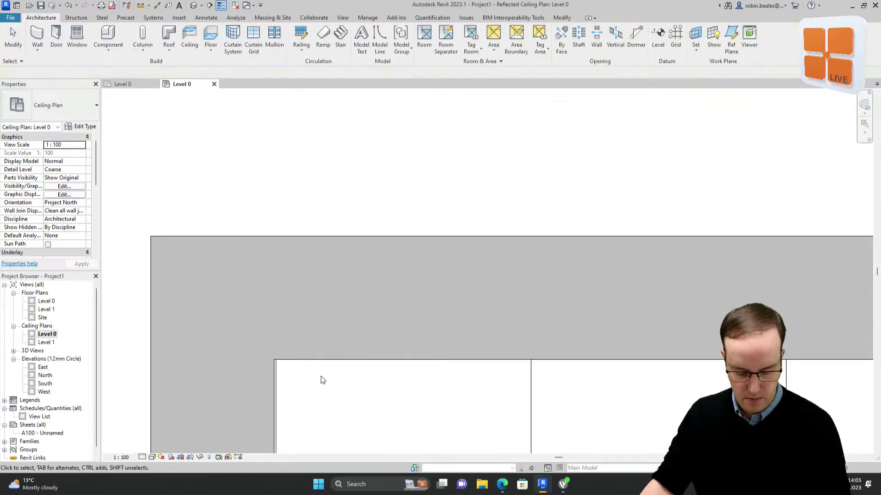
scroll(318, 366, "up", 2)
scroll(315, 221, "down", 2)
left_click(333, 175)
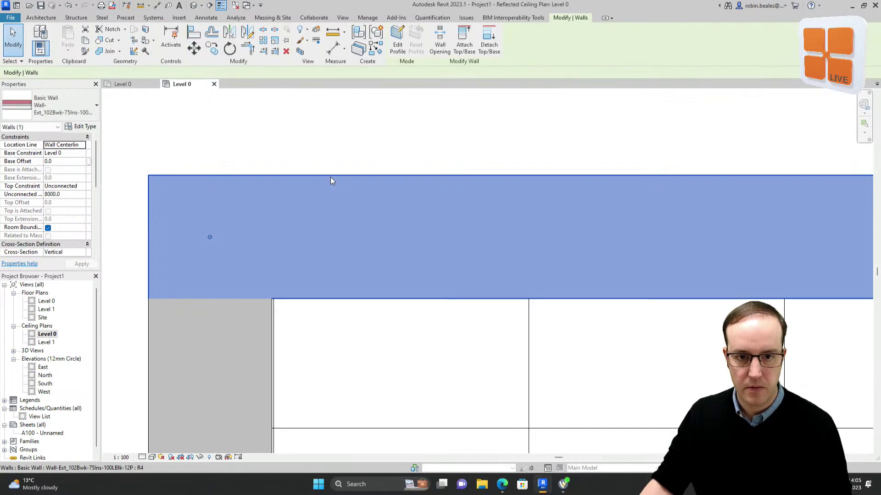
key("Escape")
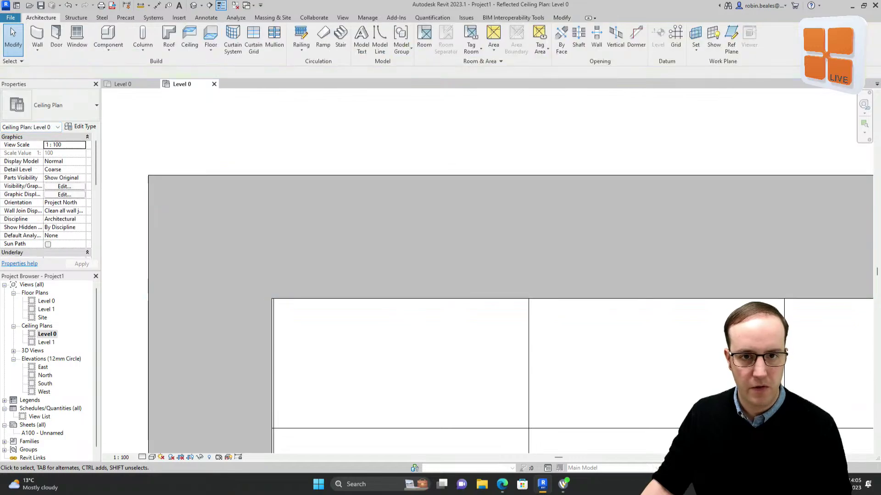
Inspect the building's northwest wall corner in the Level 0 and Level 1 floor plans, and return to the Level 0 ceiling plan.
double_click(47, 302)
scroll(378, 185, "up", 10)
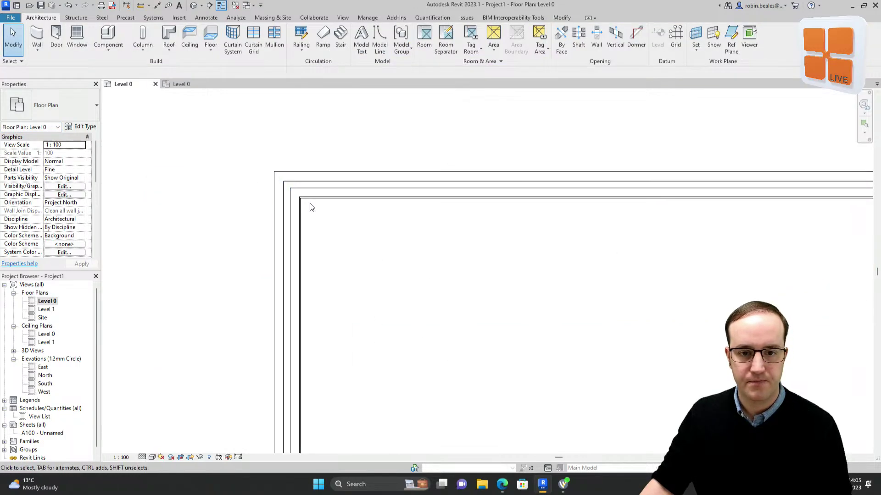
double_click(32, 310)
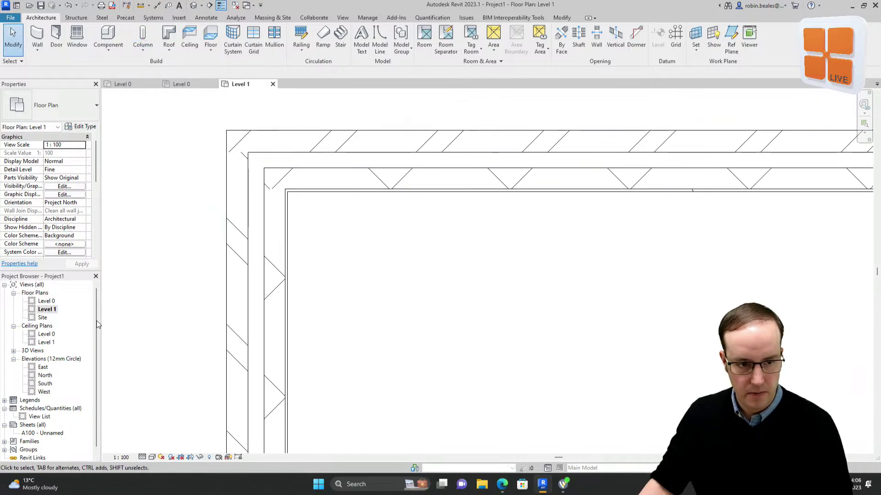
double_click(47, 334)
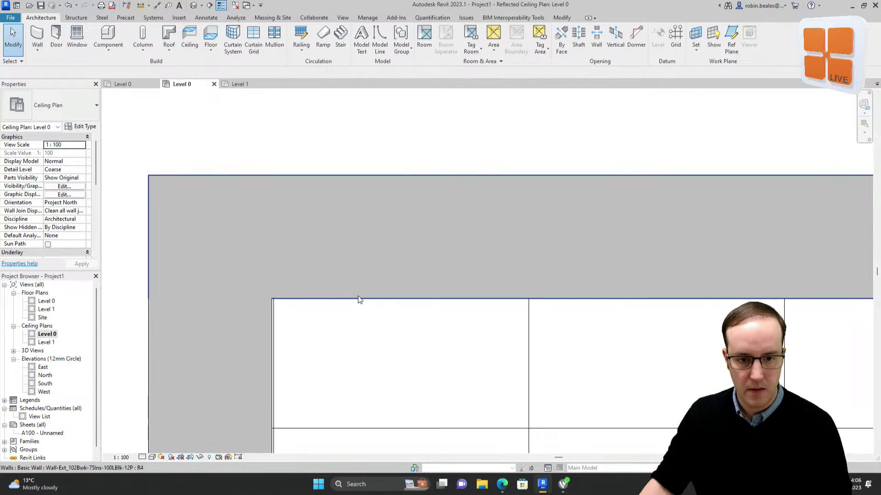
key("a")
key("l")
scroll(354, 301, "down", 2)
middle_click_drag(397, 314, 410, 99)
middle_click_drag(403, 394, 417, 128)
scroll(367, 278, "up", 4)
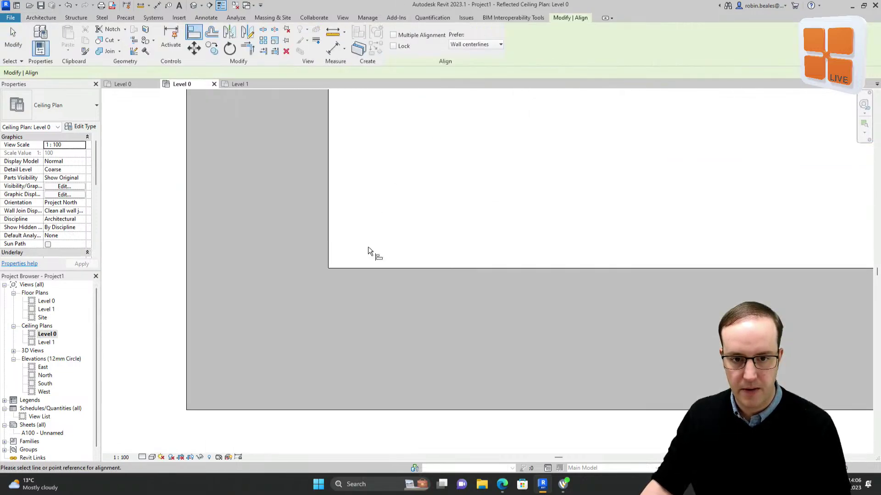
left_click(345, 269)
scroll(385, 156, "down", 3)
key("Escape")
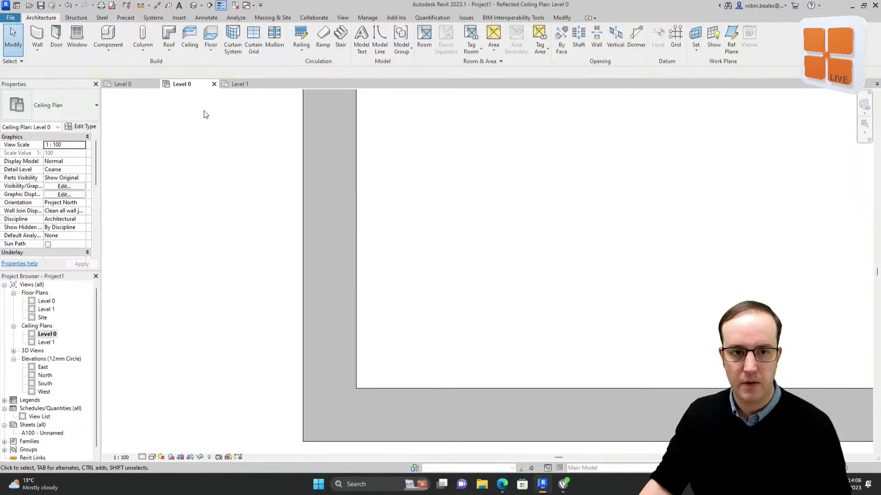
Close the Level 0 ceiling plan and Level 1 floor plan views, leaving the Level 0 floor plan open.
left_click(214, 84)
left_click(214, 83)
scroll(444, 271, "down", 3)
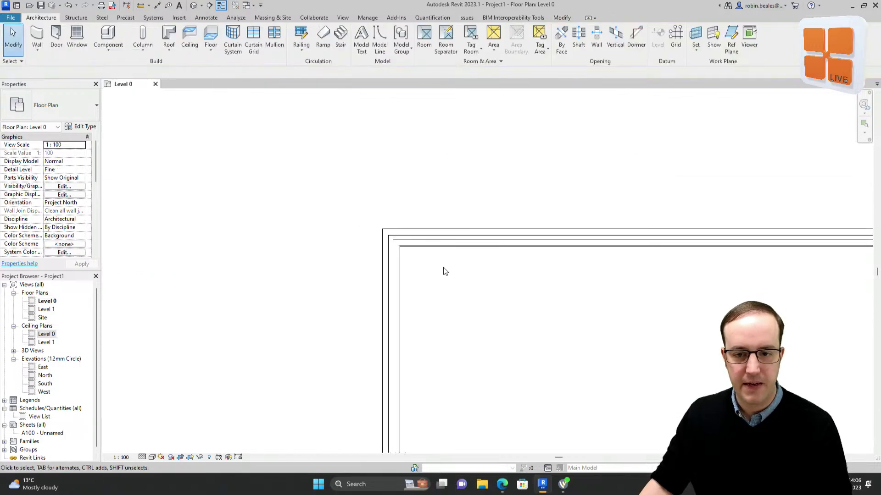
scroll(359, 195, "down", 2)
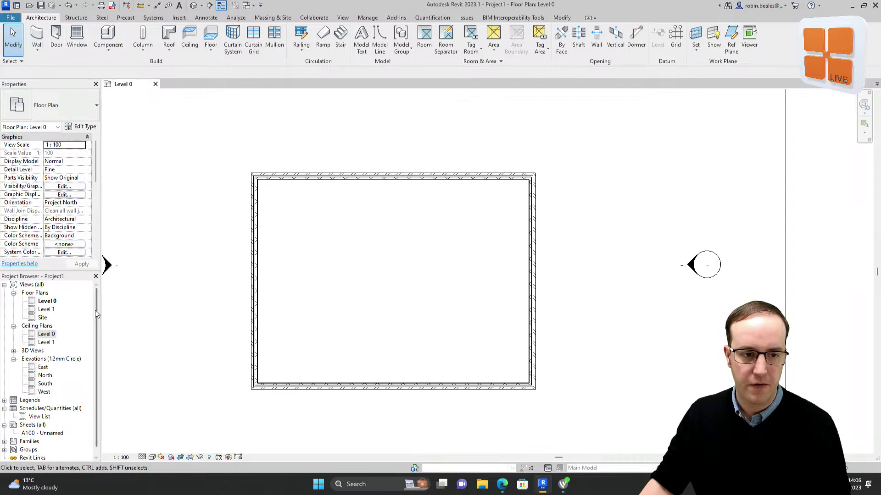
Start a roof by footprint in the Level 1 floor plan, with a 250 mm overhang and non-slope-defining boundary lines around all walls.
double_click(50, 309)
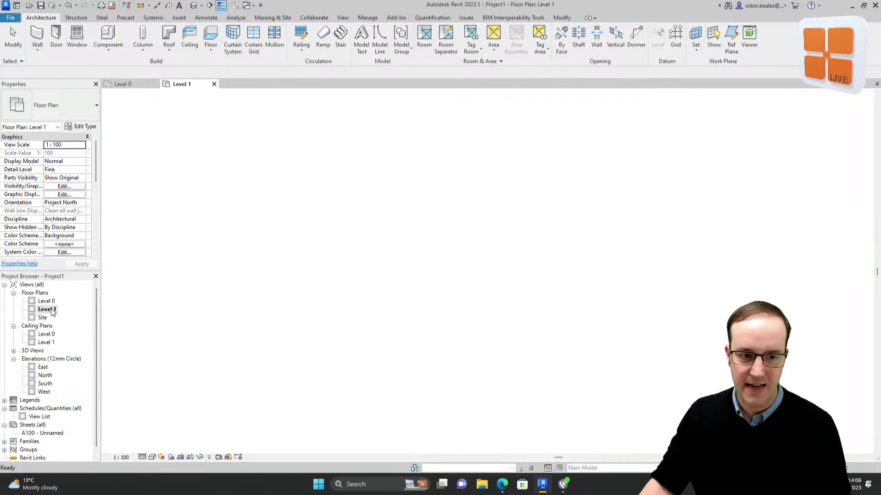
left_click(210, 35)
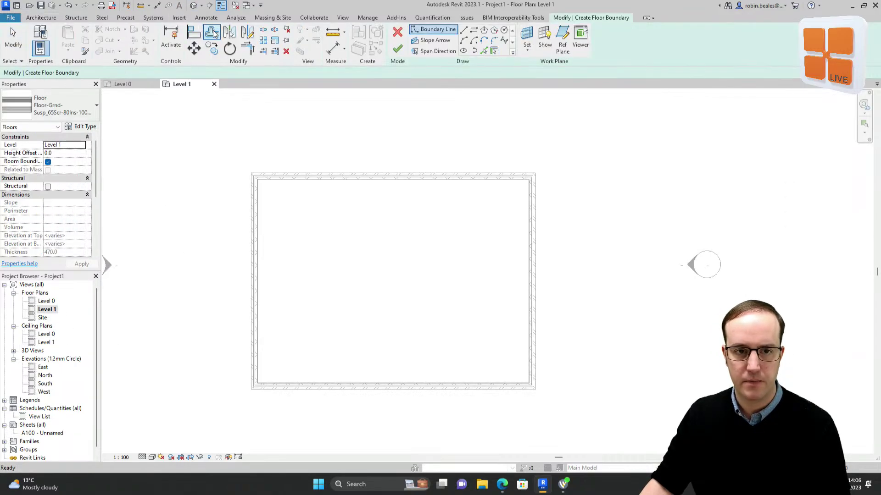
left_click(397, 37)
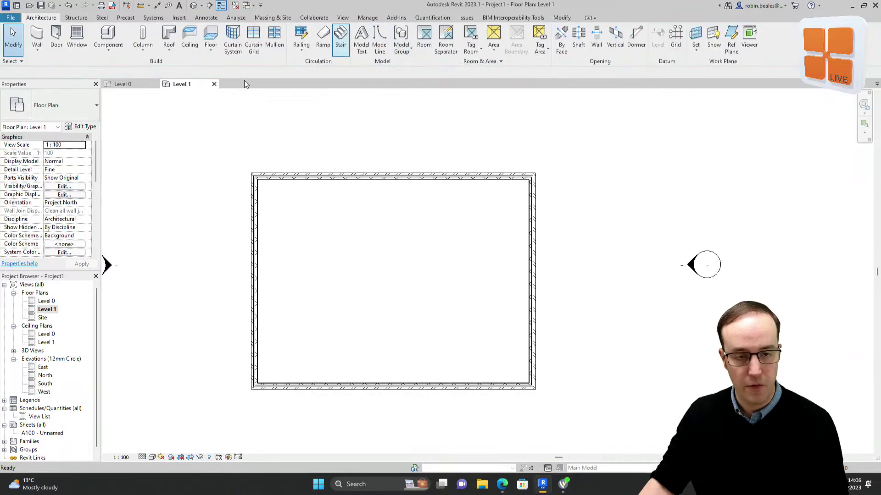
left_click(168, 44)
left_click(195, 67)
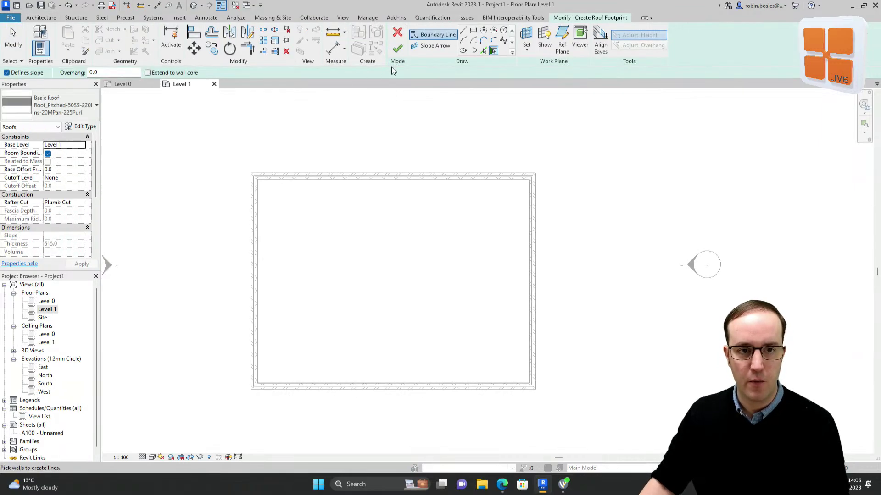
type("250")
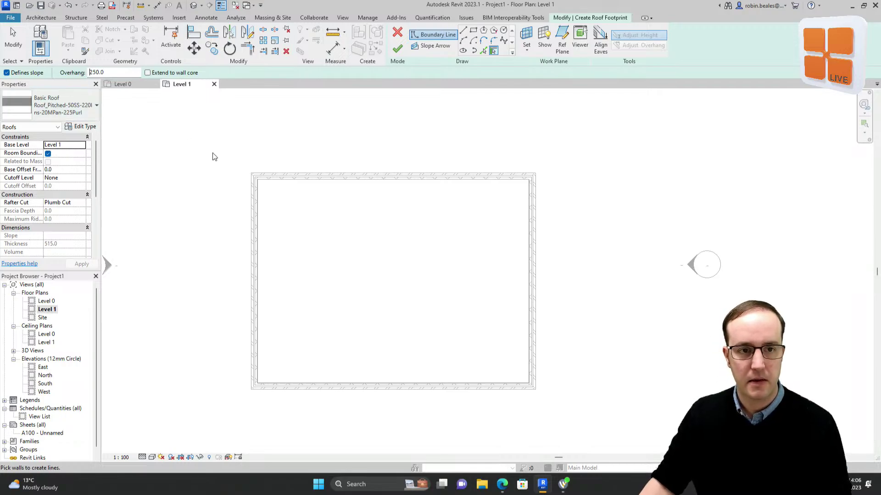
left_click(7, 72)
key("Tab")
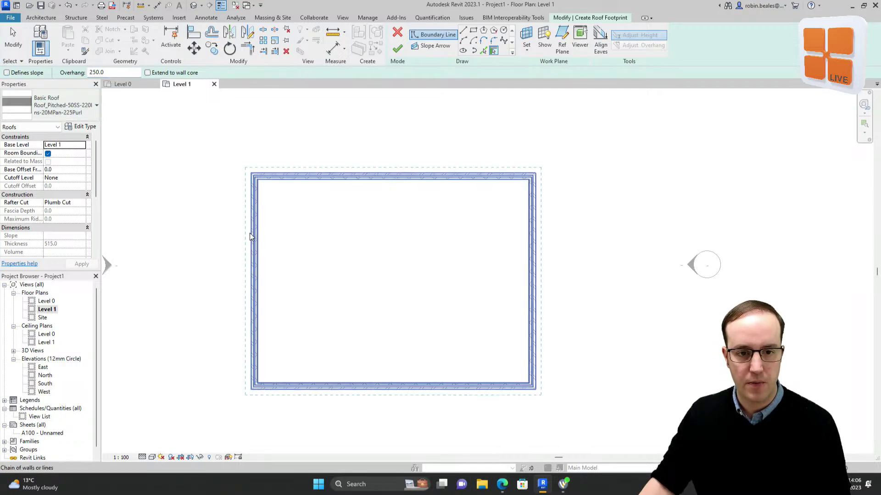
left_click(249, 233)
Make the east and west boundary lines of the roof footprint define the slope.
key("Escape")
left_click_drag(571, 254, 173, 255)
left_click(188, 73)
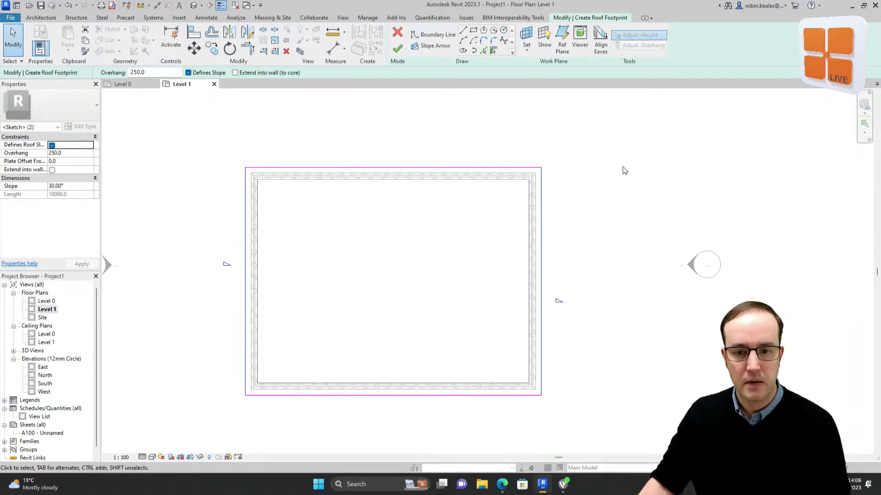
Finish the roof with the highlighted walls attached to it, and view the building in 3D.
left_click(397, 49)
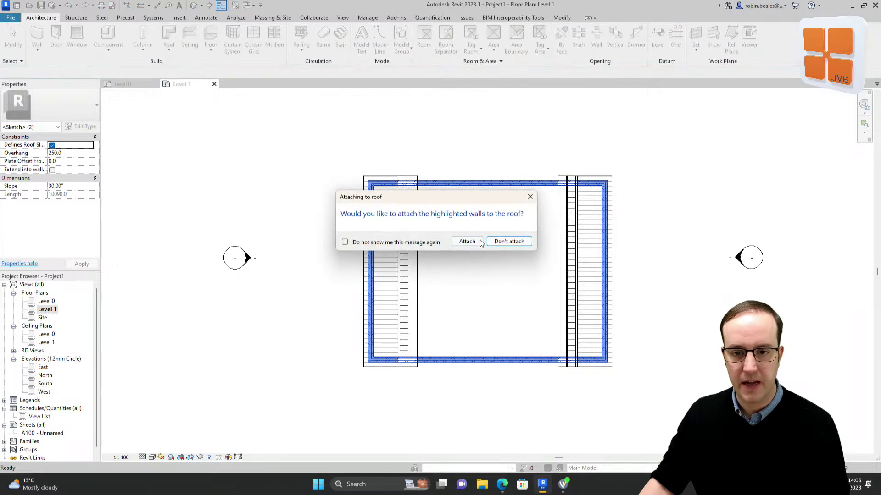
left_click(501, 240)
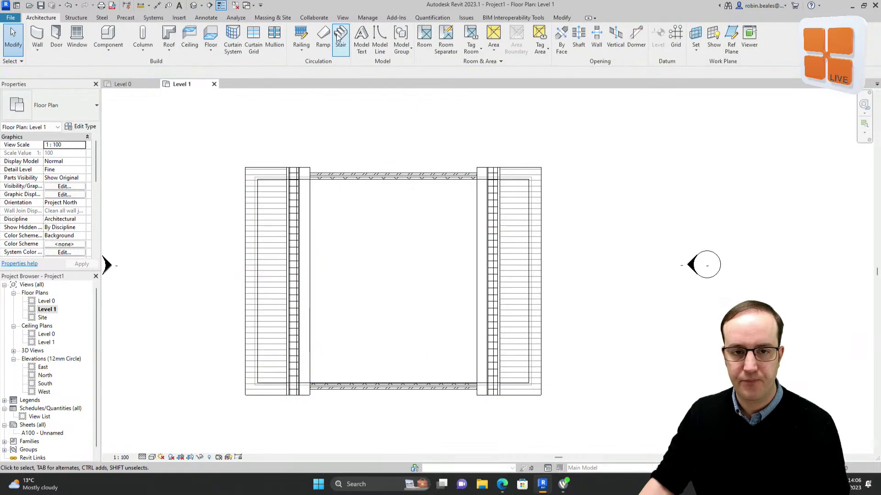
left_click(193, 5)
middle_click_drag(554, 411, 297, 210, "shift")
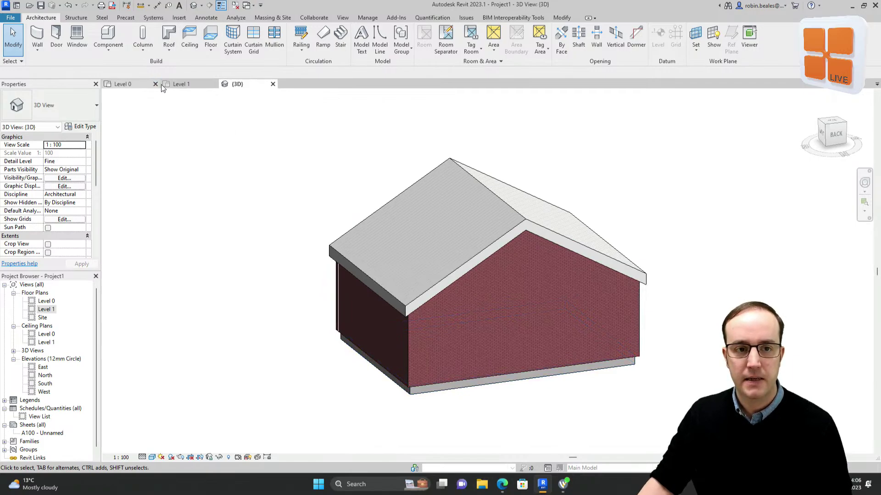
Close the 3D and Level 1 floor plan views, and open the project's phasing settings.
left_click(273, 85)
left_click(214, 84)
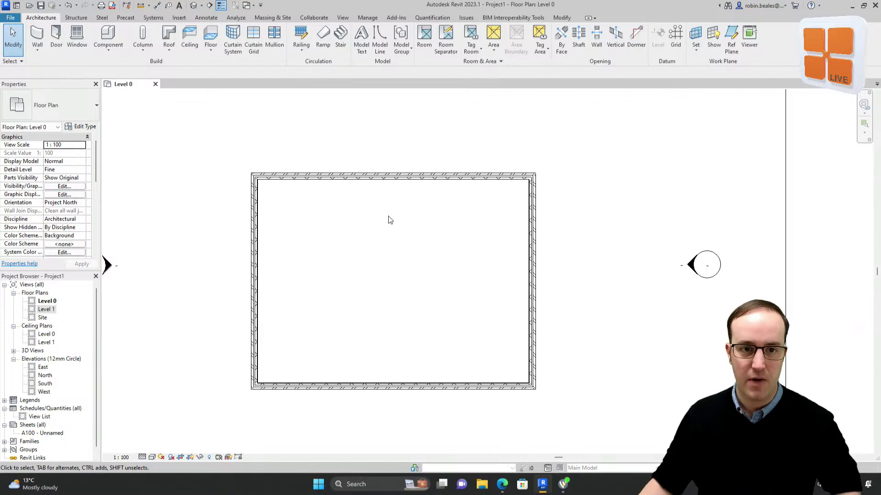
left_click(365, 17)
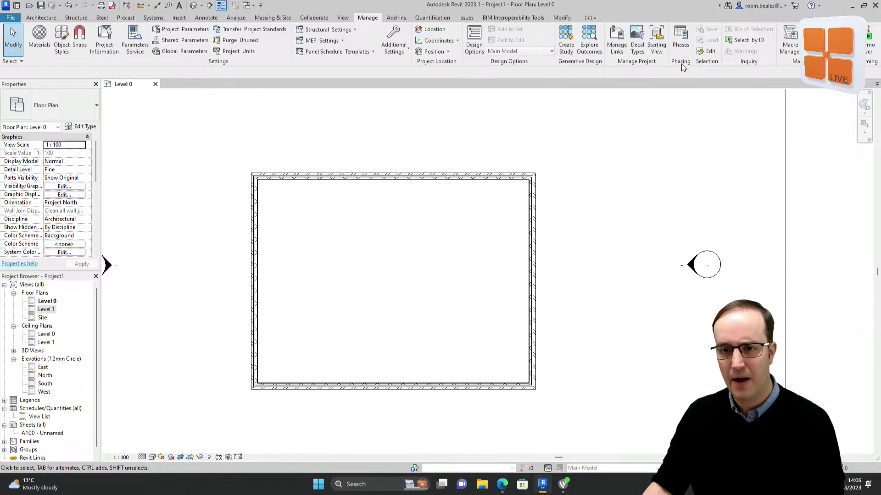
left_click(681, 45)
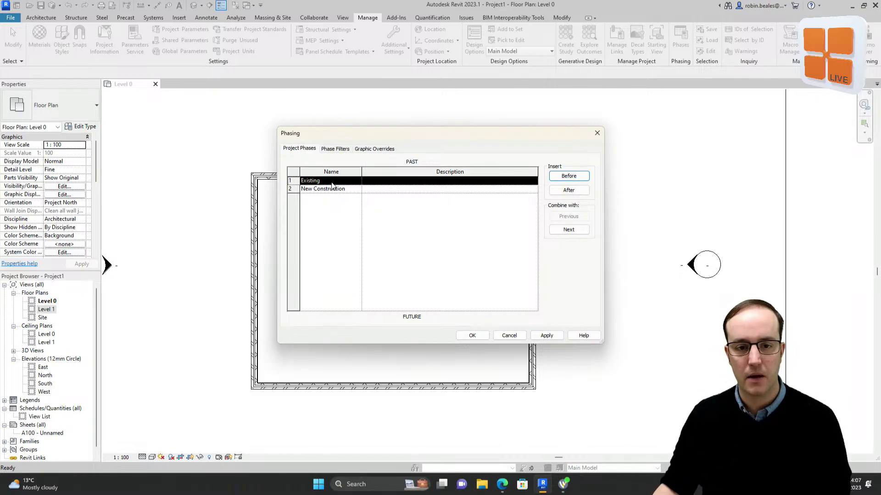
Insert two phases ahead of the Existing phase, and merge both back into their neighbouring phases.
left_click(576, 178)
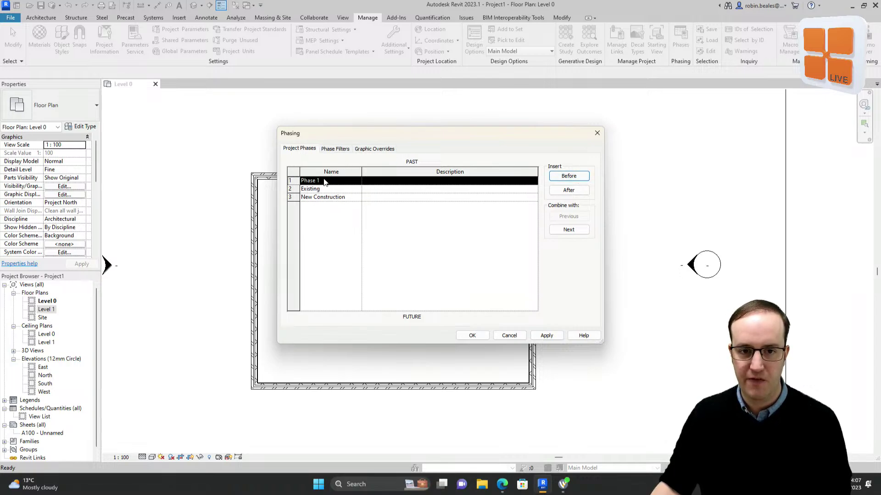
left_click(569, 191)
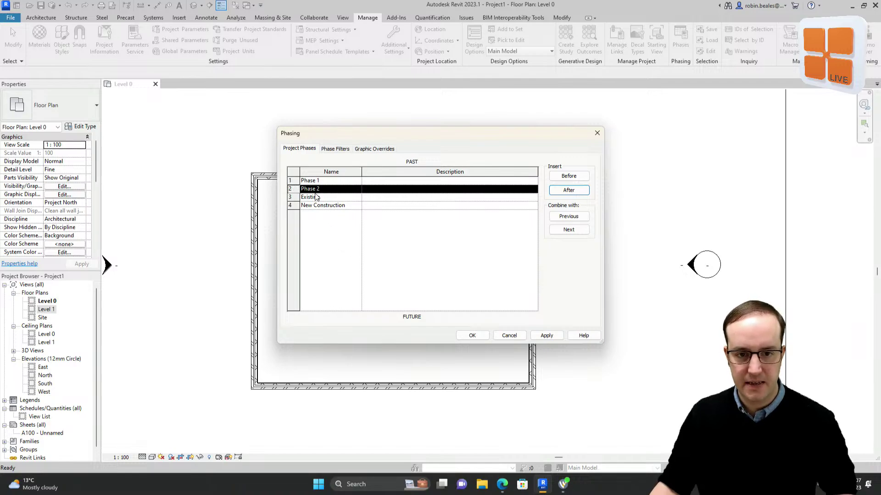
left_click(294, 180)
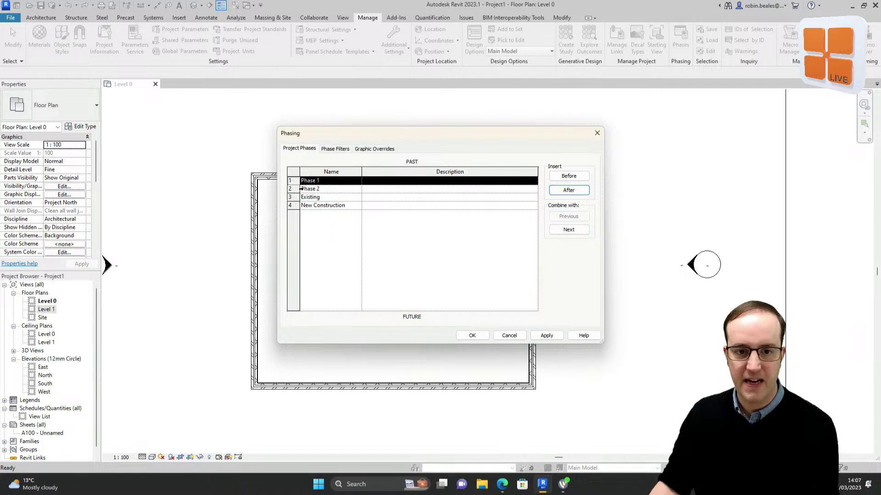
left_click(300, 189)
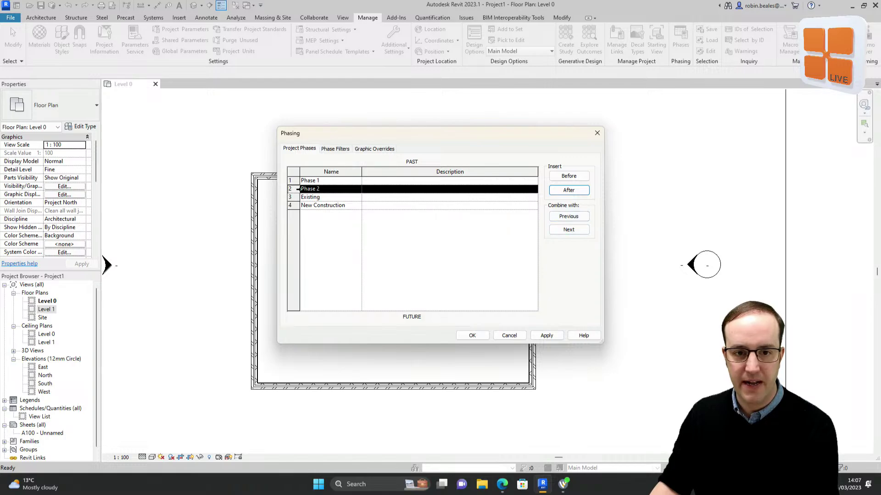
left_click(568, 216)
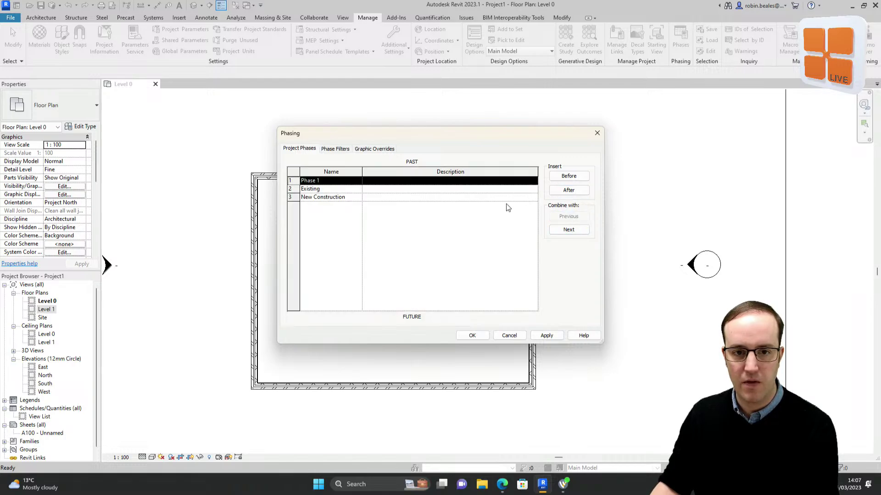
left_click(574, 229)
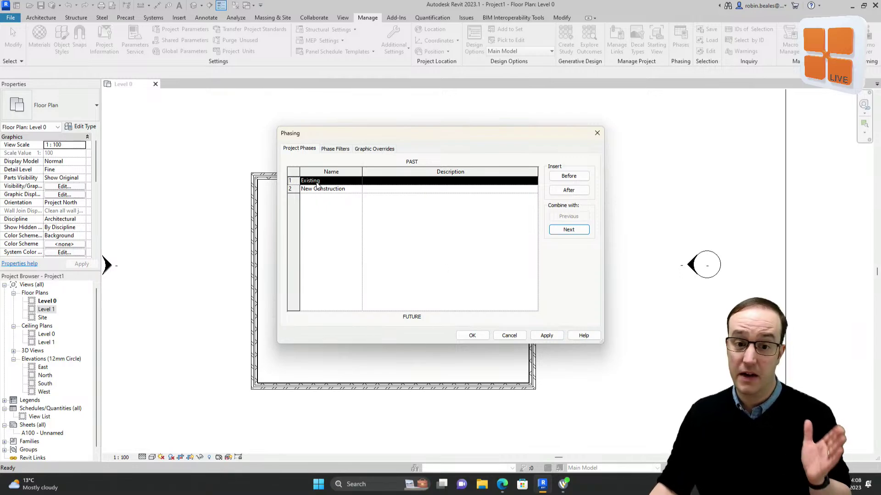
Rename the New Construction phase as "New Construction Phase 1" and insert another phase after it.
left_click(292, 189)
left_click(344, 189)
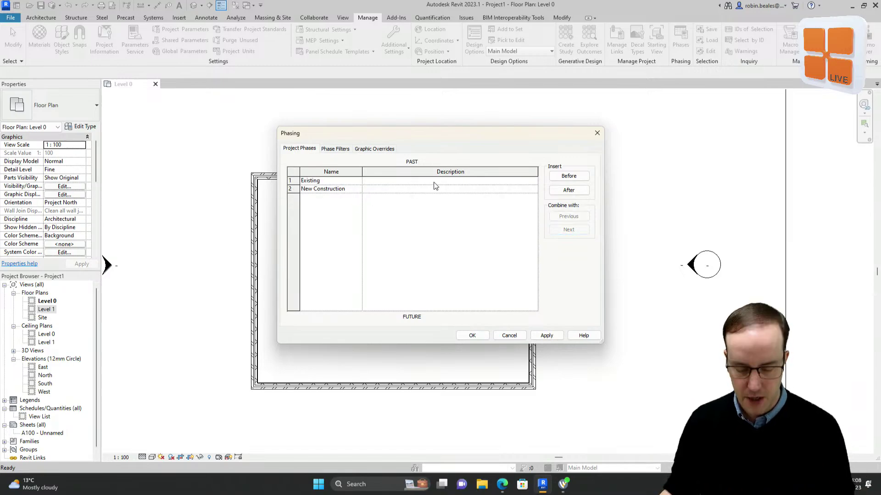
type("Phase")
key("Tab")
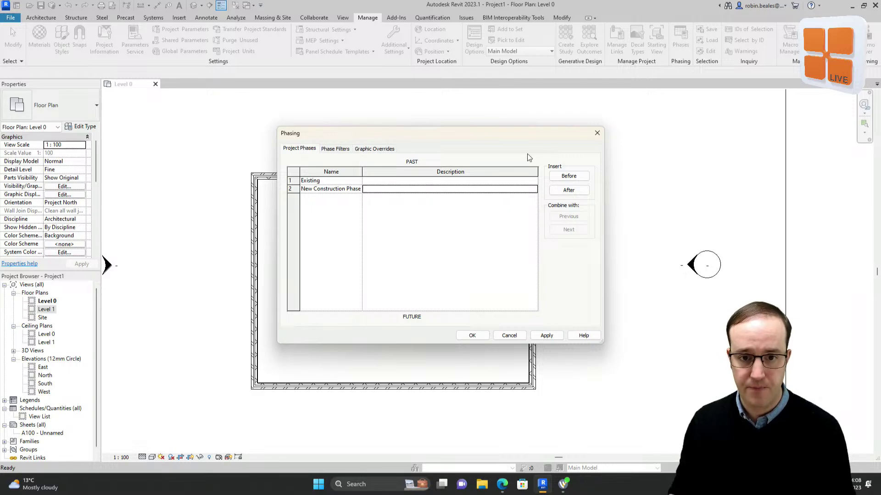
left_click(577, 191)
Name the third phase using the copied New Construction Phase name, and apply the phase changes.
left_click(357, 191)
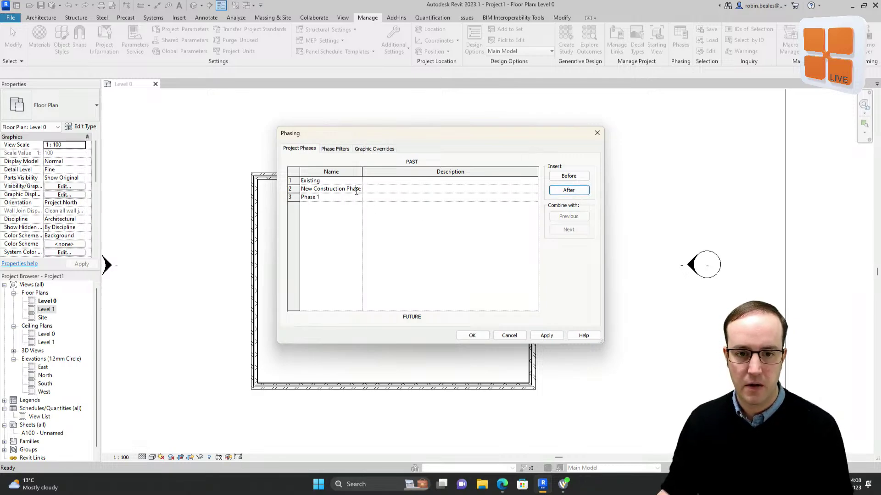
key("ctrl+a")
key("ctrl+c")
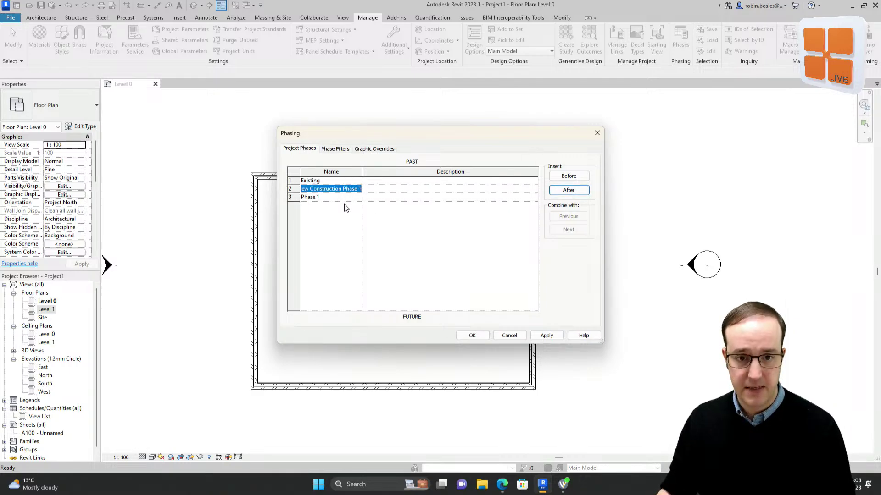
left_click(348, 199)
key("ctrl+v")
key("Tab")
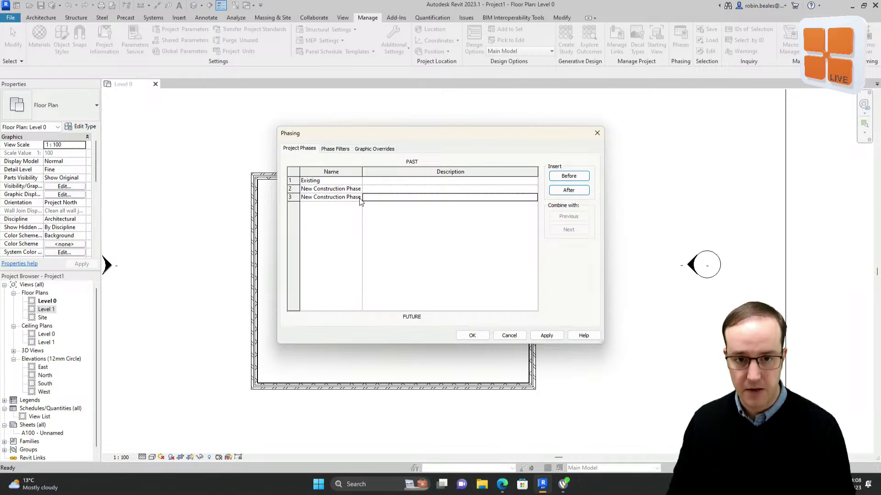
left_click(561, 339)
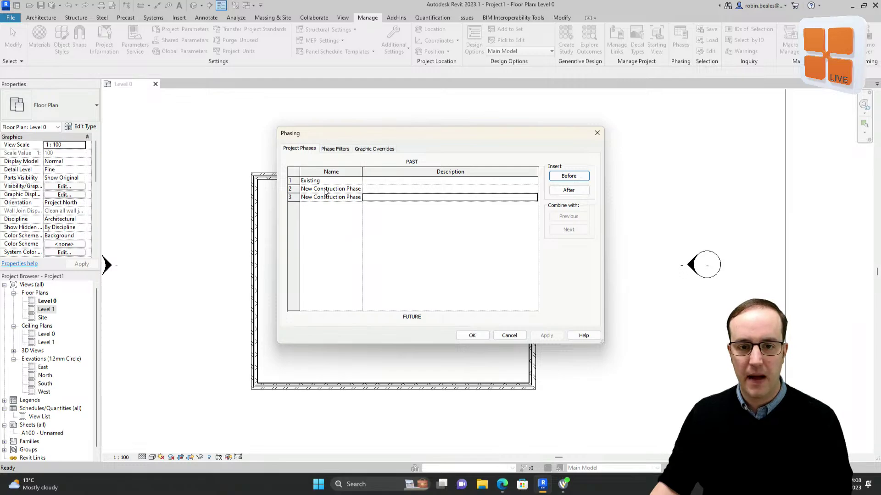
left_click(390, 189)
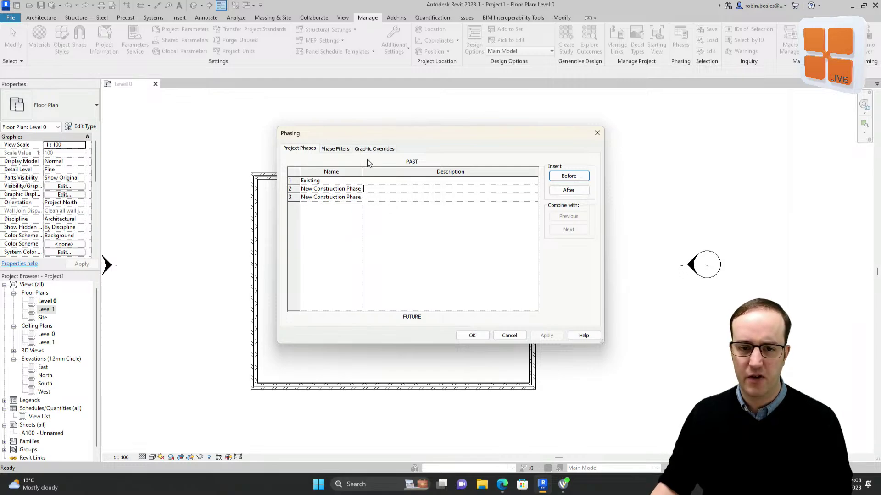
Review the phase filters and their display settings for each phase status, widening the filter name column.
left_click(336, 149)
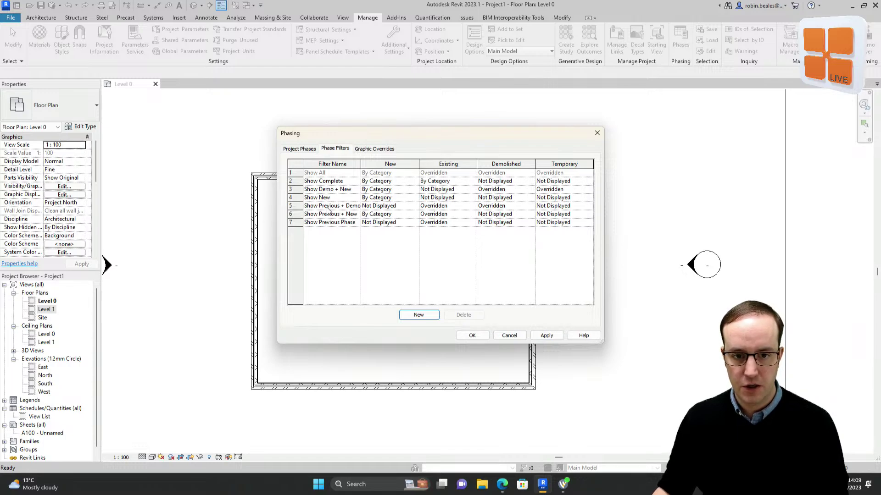
left_click_drag(363, 166, 398, 166)
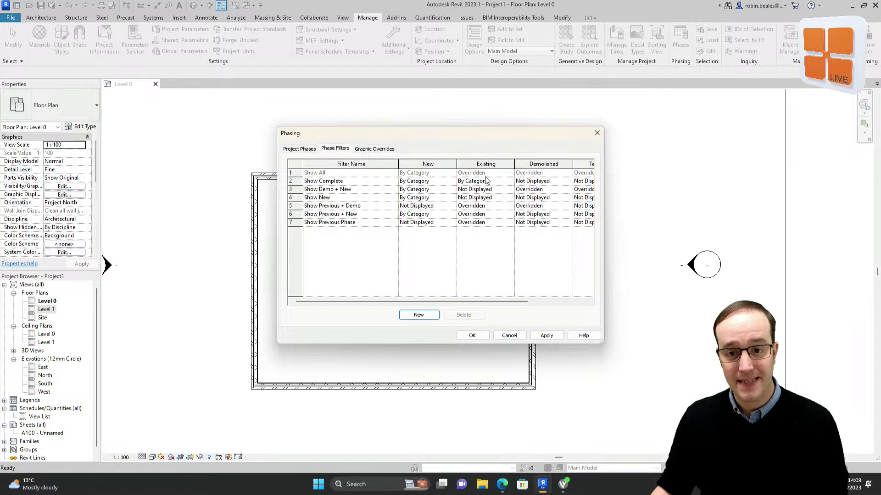
left_click_drag(510, 302, 427, 302)
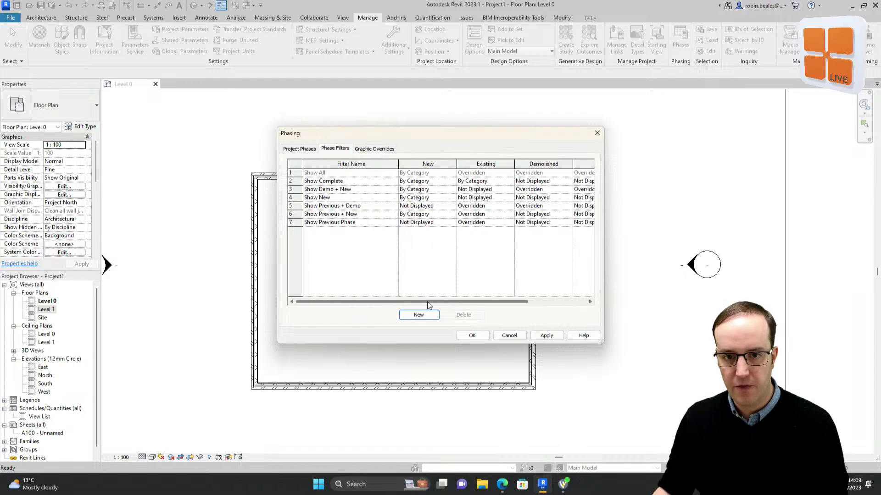
Review the graphic overrides of the Demolished, New and Temporary phase statuses, and accept the phasing settings.
left_click(374, 149)
left_click(308, 189)
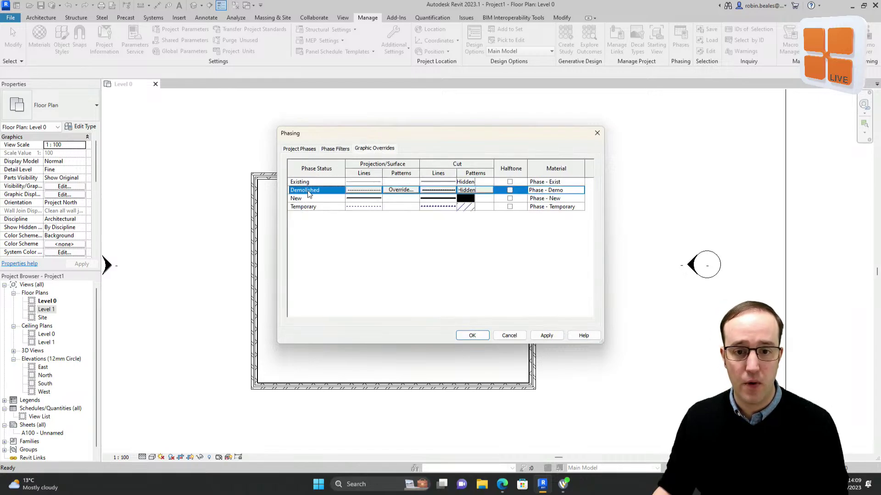
left_click(309, 198)
left_click(309, 206)
left_click(310, 198)
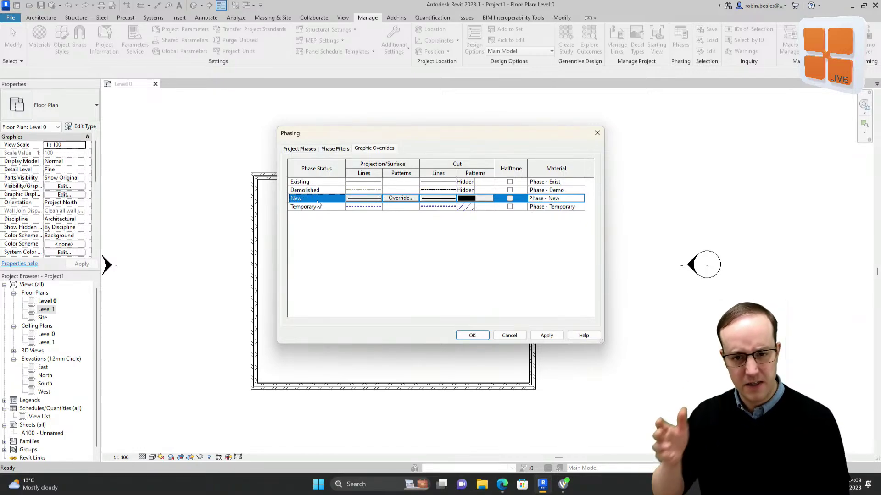
left_click(299, 148)
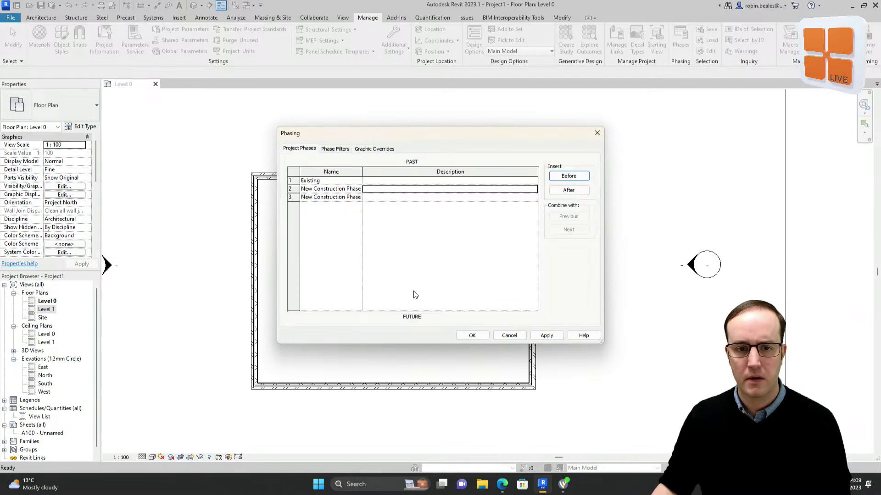
left_click(478, 334)
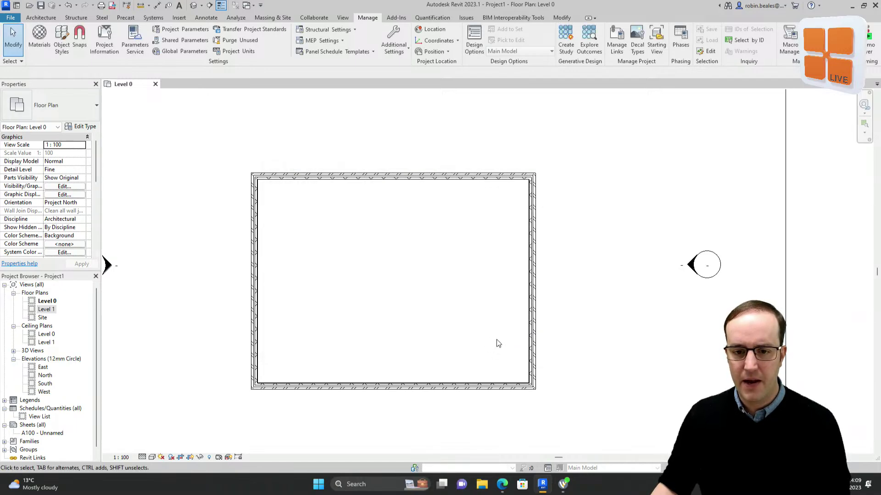
middle_click_drag(371, 215, 391, 214)
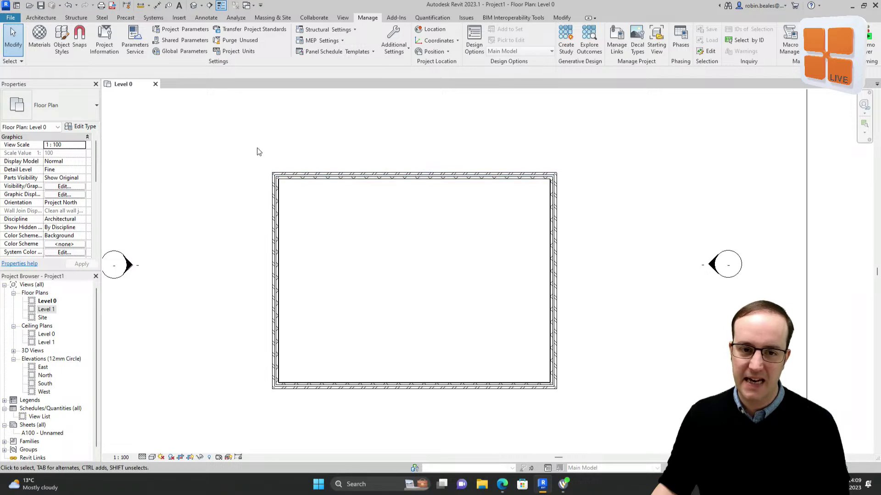
left_click_drag(252, 147, 644, 454)
left_click(171, 92)
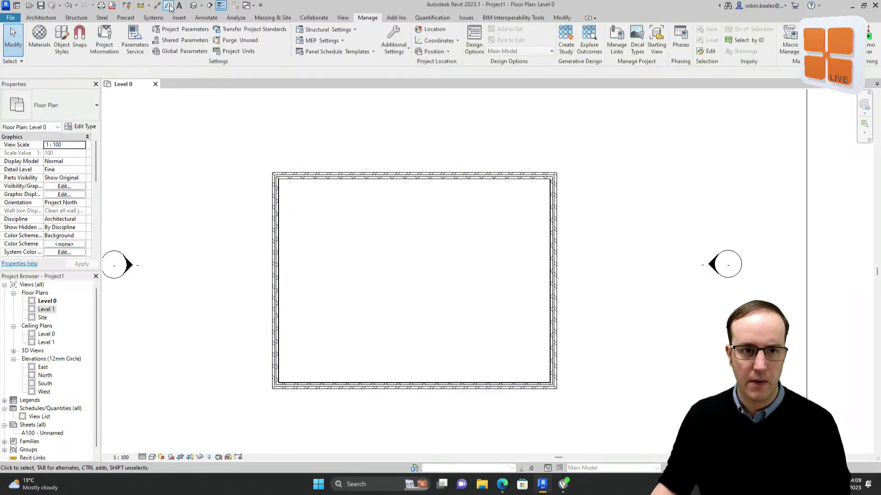
Open the default 3D view and try selecting the whole building there.
left_click(193, 5)
scroll(279, 123, "down", 1)
left_click_drag(238, 106, 725, 437)
middle_click_drag(525, 377, 564, 389)
middle_click_drag(456, 387, 416, 314, "shift")
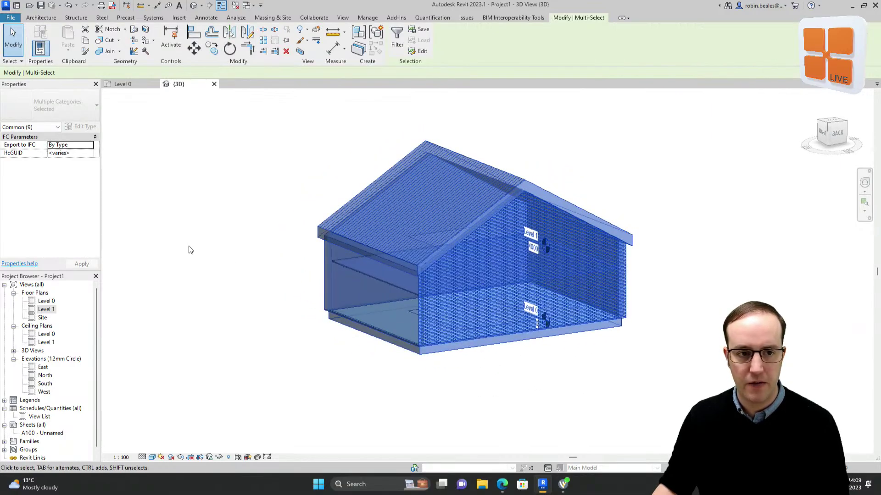
left_click(195, 211)
Examine the phase created and phase demolished properties of the roof.
left_click(383, 200)
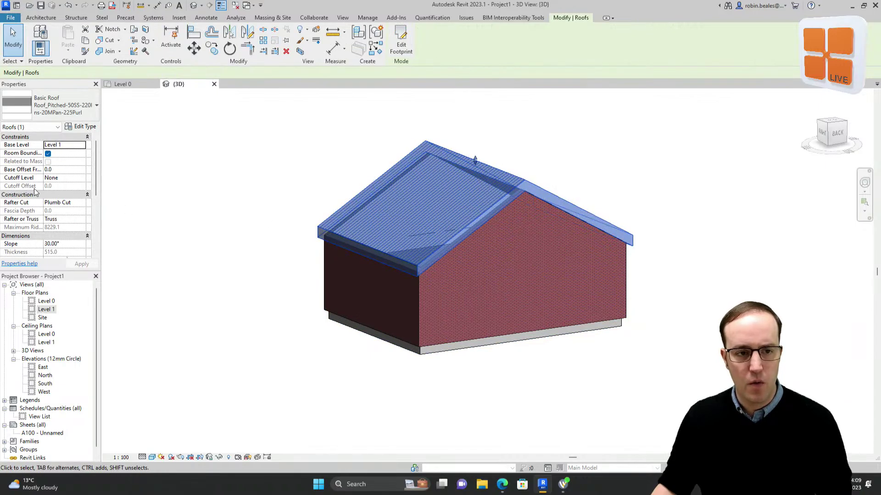
scroll(37, 192, "down", 5)
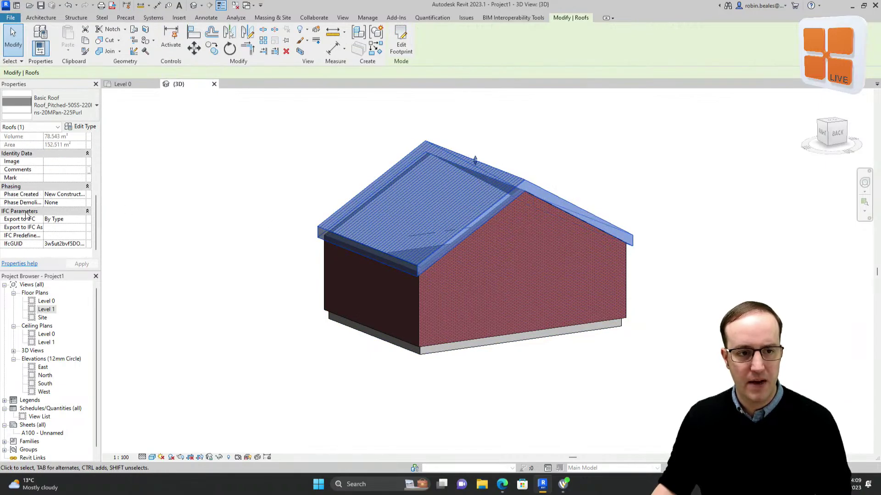
left_click(352, 153)
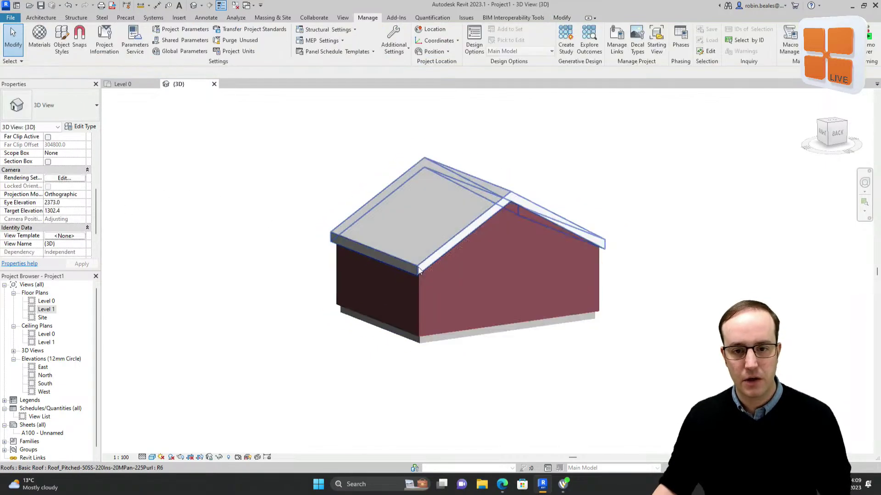
Select the whole building in the 3D view and filter the levels out of the selection.
middle_click_drag(421, 270, 451, 282, "shift")
left_click_drag(231, 115, 650, 355)
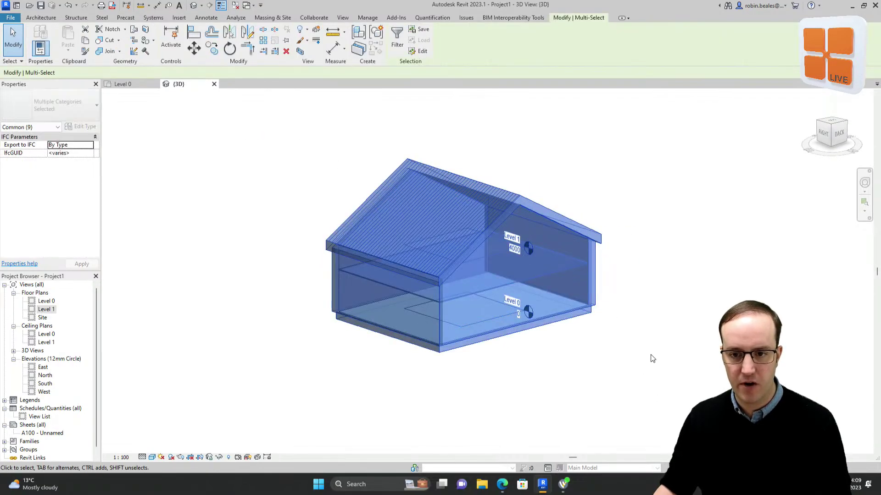
left_click(397, 34)
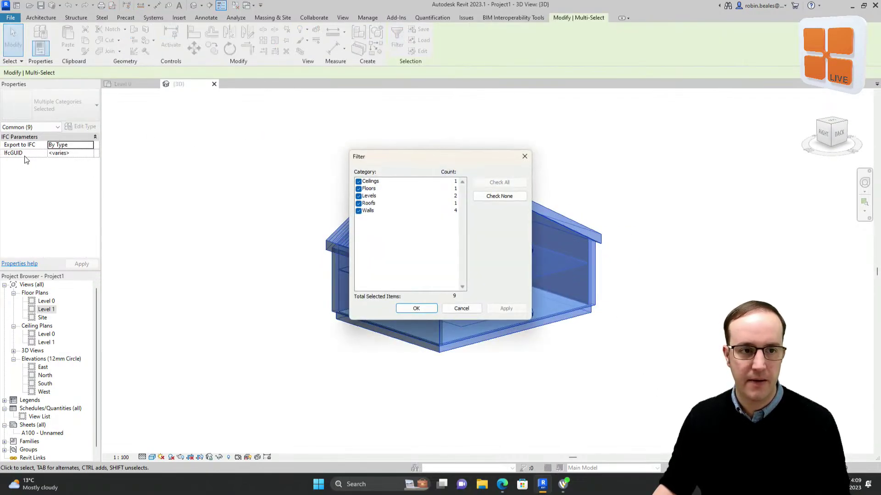
left_click(363, 195)
left_click(358, 196)
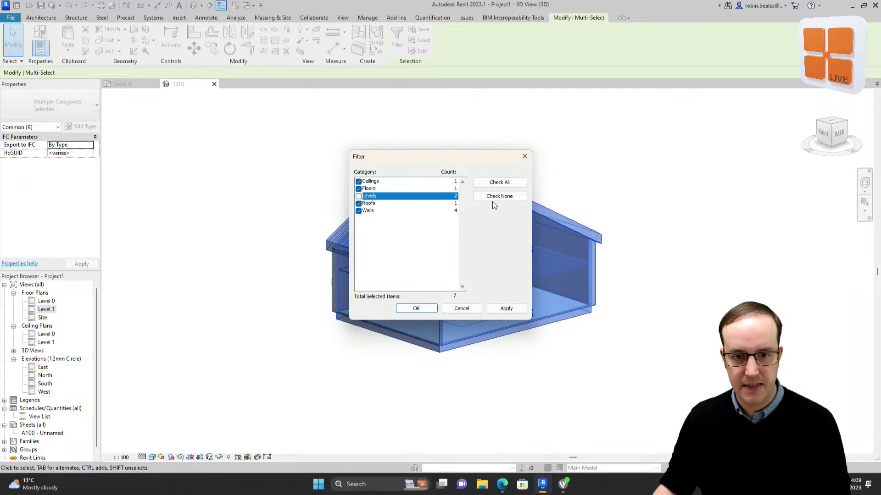
left_click(416, 308)
Set the phase created of the selected ceiling, floor, roof and walls to Existing.
scroll(62, 191, "down", 1)
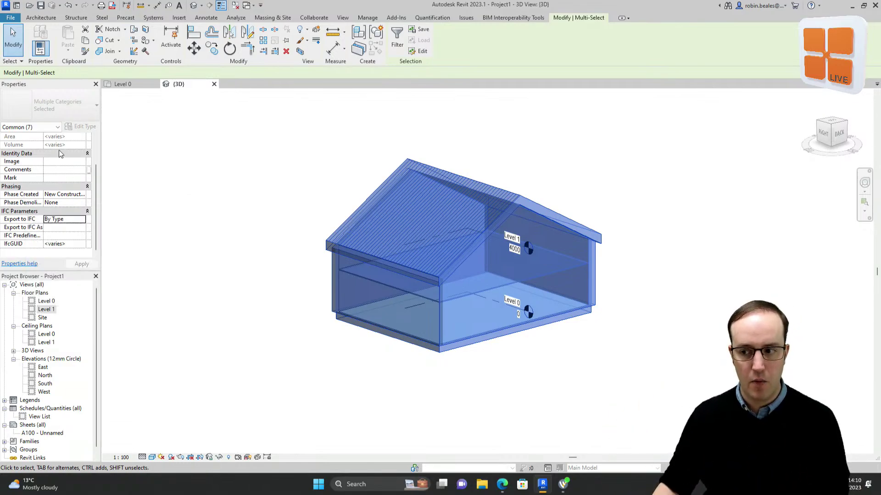
left_click(82, 195)
left_click(71, 202)
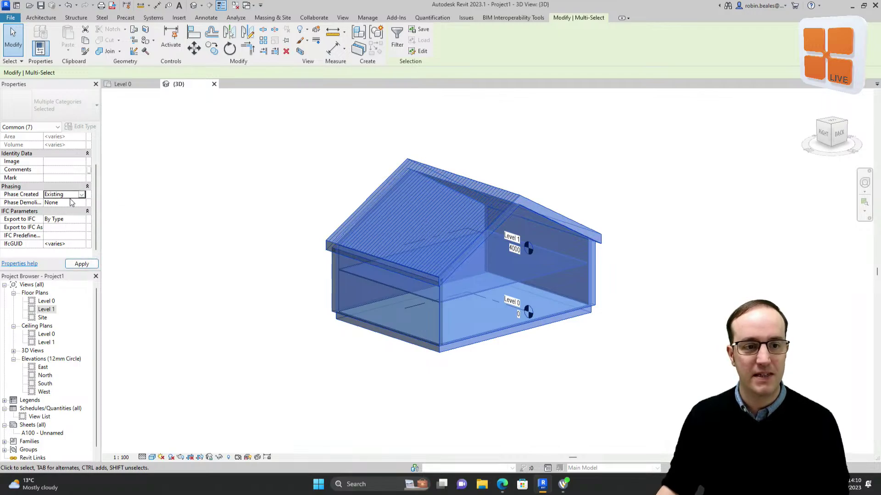
left_click(82, 263)
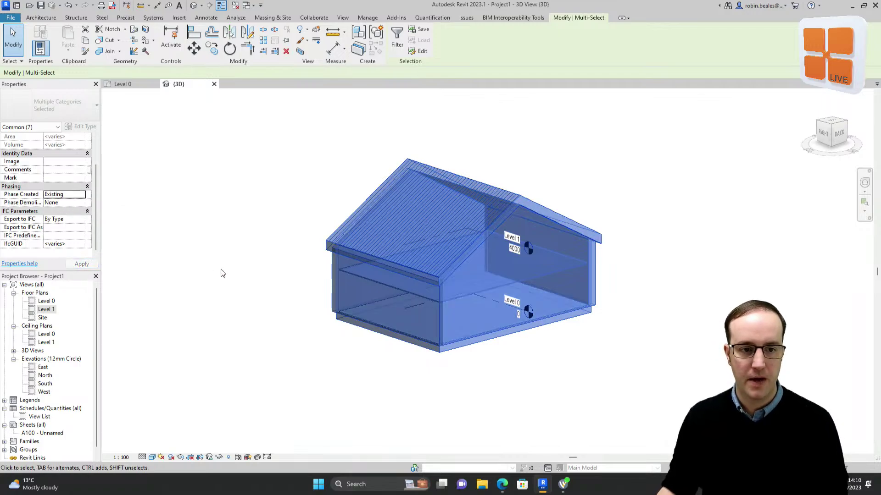
left_click(207, 262)
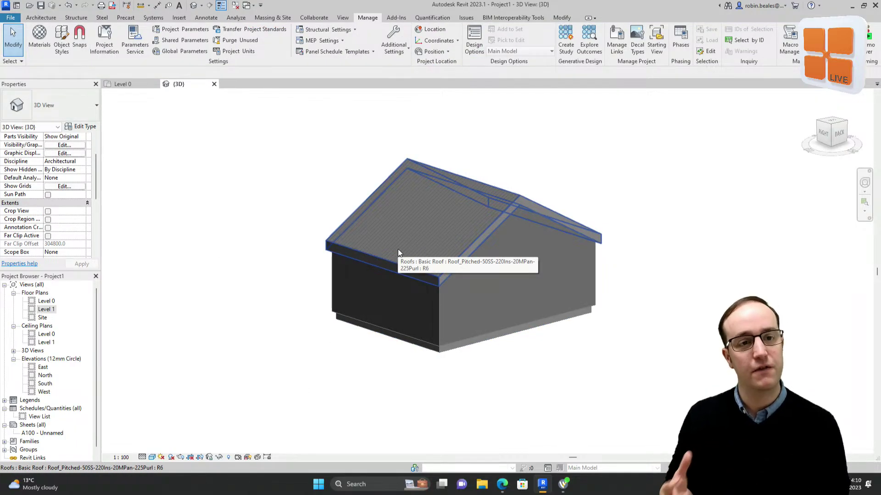
Open the Level 0 floor plan and examine how the existing exterior walls are displayed.
left_click(123, 84)
scroll(279, 181, "up", 5)
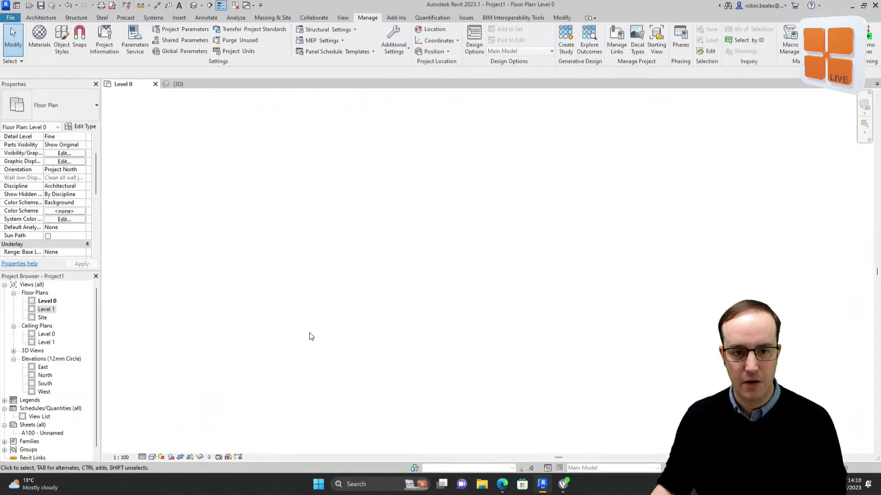
scroll(303, 302, "down", 5)
scroll(466, 216, "up", 1)
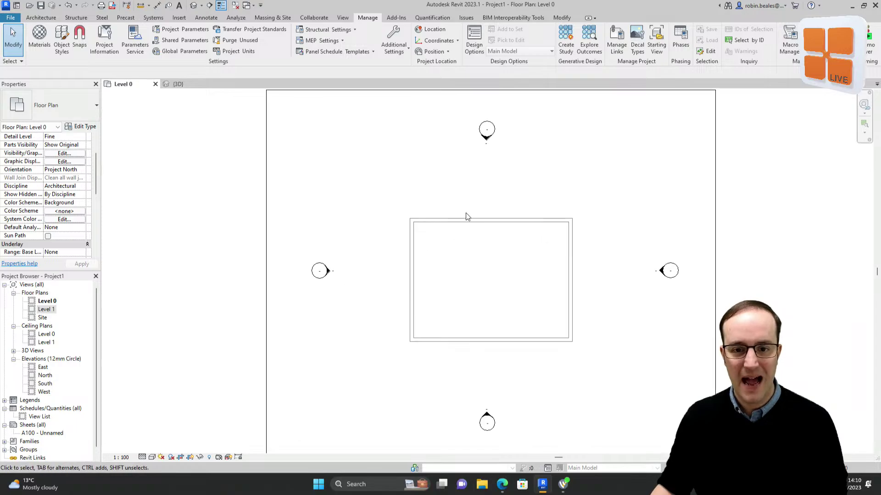
scroll(466, 216, "up", 4)
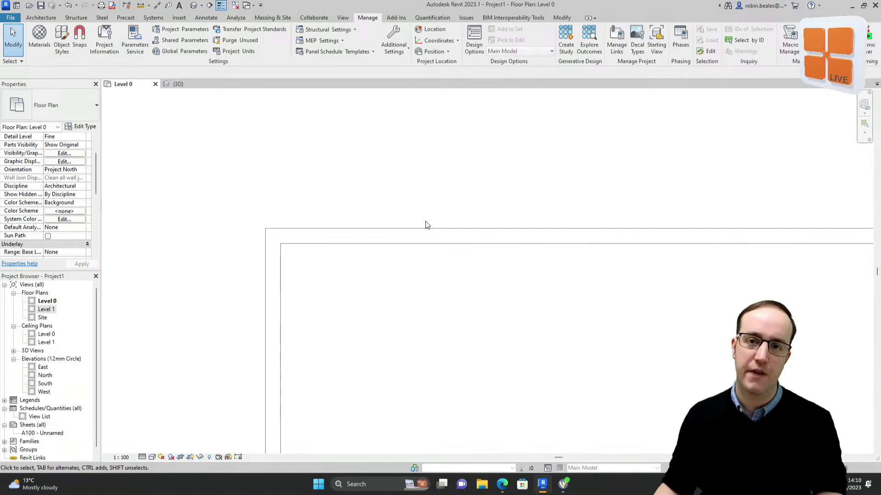
Review the phase filters and the graphic overrides of the phase statuses, and accept the phasing settings.
left_click(681, 46)
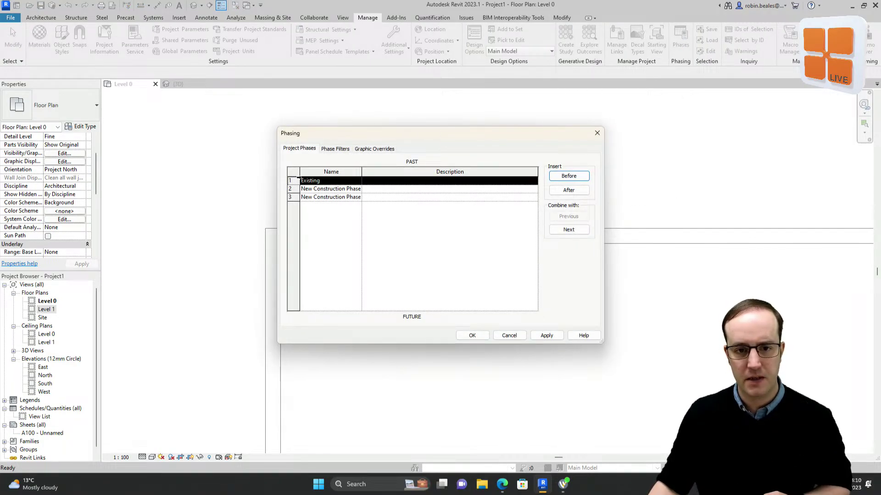
left_click(334, 149)
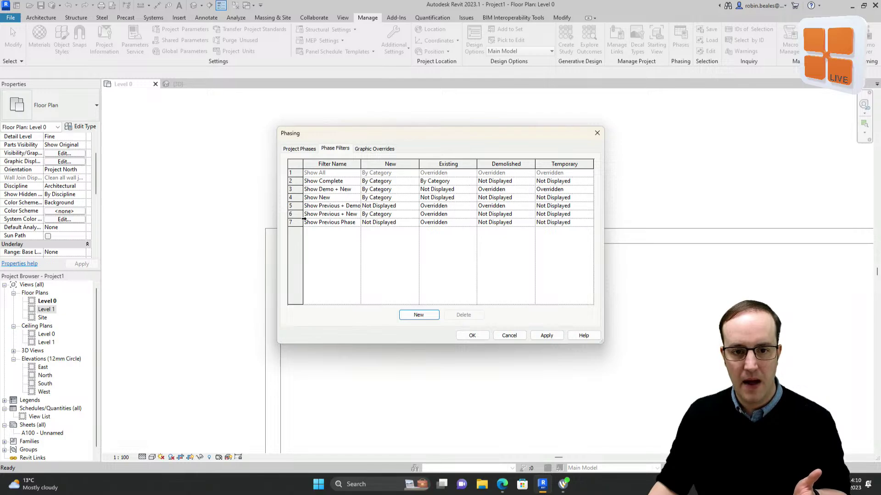
left_click(363, 150)
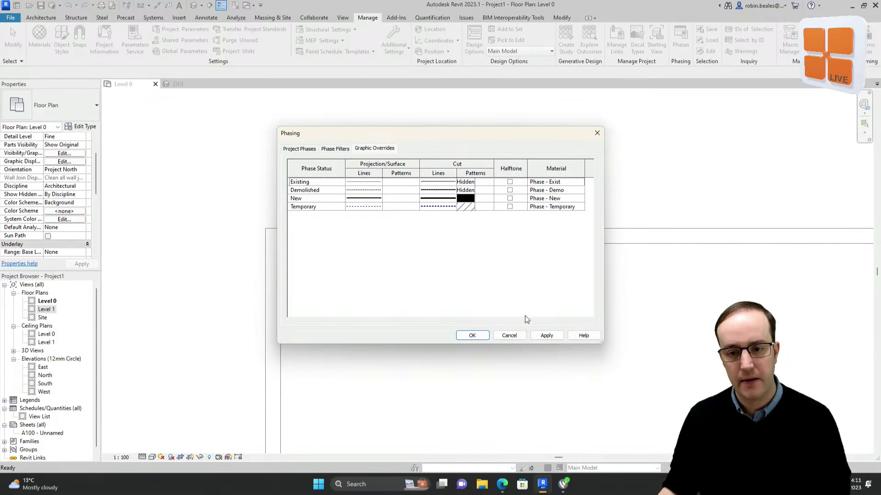
left_click(545, 335)
left_click(461, 337)
Start an architectural wall on Level 0 with the type Wall-Partn_12P-75Std-12P.
scroll(461, 331, "down", 4)
middle_click_drag(531, 326, 428, 207)
scroll(413, 209, "down", 1)
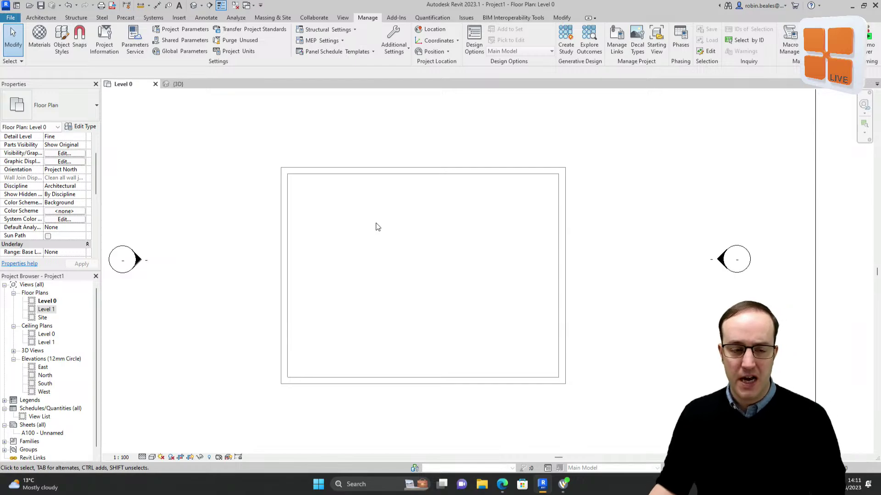
left_click(41, 17)
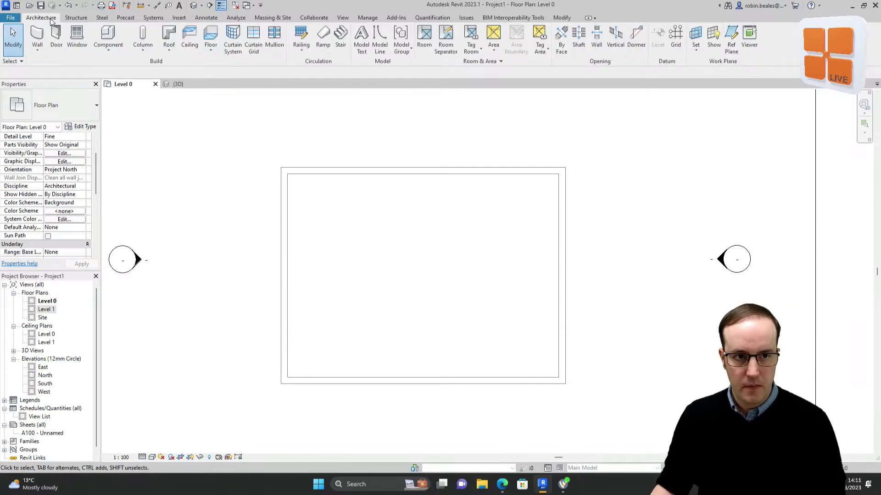
left_click(36, 39)
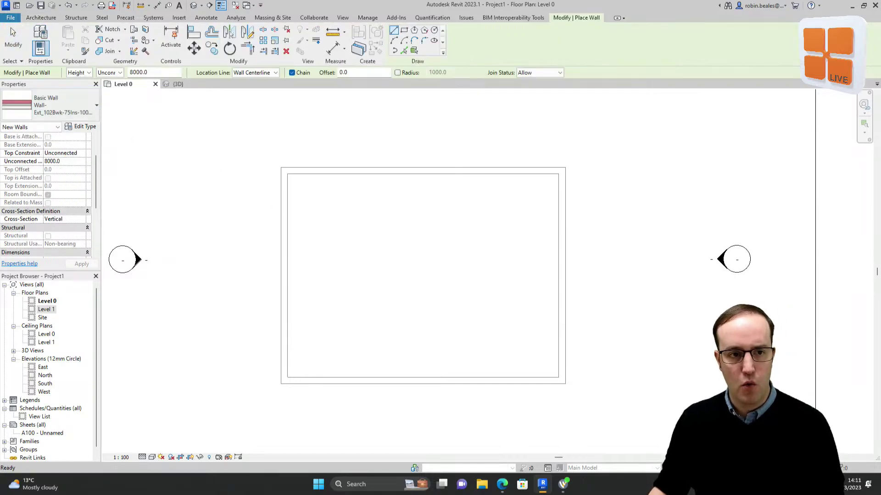
left_click(62, 112)
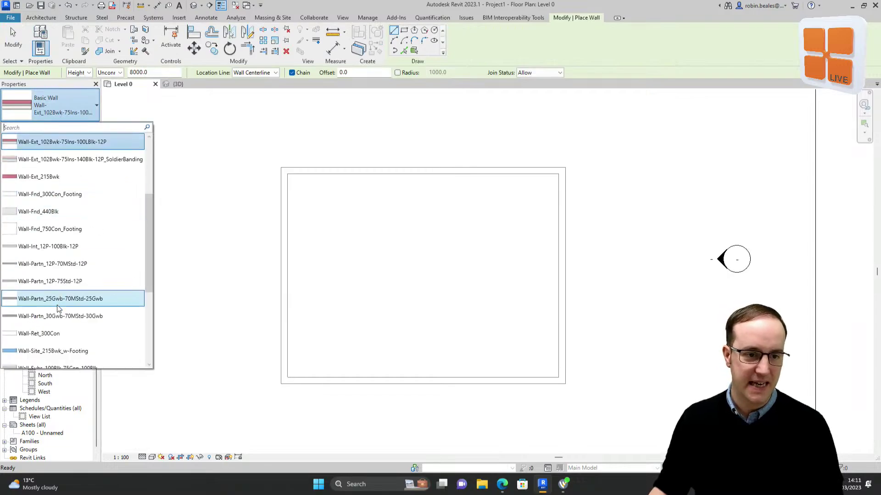
left_click(77, 282)
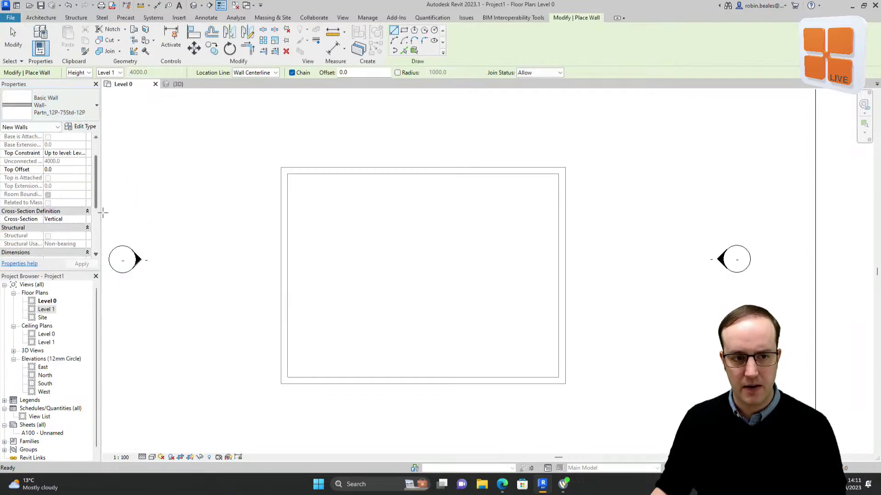
Look through the new wall's properties for phasing parameters before placing it.
left_click_drag(97, 202, 103, 243)
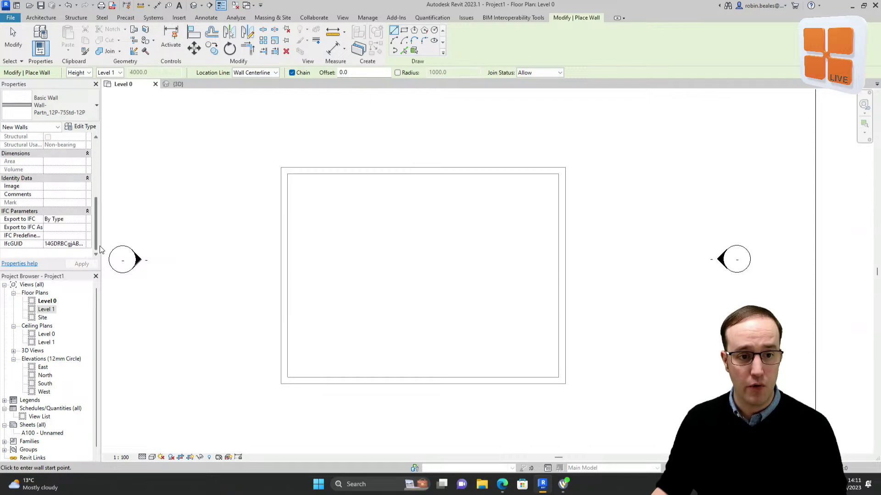
scroll(69, 206, "up", 4)
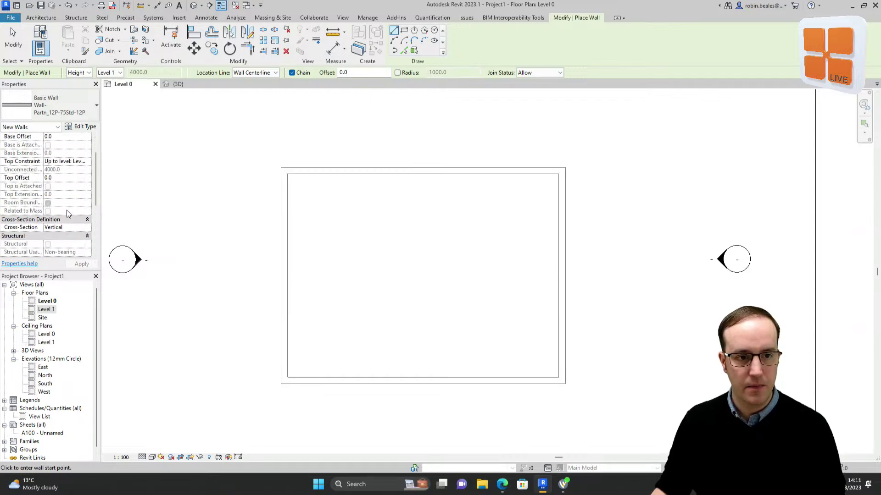
scroll(46, 180, "down", 4)
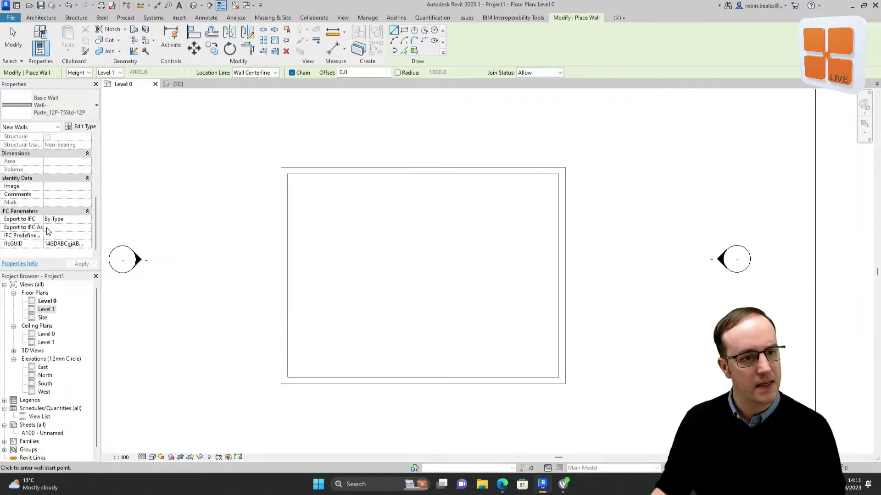
scroll(49, 231, "up", 5)
scroll(47, 211, "down", 5)
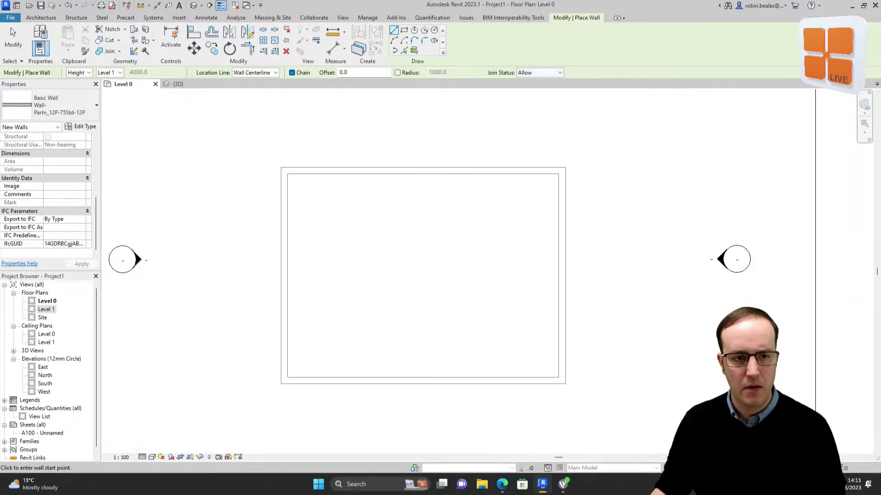
Draw an L-shaped partition from the building's upper exterior wall, about 4500 mm down and across to the right exterior wall.
left_click(363, 171)
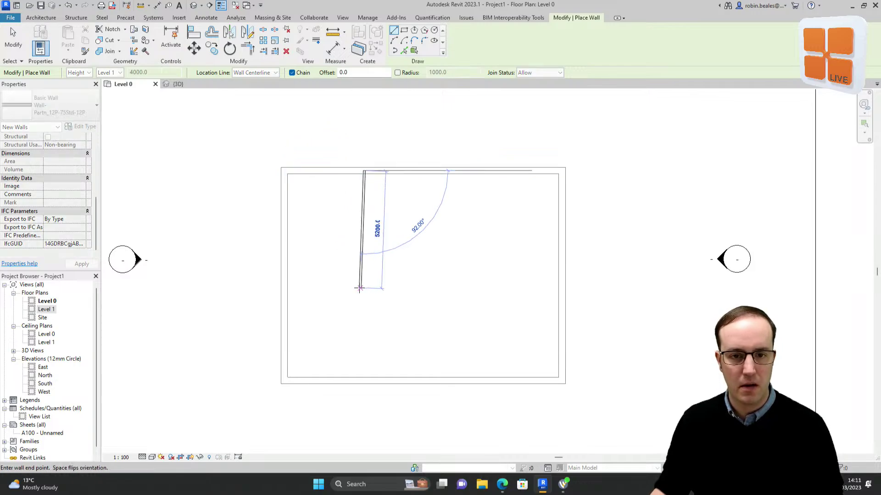
left_click(364, 272)
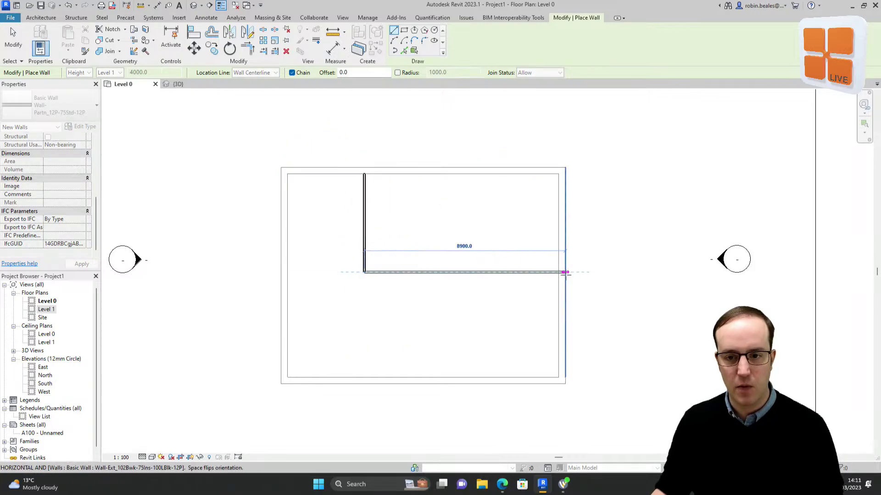
left_click(560, 272)
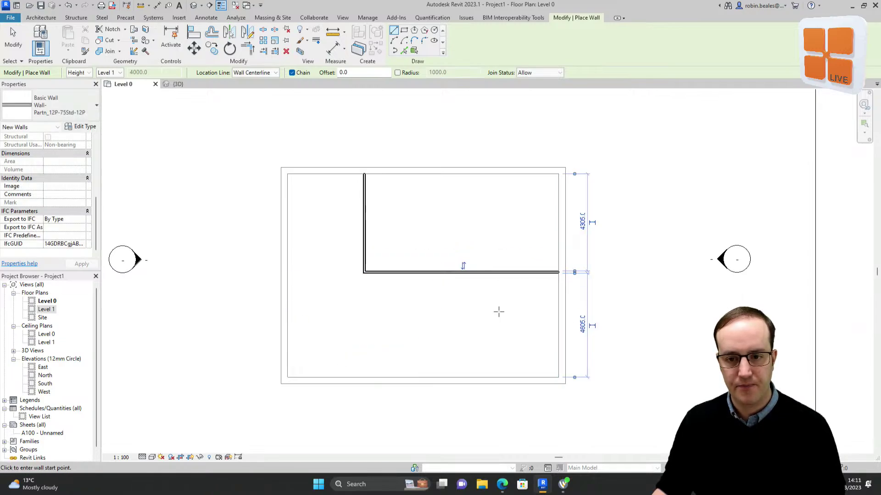
key("Escape")
Draw a partition from the horizontal partition down to the lower exterior wall, about 3950 mm from the right exterior wall, and end wall placement.
left_click(468, 272)
left_click(468, 377)
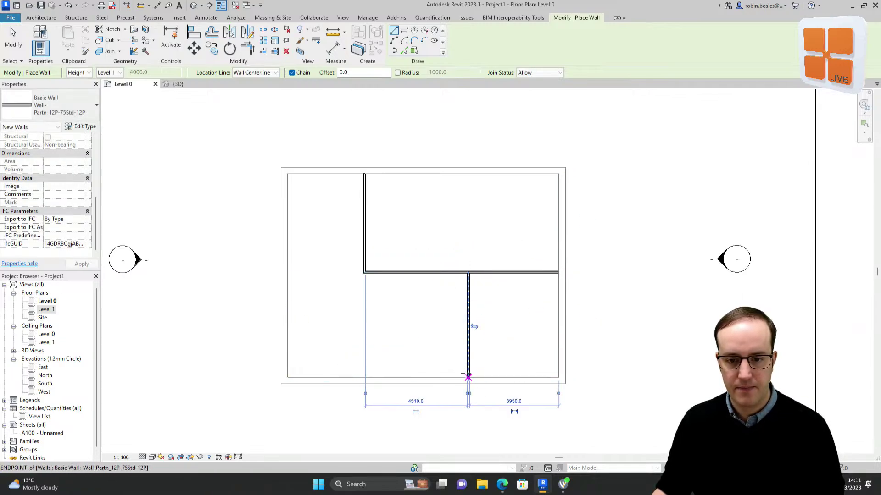
key("Escape")
right_click(431, 128)
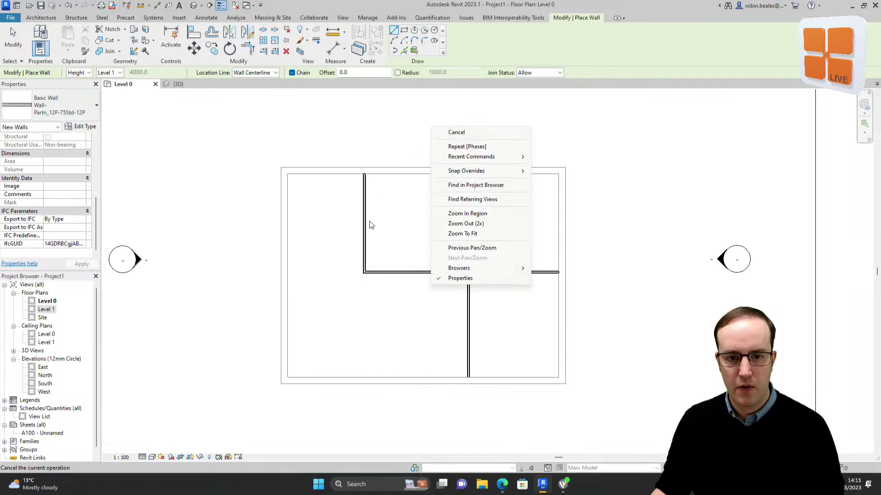
left_click(478, 132)
Set the phase created of the upper vertical partition to New Construction Phase 1.
scroll(344, 222, "up", 6)
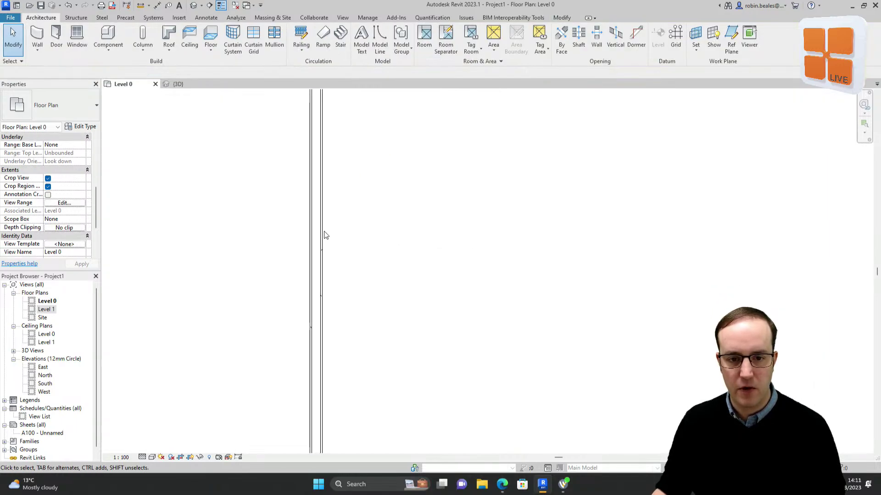
left_click(323, 228)
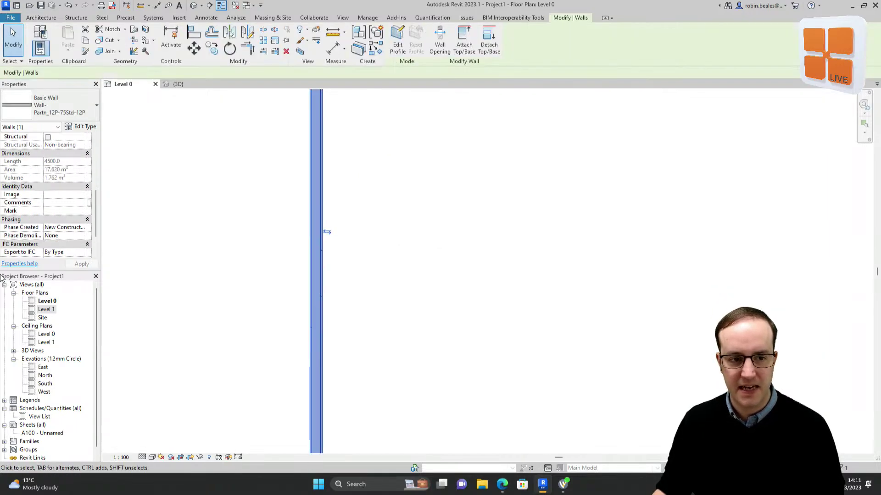
left_click(82, 228)
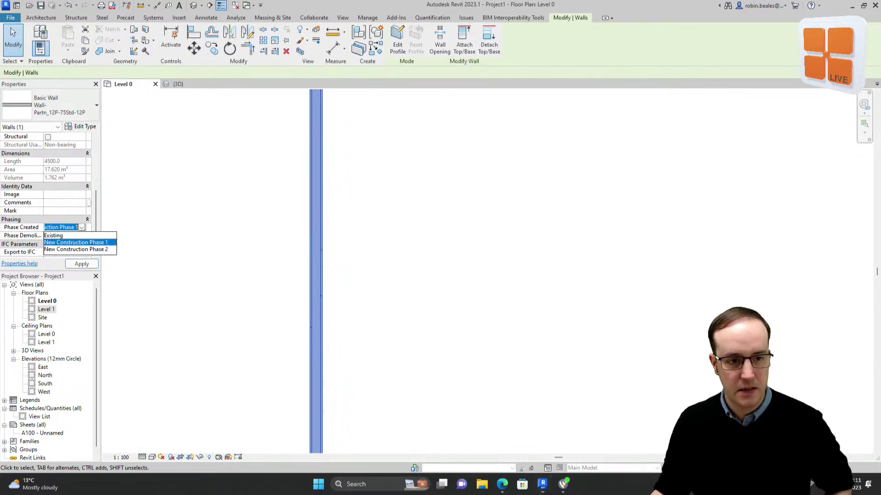
left_click(63, 243)
scroll(50, 216, "down", 2)
scroll(373, 269, "down", 4)
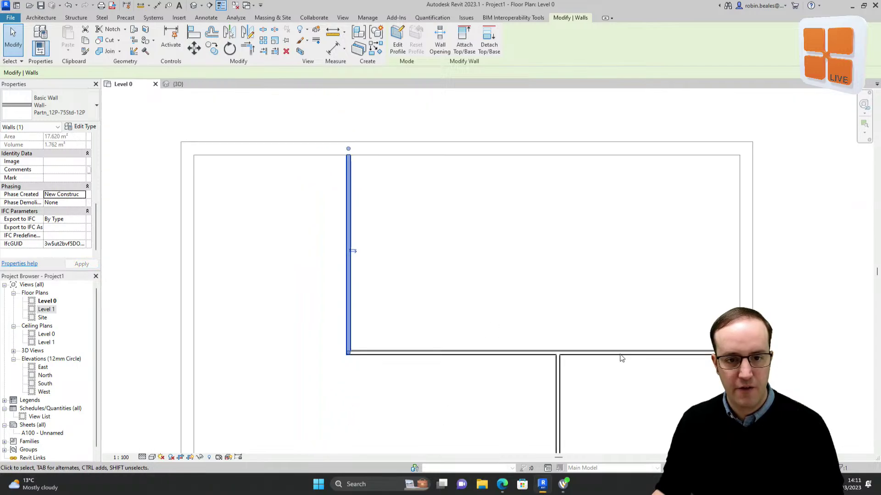
middle_click_drag(621, 359, 532, 312)
key("Escape")
Select all three partitions together and set their phase created to New Construction Phase 1.
left_click_drag(601, 365, 208, 221)
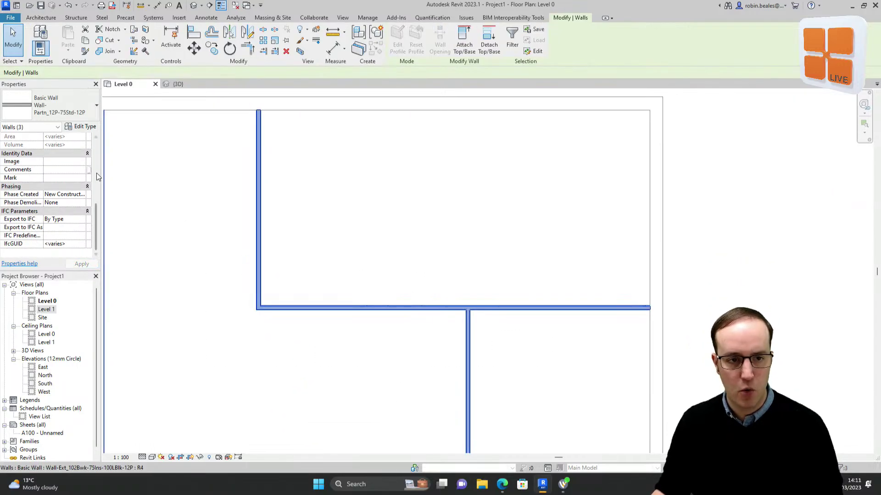
left_click(81, 195)
left_click(86, 209)
left_click(241, 156)
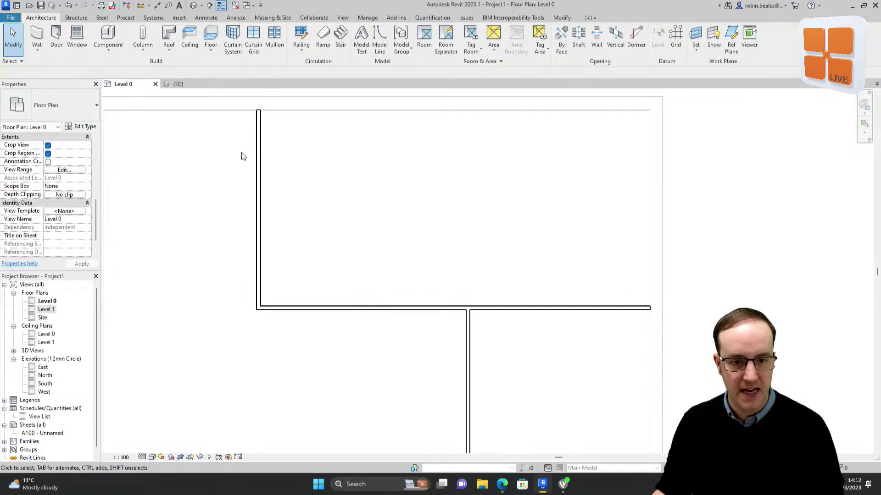
Start door placement and look through the English, English-Imperial and US Imperial library folders for door families, without loading one.
scroll(238, 221, "down", 3)
middle_click_drag(278, 239, 296, 281)
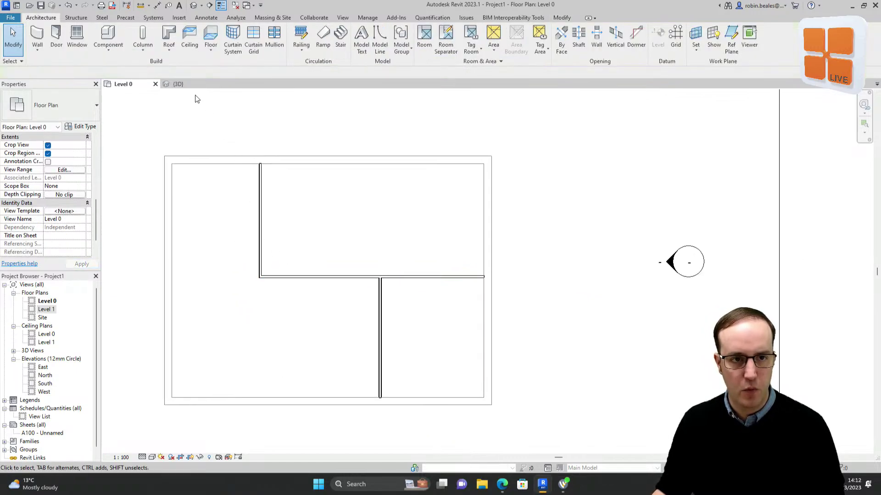
left_click(56, 38)
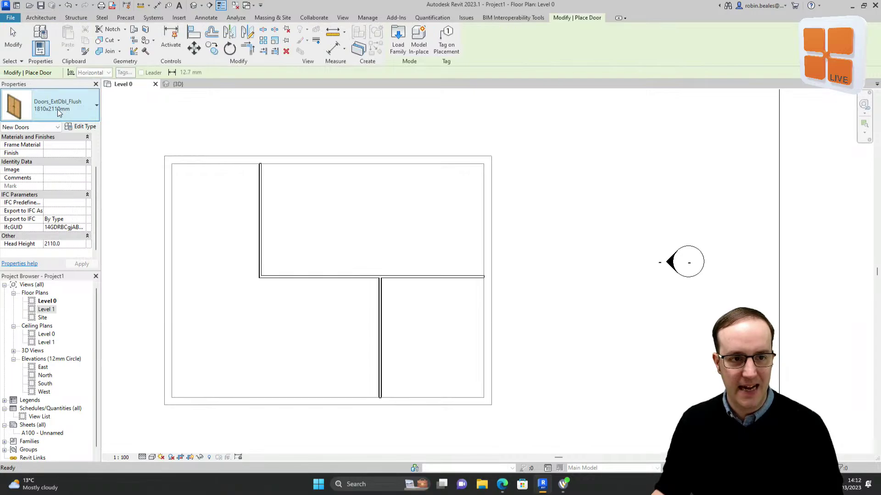
left_click(400, 38)
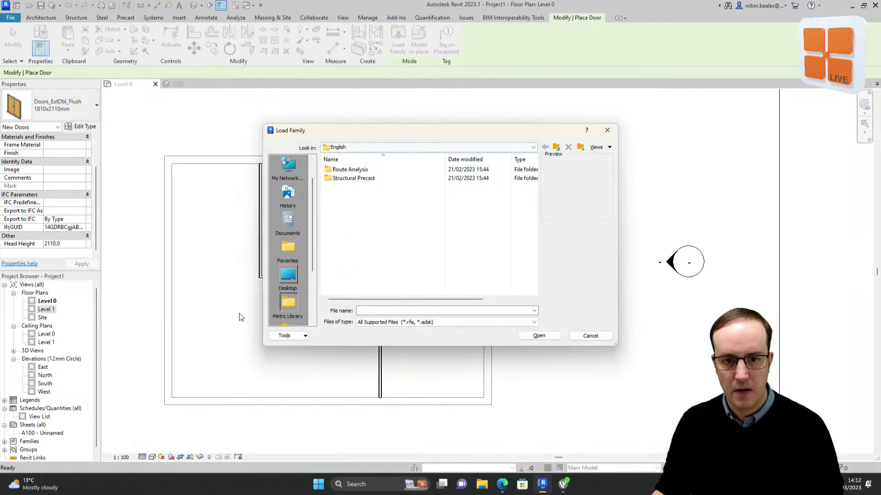
scroll(291, 250, "down", 3)
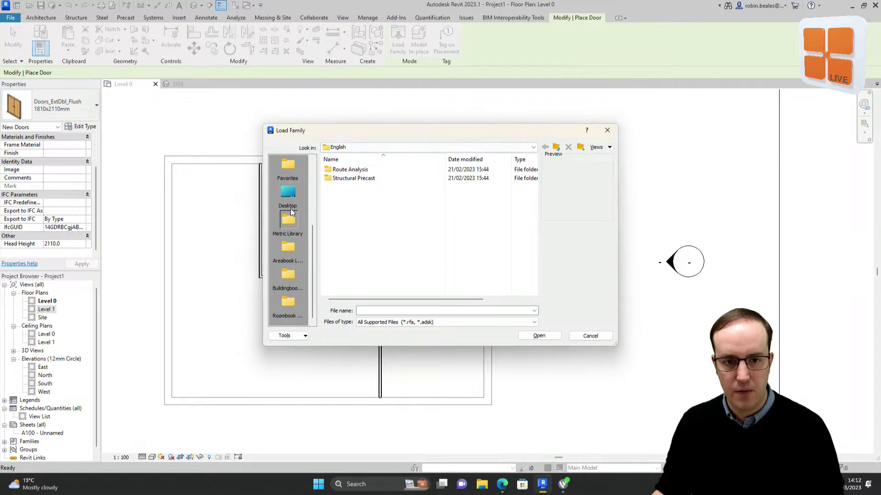
left_click(555, 147)
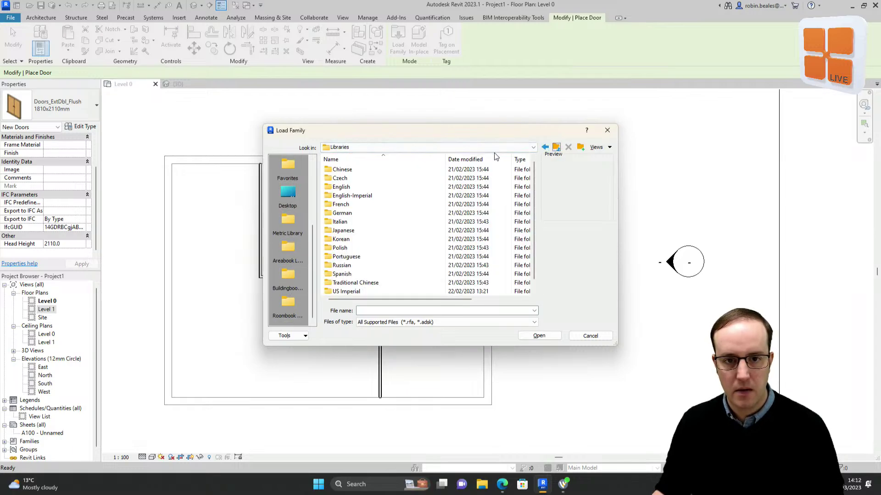
scroll(369, 202, "down", 1)
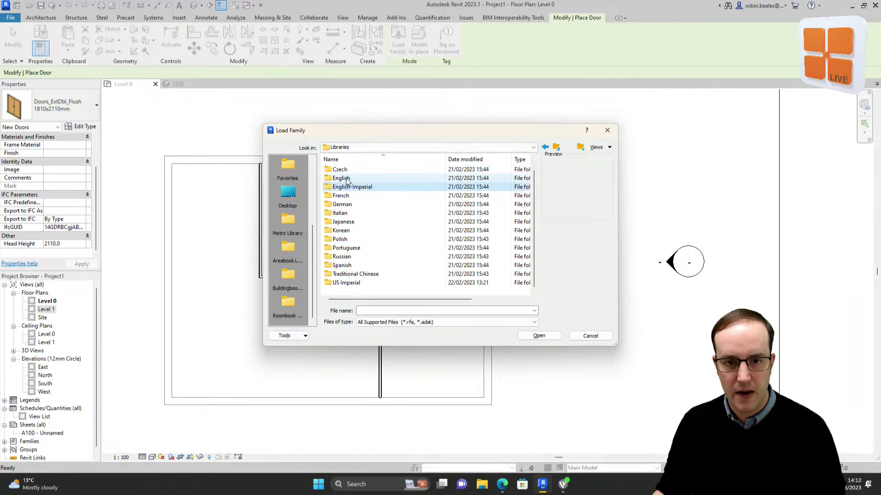
double_click(347, 179)
left_click(556, 147)
scroll(359, 284, "down", 1)
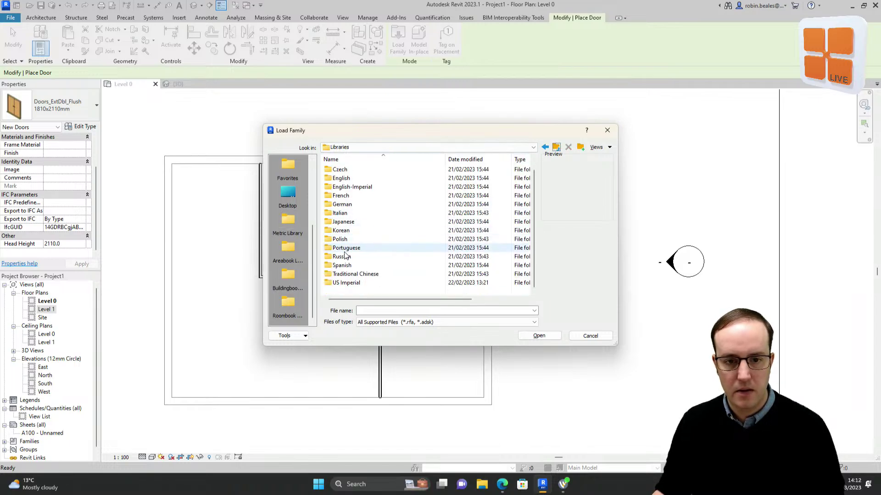
scroll(357, 271, "up", 1)
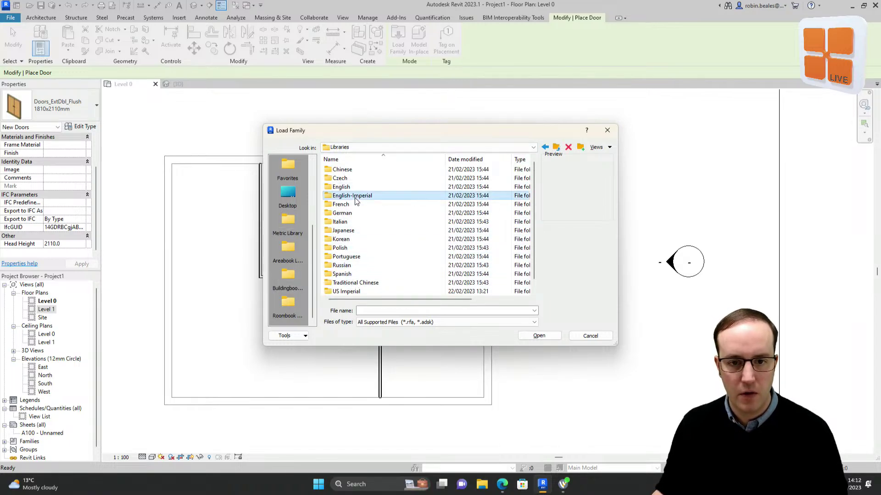
double_click(353, 196)
left_click(556, 147)
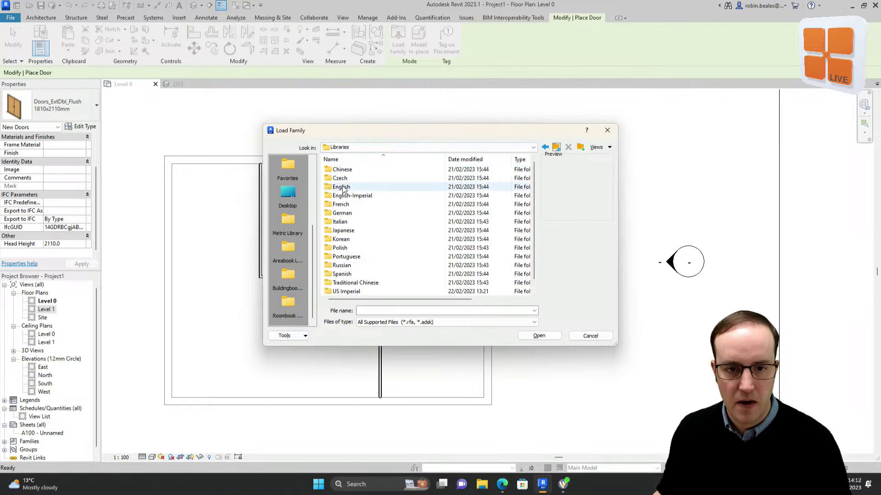
scroll(342, 192, "down", 1)
double_click(347, 282)
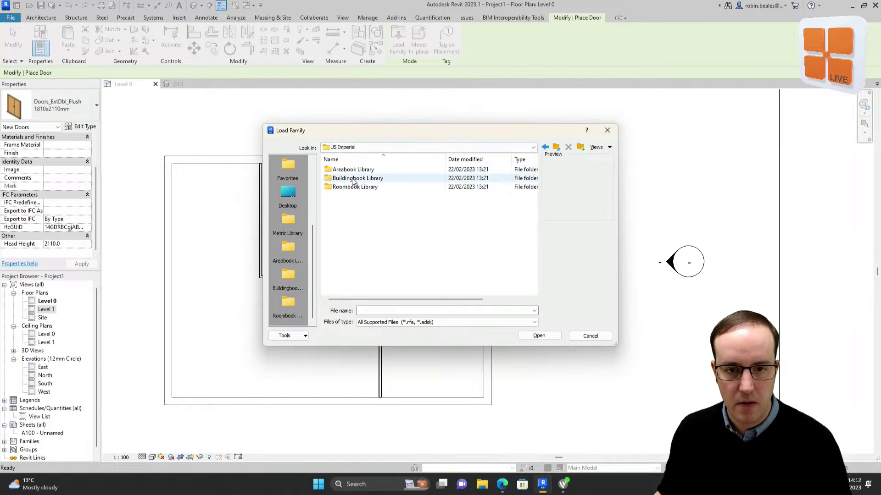
left_click(556, 147)
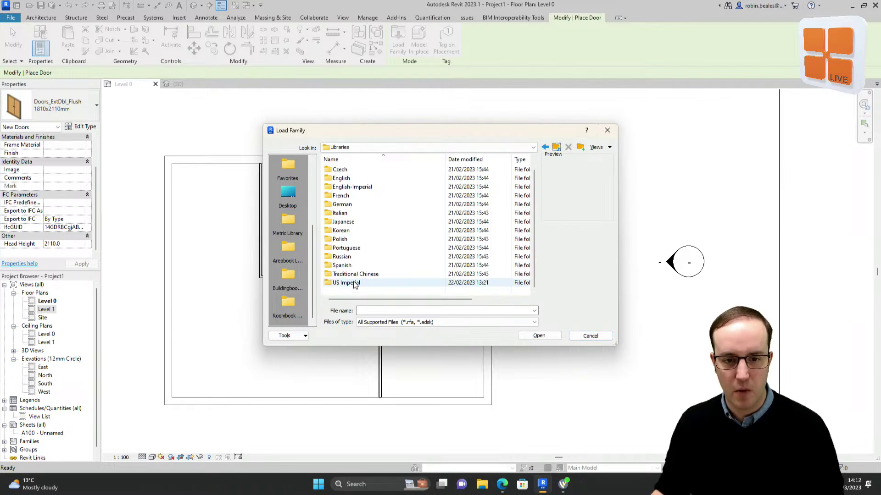
double_click(346, 292)
left_click(590, 336)
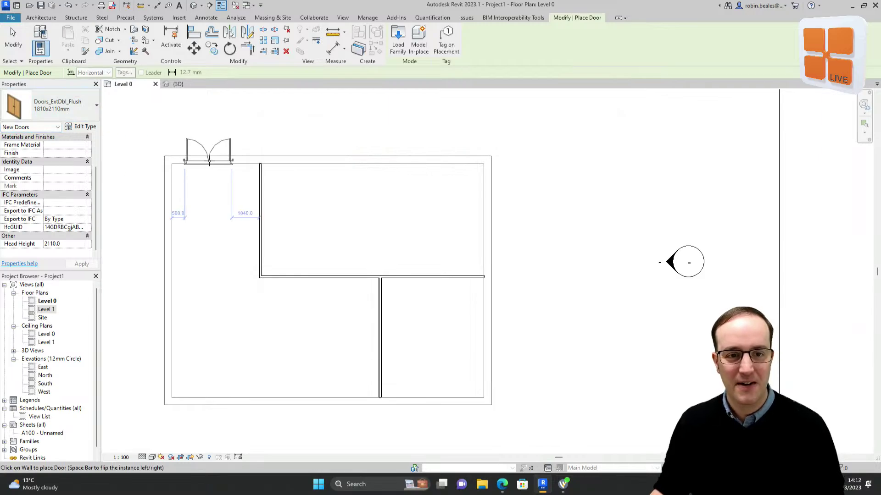
Place an 1810x2110mm exterior double door in the upper exterior wall and an 810x2110mm Doors_IntSgl door near the lower end of the upper vertical partition.
left_click(210, 160)
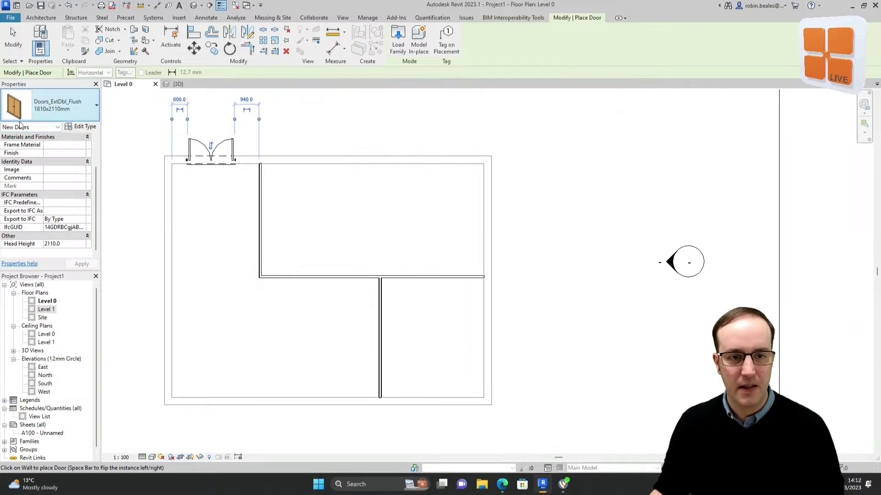
left_click(55, 106)
left_click(41, 198)
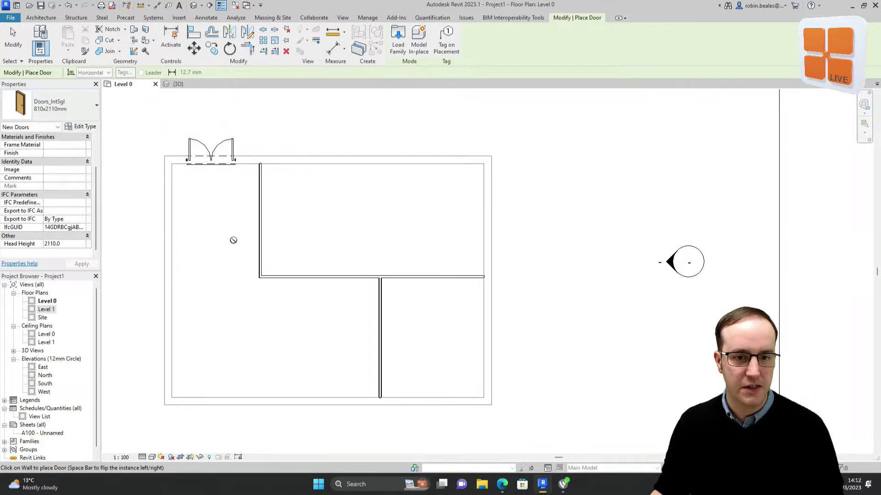
left_click(261, 260)
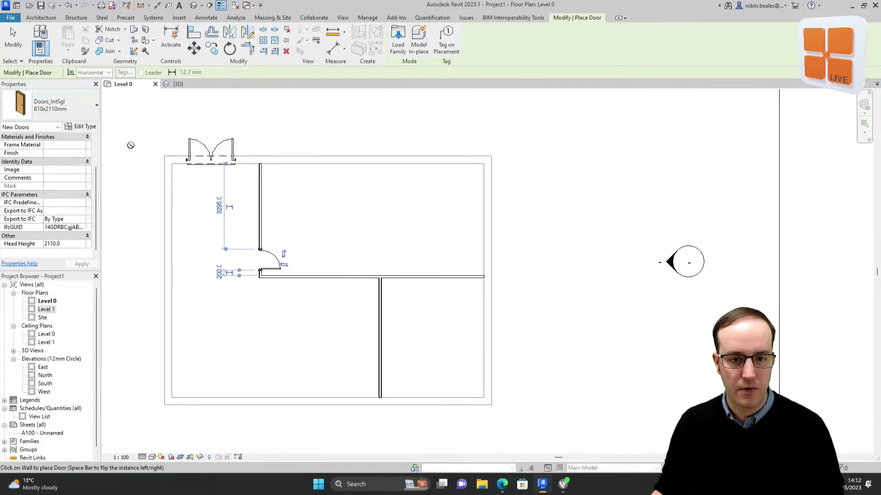
Place a 1010x2110mm Doors_IntSgl door in the lower vertical partition, about 100 mm below the horizontal partition, and end door placement.
left_click(51, 106)
left_click(35, 219)
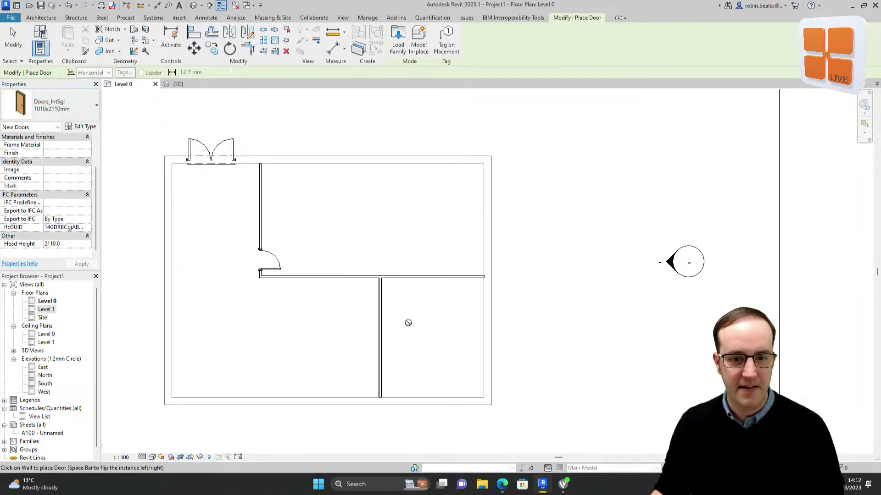
left_click(383, 294)
right_click(349, 250)
left_click(372, 254)
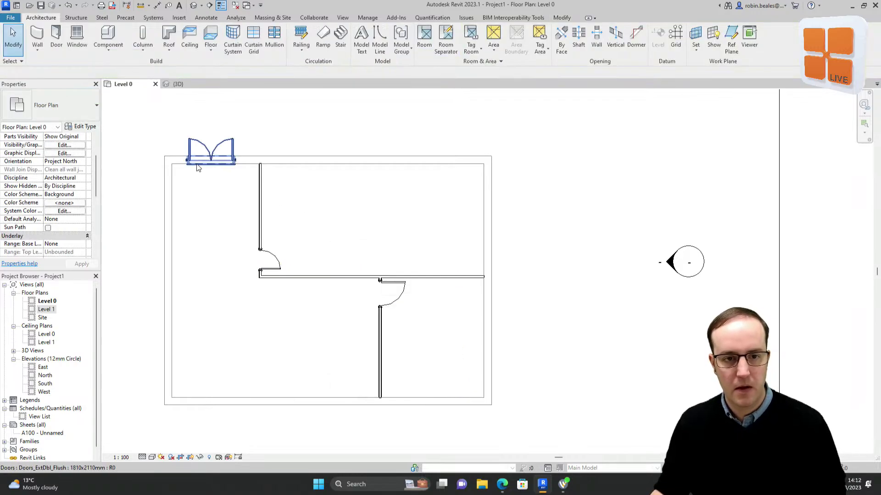
left_click(202, 160)
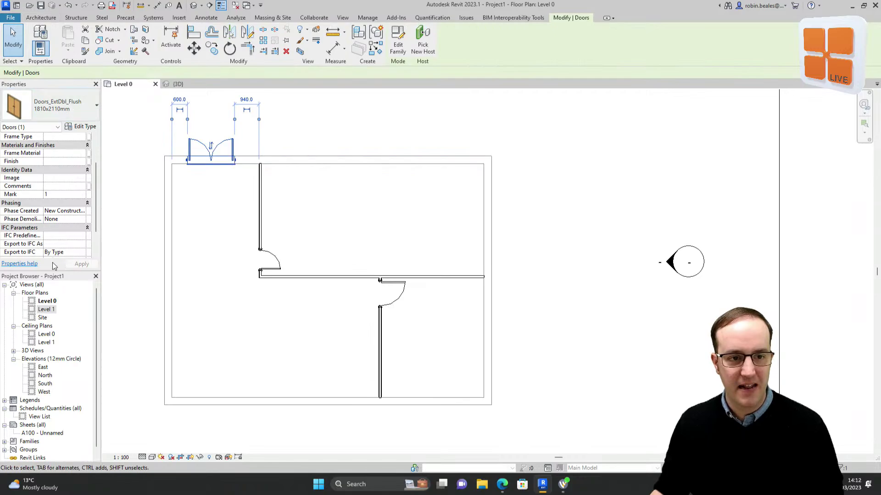
scroll(52, 237, "down", 2)
left_click(74, 178)
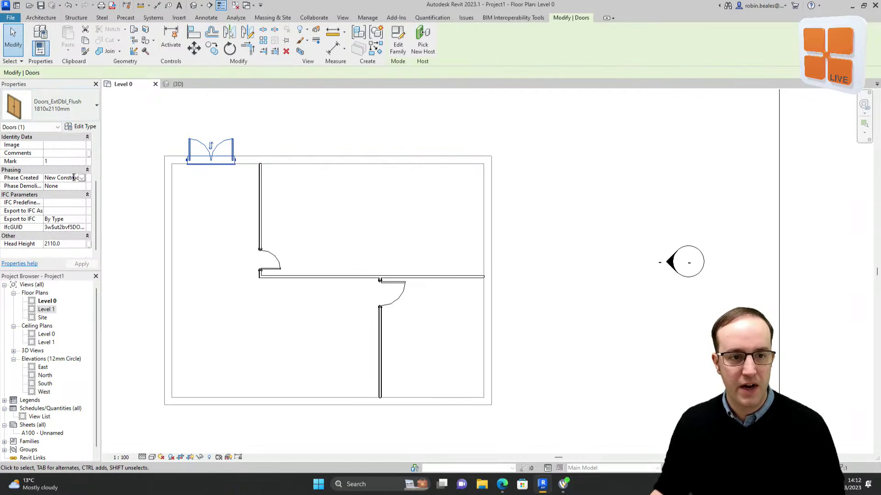
left_click(82, 179)
left_click(365, 147)
left_click(359, 137)
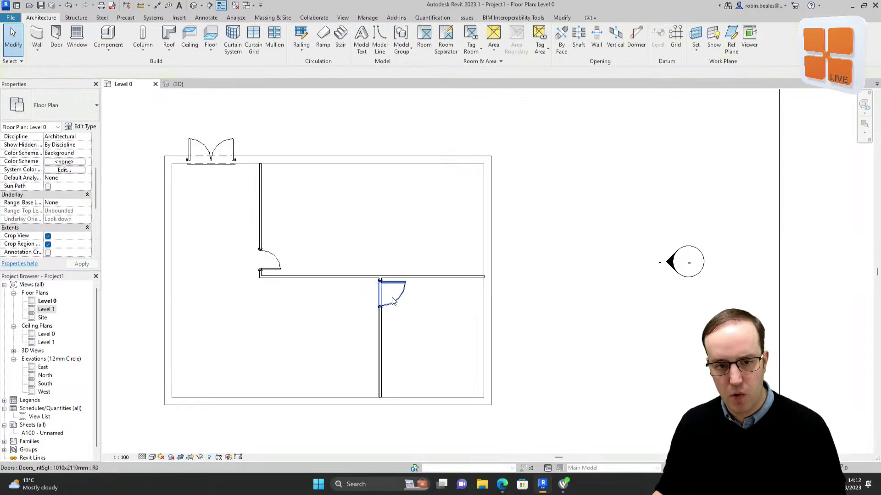
Set the phase created of the exterior double door to Existing, apply it and deselect the door.
left_click(234, 148)
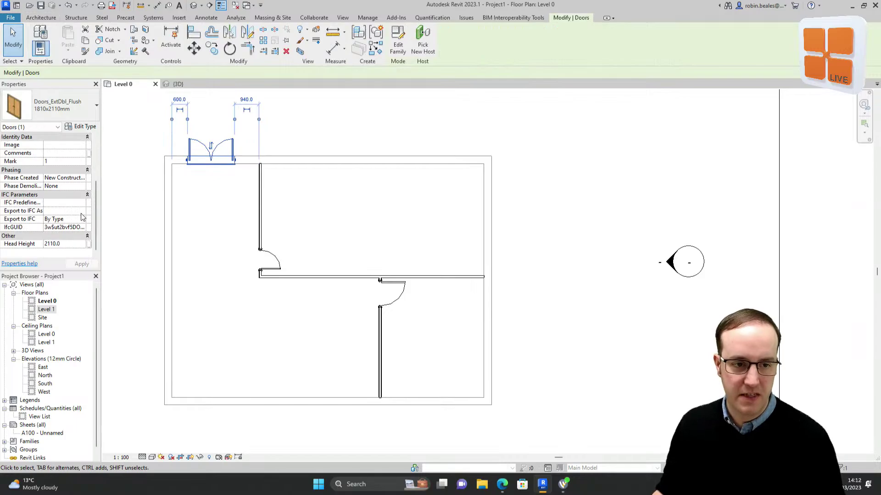
left_click(85, 180)
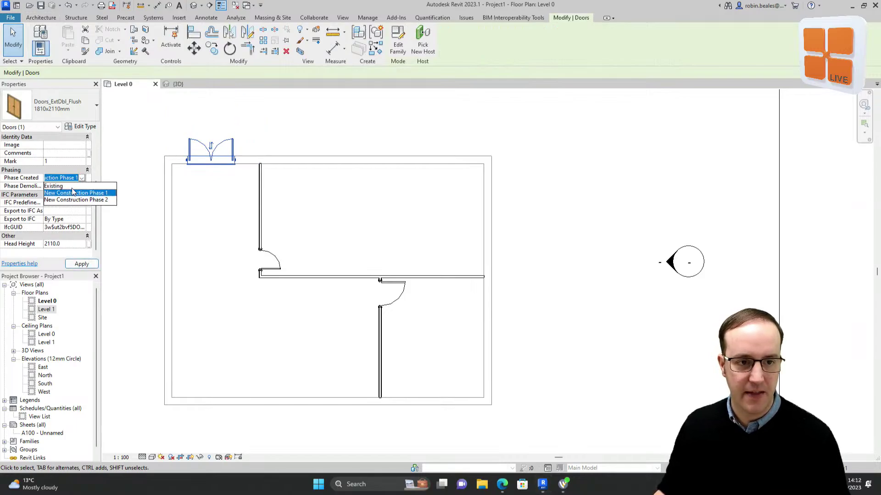
left_click(72, 186)
left_click(82, 263)
left_click(200, 95)
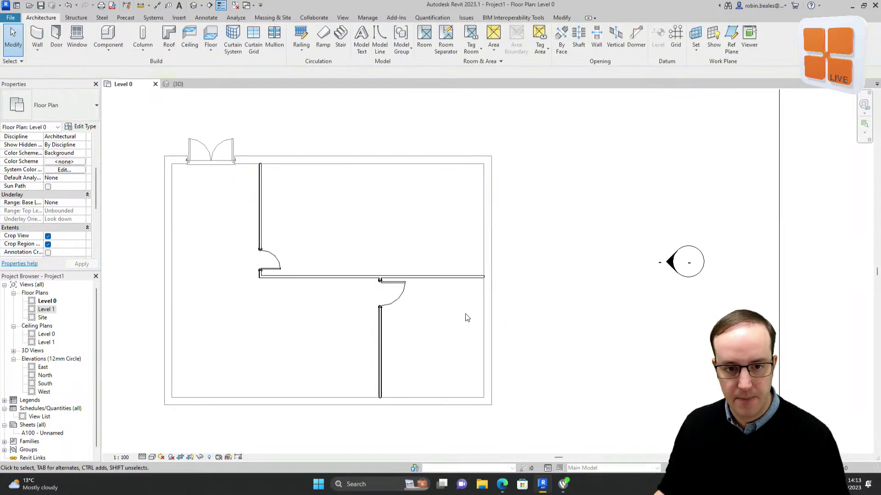
Draw a horizontal partition from the lower vertical partition, below its door, across to the right exterior wall.
scroll(465, 316, "down", 1)
middle_click_drag(263, 293, 285, 286)
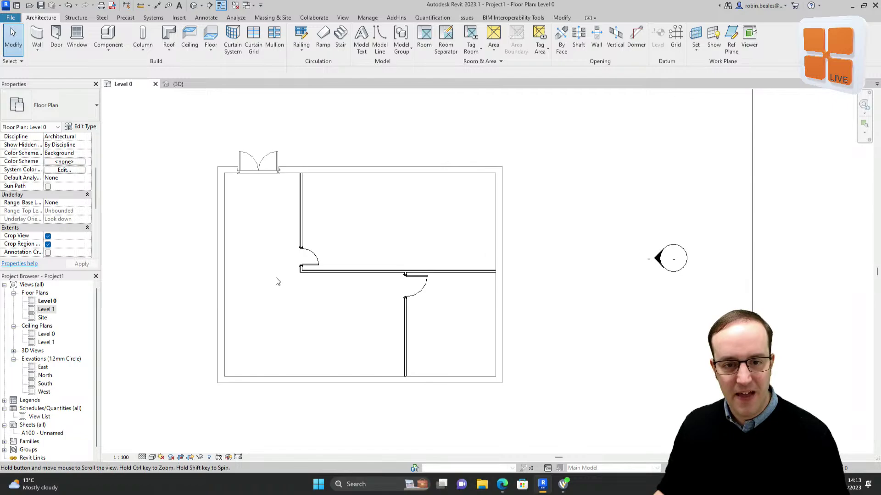
left_click(38, 34)
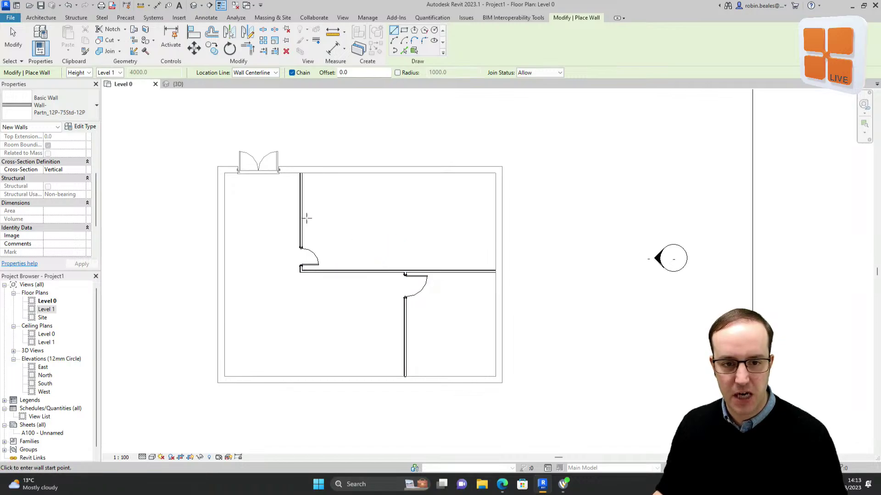
left_click(406, 326)
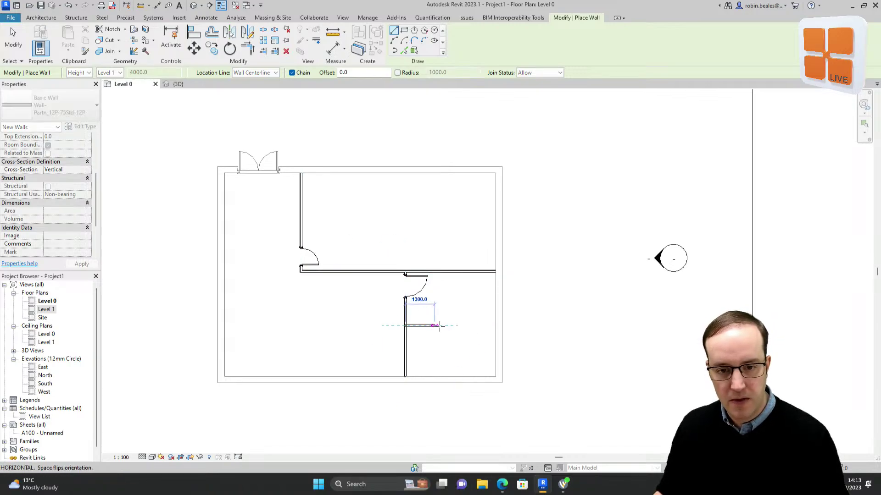
left_click(496, 325)
right_click(469, 297)
left_click(483, 304)
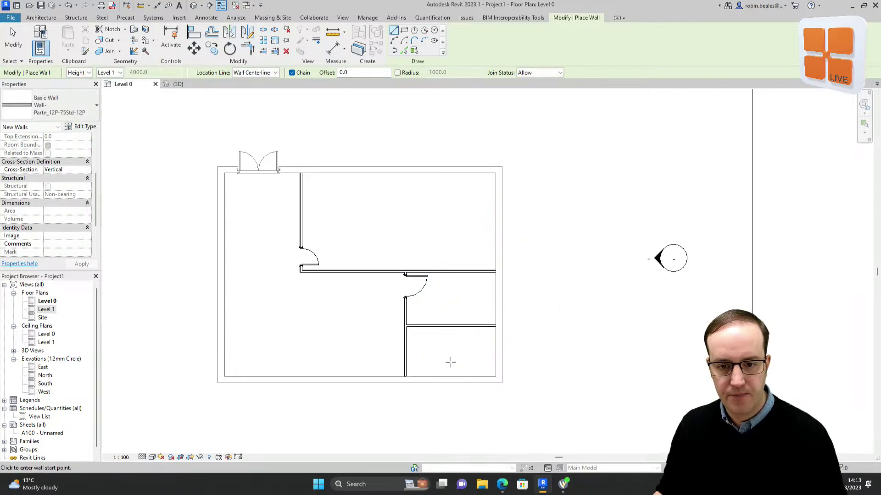
Draw a vertical partition from the horizontal partition up to the upper exterior wall, about 2360 mm right of the existing upper vertical partition.
left_click(356, 272)
left_click(357, 174)
right_click(390, 209)
left_click(404, 213)
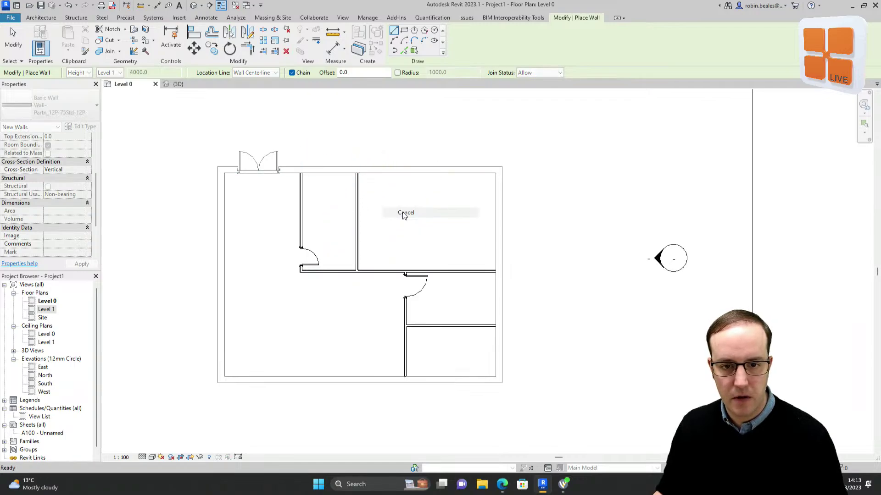
right_click(403, 217)
left_click(415, 224)
Create a similar 810x2110mm door in the lower vertical partition, about 200 mm below the small horizontal partition, opening into the lower-right room.
right_click(304, 264)
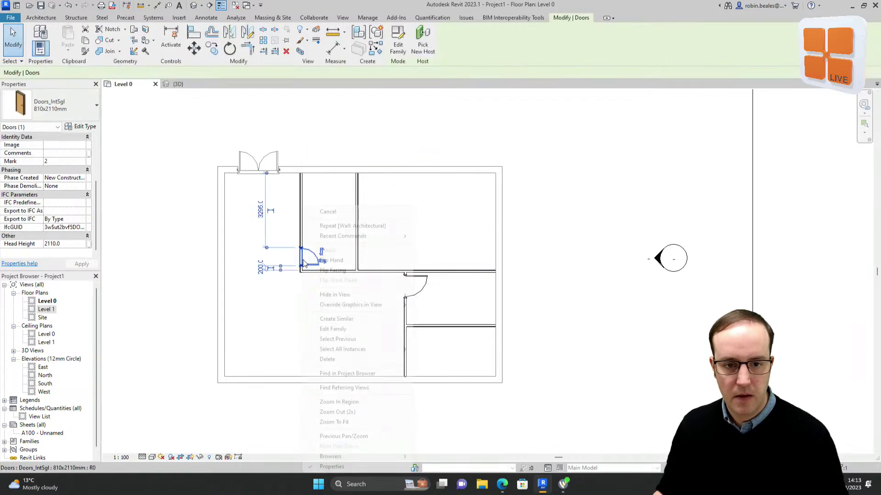
left_click(343, 319)
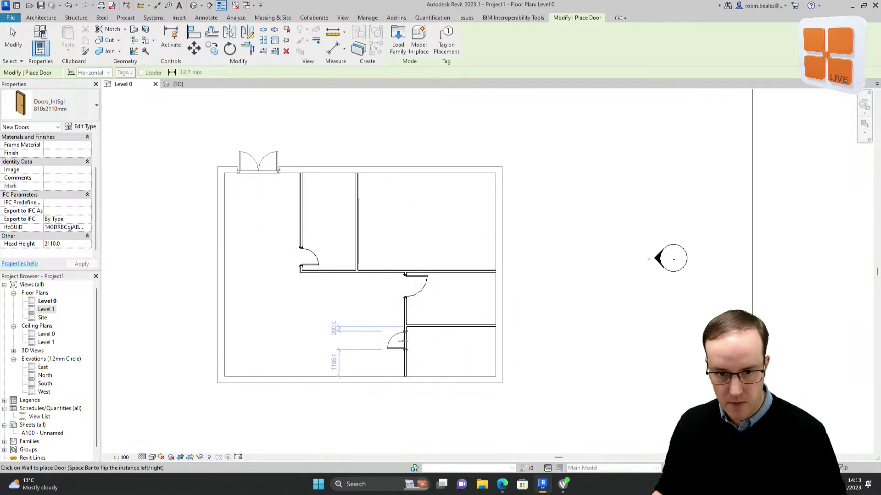
left_click(405, 340)
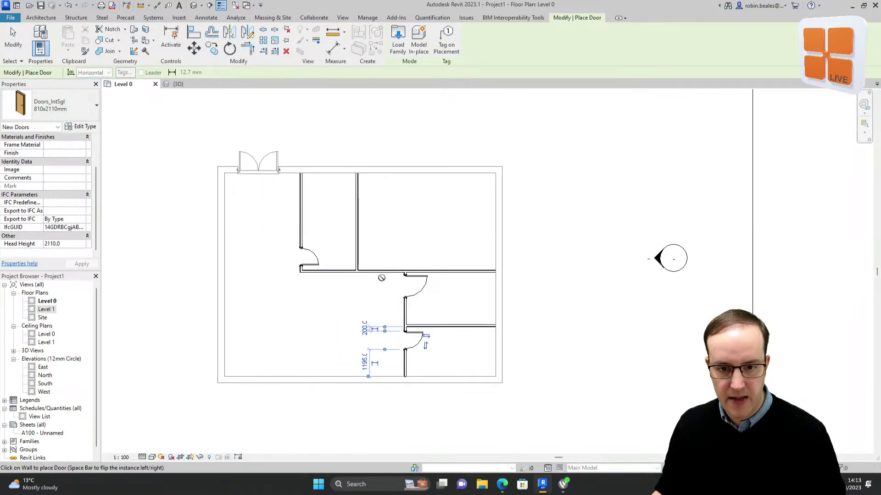
key("Escape")
key("Escape")
Create a similar 1010x2110mm door in the long horizontal partition, about 200 mm right of the newly drawn vertical partition, opening into the upper-right room.
left_click(415, 282)
right_click(415, 279)
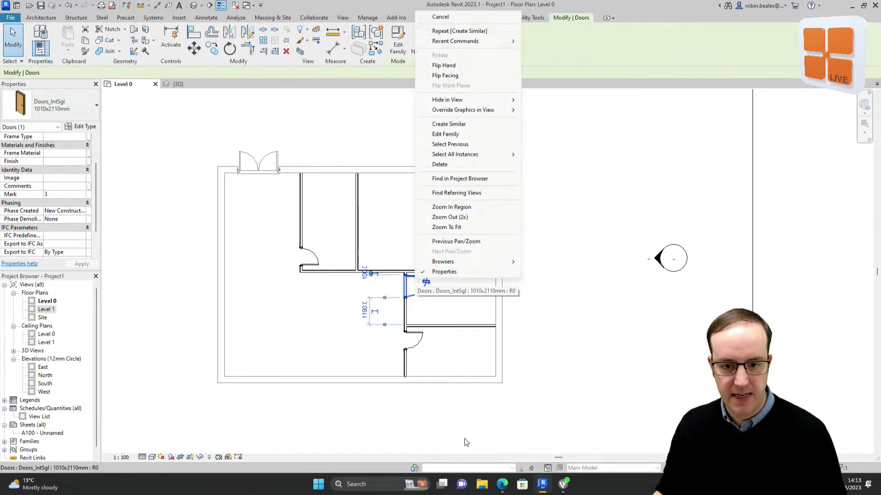
left_click(448, 124)
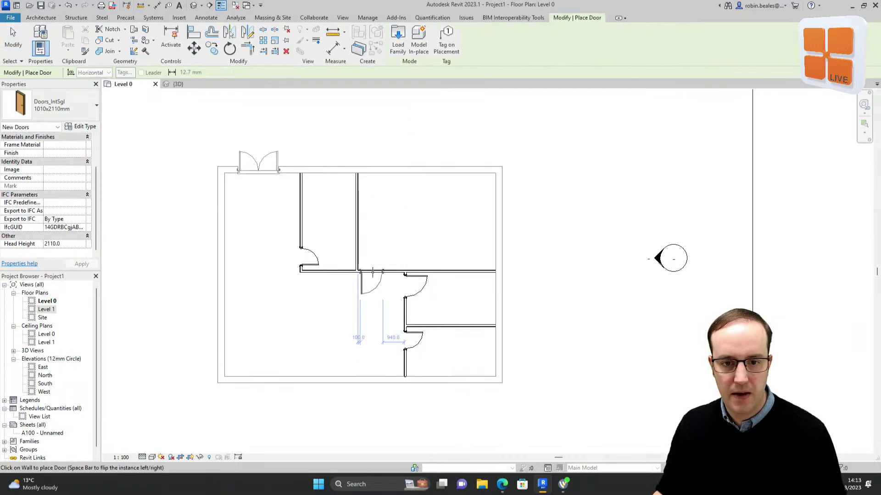
left_click(374, 270)
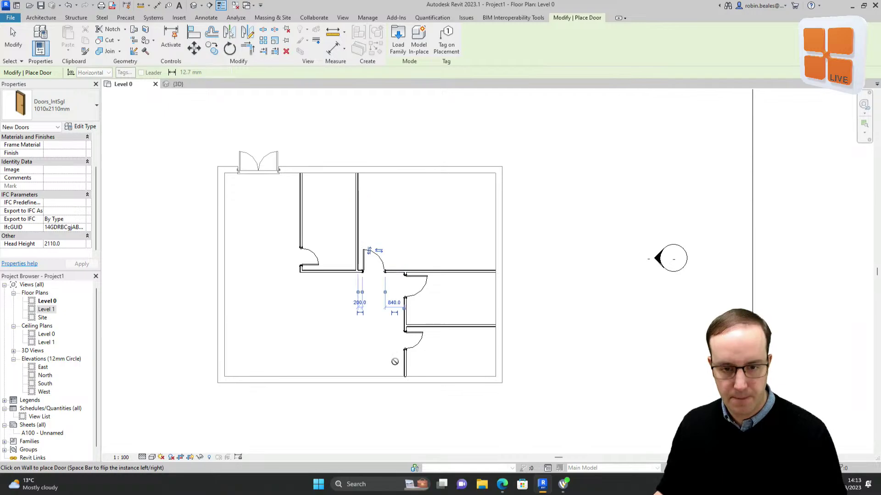
key("Escape")
key("Escape")
Assign the new upper vertical partition, small lower-right horizontal partition and their two new doors to Phase Created New Construction Phase 2.
left_click(358, 242)
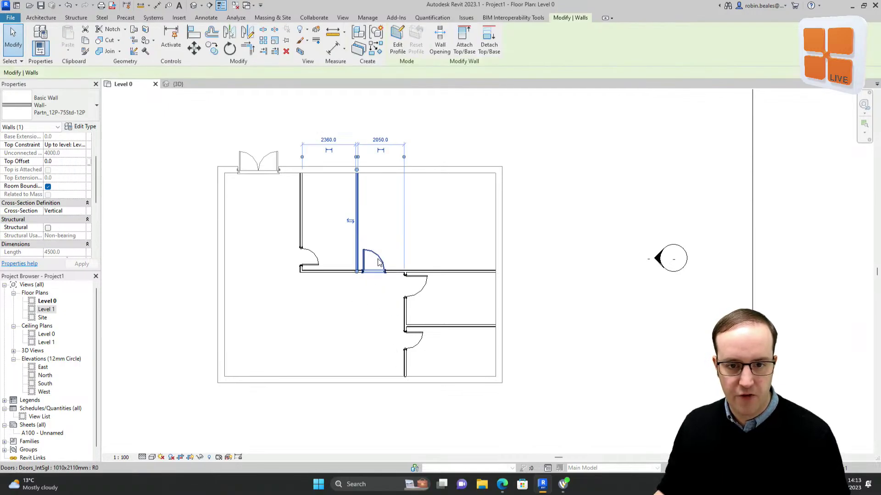
left_click(379, 261, "ctrl")
left_click(415, 339, "ctrl")
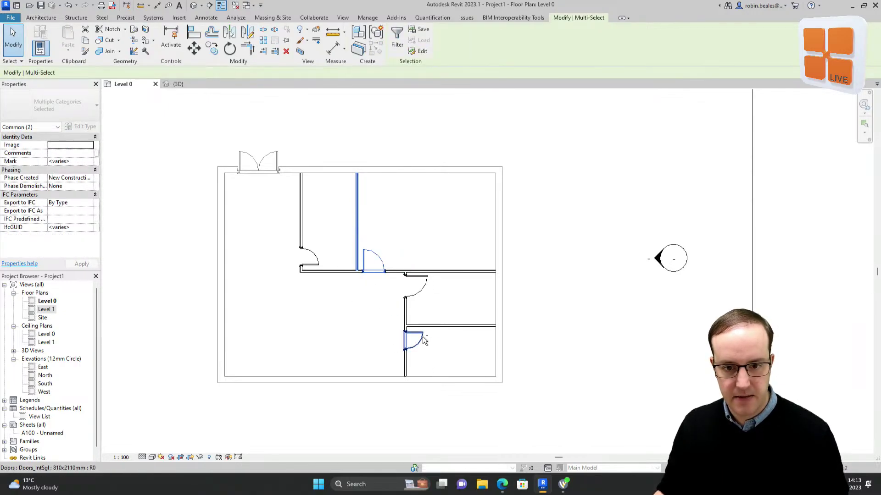
left_click(444, 326, "ctrl")
left_click(86, 178)
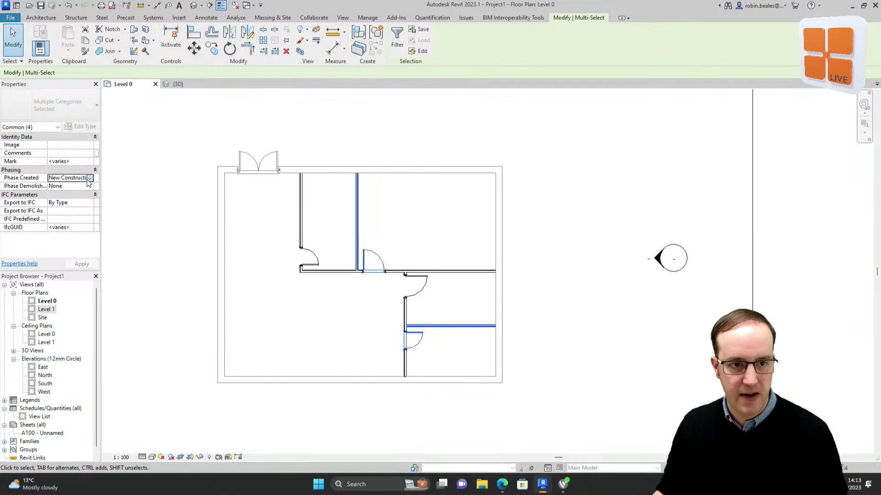
left_click(89, 178)
left_click(102, 200)
left_click(385, 124)
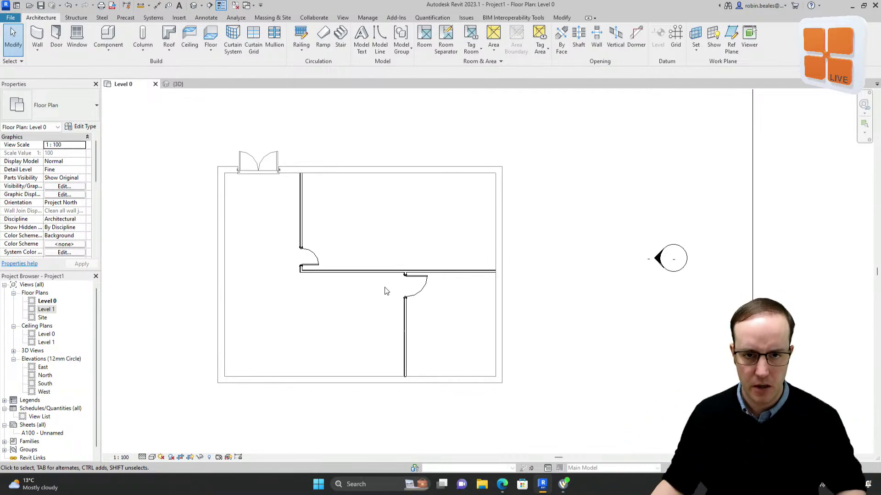
Set the Level 0 floor plan view's phase to New Construction Phase 2.
scroll(150, 168, "down", 1)
middle_click_drag(147, 184, 235, 198)
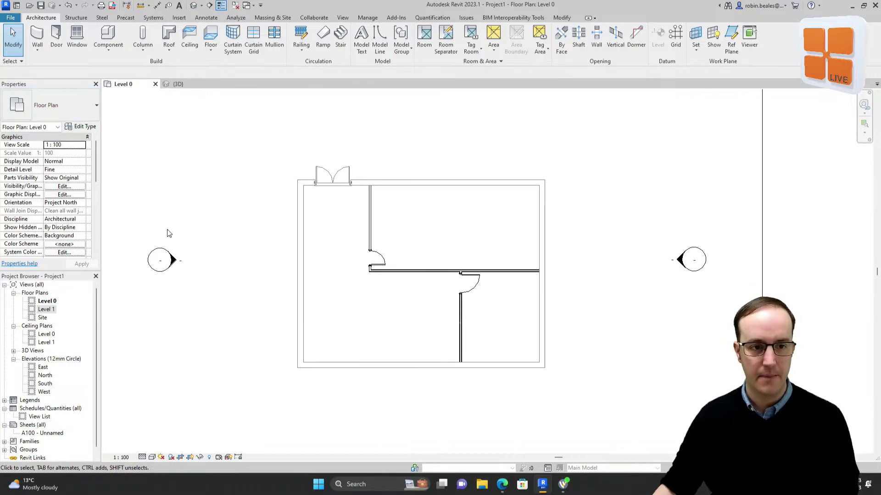
scroll(63, 203, "down", 1)
scroll(62, 203, "down", 5)
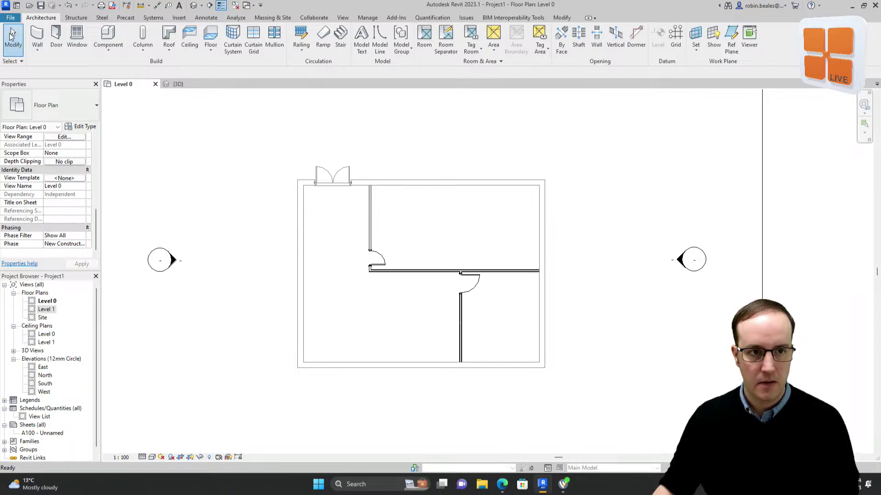
left_click(76, 244)
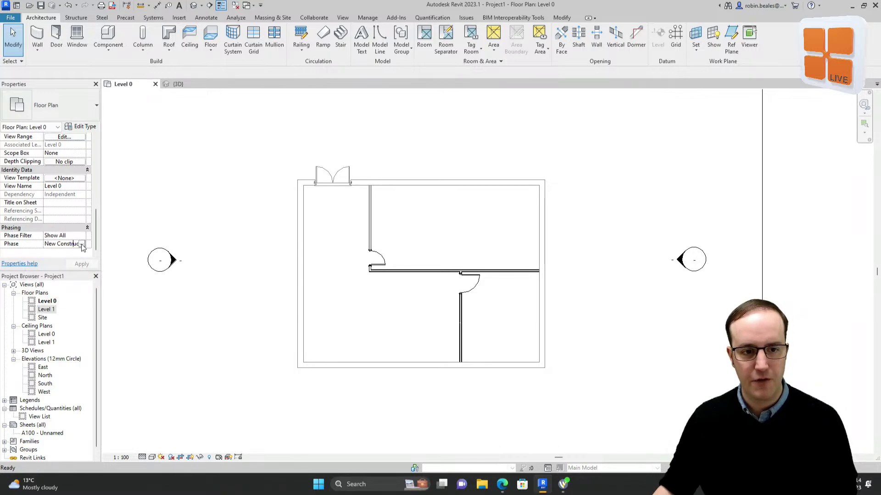
left_click(81, 244)
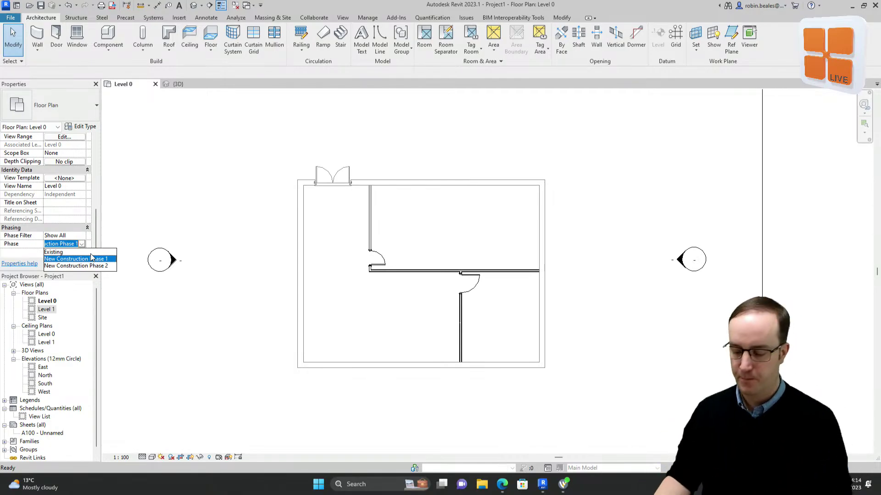
left_click(91, 258)
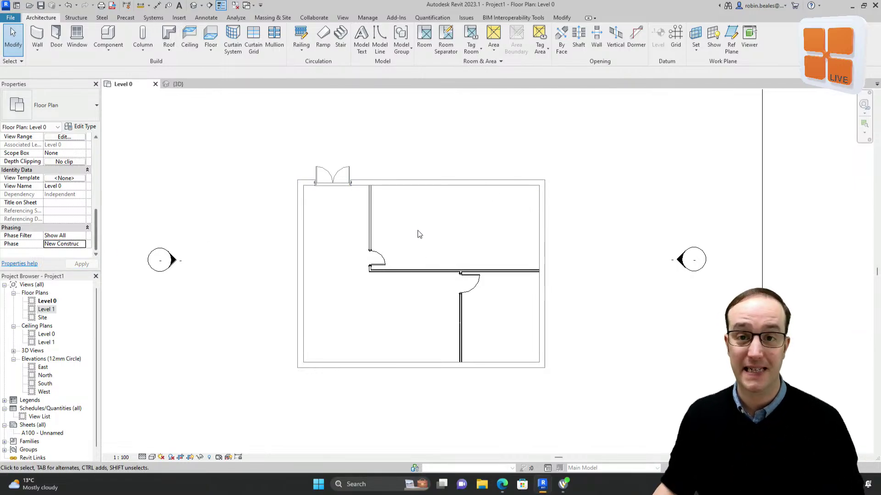
left_click(82, 244)
left_click(89, 266)
left_click(88, 265)
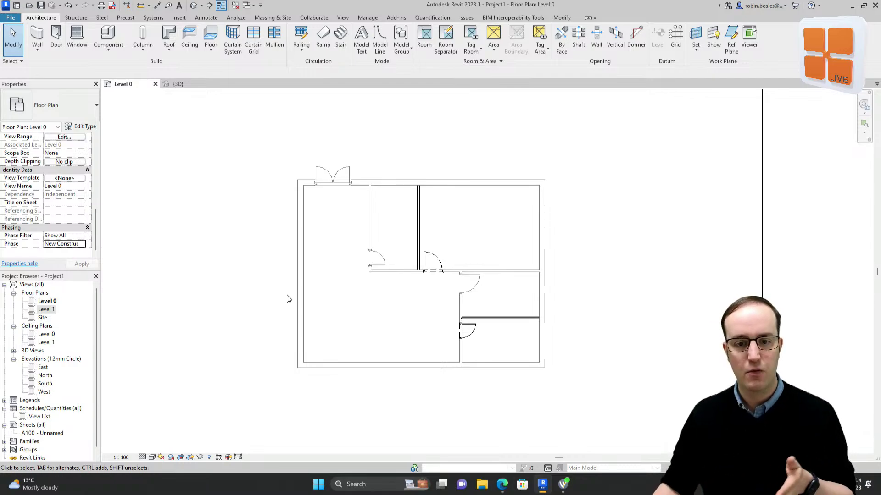
Examine how the Phase 2 partitions and the wall segments across the two new door openings are displayed.
scroll(426, 227, "up", 4)
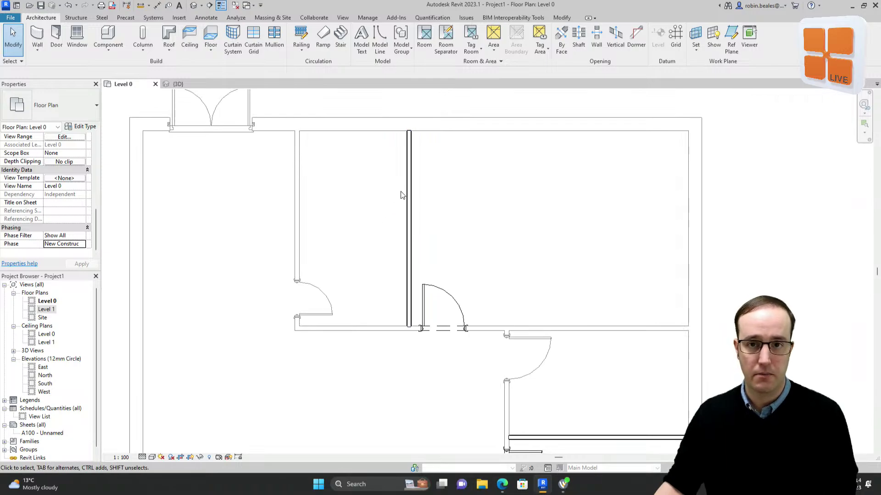
scroll(365, 244, "down", 2)
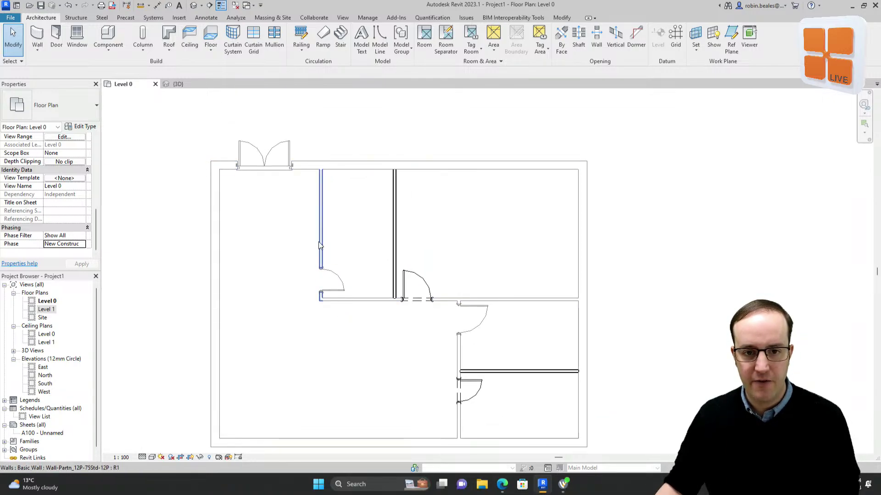
scroll(425, 317, "up", 6)
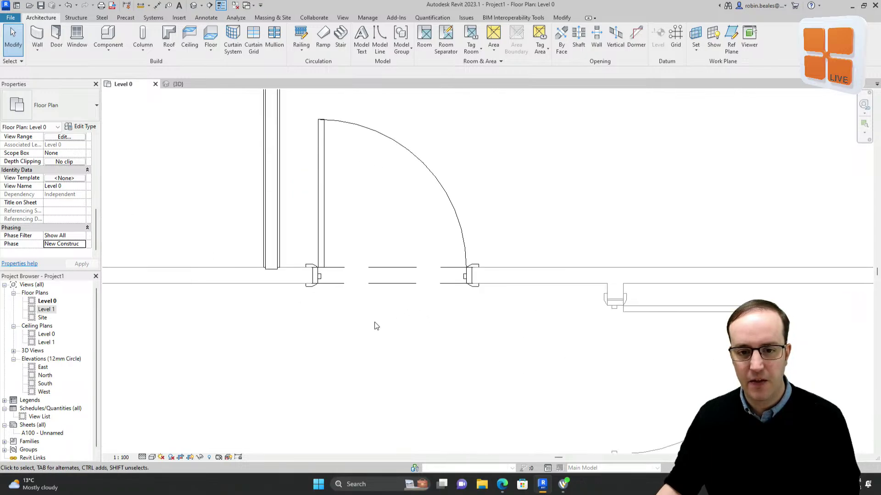
left_click_drag(404, 263, 443, 230)
scroll(394, 354, "down", 2)
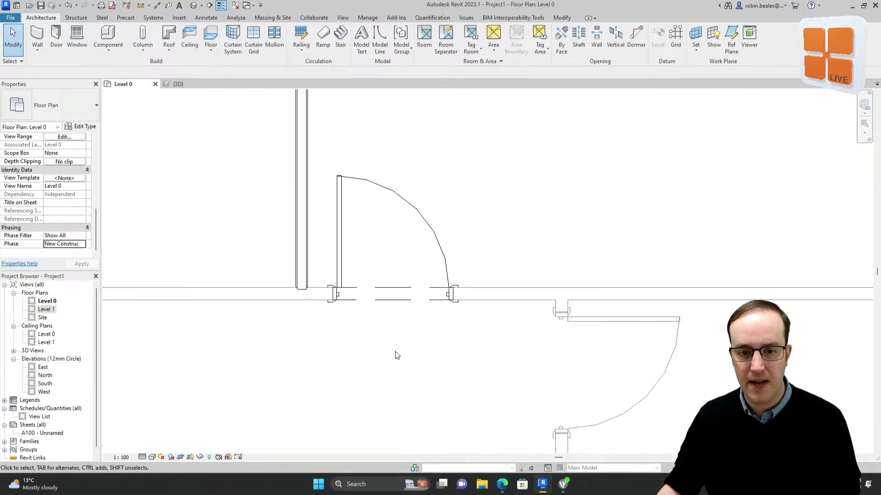
middle_click_drag(481, 393, 379, 93)
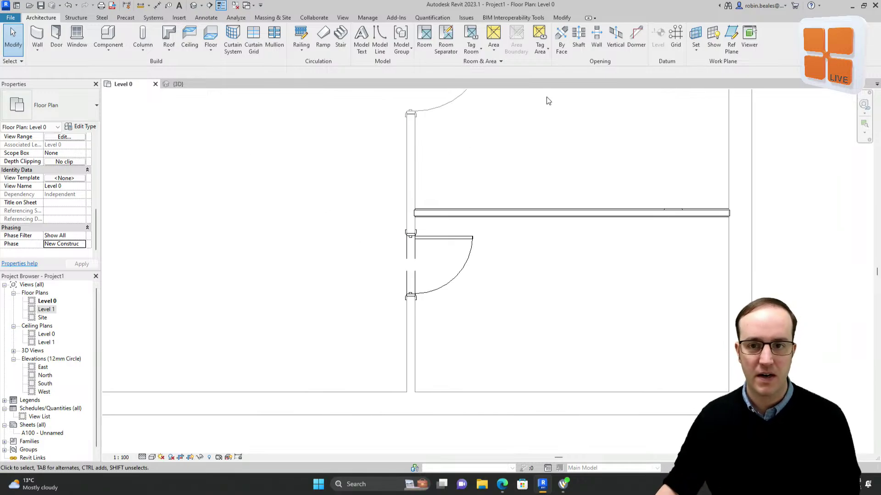
In the phasing graphic overrides, set the Demolished status's projection/surface foreground pattern colour to RGB 255-128-128.
left_click(368, 18)
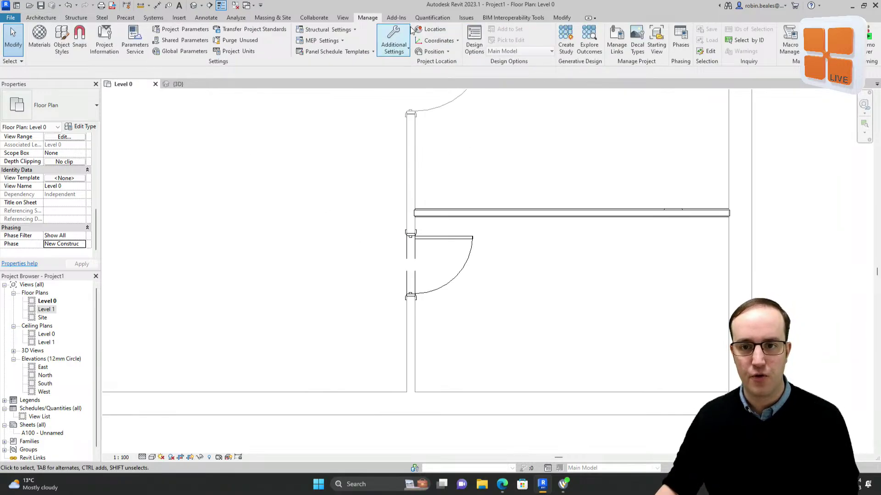
left_click(684, 53)
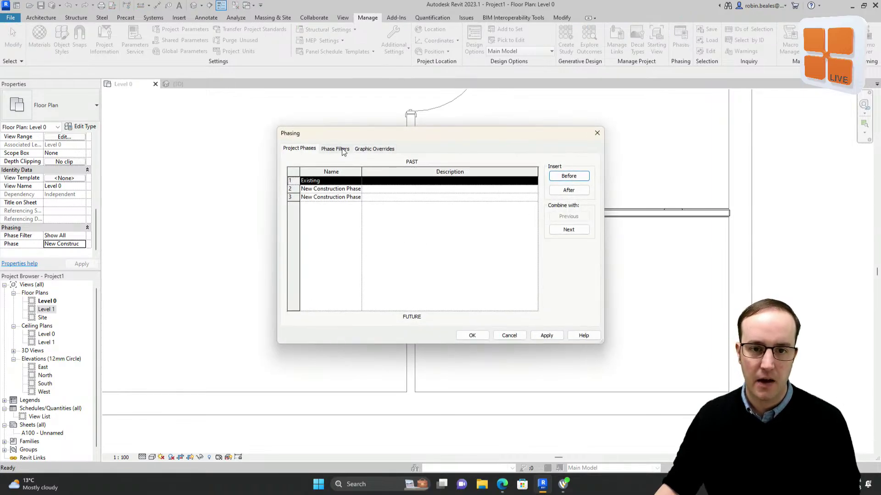
left_click(342, 149)
left_click(374, 149)
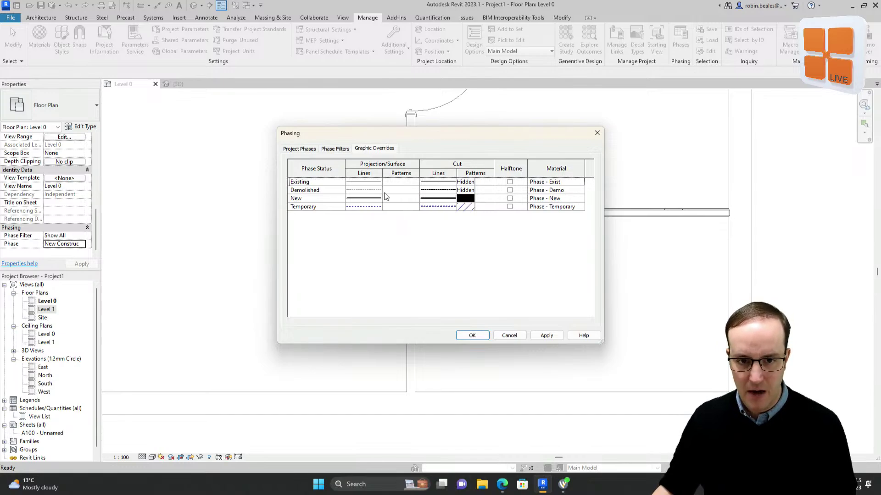
left_click(401, 190)
left_click(400, 190)
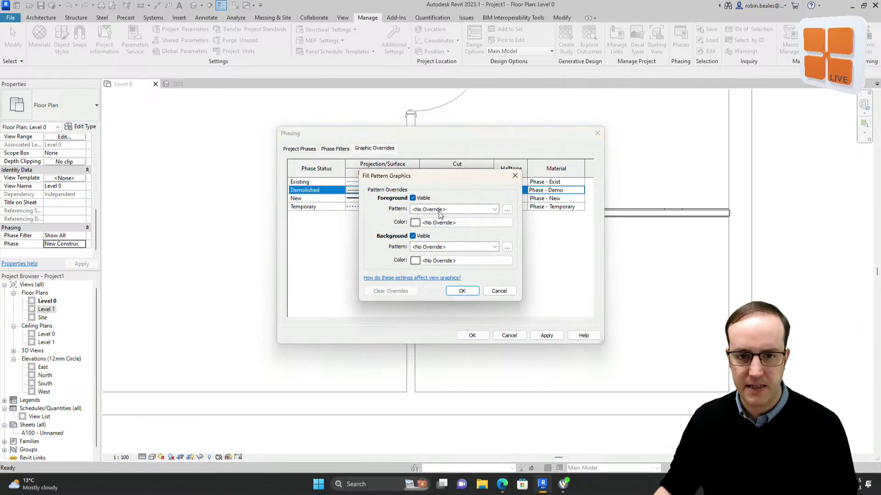
left_click(439, 223)
left_click(345, 183)
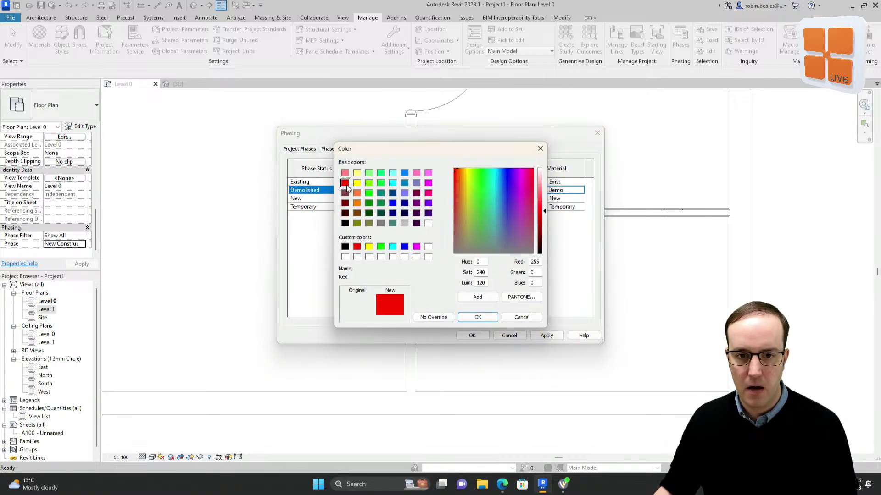
left_click(345, 173)
left_click(478, 317)
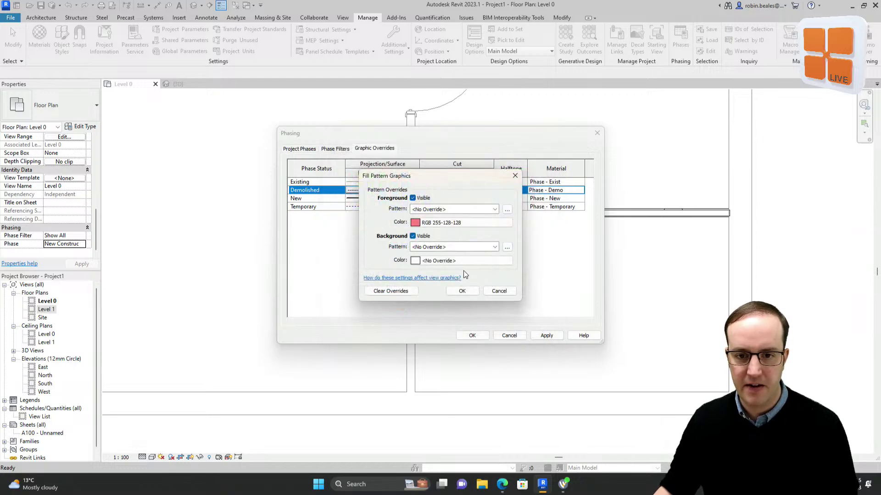
Set the Demolished projection/surface background pattern to Solid fill in RGB 255-128-128 and accept the phasing changes.
left_click(444, 247)
left_click(429, 257)
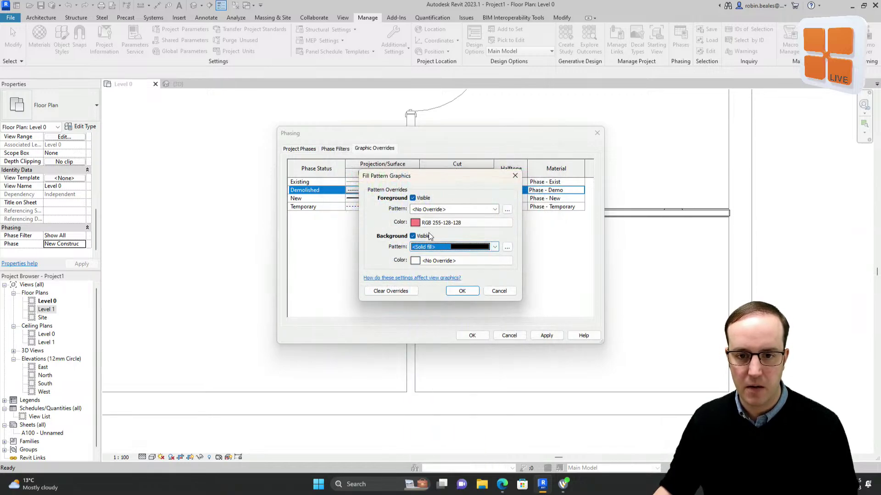
left_click(491, 248)
left_click(493, 247)
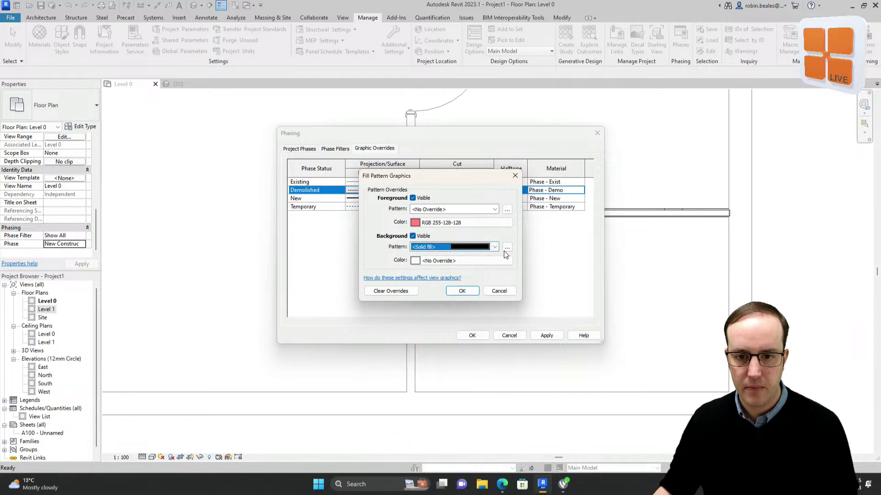
left_click(506, 248)
left_click(485, 320)
left_click(469, 262)
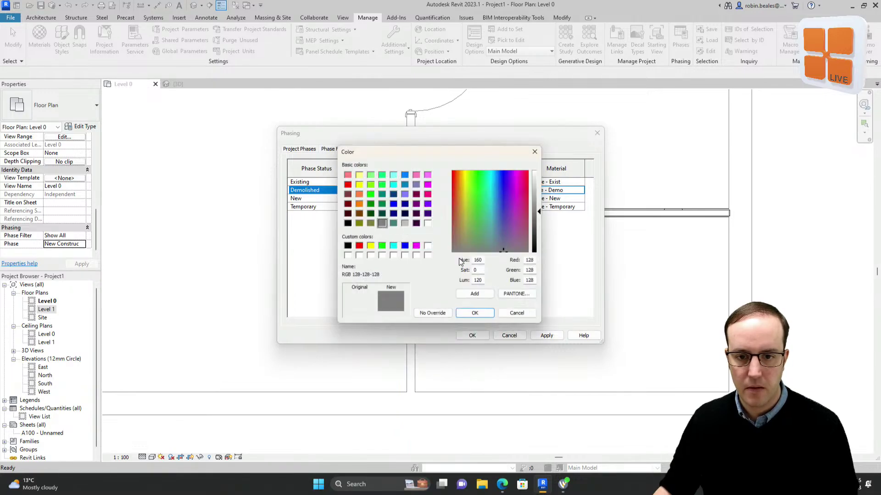
left_click(344, 173)
left_click(478, 317)
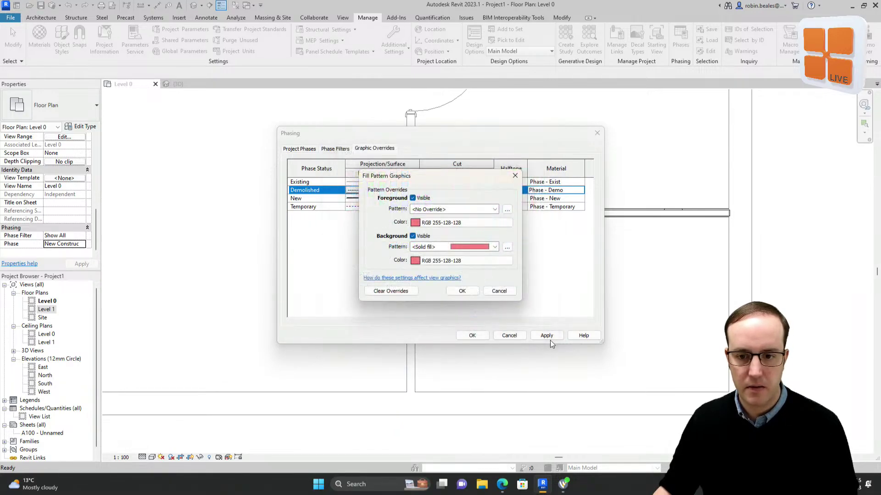
left_click(462, 291)
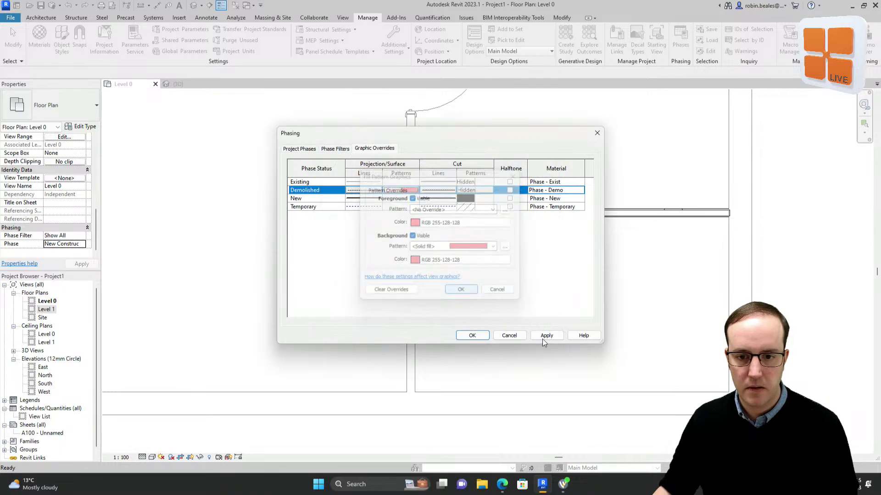
left_click(472, 335)
Set the Demolished status's cut foreground pattern to Solid fill in RGB 255-128-128 and apply the override.
middle_click_drag(324, 153, 387, 284)
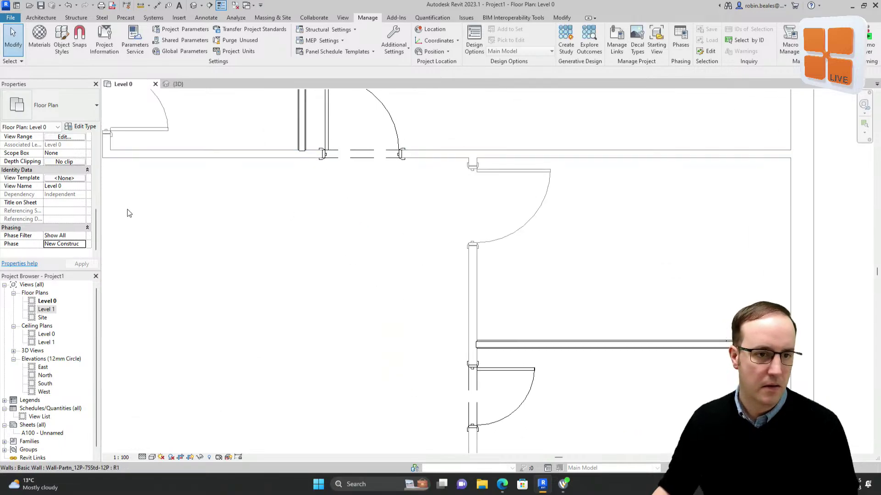
left_click(678, 44)
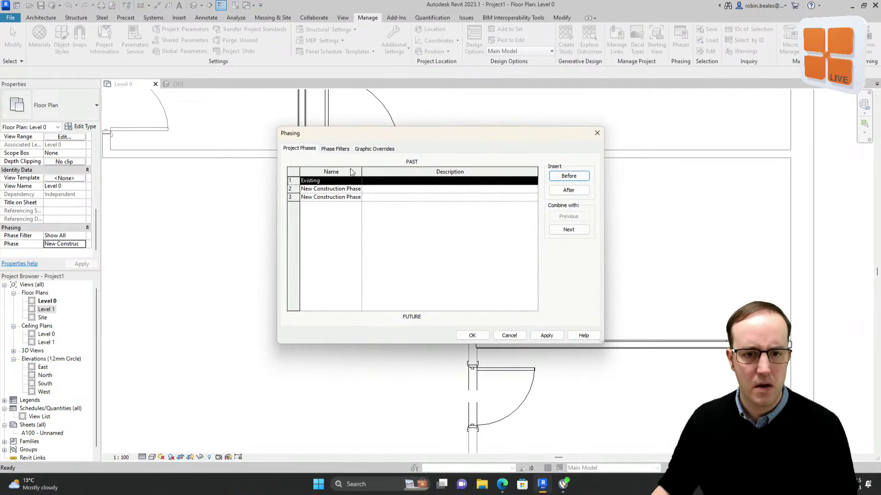
left_click(374, 149)
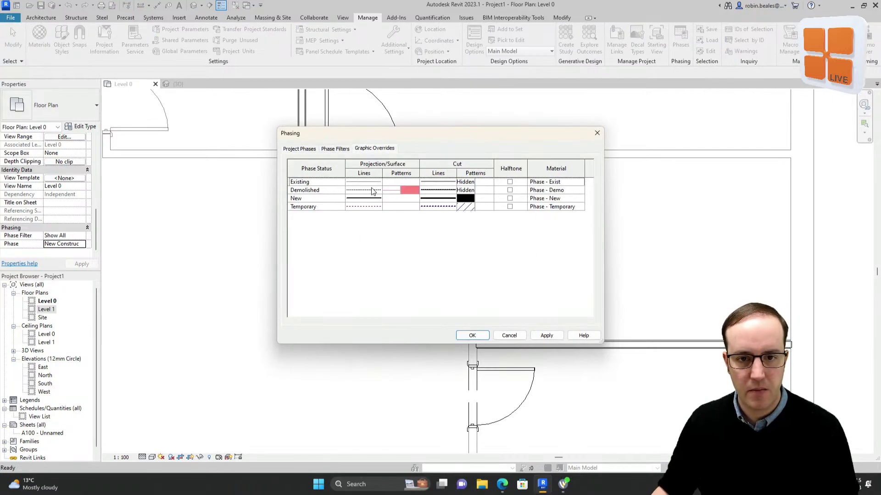
left_click(467, 191)
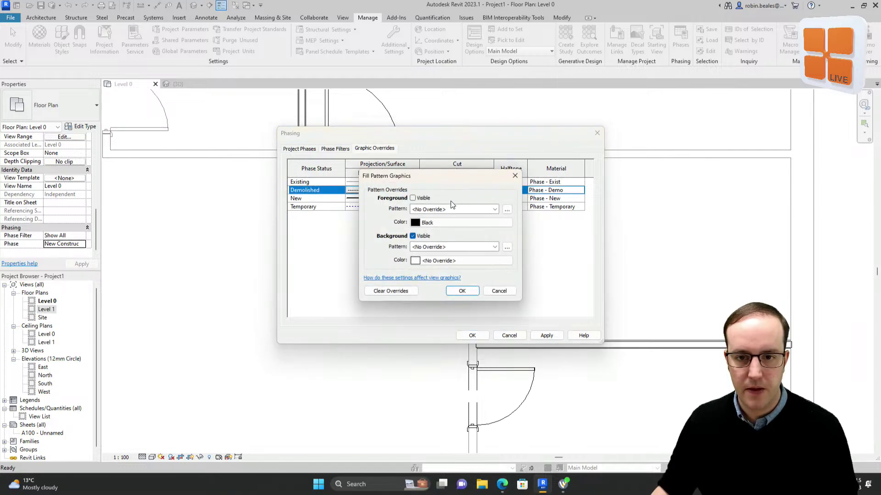
left_click(438, 204)
left_click(428, 223)
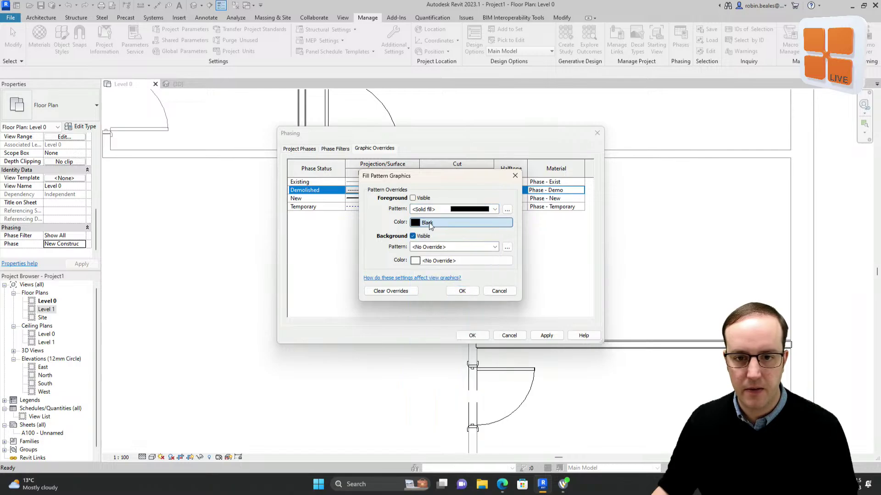
left_click(428, 222)
left_click(345, 174)
left_click(477, 317)
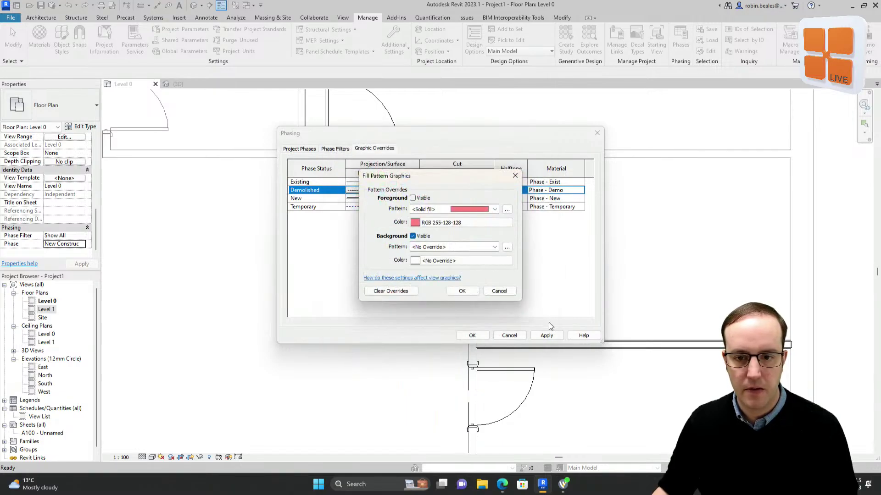
left_click(470, 296)
left_click(548, 335)
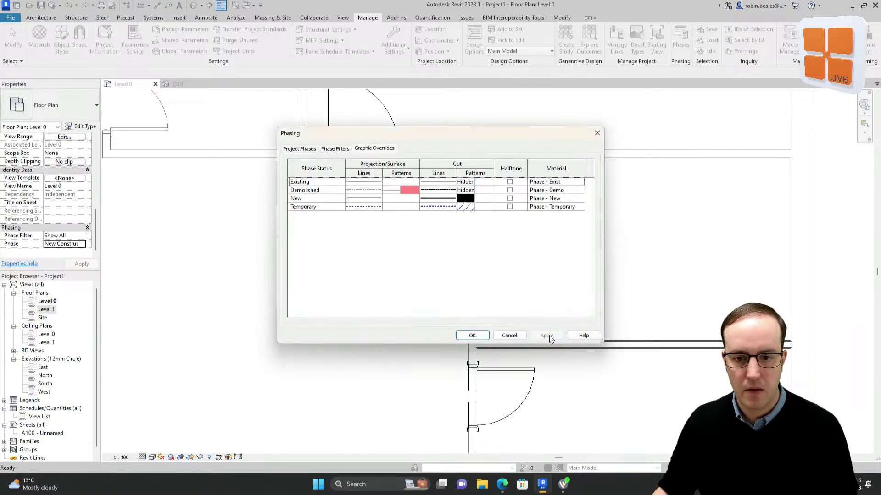
Set the Demolished status's cut background pattern to Solid fill in RGB 255-128-128 and accept the phasing changes.
left_click(471, 191)
left_click(470, 190)
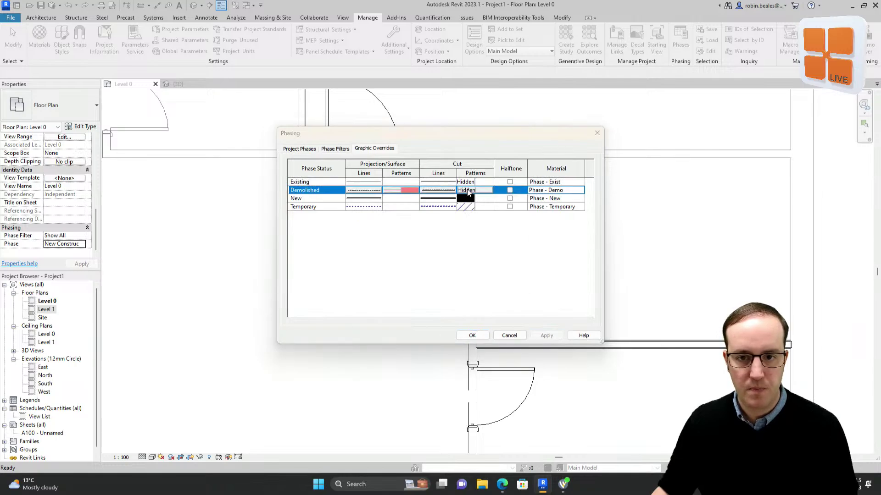
left_click(446, 248)
left_click(443, 271)
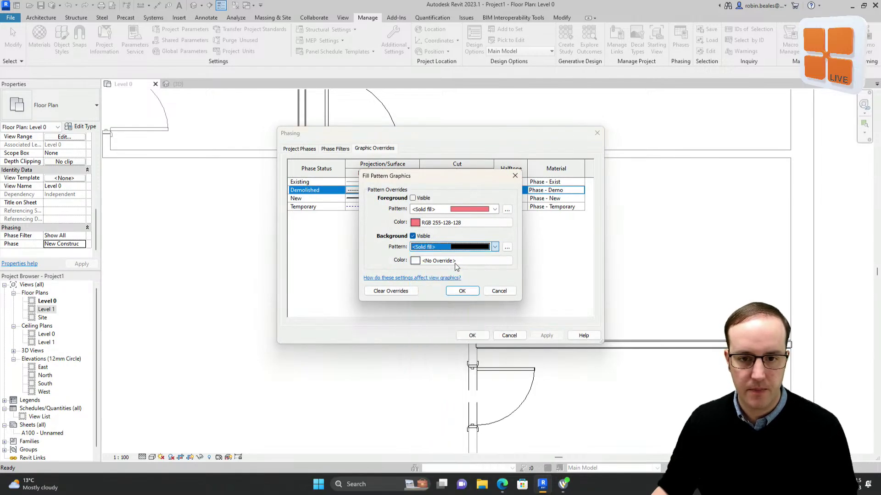
left_click(454, 260)
left_click(344, 173)
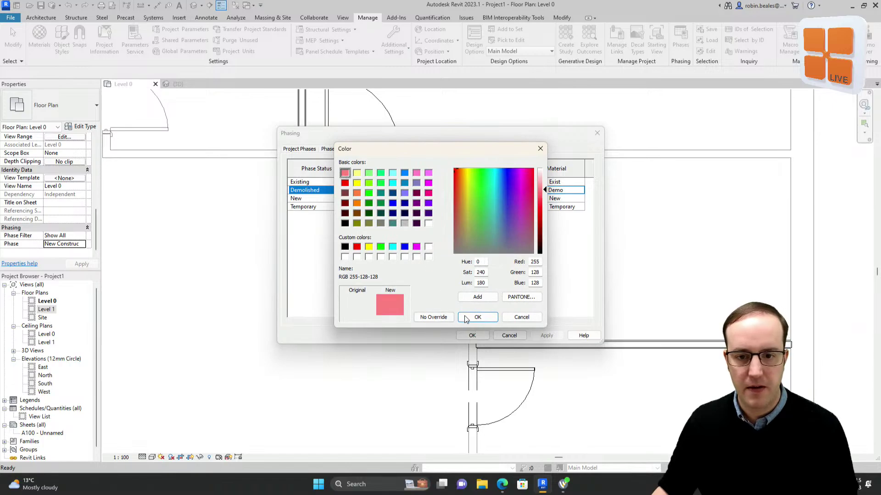
left_click(472, 317)
left_click(463, 291)
left_click(547, 335)
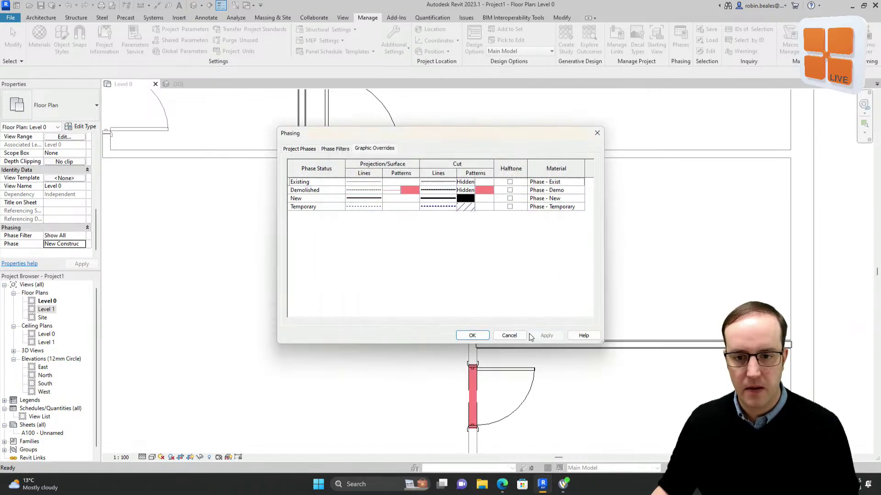
left_click(472, 335)
Set the Level 0 floor plan's phase to Existing.
scroll(419, 353, "down", 3)
middle_click_drag(348, 261, 432, 318)
scroll(413, 332, "down", 2)
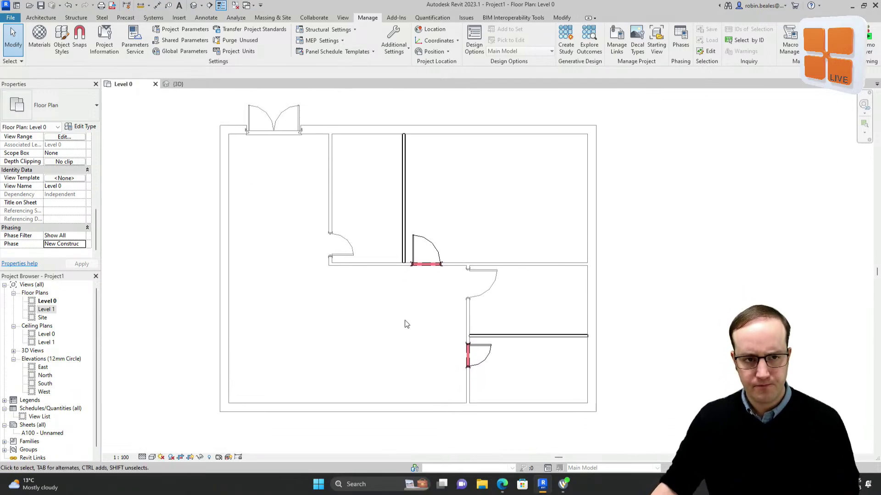
left_click(81, 245)
left_click(67, 250)
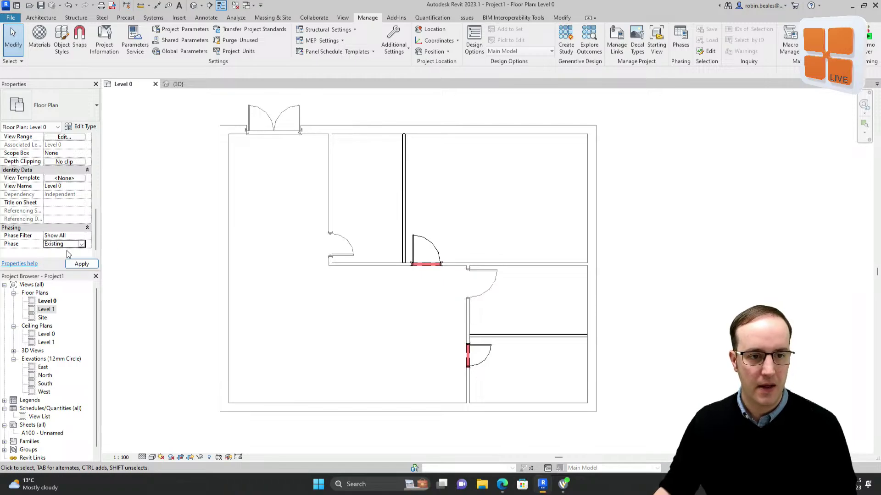
left_click(82, 264)
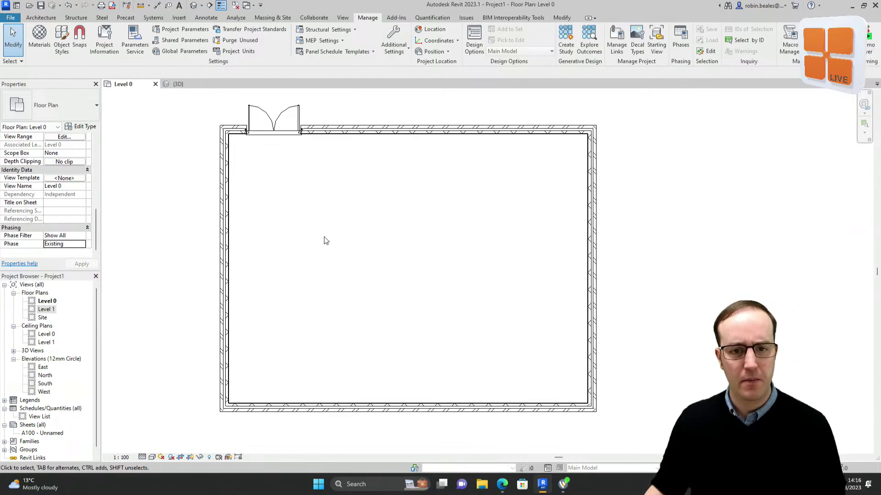
Place a Windows_Sgl_Plain 1810x1210mm window in the lower exterior wall, about 6900 mm from the left wall's inner face.
mouse_move(313, 266)
middle_mouse_down()
mouse_move(341, 241)
mouse_move(326, 261)
middle_mouse_up()
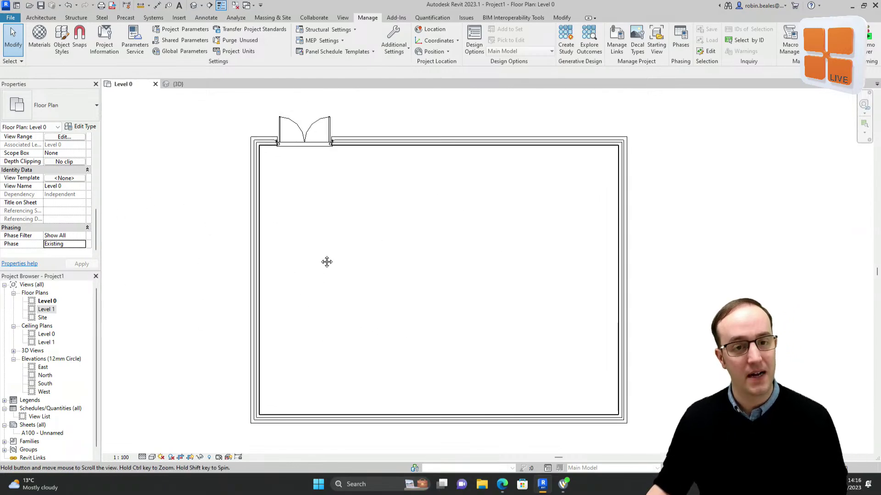
left_click(41, 17)
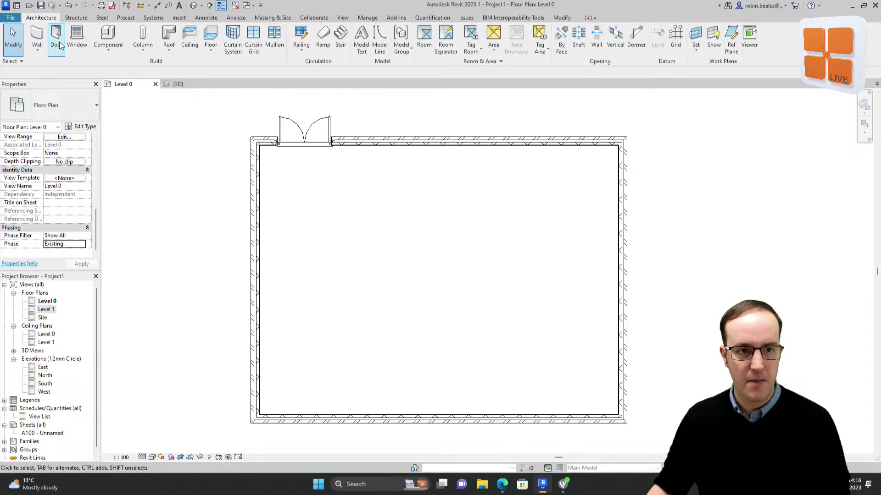
left_click(76, 37)
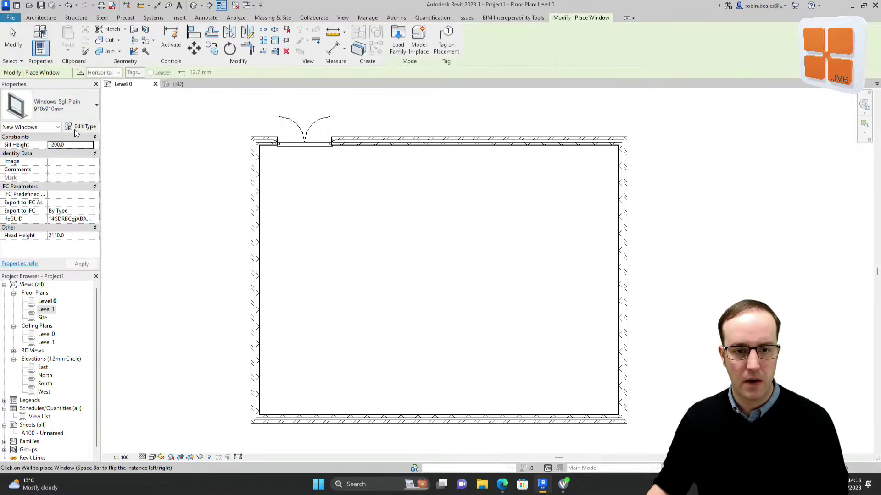
left_click(69, 105)
left_click(36, 208)
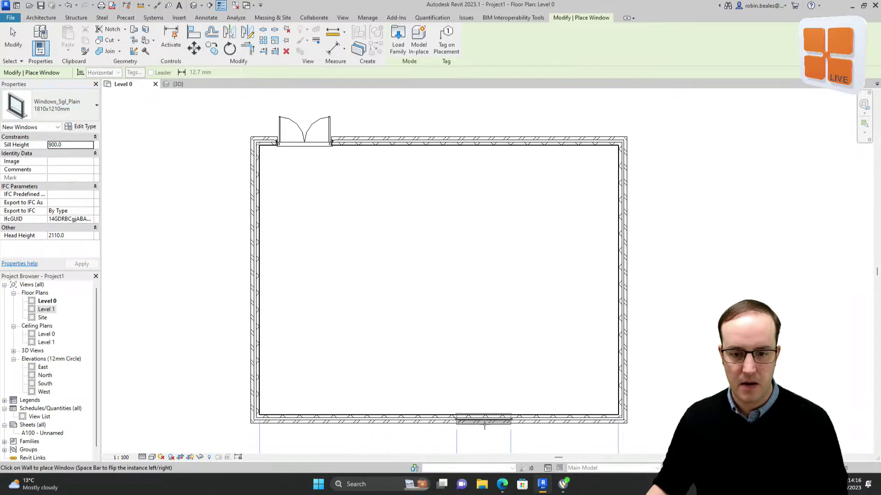
left_click(491, 421)
right_click(427, 332)
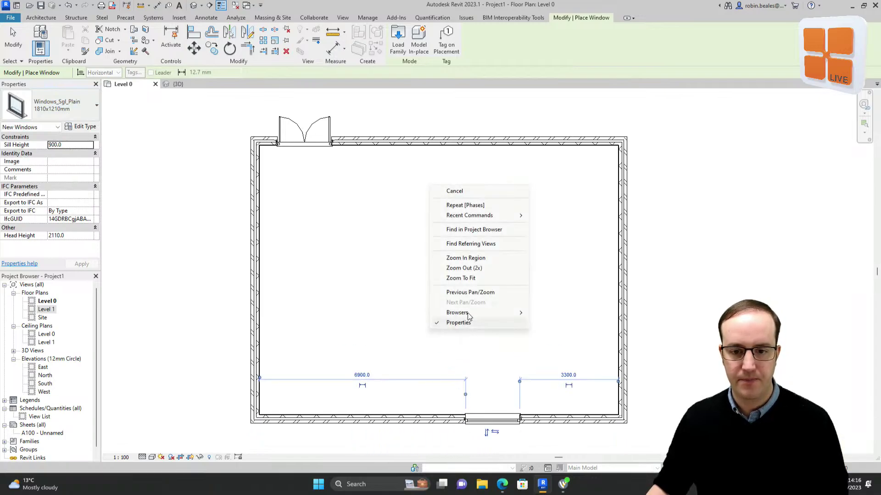
left_click(477, 189)
Check the created and demolished phases assigned to the new window.
left_click(489, 419)
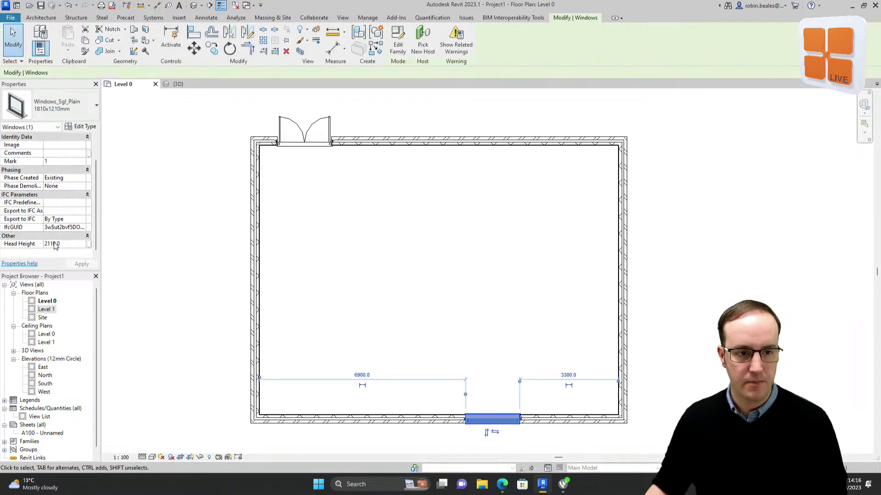
scroll(54, 246, "up", 1)
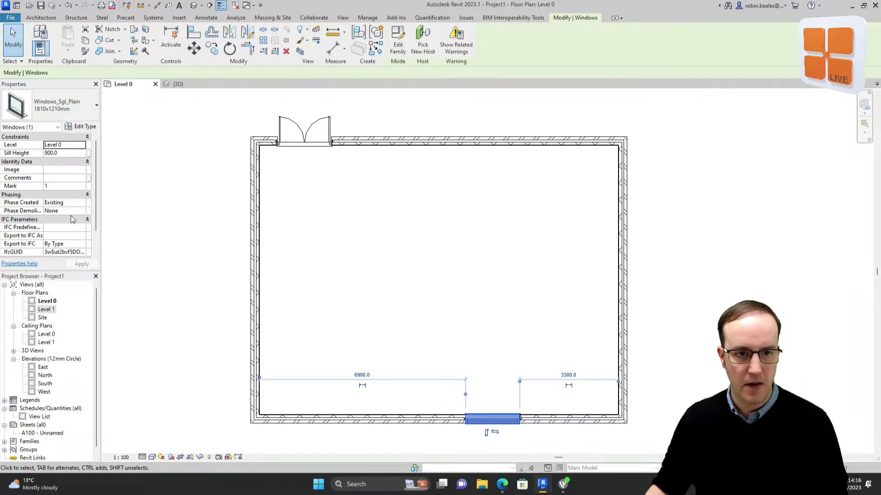
left_click(180, 222)
Keep the plan's phase filter at Show All and set its phase to New Construction Phase 1.
scroll(82, 221, "down", 5)
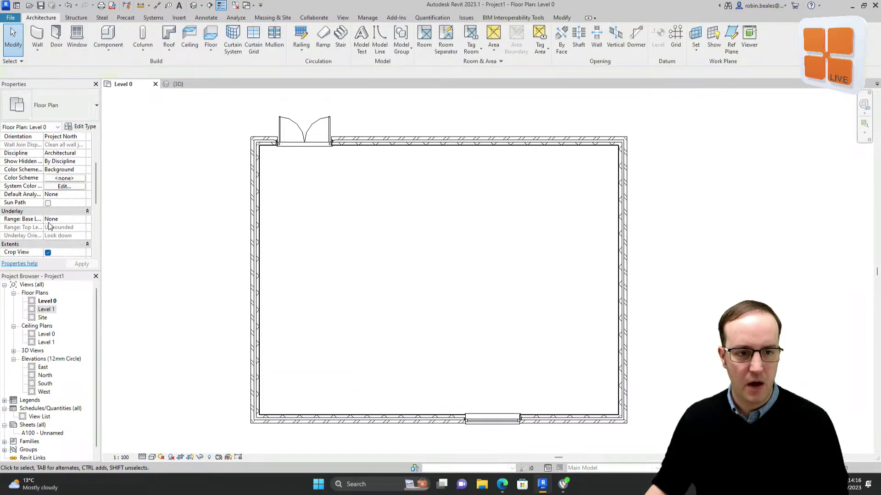
scroll(30, 216, "down", 5)
left_click(79, 235)
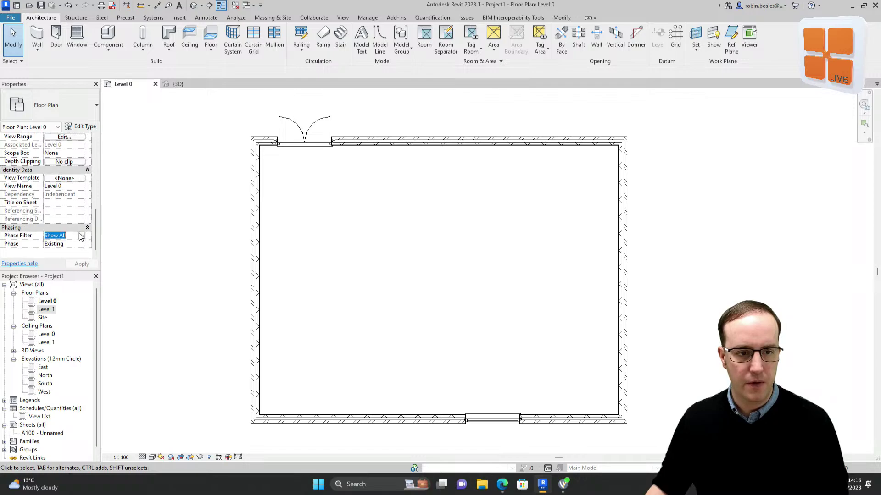
left_click(81, 235)
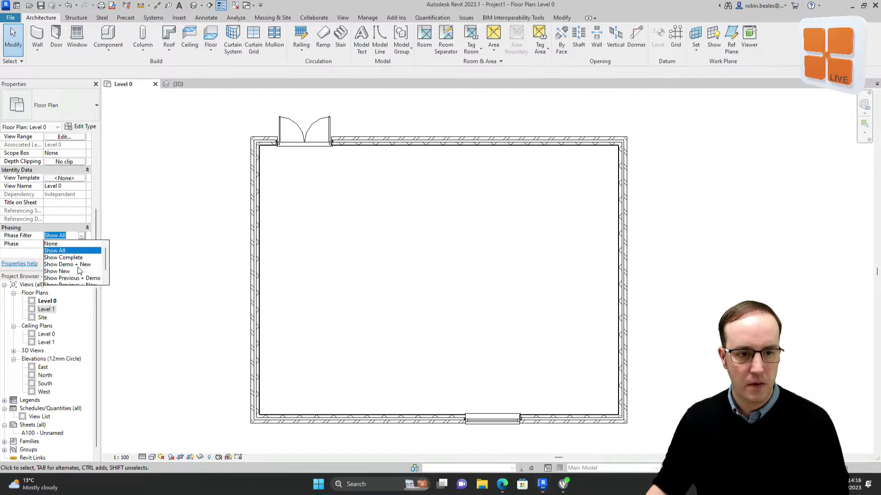
left_click(77, 236)
left_click(69, 243)
left_click(82, 244)
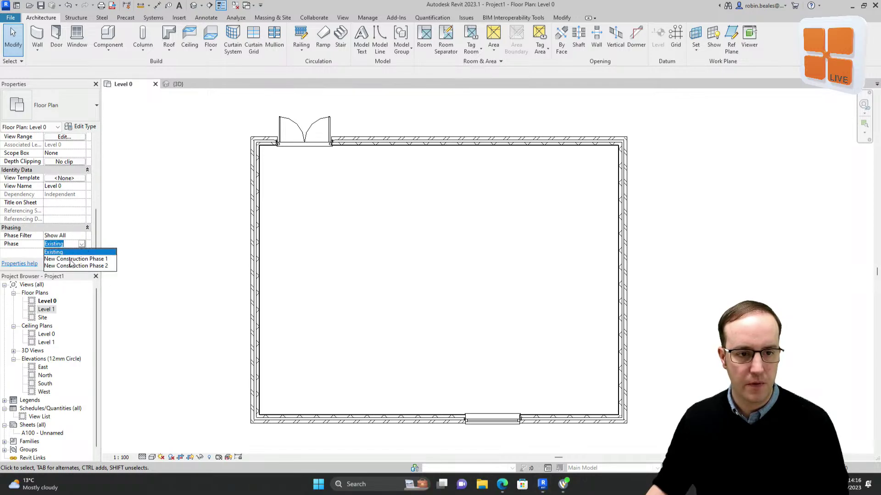
left_click(69, 260)
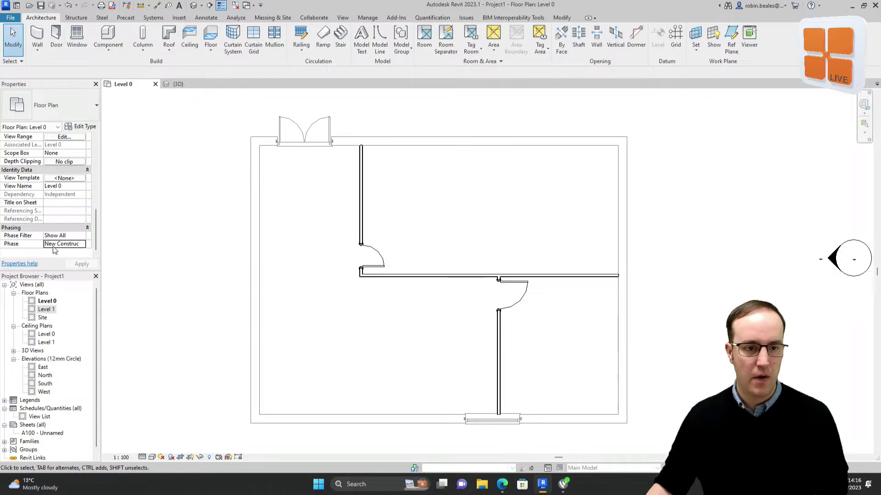
Demolish the window in the lower exterior wall in the current phase.
left_click(477, 425)
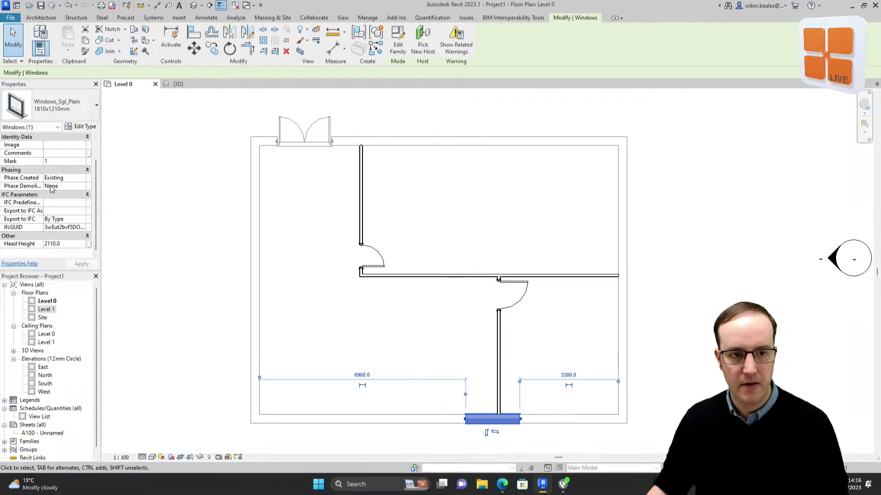
left_click(145, 51)
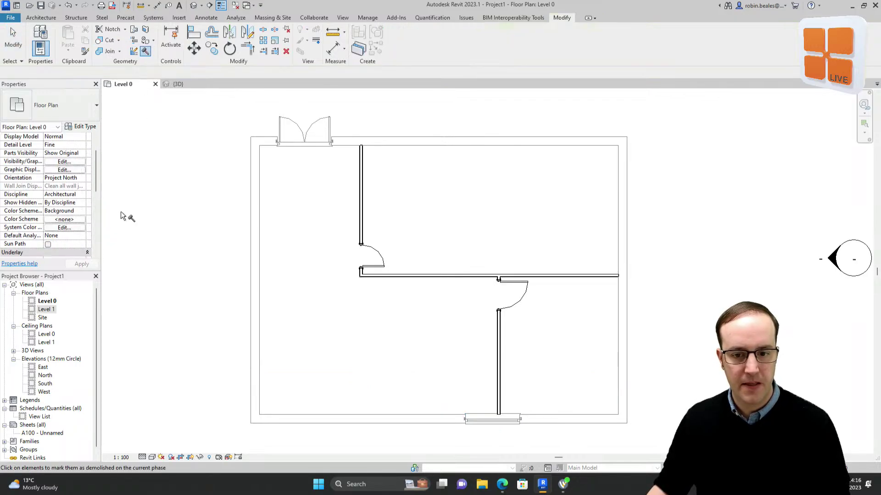
left_click(514, 418)
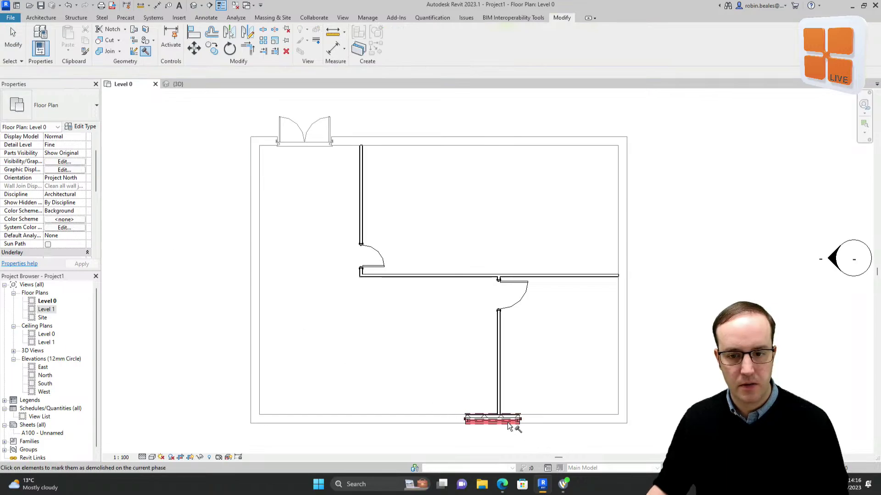
right_click(227, 315)
left_click(250, 320)
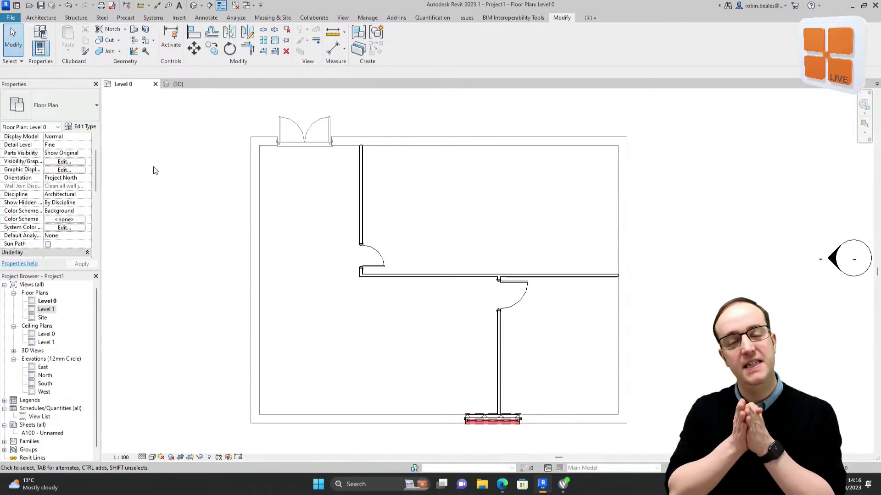
Rename the Level 0 floor plan as Level 0 - Existing, including the corresponding level and views.
left_click(47, 301)
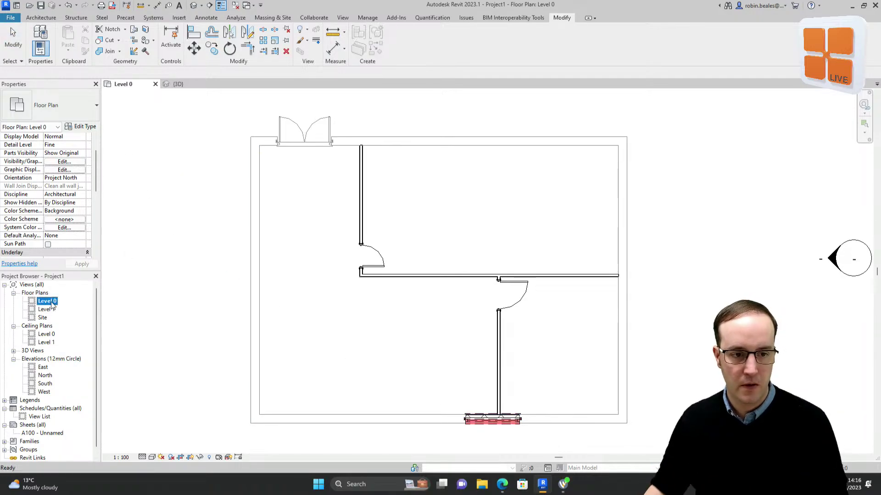
right_click(48, 303)
left_click(76, 208)
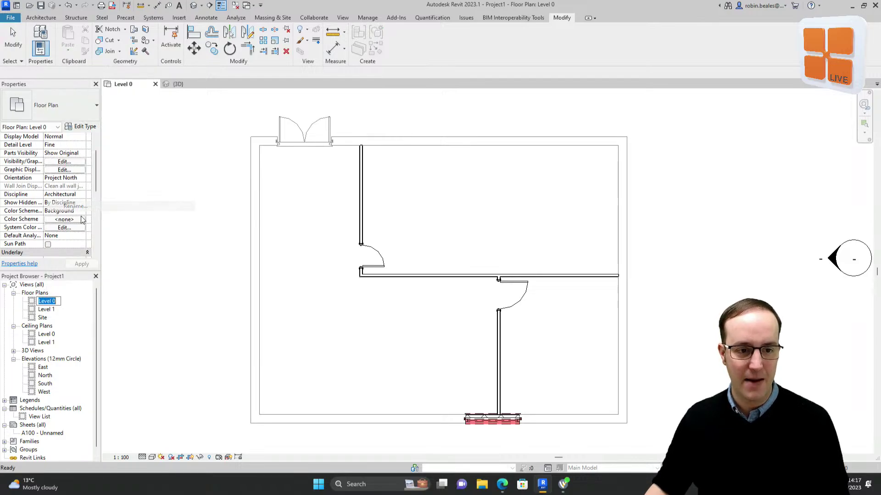
key("End")
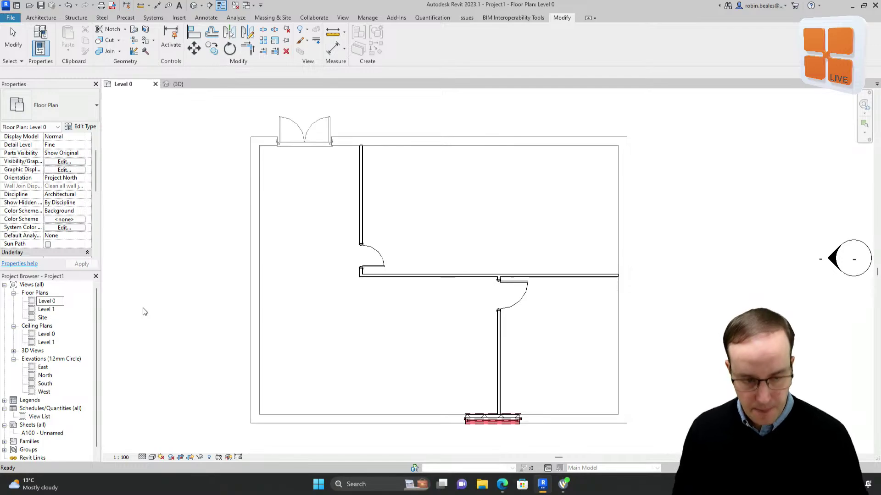
type("isting")
key("Return")
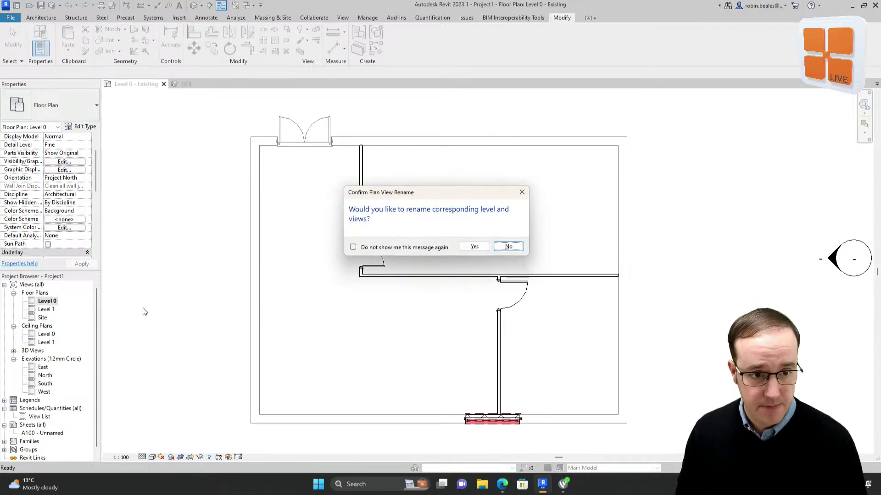
left_click(474, 246)
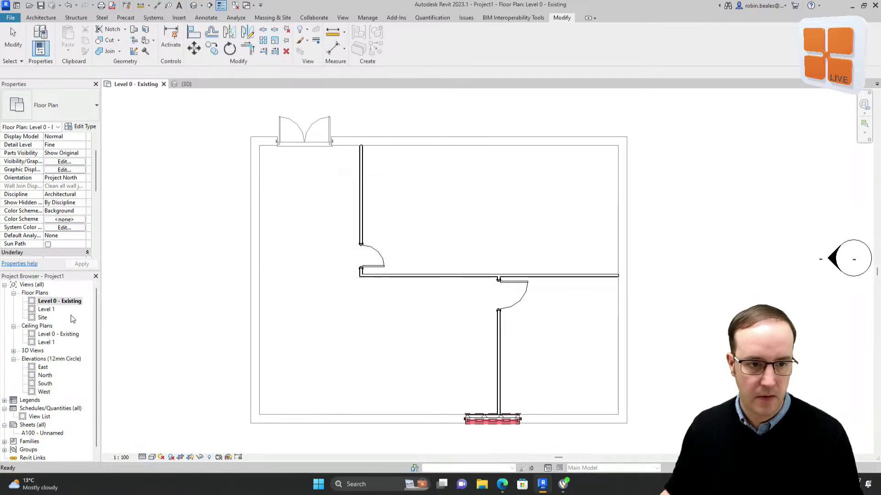
Duplicate the Level 0 - Existing floor plan and rename the copy as Level 0 - Phase 1.
right_click(73, 299)
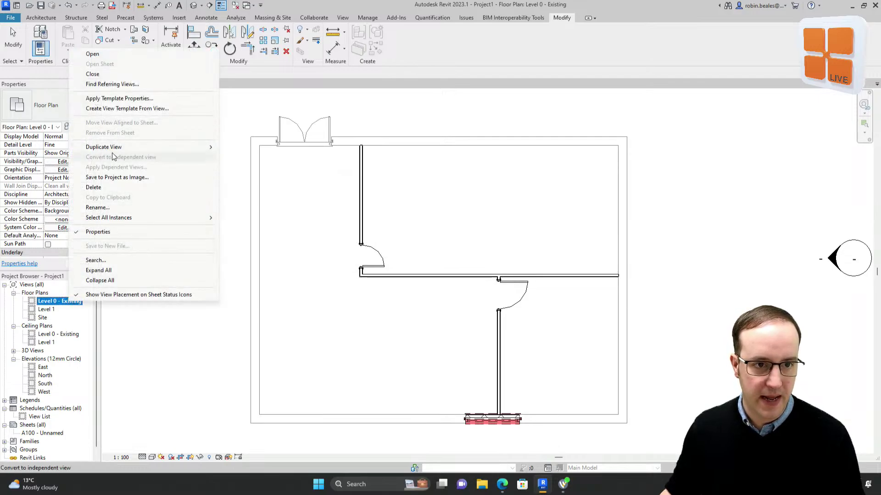
left_click(233, 150)
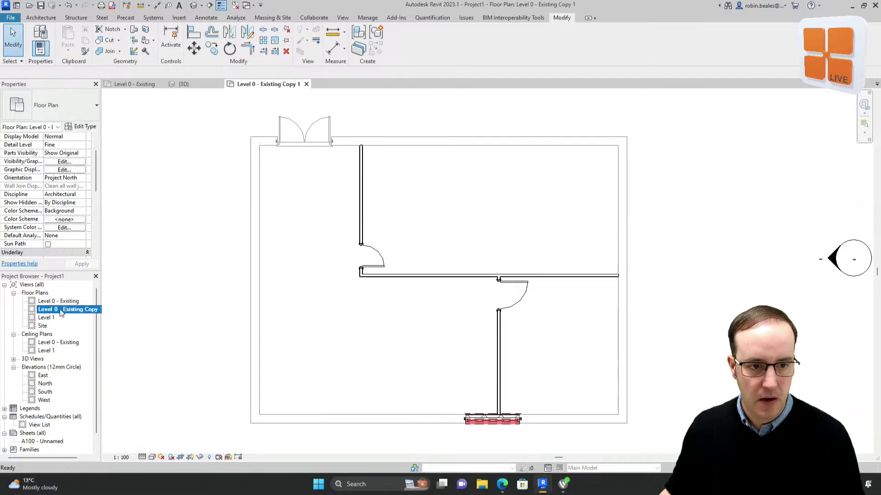
left_click(65, 310)
left_click_drag(63, 310, 138, 310)
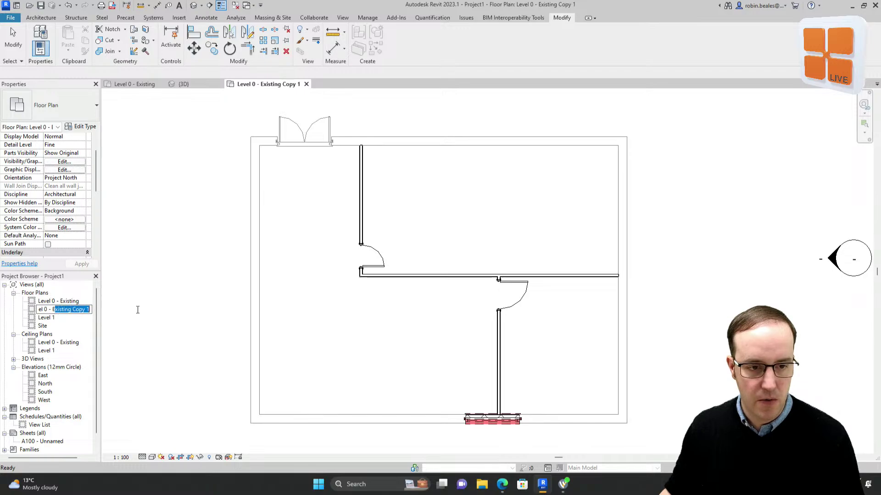
type("Phase")
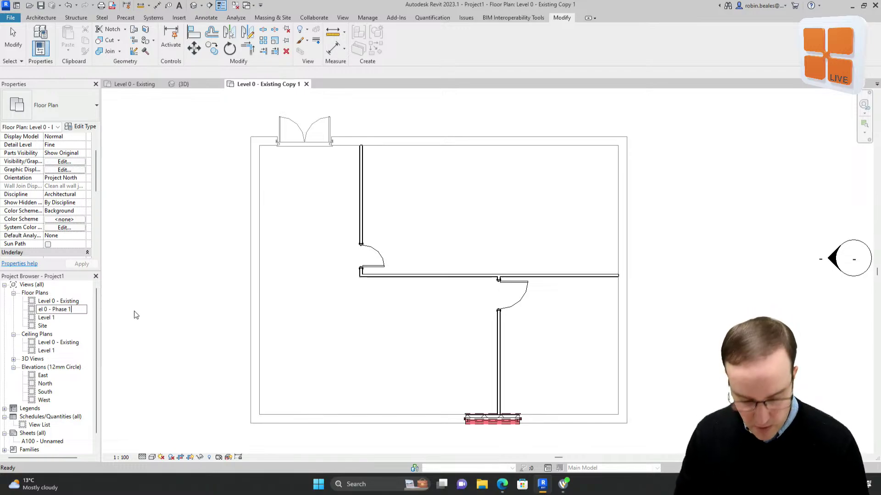
key("Return")
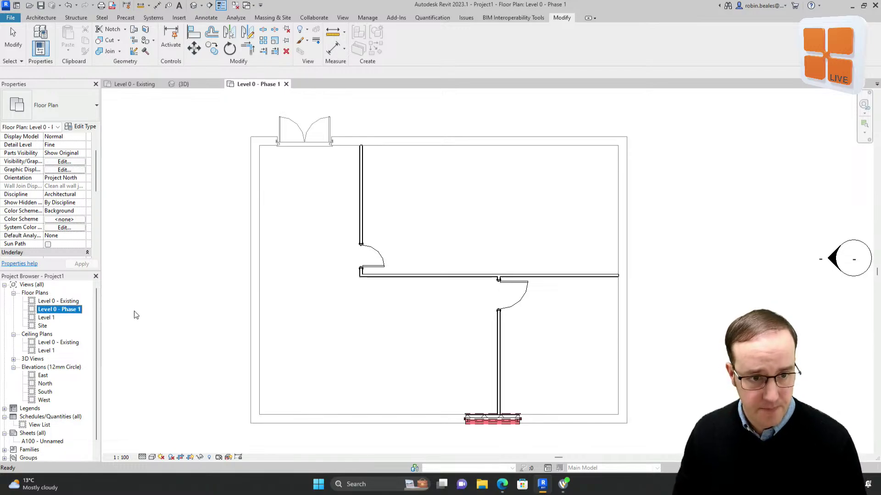
Duplicate the Level 0 - Phase 1 floor plan and rename the copy as Level 0 - Demolishion Plan.
right_click(57, 311)
mouse_move(192, 158)
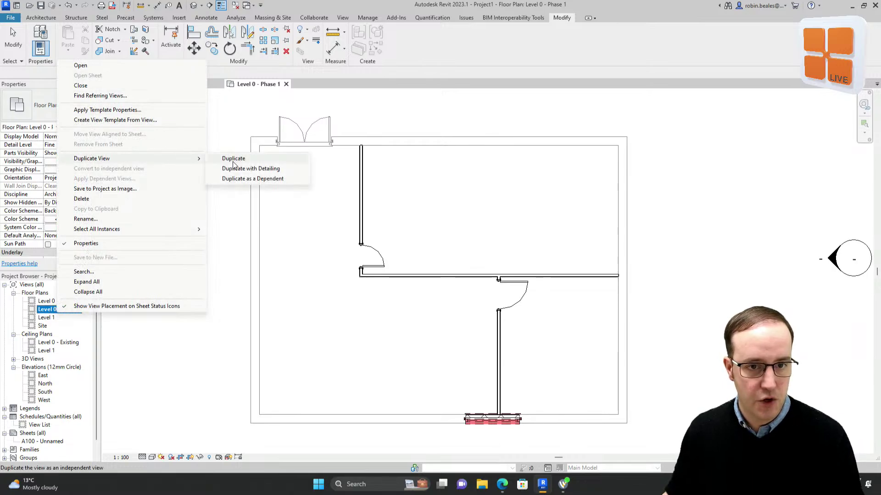
left_click(234, 160)
left_click(74, 319)
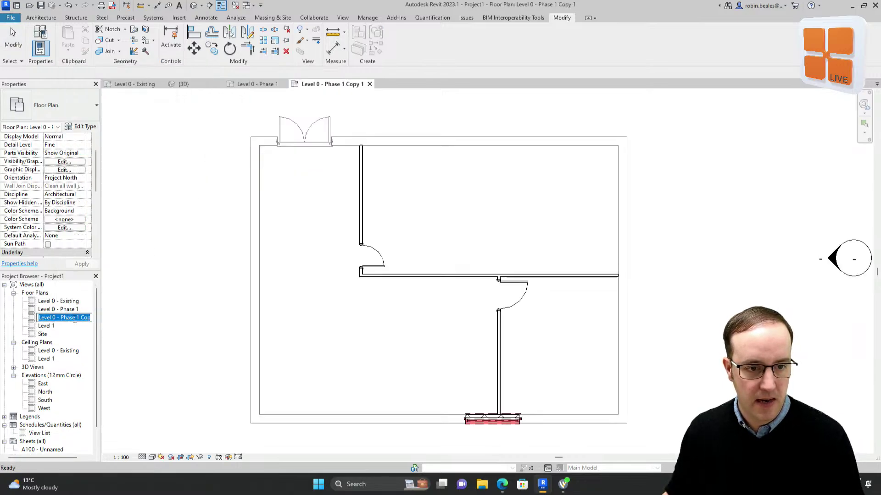
type("Level 0 - Dem")
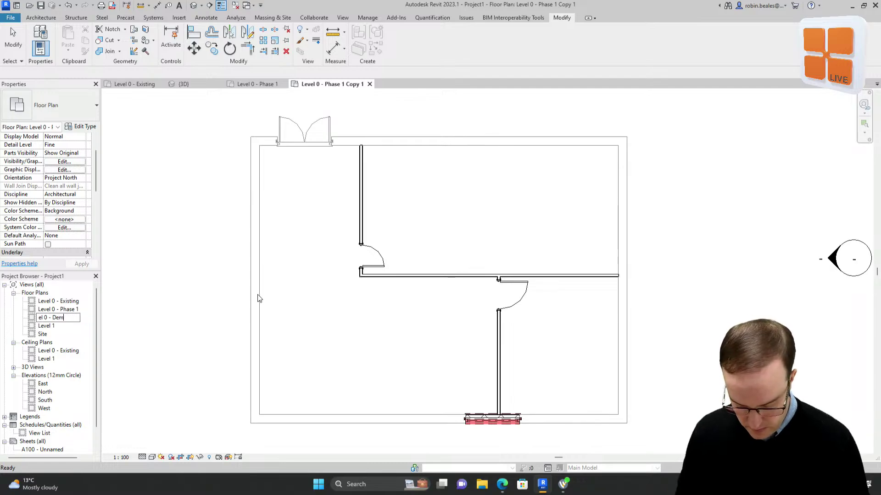
type("olishe")
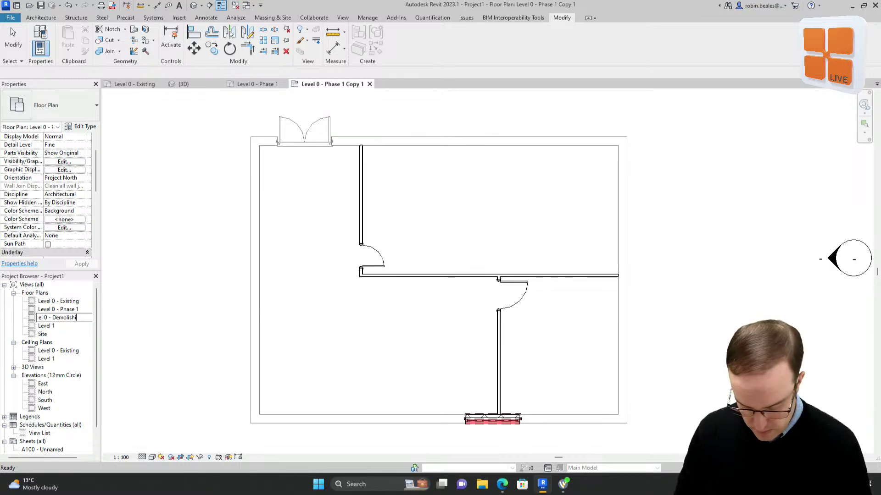
type("on Plan")
key("Return")
scroll(257, 294, "up", 1)
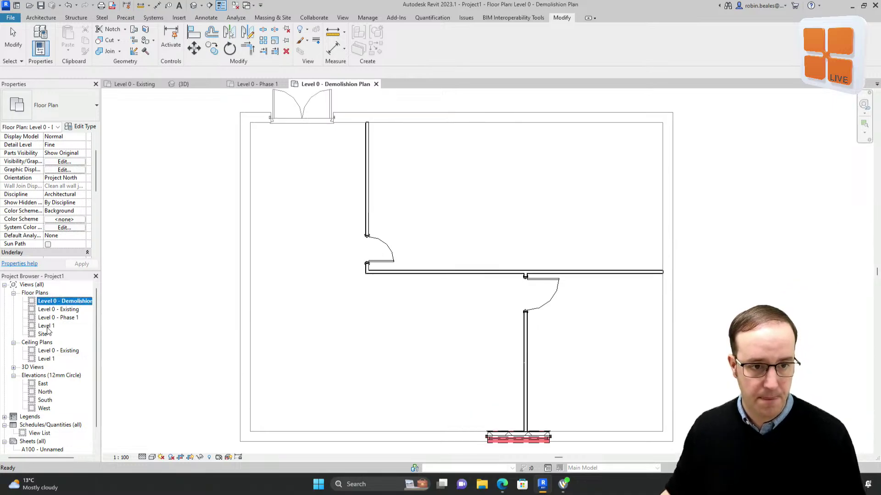
Duplicate the Level 0 - Demolishion Plan view and rename the original as Level 0 - Phase 2.
right_click(77, 302)
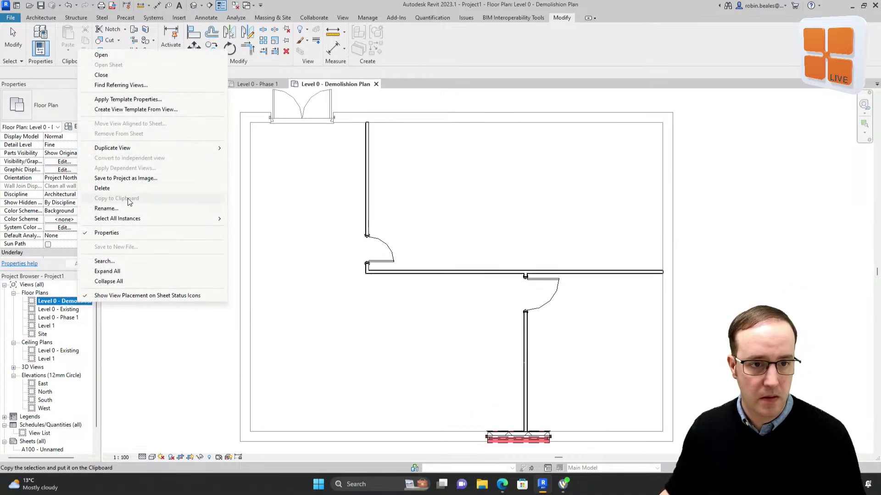
mouse_move(133, 147)
left_click(282, 149)
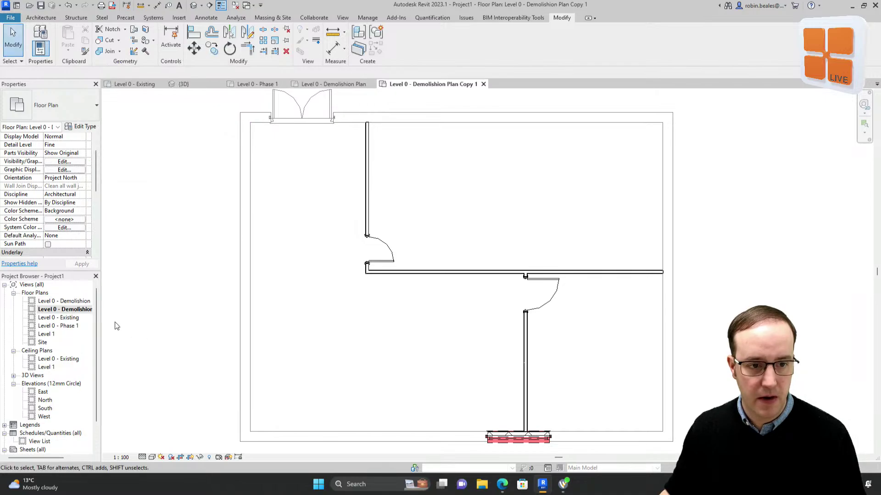
right_click(84, 301)
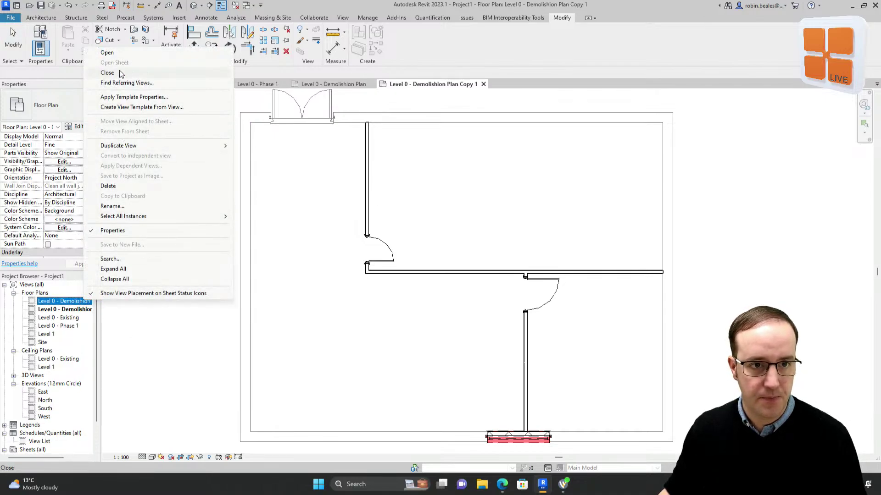
left_click(112, 206)
double_click(69, 301)
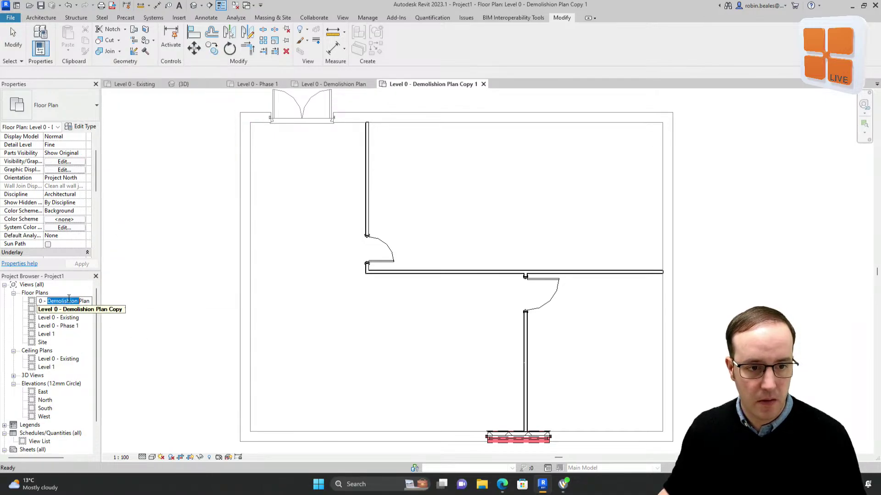
type("Phase 2")
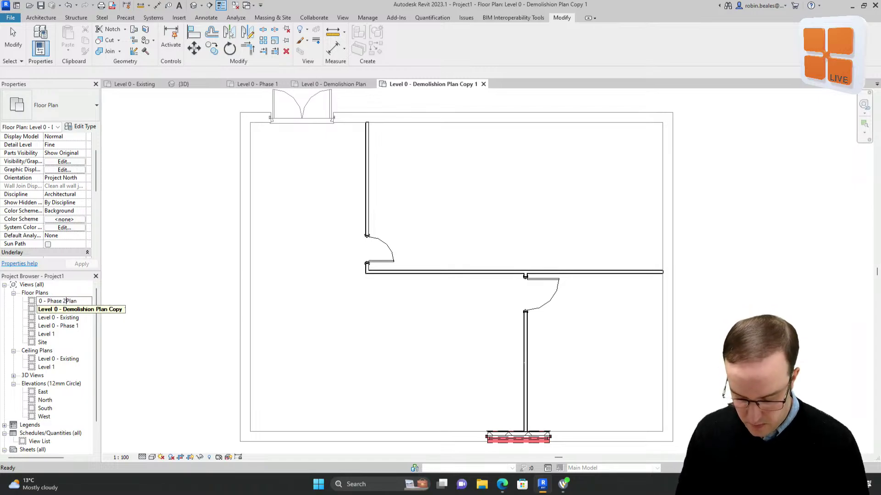
key("shift+End")
key("Delete")
key("Return")
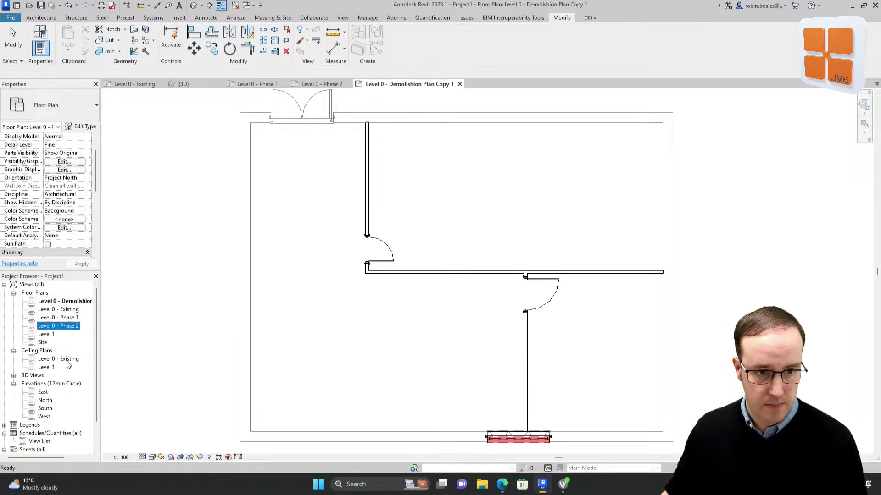
Insert Phase 1, copied from the Phase 1 plan's name, before Demolishion in the name of the remaining demolition plan copy.
left_click(73, 318)
left_click(65, 321)
left_click_drag(59, 318, 98, 318)
key("ctrl+c")
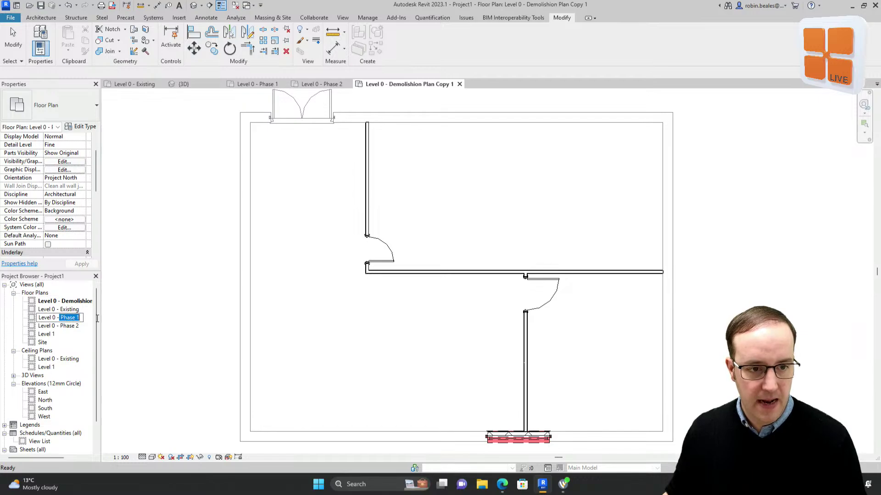
left_click(76, 302)
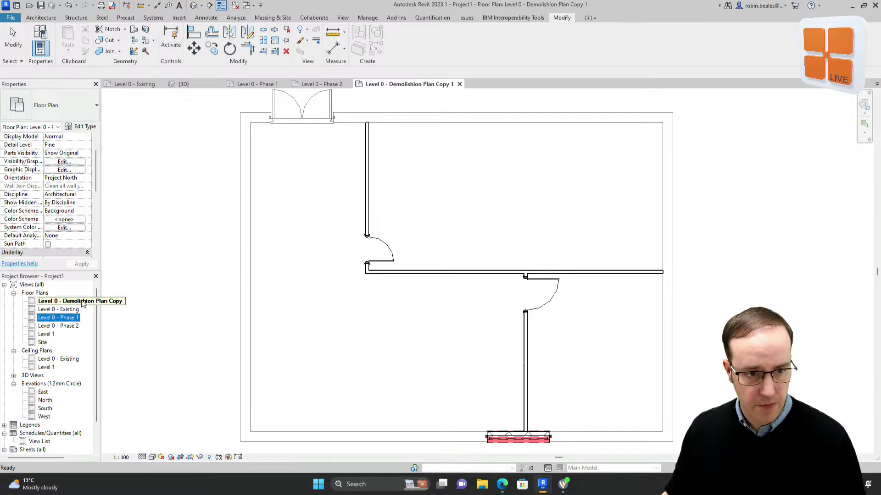
left_click(75, 301)
left_click(61, 303)
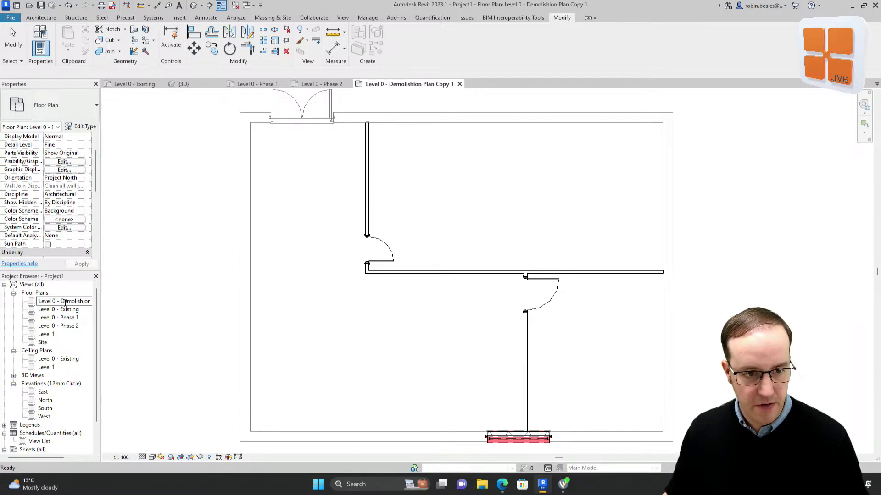
key("ctrl+v")
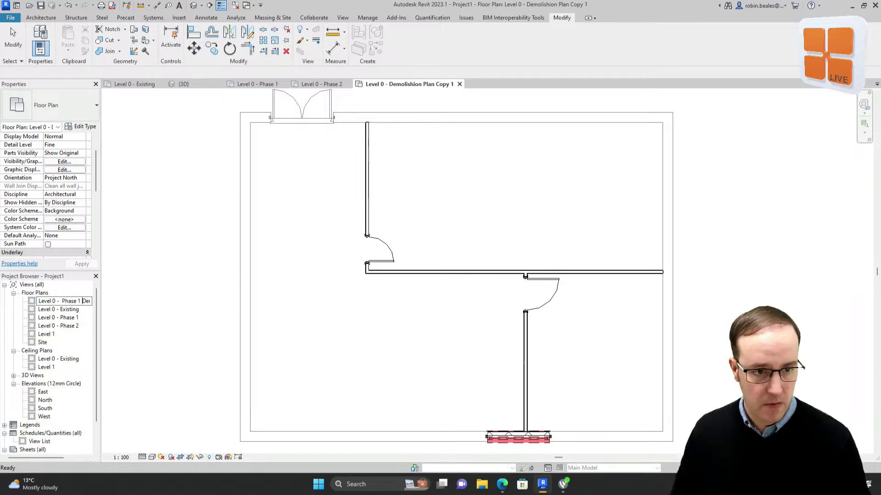
key("Return")
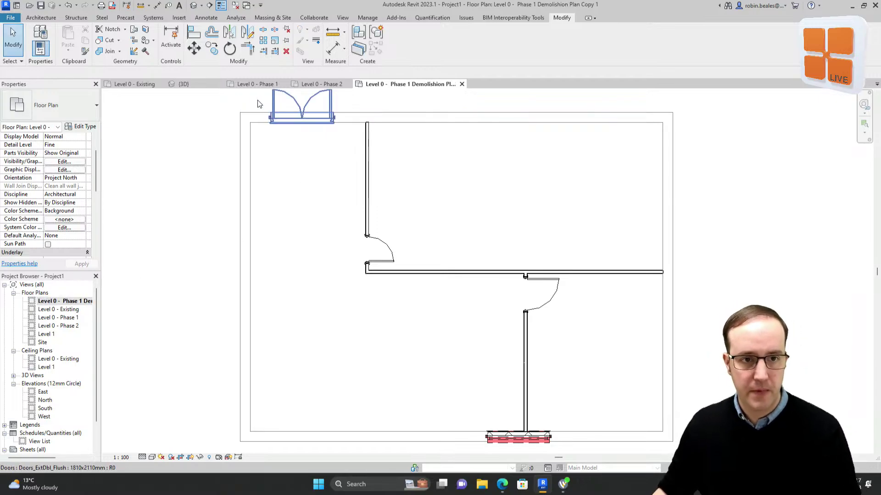
Set the phase of the Level 0 - Existing floor plan to Existing.
left_click(131, 84)
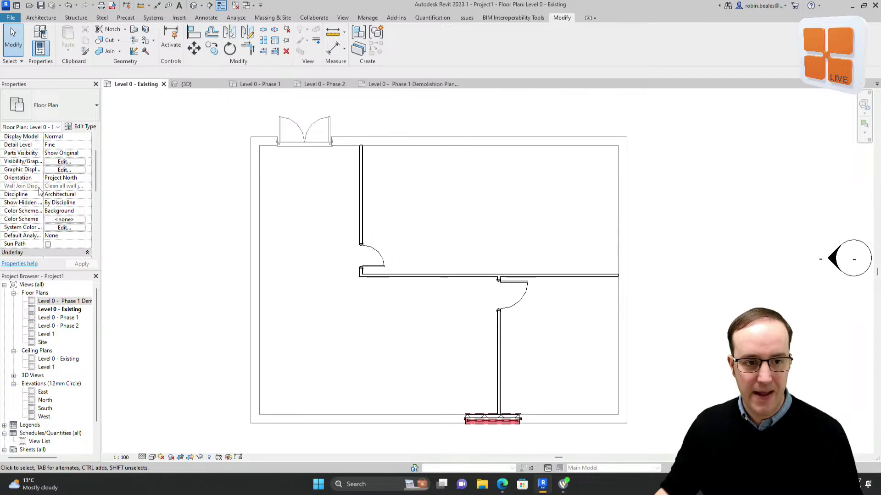
scroll(51, 193, "down", 5)
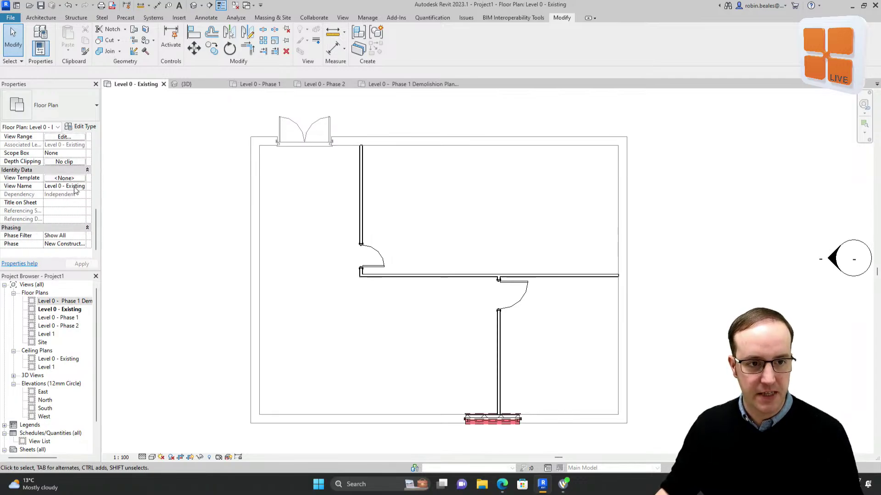
left_click(80, 243)
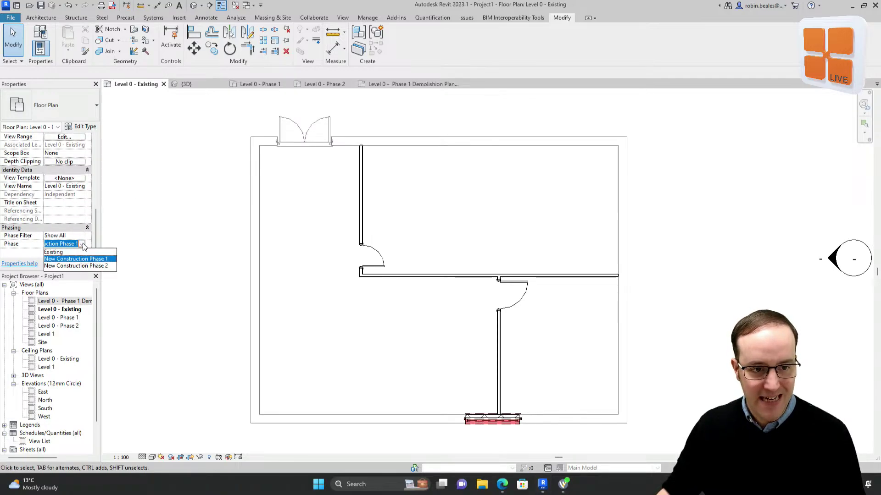
left_click(58, 252)
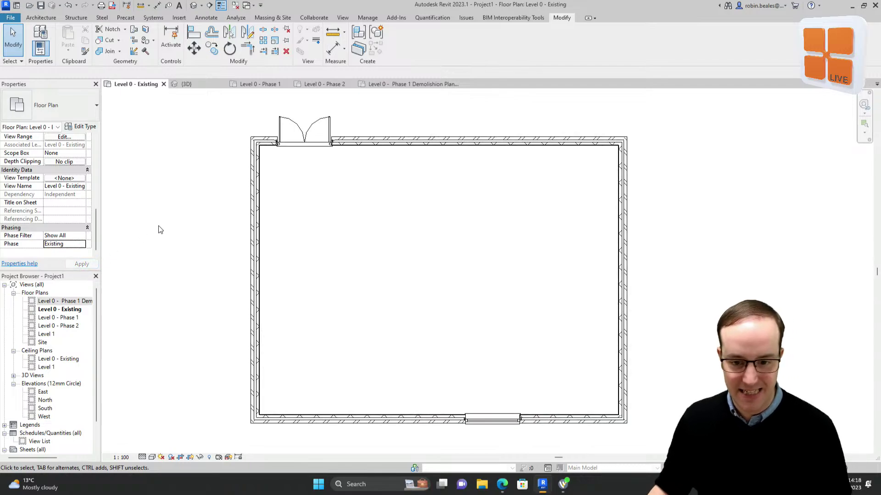
Open the Level 0 - Phase 1 plan and select the Show Complete phase filter with New Construction Phase 1 as its phase.
double_click(67, 321)
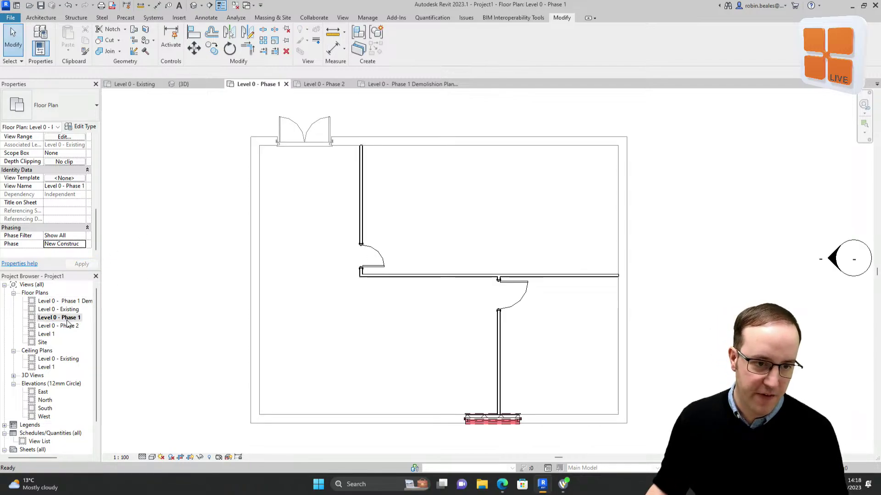
left_click(82, 237)
left_click(82, 237)
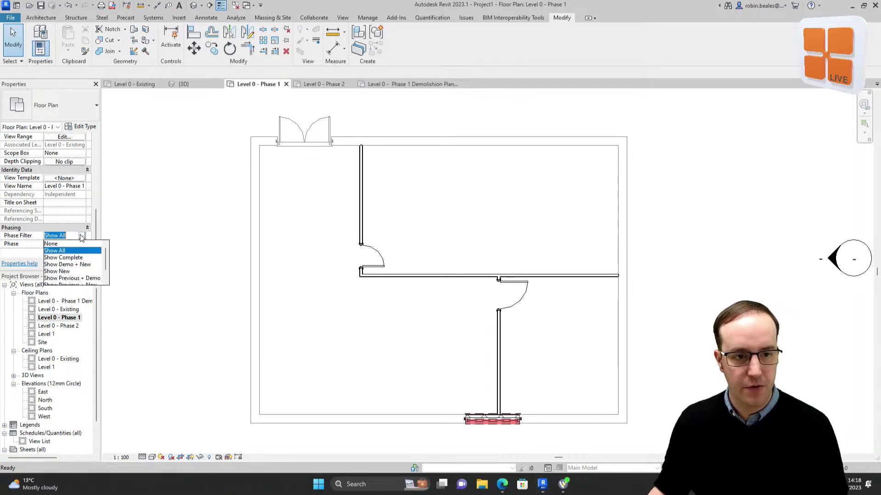
left_click(74, 258)
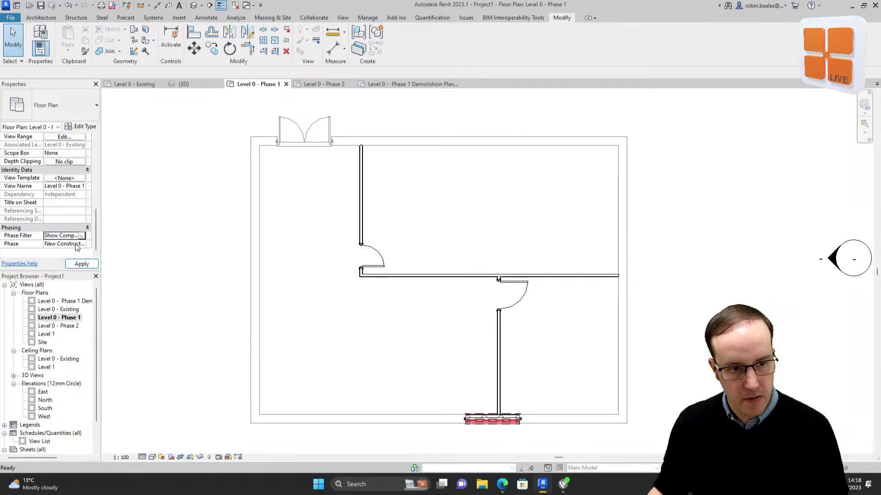
left_click(77, 247)
left_click(82, 244)
left_click(85, 259)
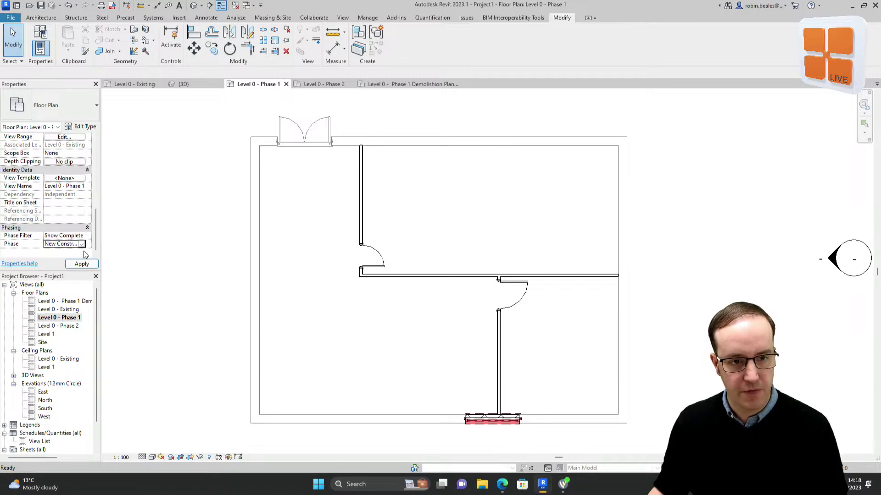
Try the Show New phase filter on the Level 0 - Phase 1 plan and set the filter back to Show All.
left_click(82, 236)
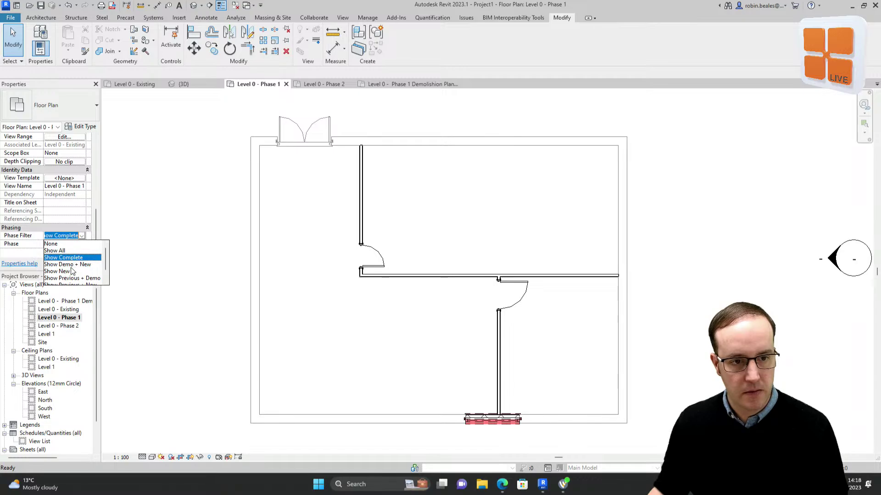
left_click(71, 271)
left_click(81, 235)
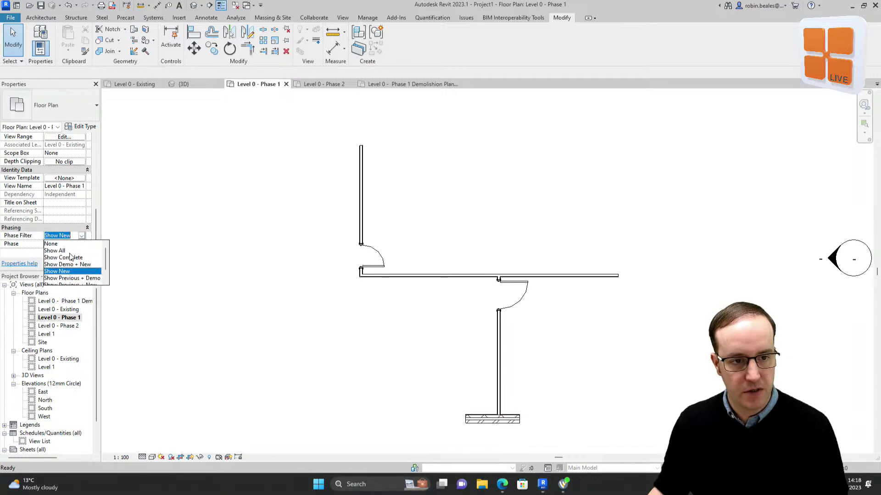
left_click(69, 251)
left_click(82, 264)
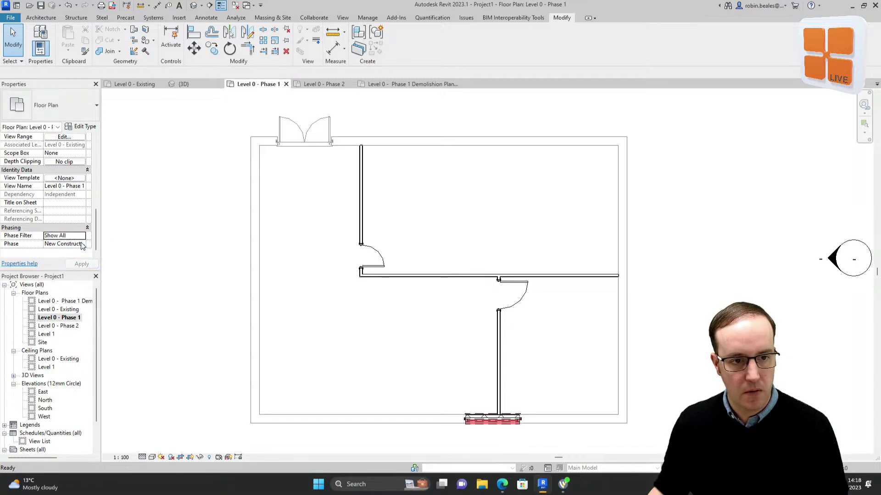
Set the phase filter of the Level 0 - Phase 1 floor plan to Show Complete.
left_click(82, 230)
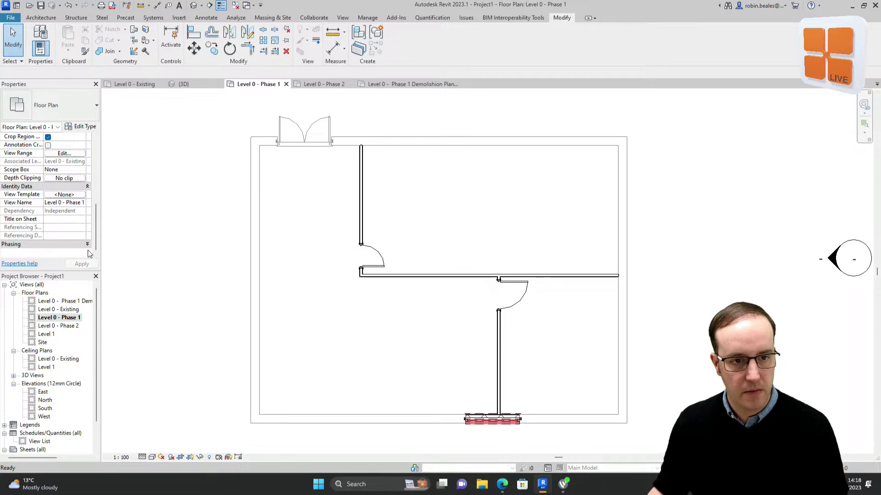
left_click(87, 245)
left_click(81, 244)
left_click(82, 244)
left_click(65, 266)
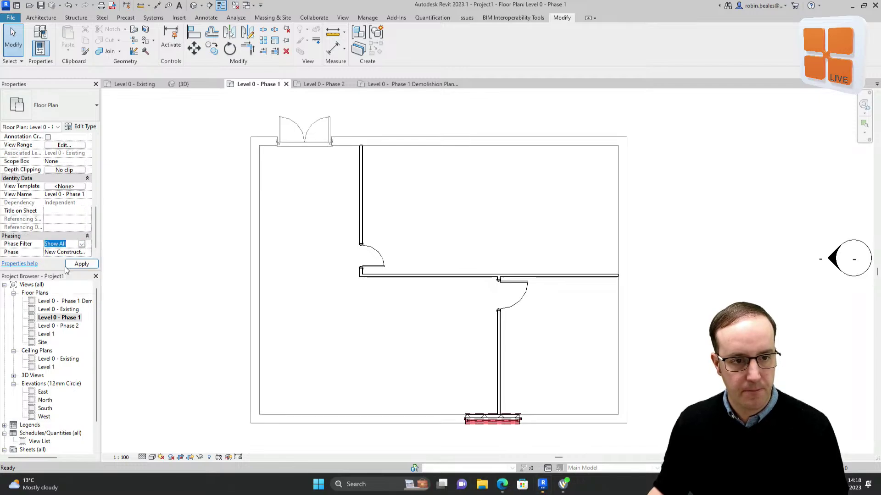
left_click(67, 266)
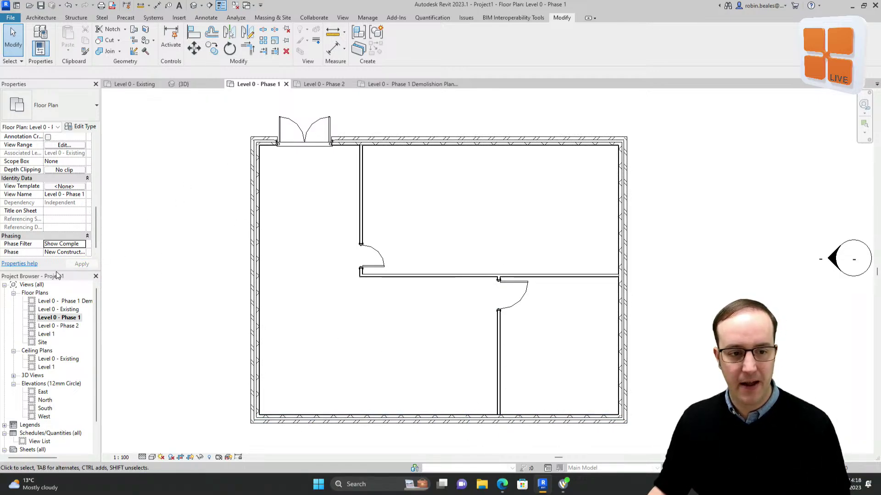
Open the Level 0 - Phase 1 Demolishion Plan Copy 1 floor plan and set its phase filter to Show Previous + Demo.
double_click(73, 302)
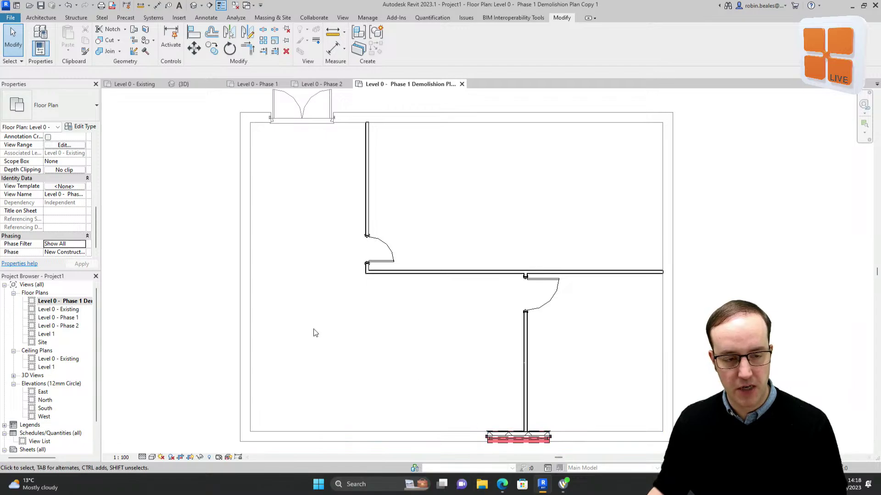
left_click(83, 244)
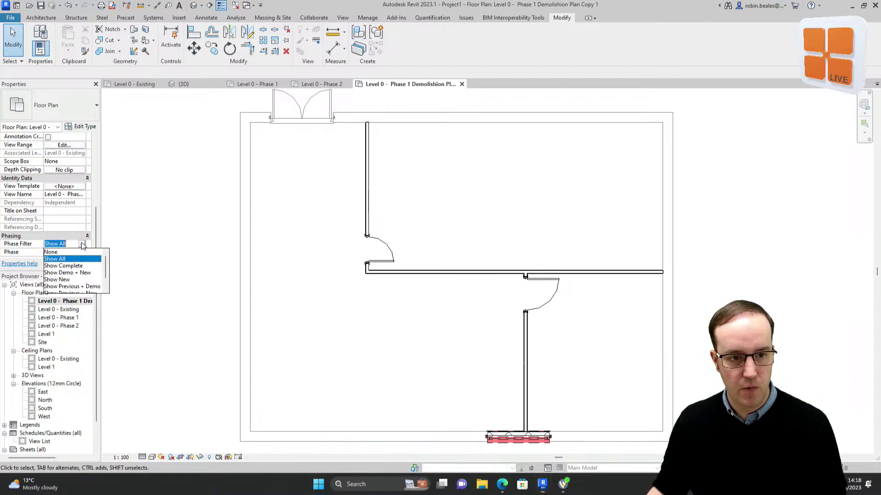
left_click(82, 292)
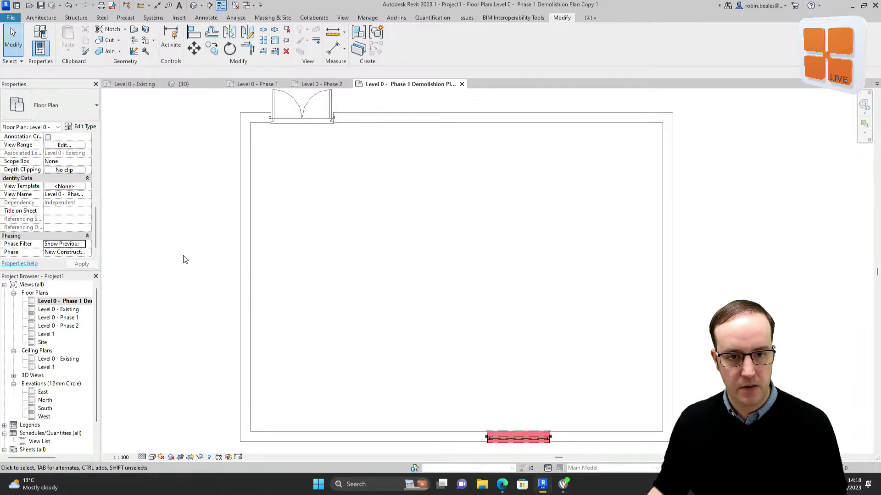
scroll(183, 259, "down", 2)
left_click(81, 303)
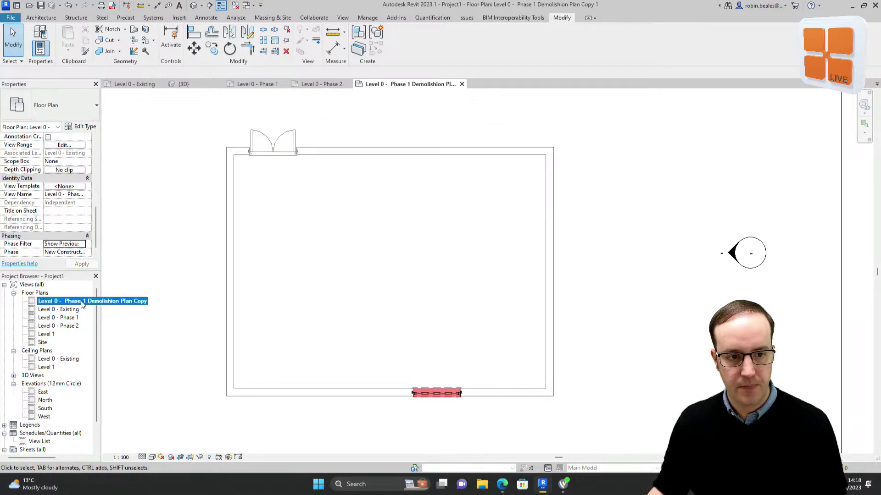
Open the Level 0 - Phase 2 floor plan and set its phase filter to Show Complete and its phase to New Construction Phase 2.
double_click(74, 327)
left_click(83, 249)
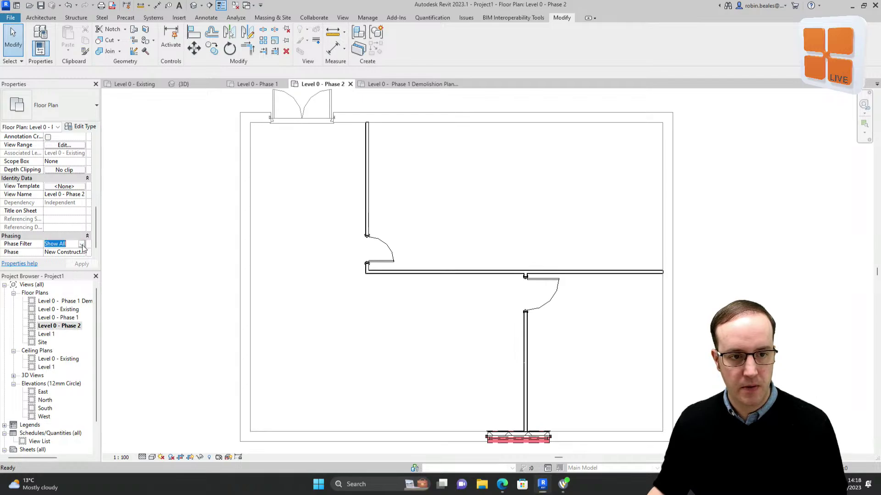
left_click(82, 246)
left_click(68, 265)
left_click(83, 252)
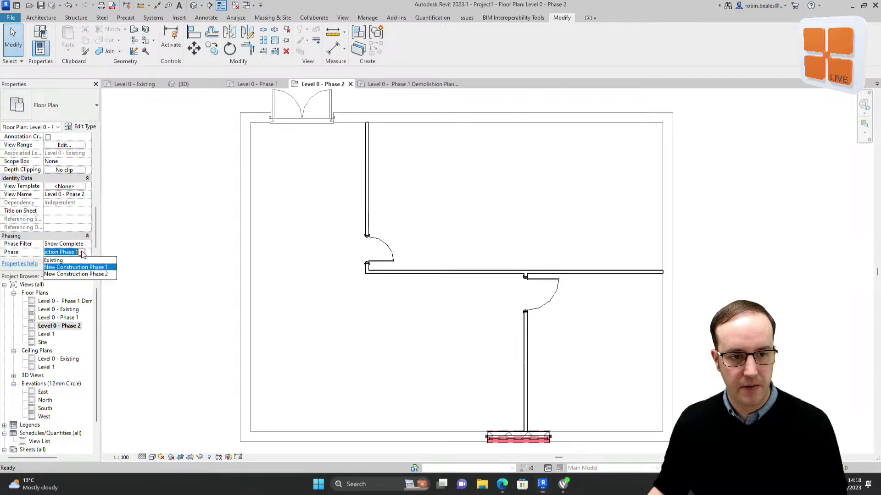
left_click(95, 274)
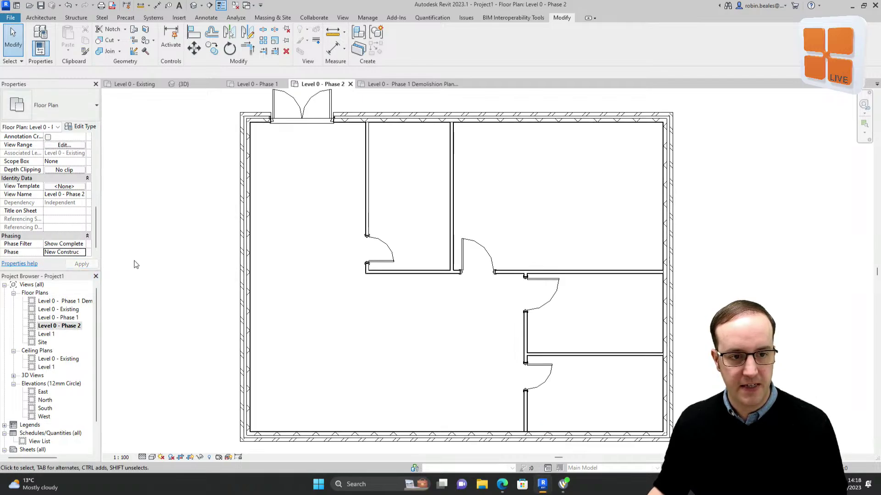
Close all open floor plan views, leaving only the 3D view open.
left_click(156, 84)
left_click(156, 84)
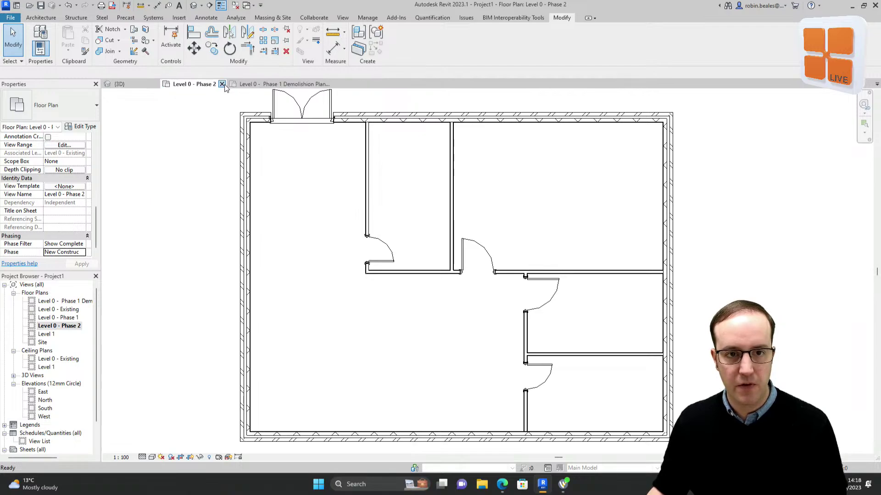
left_click(224, 84)
left_click(269, 84)
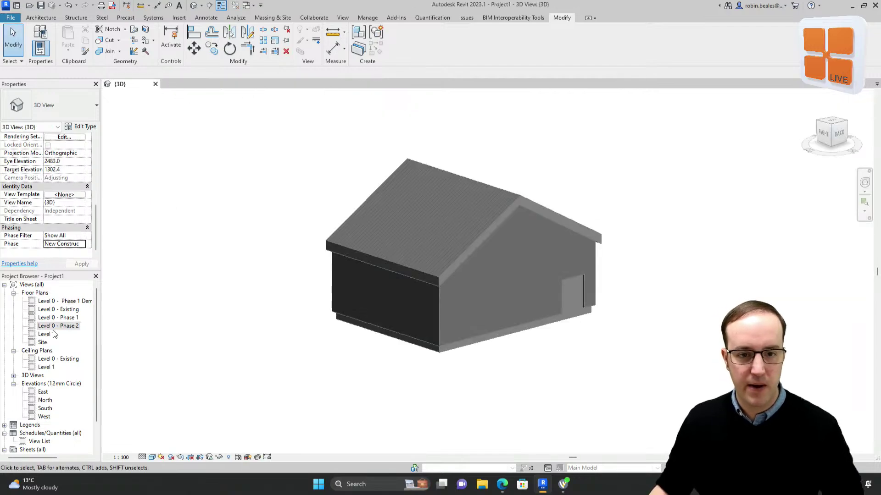
Review the Level 0 plans in phase order: Existing, Phase 1 Demolishion Plan, Phase 1 and Phase 2.
double_click(59, 309)
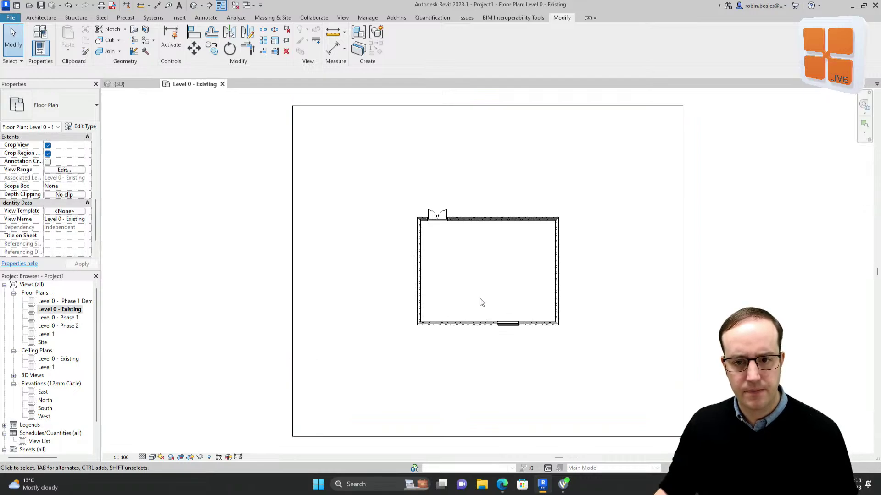
scroll(482, 303, "up", 4)
middle_click_drag(515, 297, 467, 339)
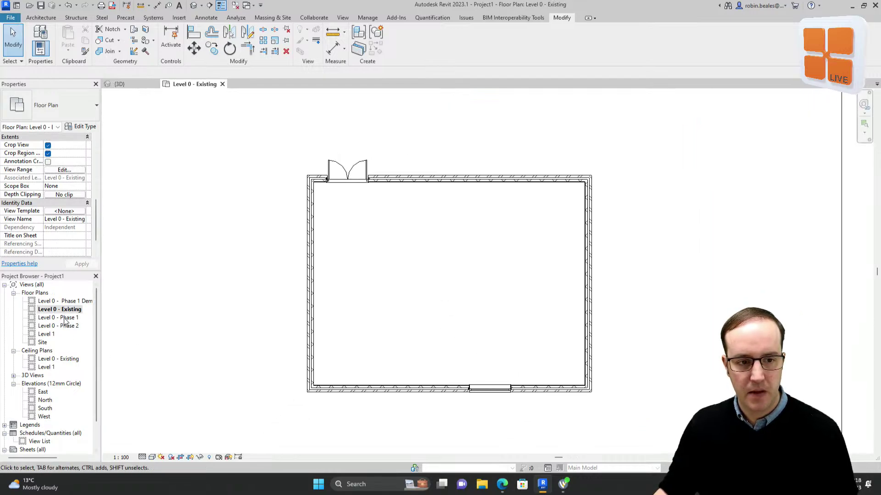
double_click(75, 302)
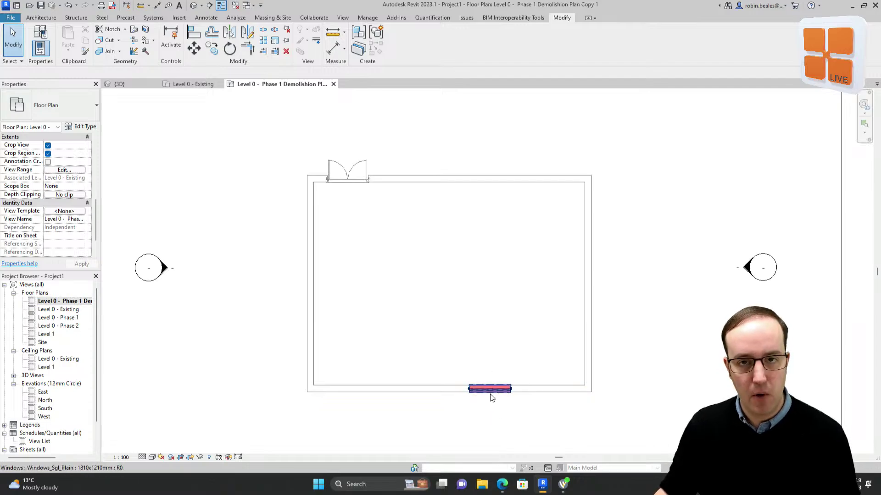
double_click(64, 318)
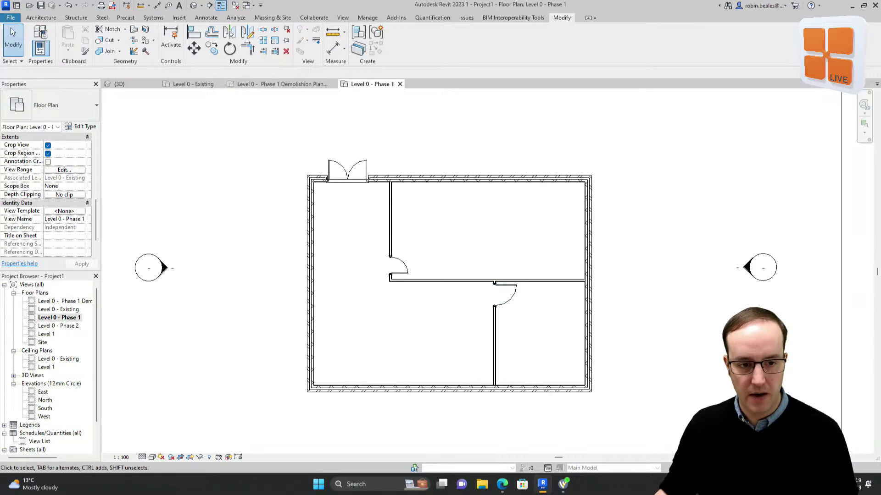
double_click(69, 326)
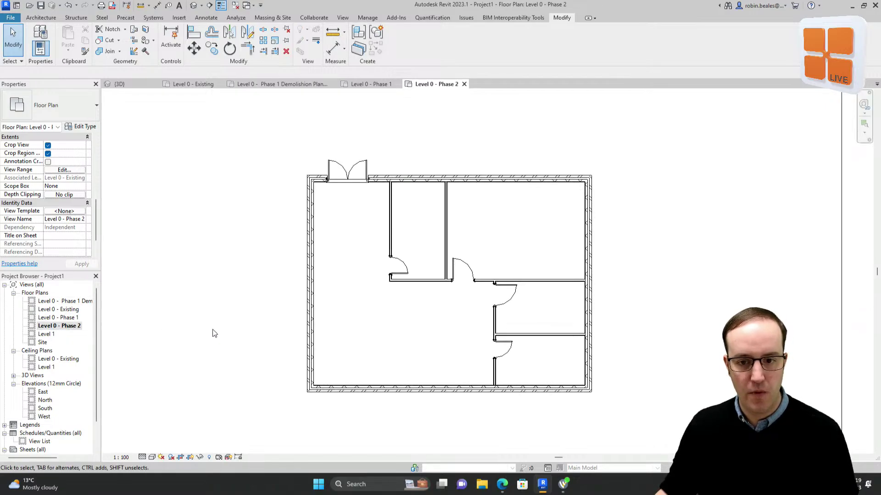
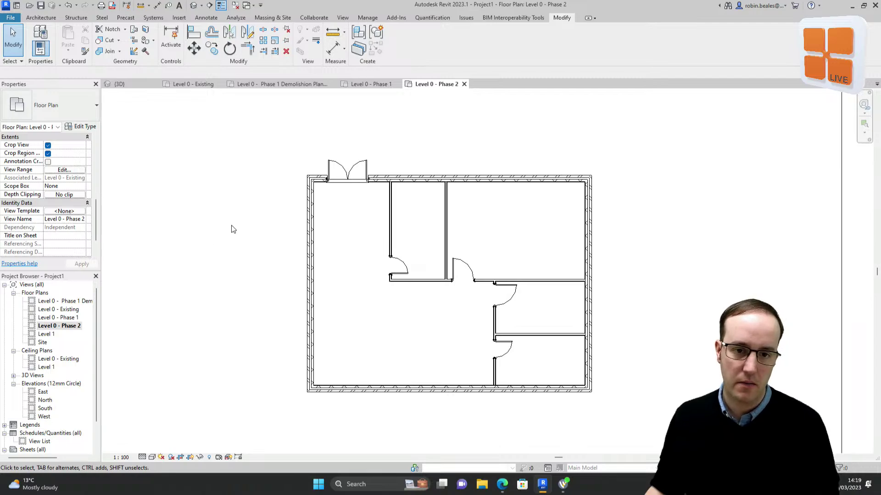
Check the phasing properties of the exterior wall beside the double door in the Phase 2 plan.
left_click(312, 209)
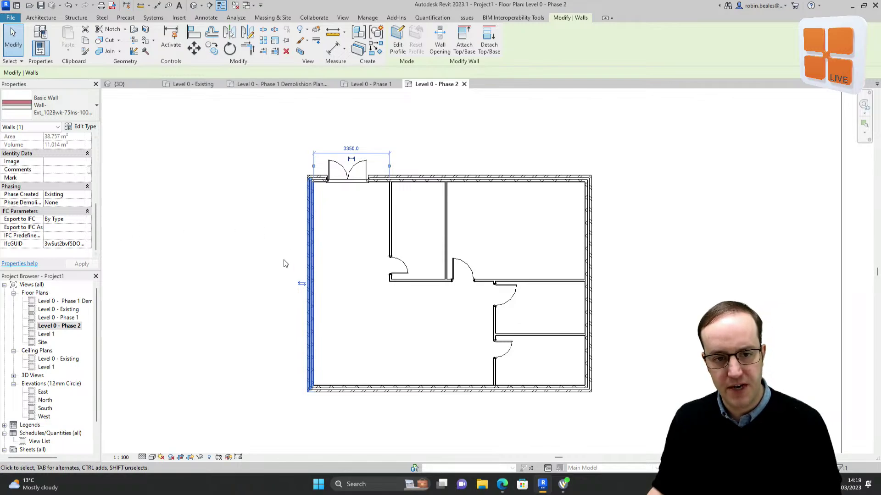
left_click(239, 269)
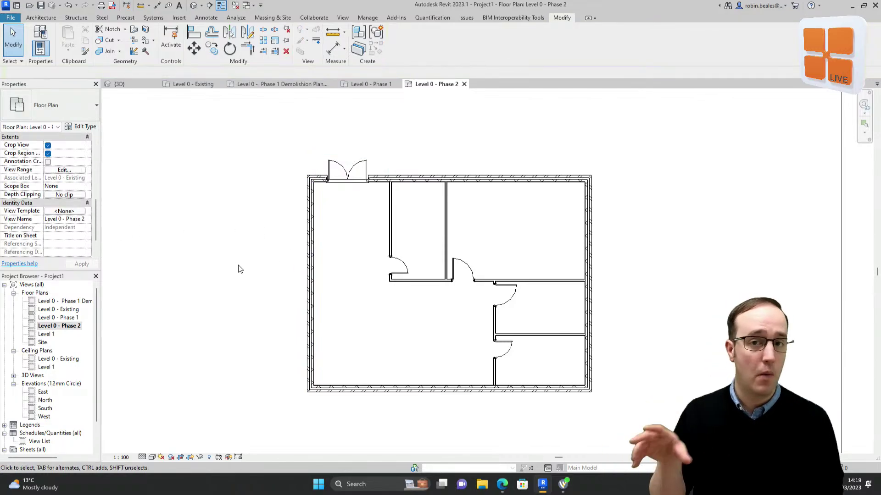
scroll(210, 253, "down", 2)
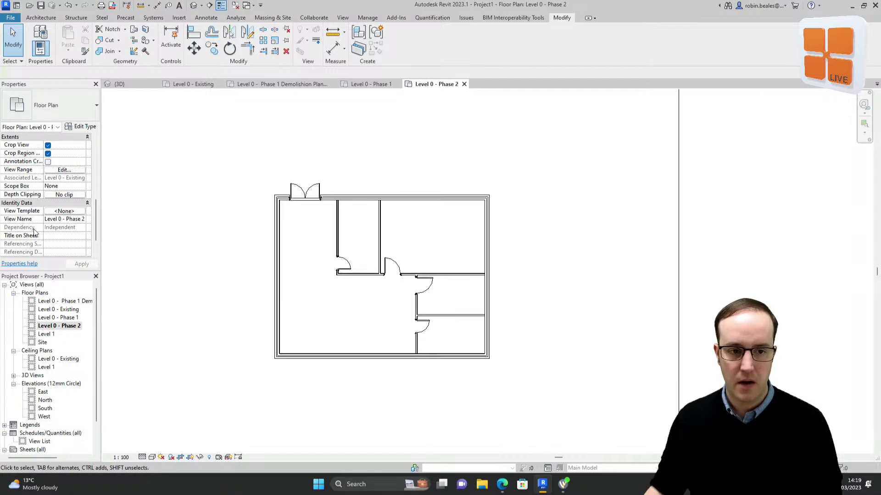
Preview the Level 0 - Phase 2 plan with the Show Demo + New phase filter, and restore the filter to Show Complete.
scroll(240, 253, "up", 3)
scroll(64, 216, "down", 2)
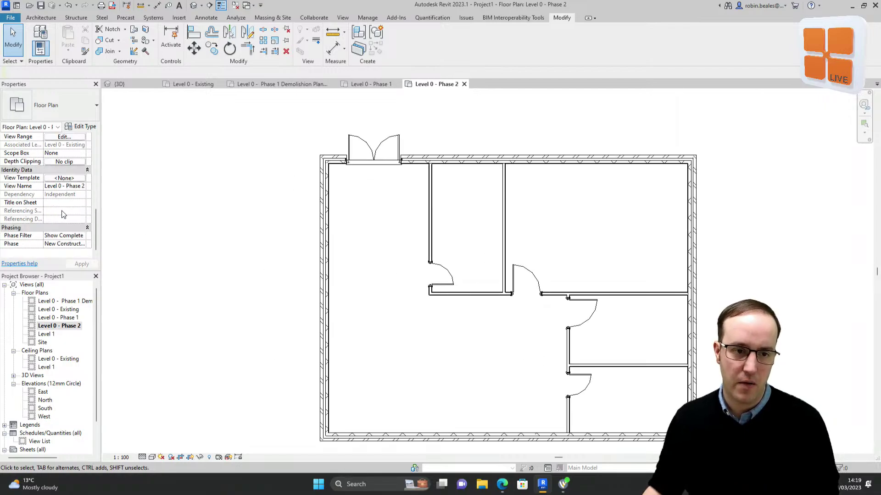
left_click(80, 238)
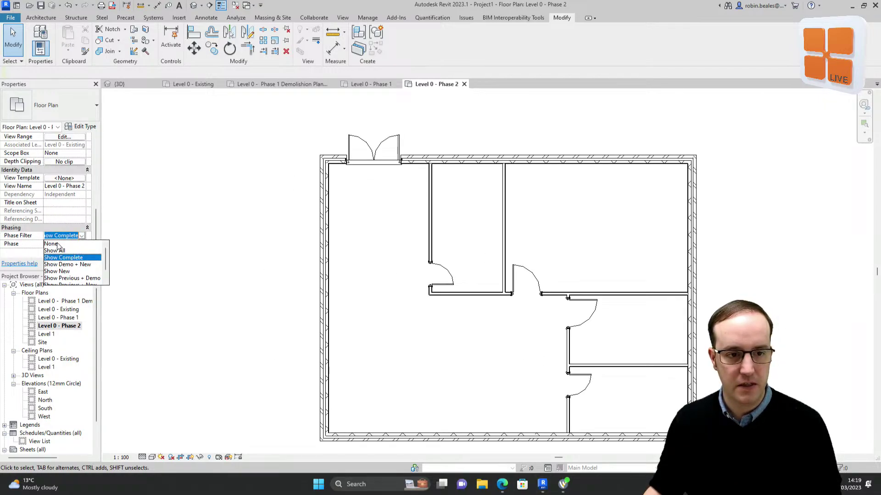
left_click(57, 244)
left_click(81, 235)
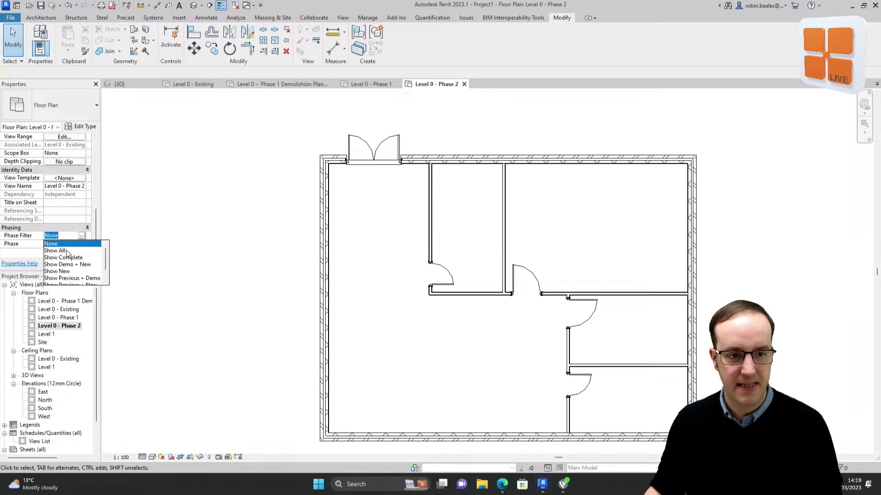
left_click(67, 251)
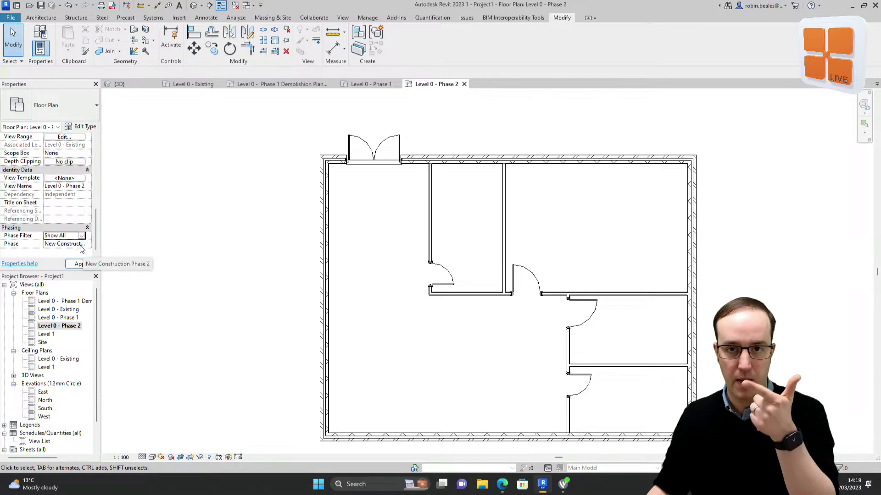
left_click(81, 236)
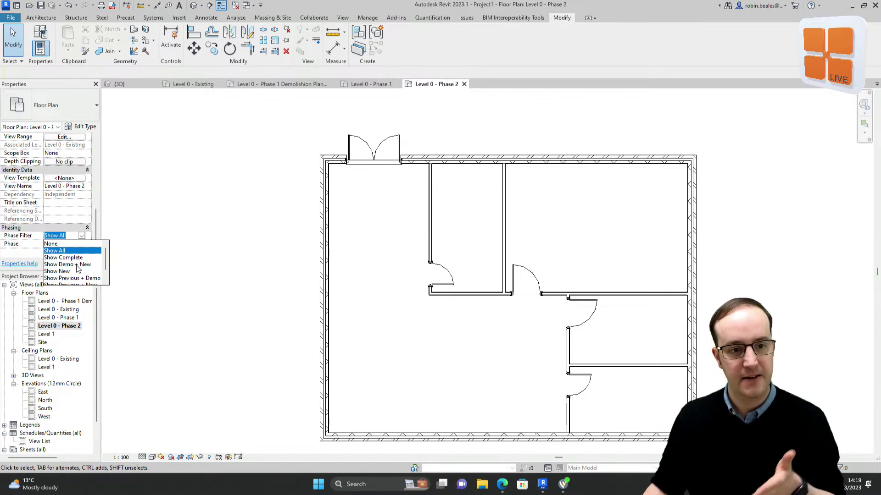
left_click(85, 265)
left_click(81, 265)
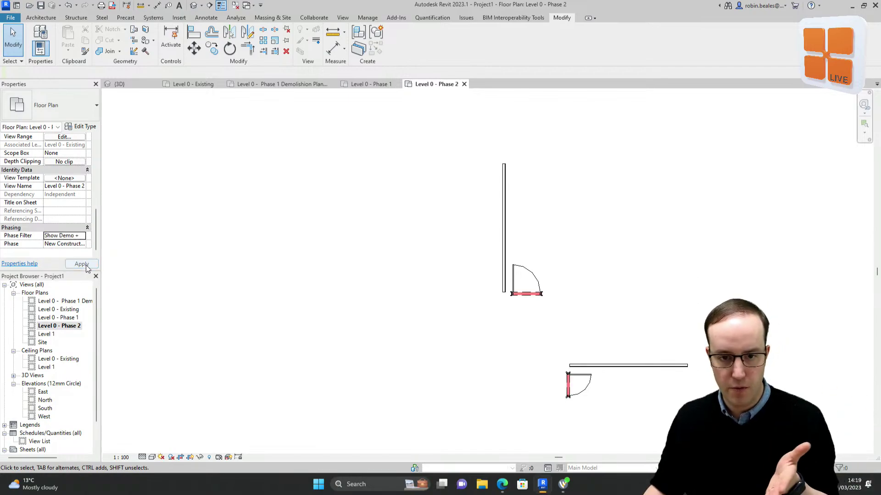
left_click(81, 236)
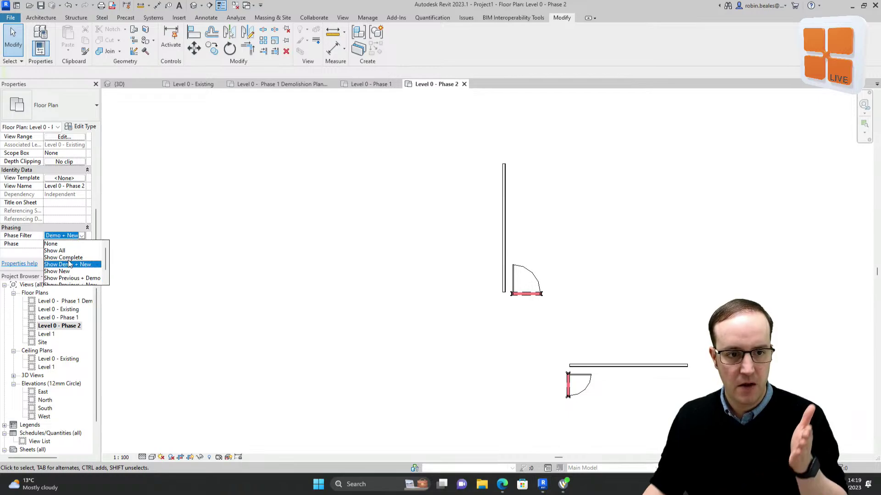
left_click(68, 258)
left_click(82, 264)
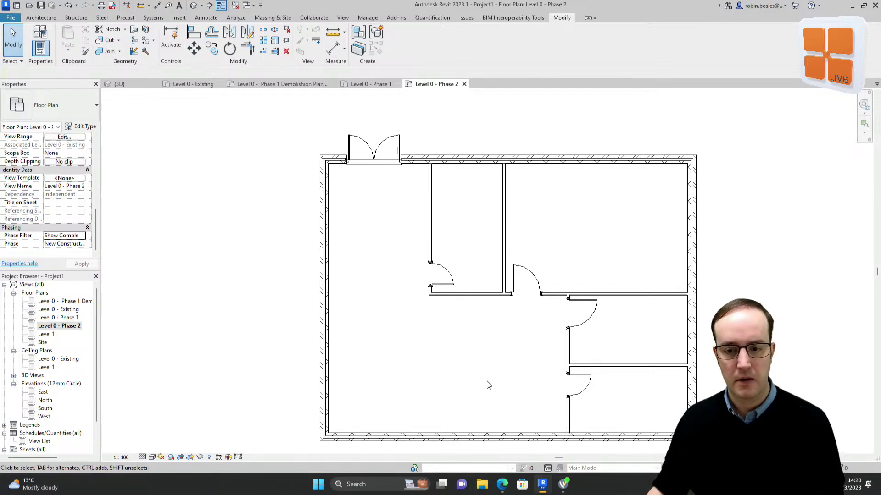
Inspect the lower exterior wall and its infill piece at the demolished window opening in the Phase 2 plan.
scroll(458, 358, "up", 3)
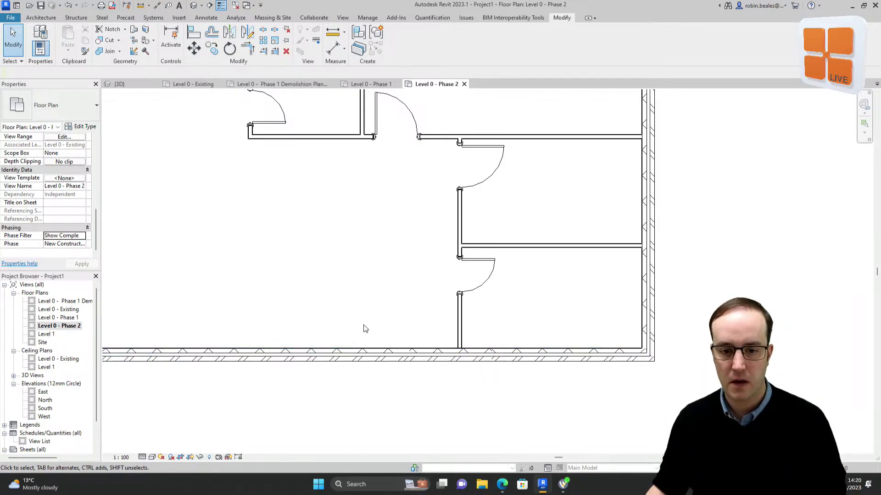
left_click(354, 358)
left_click(411, 399)
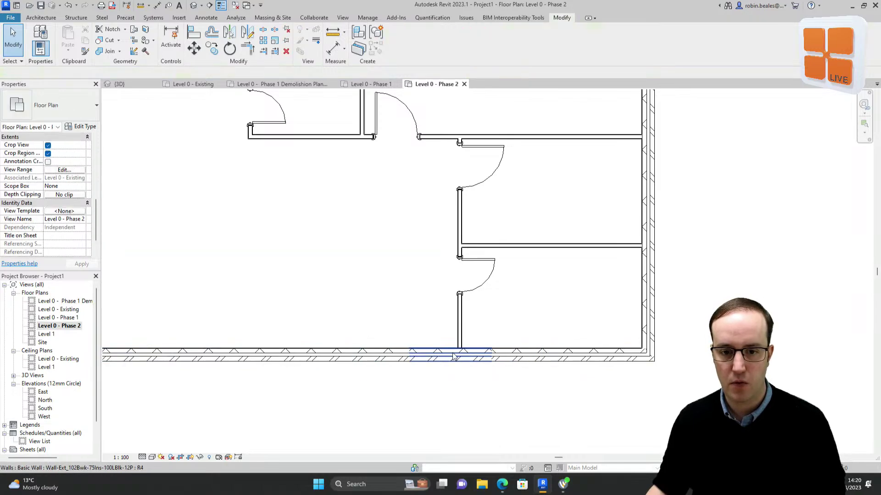
left_click(430, 359)
left_click(405, 440)
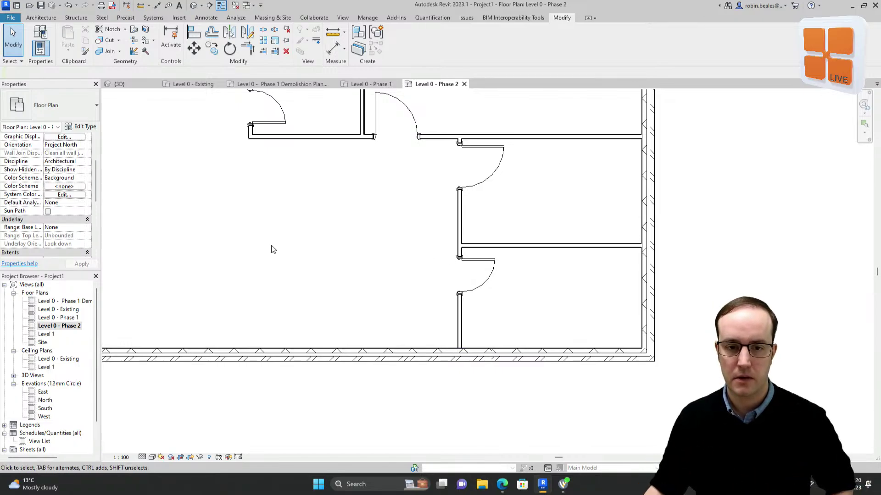
middle_click_drag(271, 249, 411, 281)
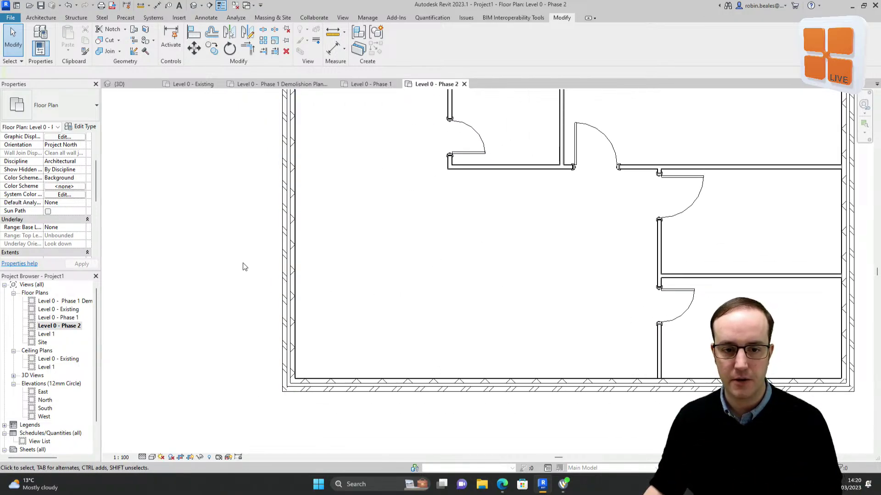
middle_click_drag(479, 271, 436, 262)
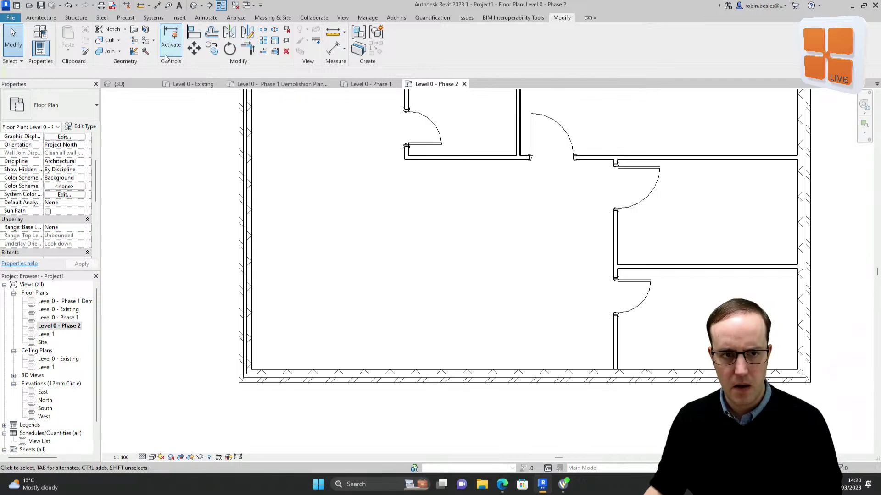
Close the Phase 1 Demolishion Plan and Level 0 - Phase 2 views, keeping Level 0 - Existing and Phase 1 open.
left_click(290, 84)
left_click(333, 84)
left_click(350, 84)
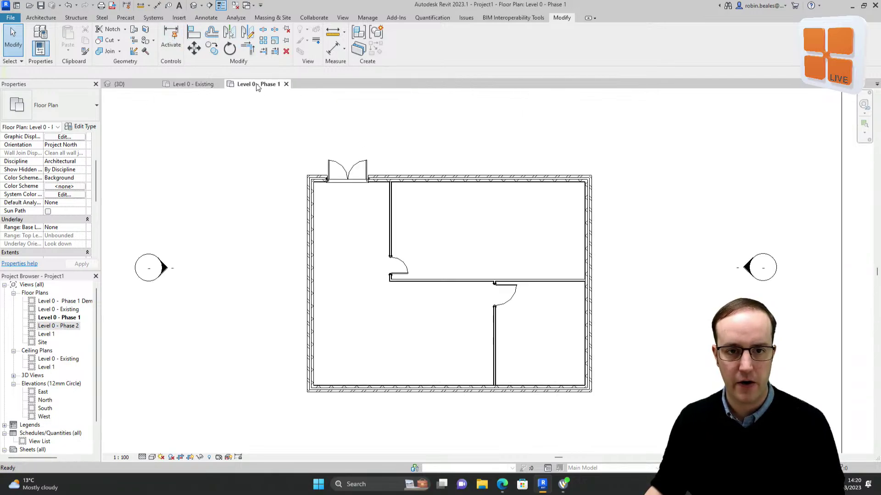
Close the Phase 1 plan and draw matching exterior walls in Level 0 - Existing, forming a 3400 mm deep extension outside the lower-left corner.
left_click(286, 84)
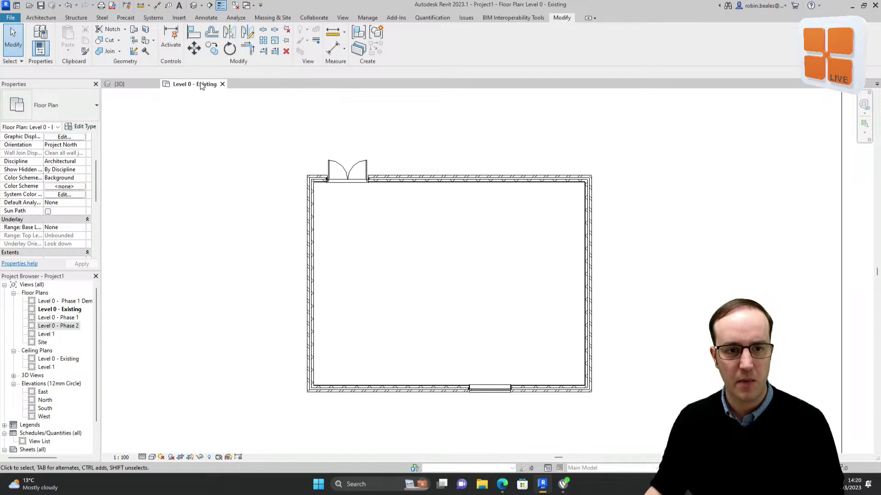
middle_click_drag(414, 354, 374, 250)
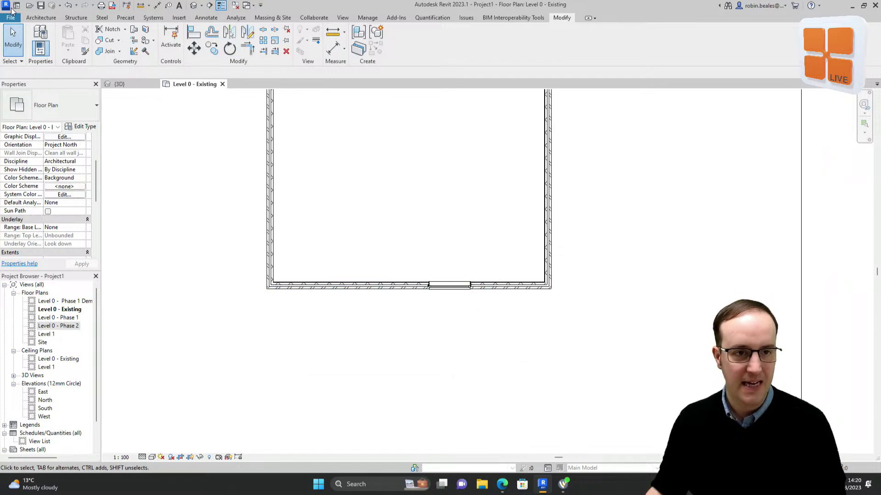
left_click(274, 228)
right_click(275, 226)
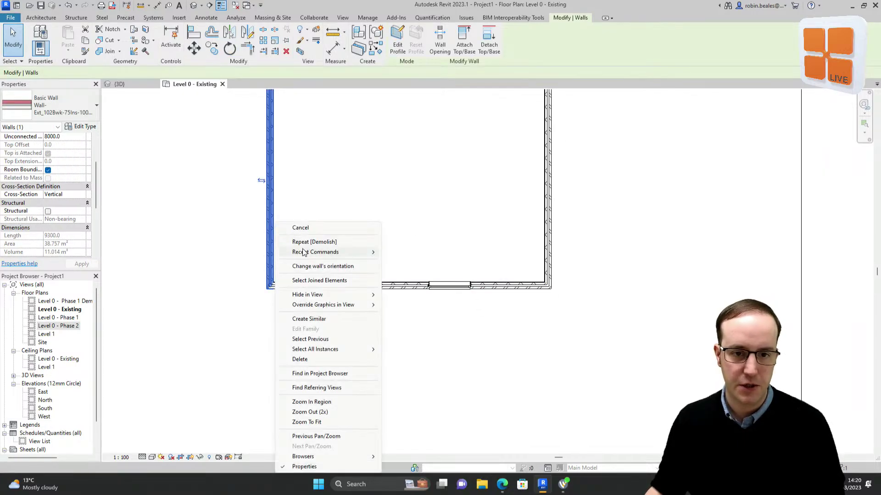
left_click(310, 320)
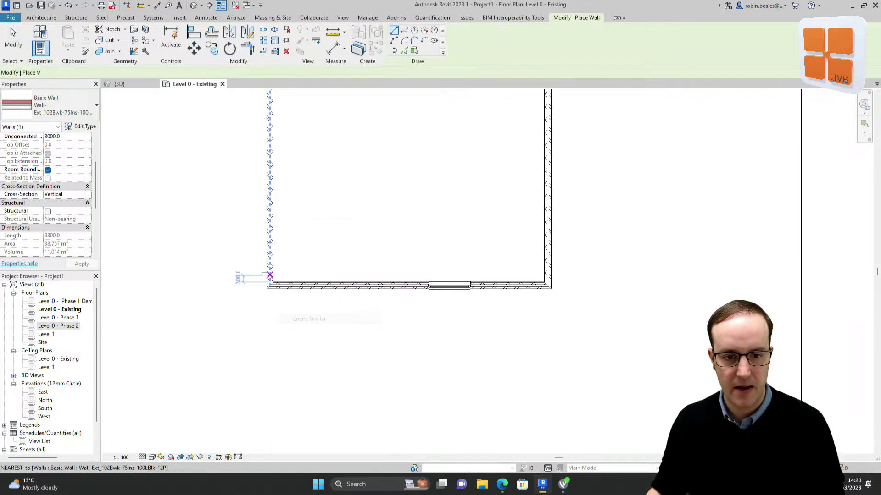
left_click(270, 285)
left_click(181, 286)
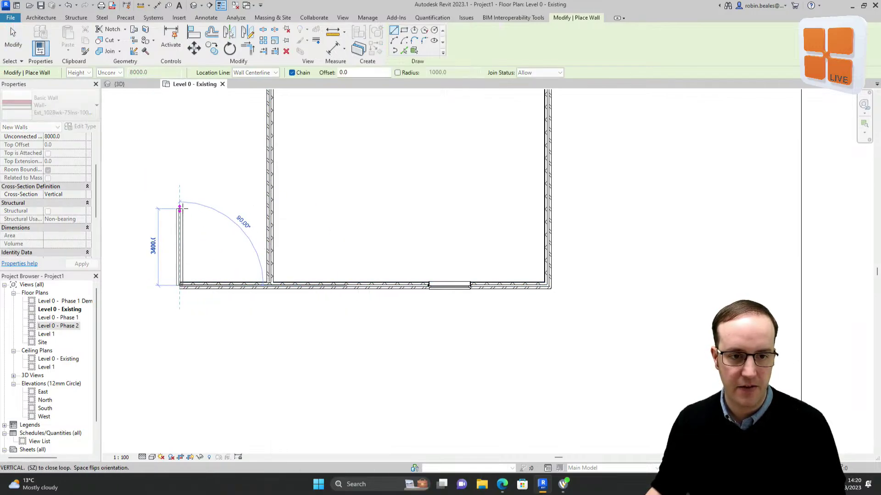
left_click(179, 209)
left_click(271, 209)
key("Escape")
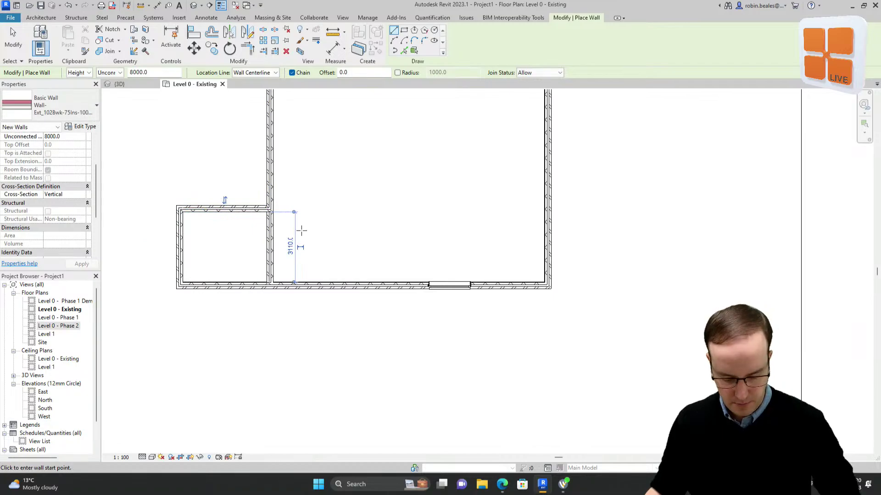
key("Escape")
scroll(346, 291, "down", 3)
scroll(339, 281, "up", 5)
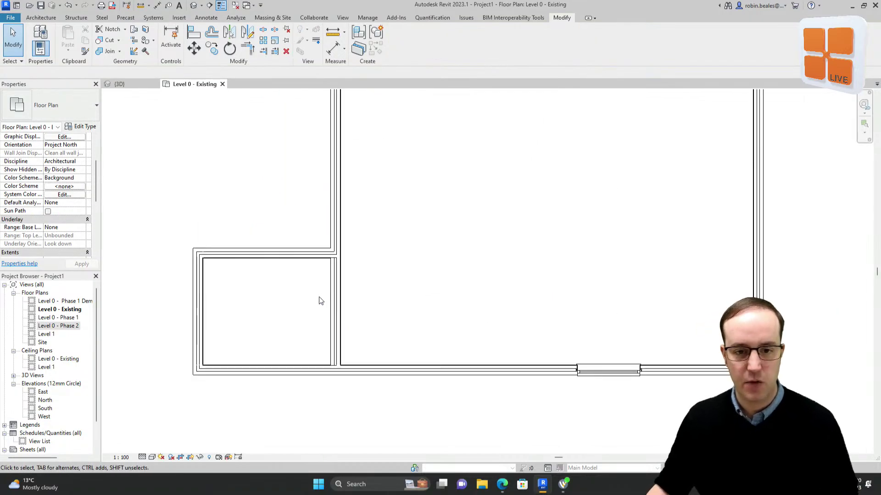
scroll(316, 284, "down", 1)
scroll(263, 276, "down", 1)
middle_click_drag(263, 277, 284, 246)
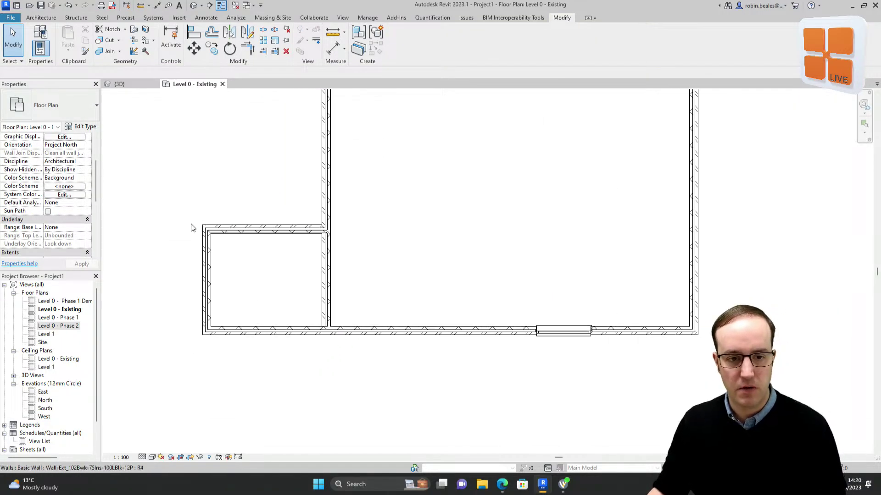
left_click_drag(163, 195, 296, 395)
key("Escape")
left_click(318, 384)
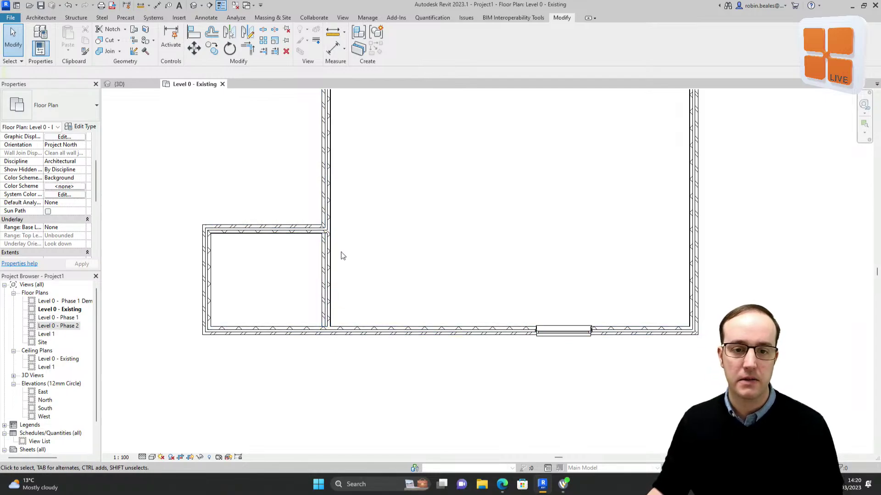
left_click_drag(344, 242, 387, 304)
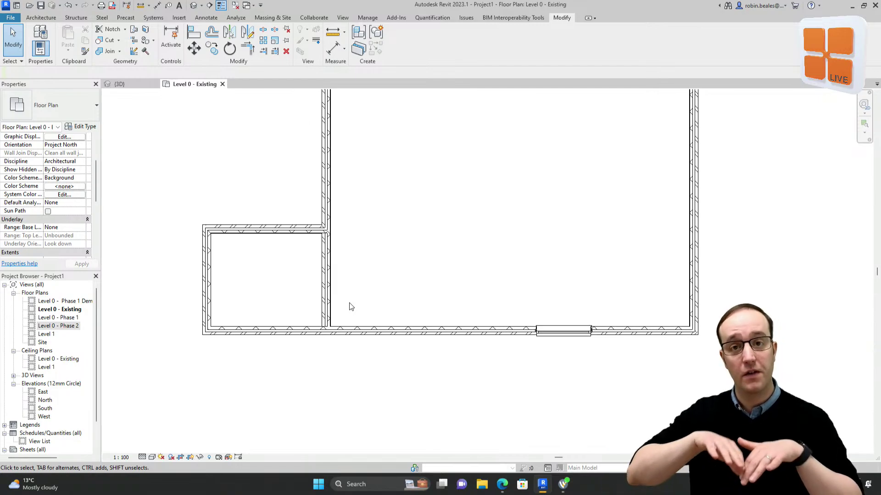
left_click_drag(439, 264, 392, 271)
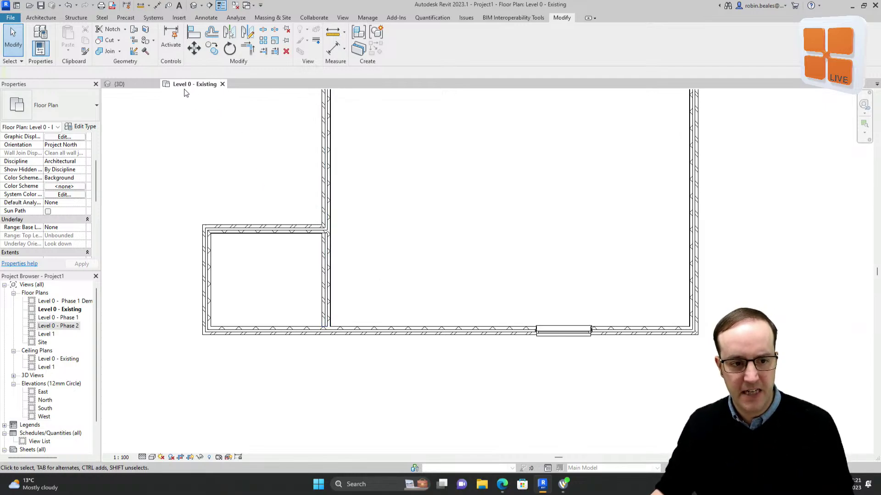
Compare the extension and the continuous lower exterior wall between the Level 0 - Phase 1 and Level 0 - Existing plans.
double_click(69, 317)
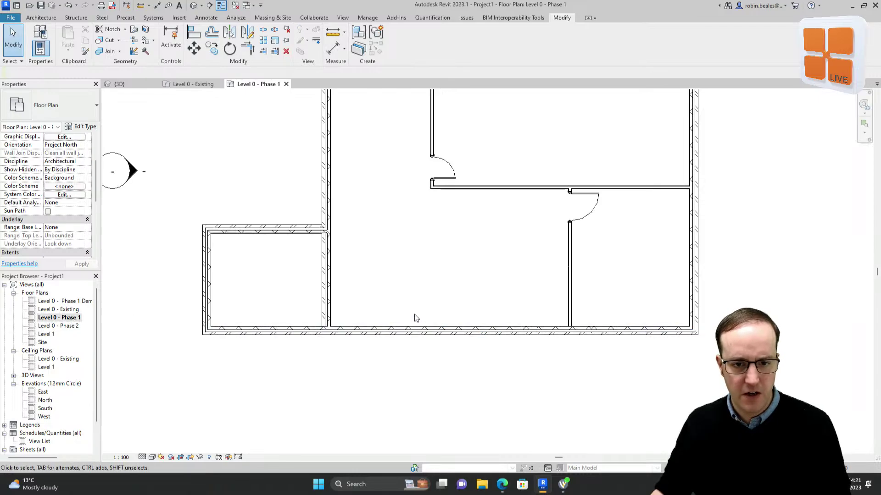
left_click_drag(277, 255, 164, 411)
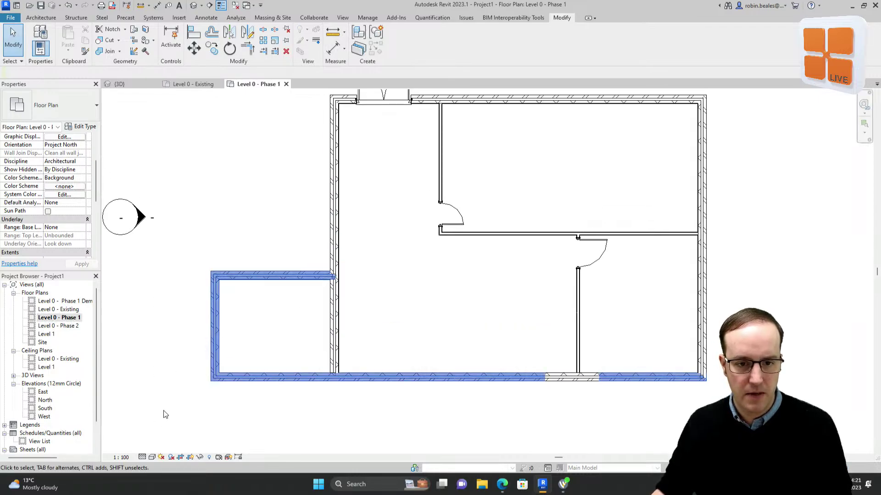
left_click(268, 294)
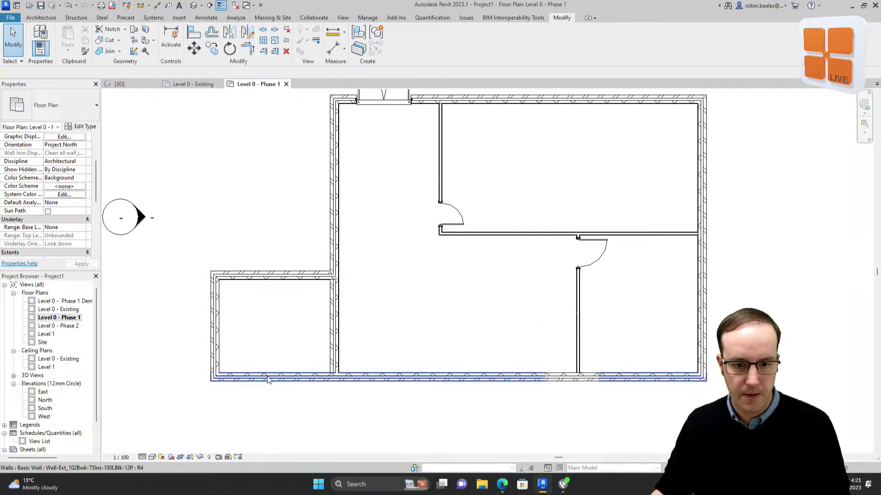
double_click(59, 309)
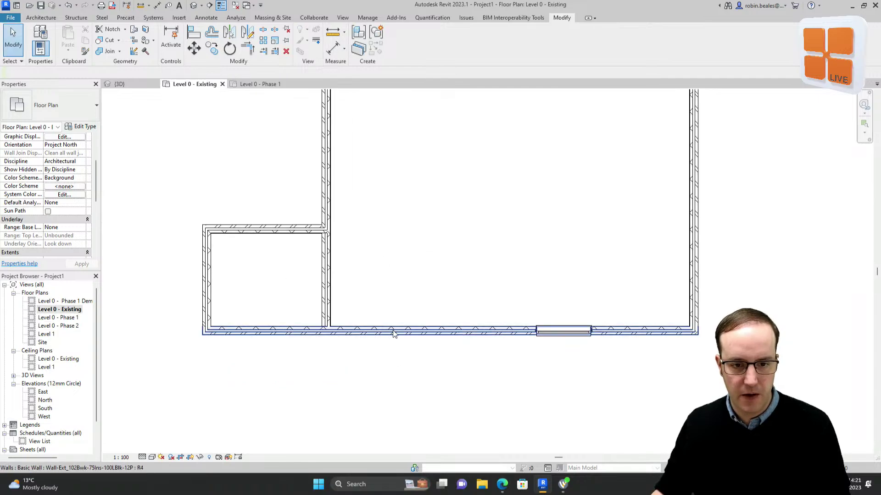
left_click(393, 333)
middle_click_drag(386, 356, 411, 373)
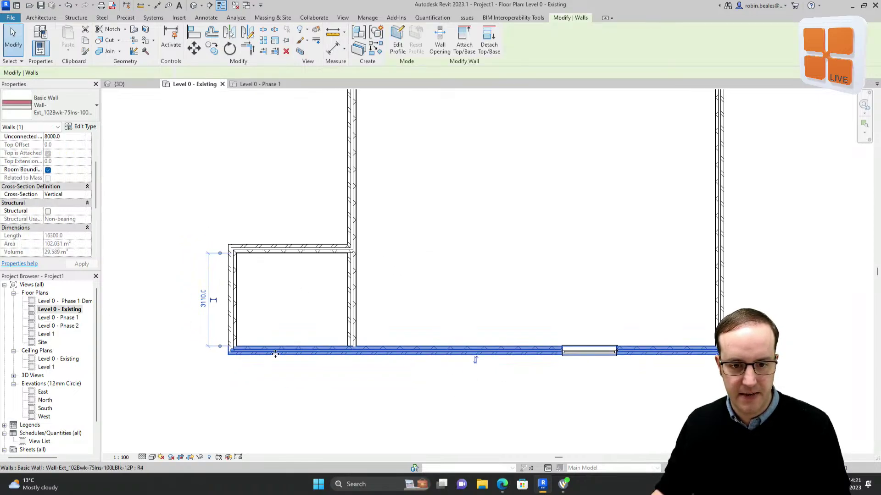
double_click(56, 318)
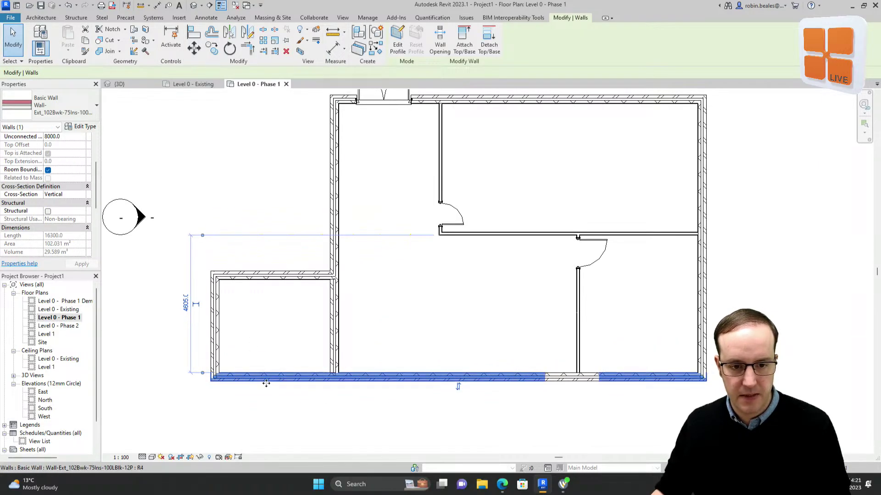
Shorten the lower exterior wall so it ends at the main building's corner, and return to the Level 0 - Existing plan.
left_click_drag(217, 381, 352, 350)
left_click(65, 310)
double_click(65, 311)
left_click(345, 388)
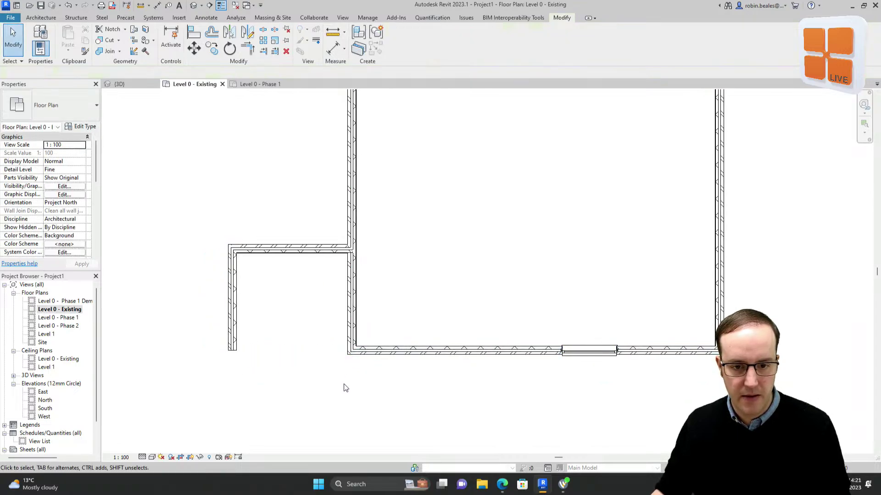
Draw a matching wall with Join Status set to Disallow from the main building's corner to the open end of the extension's side wall.
right_click(233, 333)
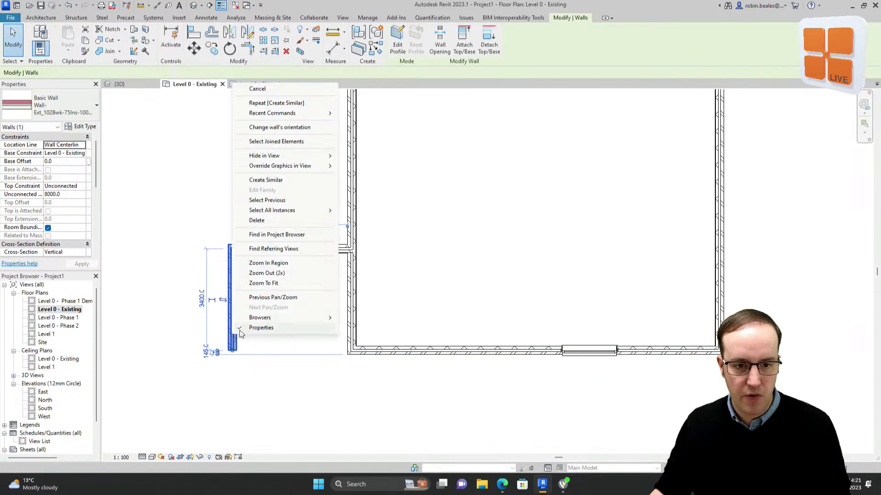
left_click(275, 181)
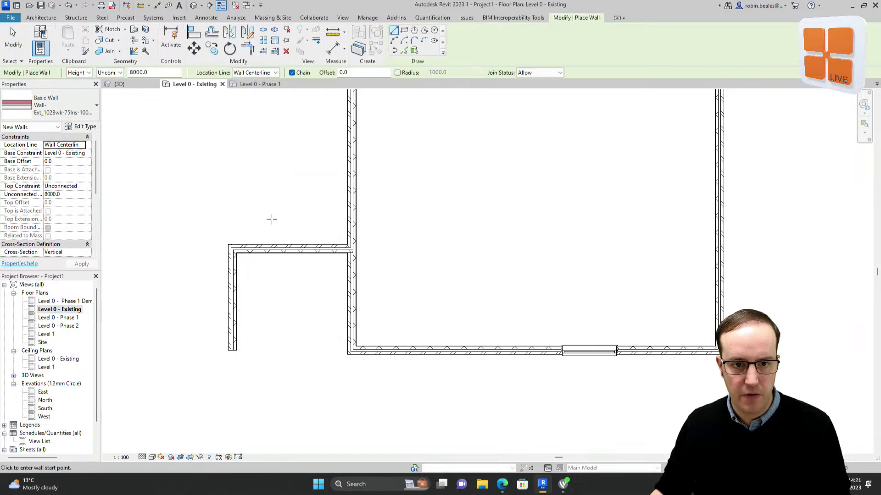
left_click(533, 73)
left_click(533, 87)
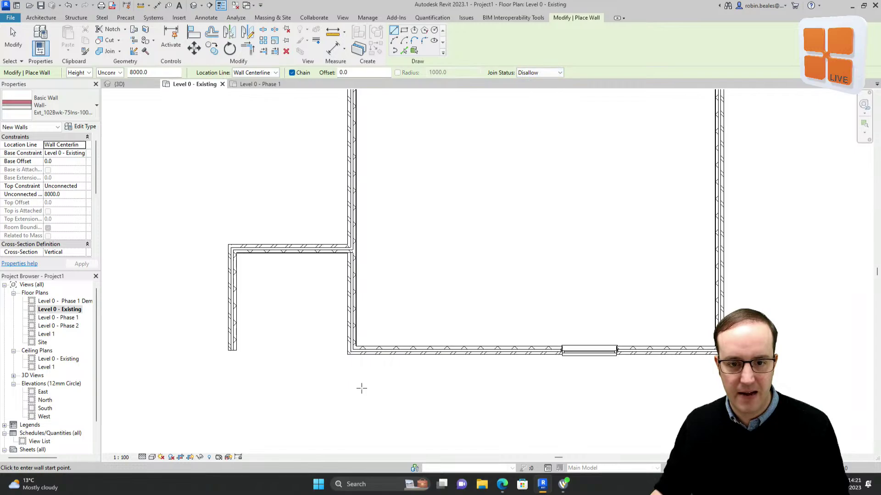
left_click(351, 350)
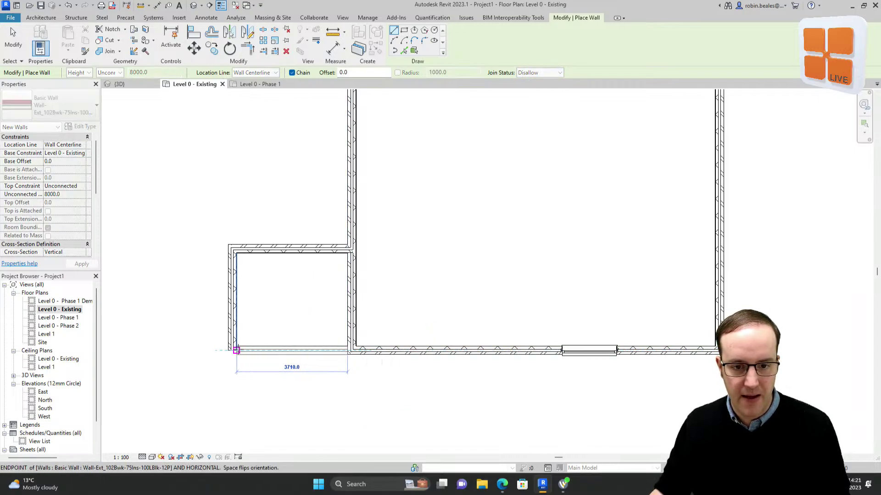
left_click(231, 351)
key("Escape")
key("Escape")
Allow the join at the new wall's outer end and connect it to the extension's side wall, keeping the main building end unjoined.
scroll(344, 352, "up", 5)
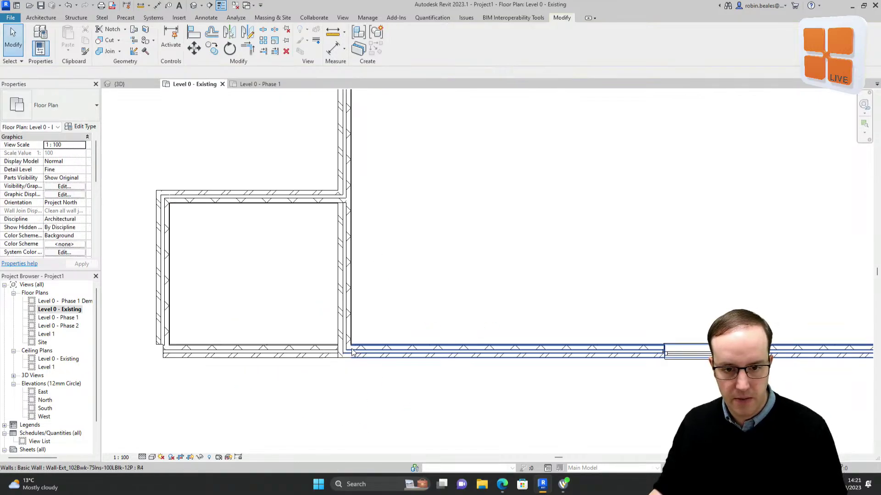
scroll(367, 360, "down", 2)
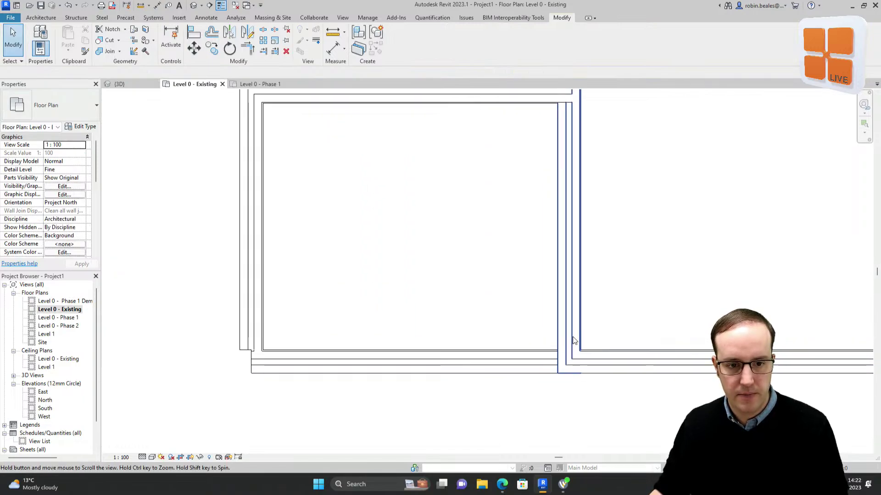
left_click(375, 361)
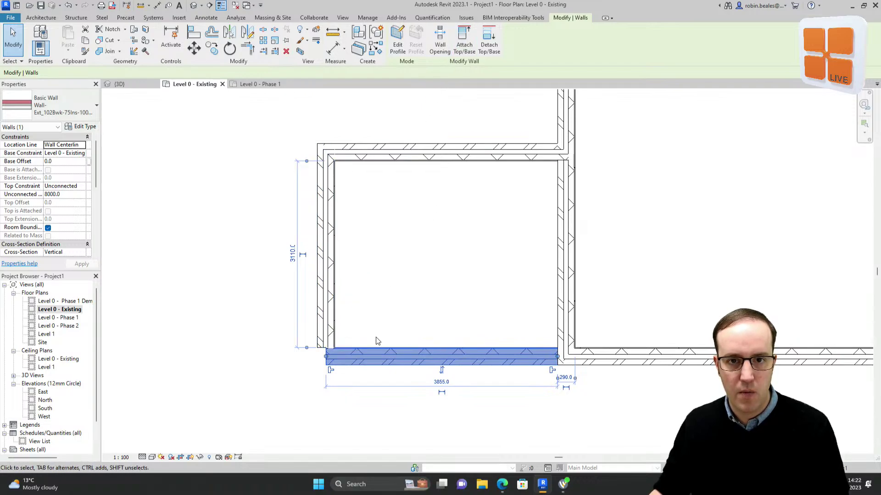
left_click(329, 372)
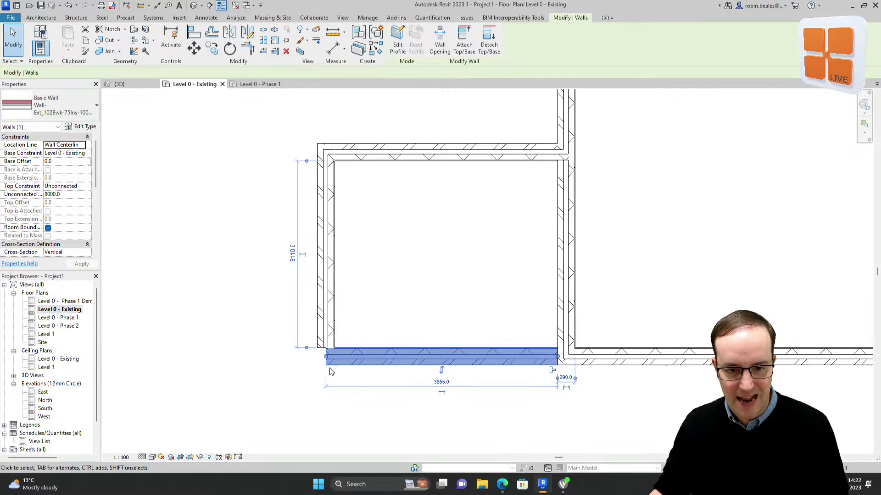
key("r")
key("s")
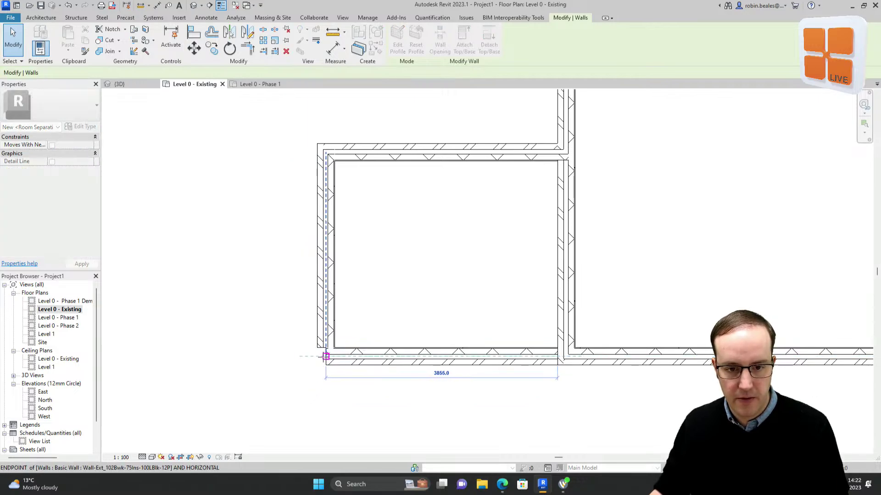
key("Escape")
key("Escape")
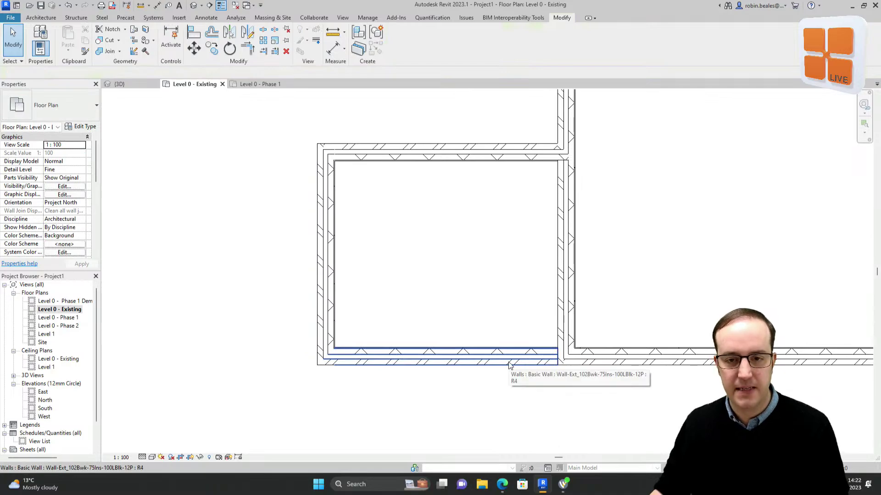
Set Phase Created of the three extension walls to New Construction.
left_click_drag(453, 397, 270, 140)
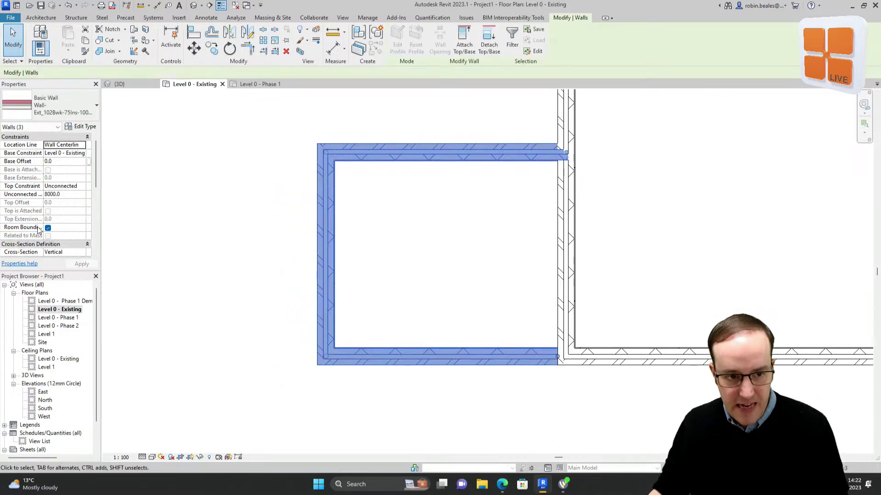
scroll(38, 231, "down", 5)
left_click(77, 195)
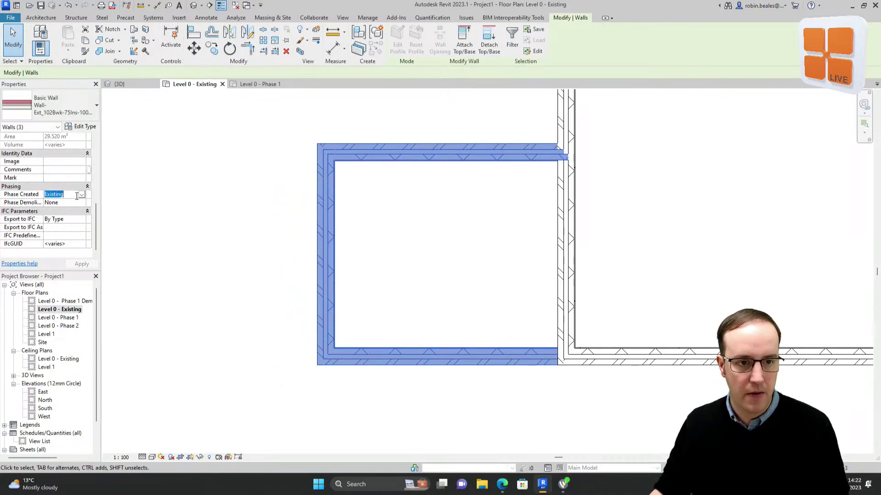
left_click(82, 194)
left_click(66, 213)
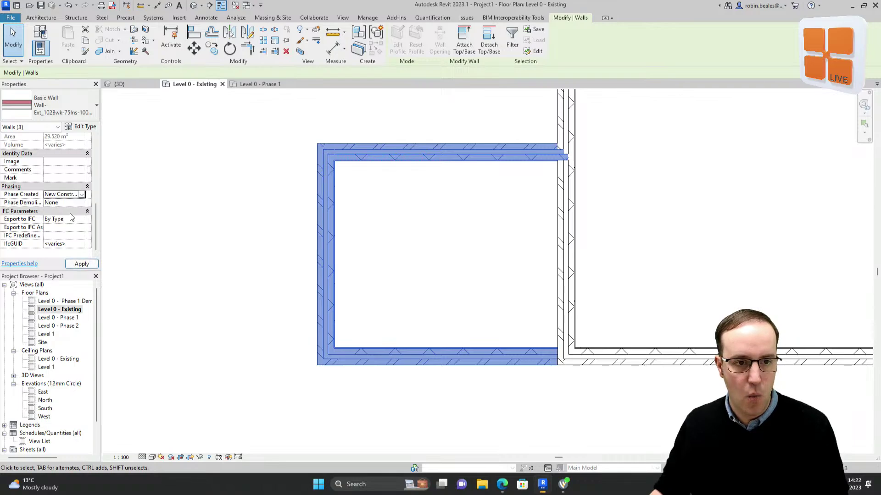
left_click(81, 262)
left_click(404, 250)
Check the main building and phase filter in Level 0 - Existing, and view the extension in Level 0 - Phase 1.
left_click_drag(668, 439, 549, 257)
scroll(513, 261, "down", 2)
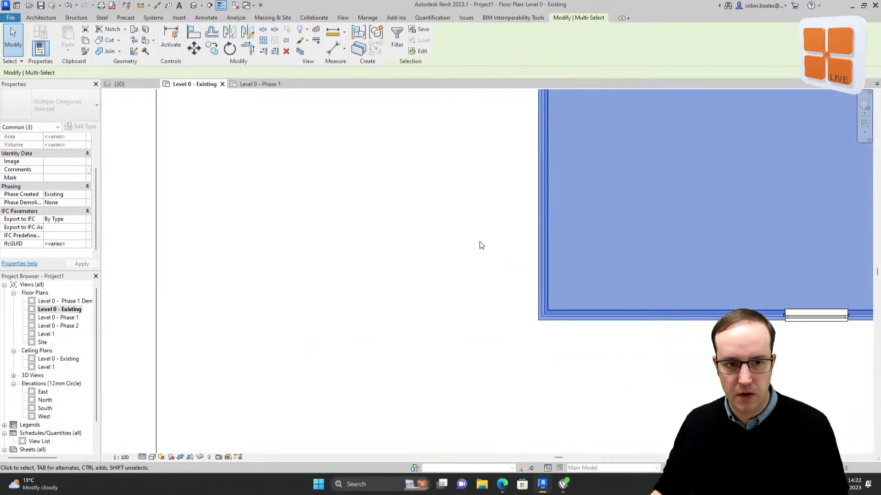
left_click(481, 246)
mouse_move(481, 245)
middle_mouse_down()
mouse_move(422, 257)
mouse_move(269, 322)
middle_mouse_up()
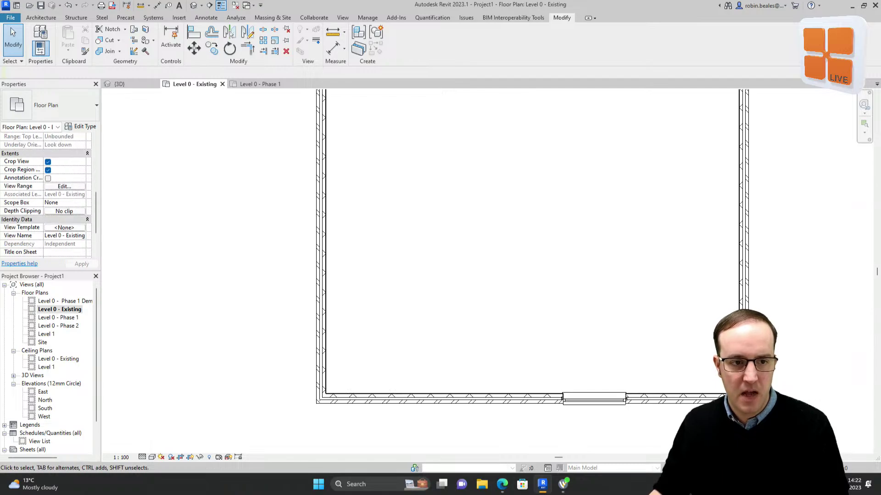
scroll(26, 204, "down", 3)
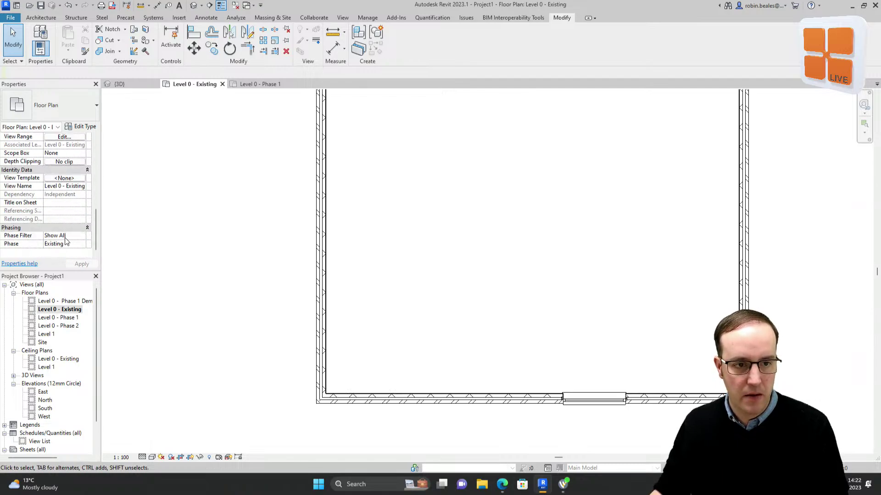
double_click(66, 318)
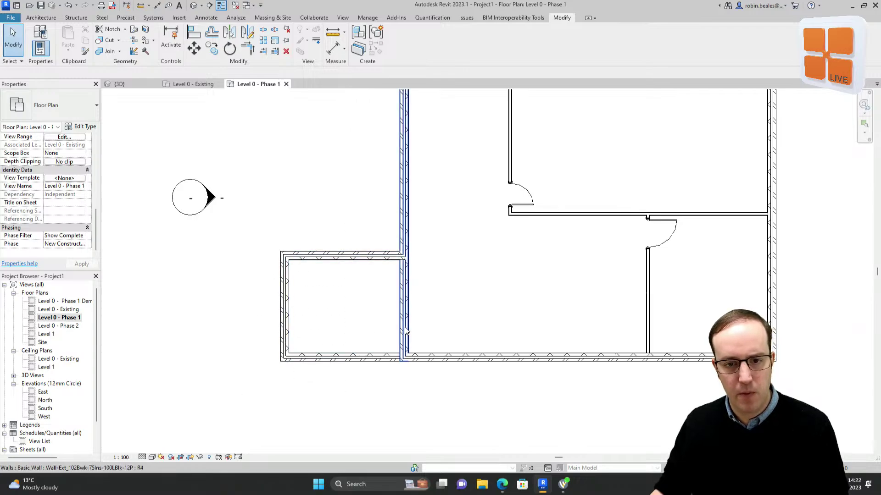
Cut a rectangular wall opening about 2611 mm wide in the main building's wall between the extension and the house in Level 0 - Phase 1.
middle_click_drag(363, 306, 339, 317)
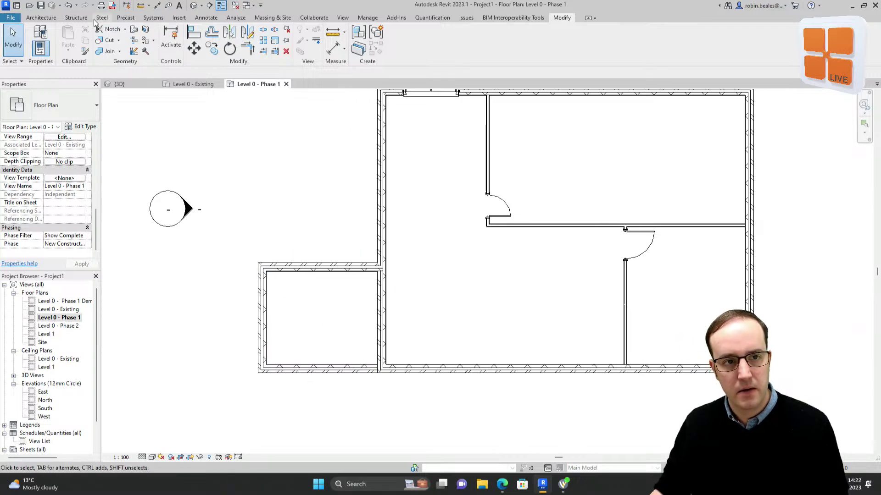
left_click(35, 17)
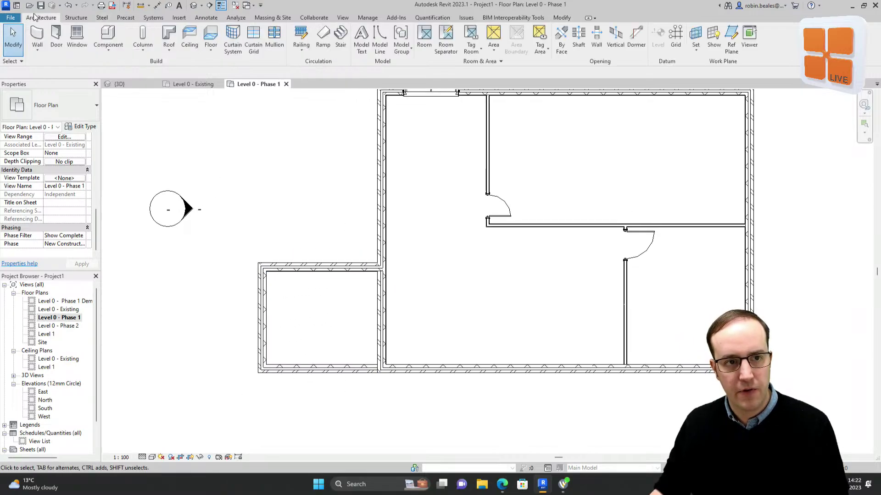
left_click(596, 43)
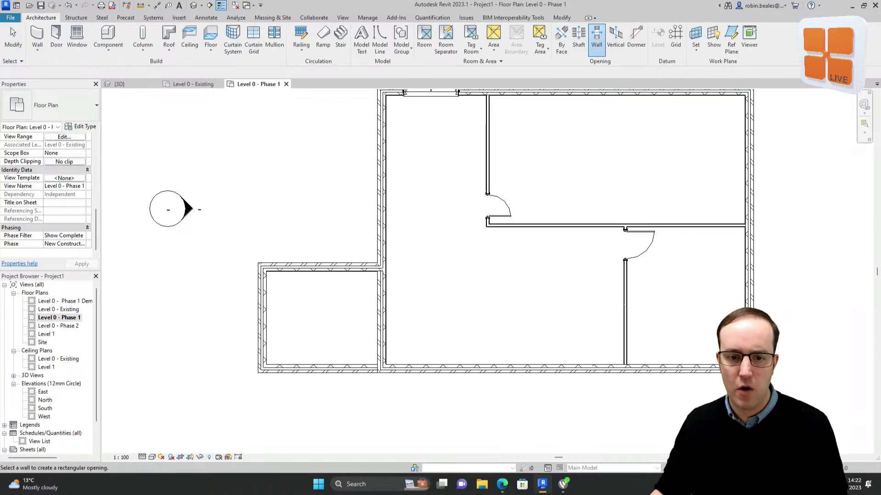
left_click(378, 281)
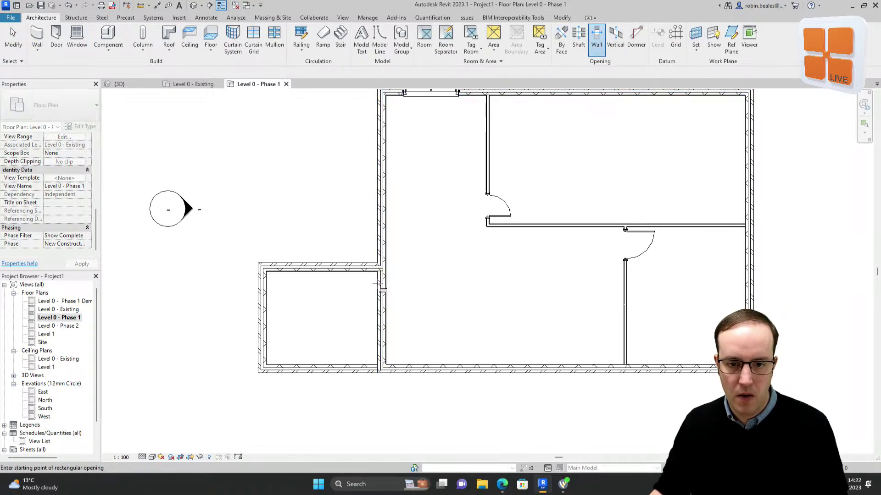
left_click(380, 284)
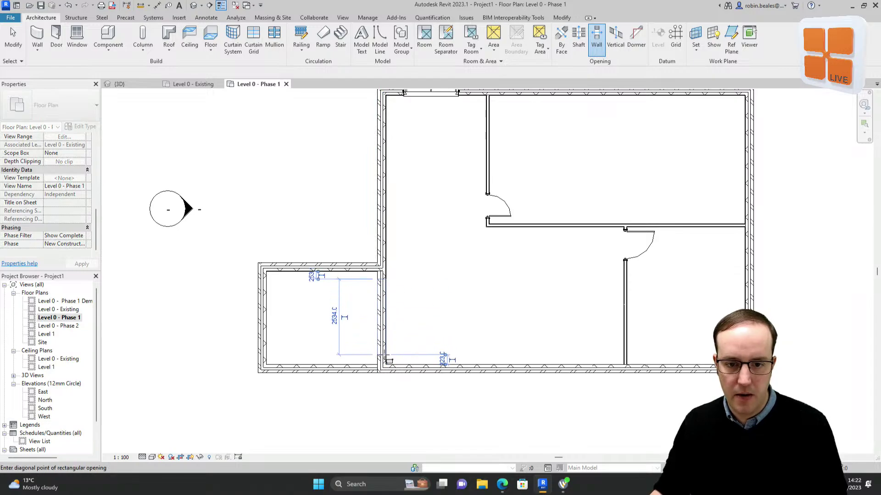
left_click(385, 357)
key("Escape")
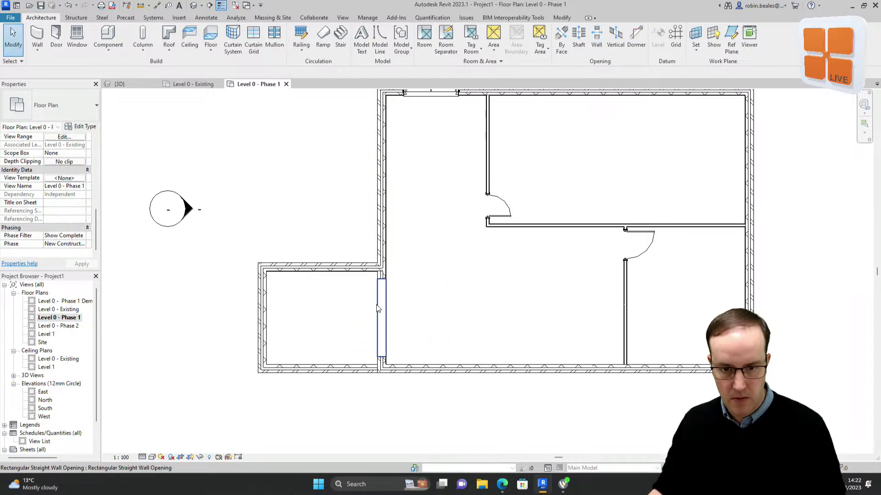
Inspect the wall opening's Phase Created property and compare its display in Level 0 - Existing and Level 0 - Phase 1.
left_click(380, 308)
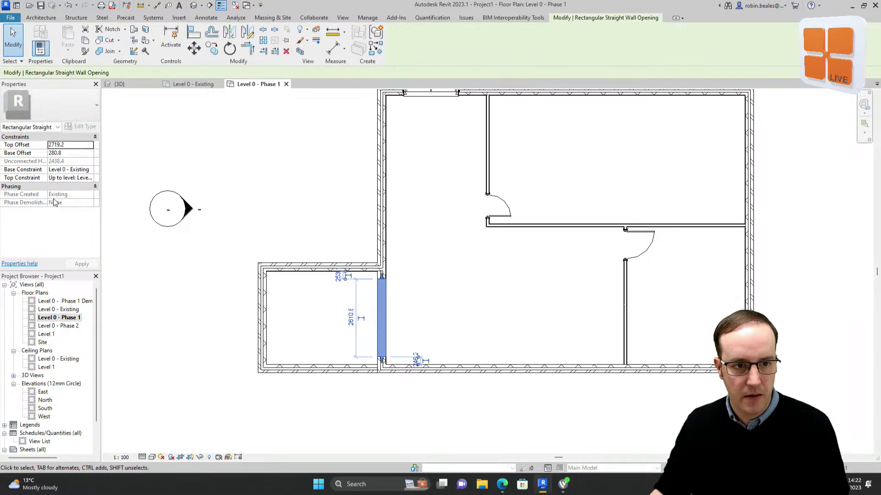
left_click(72, 195)
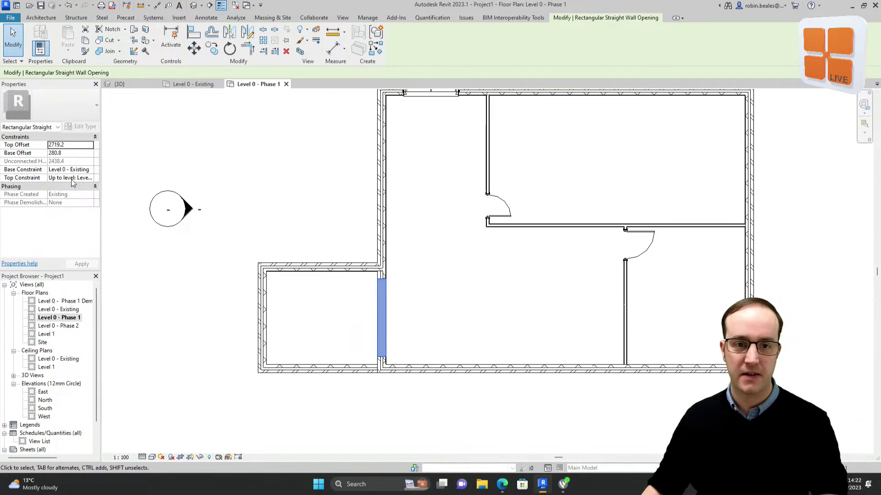
left_click(238, 183)
left_click(193, 84)
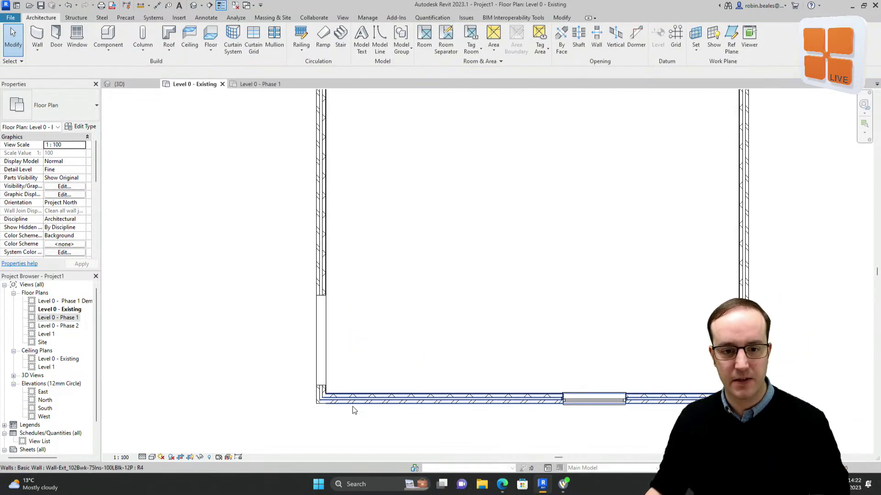
left_click(253, 83)
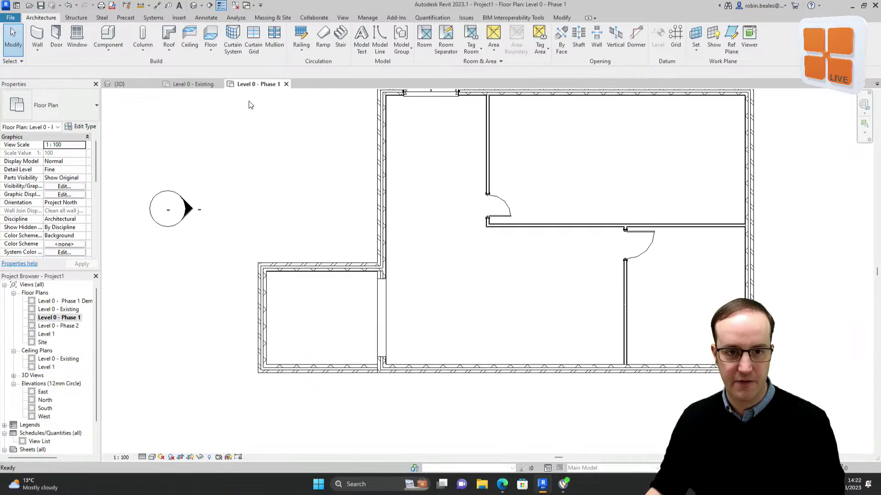
Delete the rectangular opening from the wall between the extension and the main building.
key("Tab")
left_click(381, 321)
left_click(311, 323)
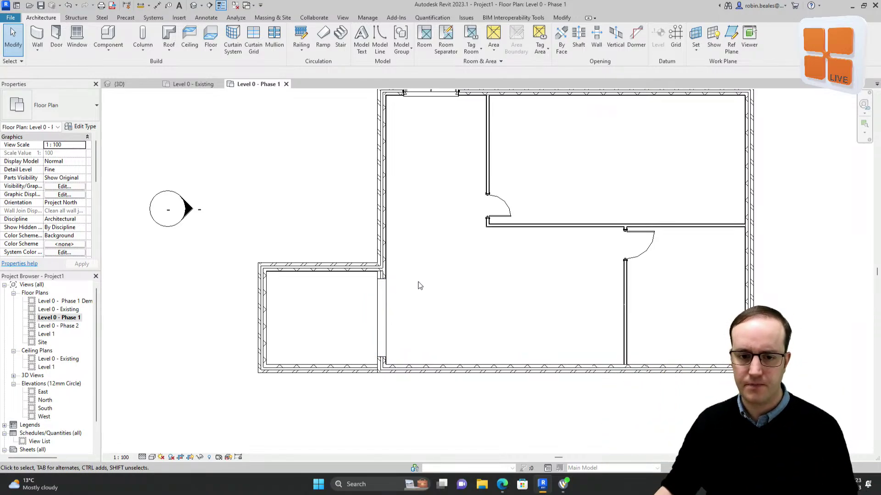
left_click(382, 317)
key("Delete")
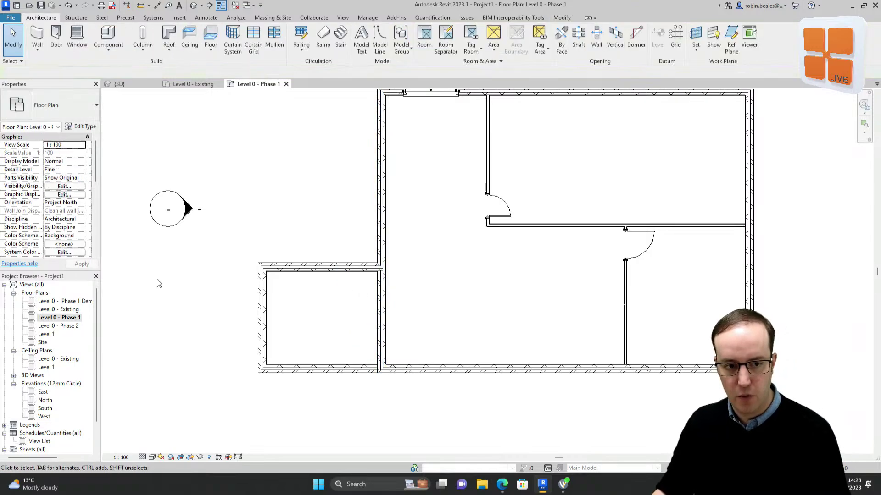
Compare the main building wall in Level 0 - Existing and Level 0 - Phase 1, and examine where the extension walls meet it.
double_click(57, 309)
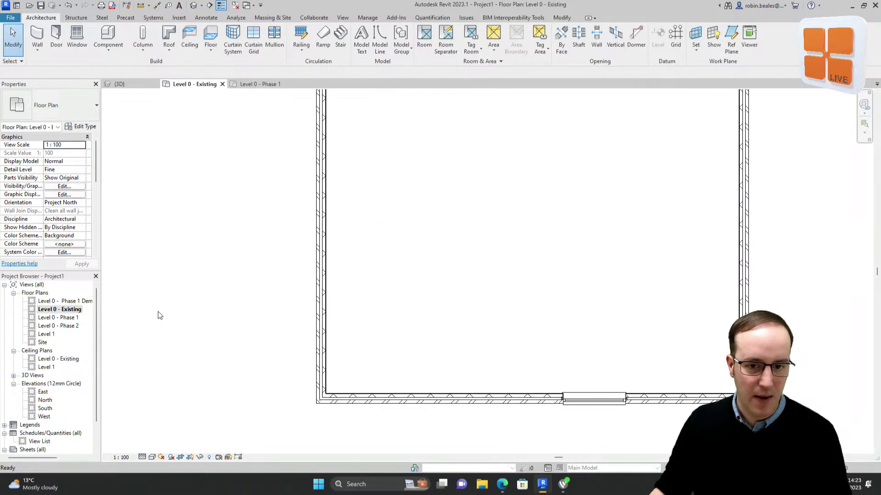
double_click(65, 317)
scroll(372, 279, "up", 2)
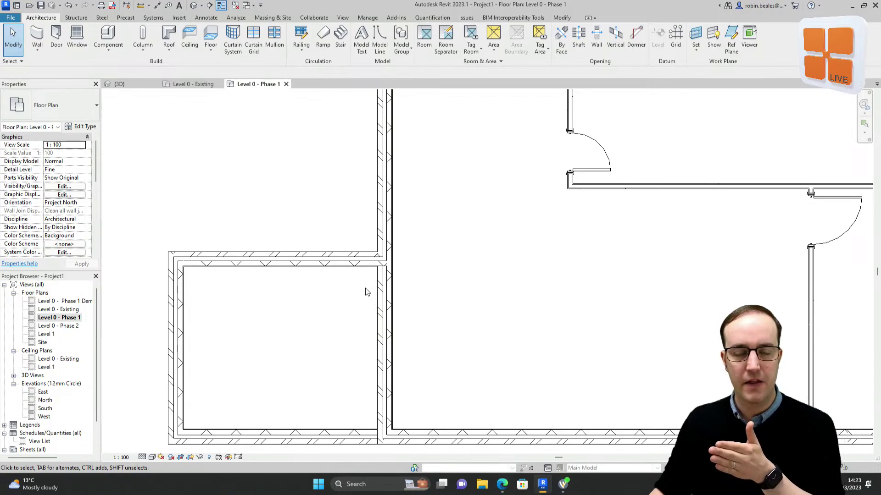
scroll(372, 286, "down", 2)
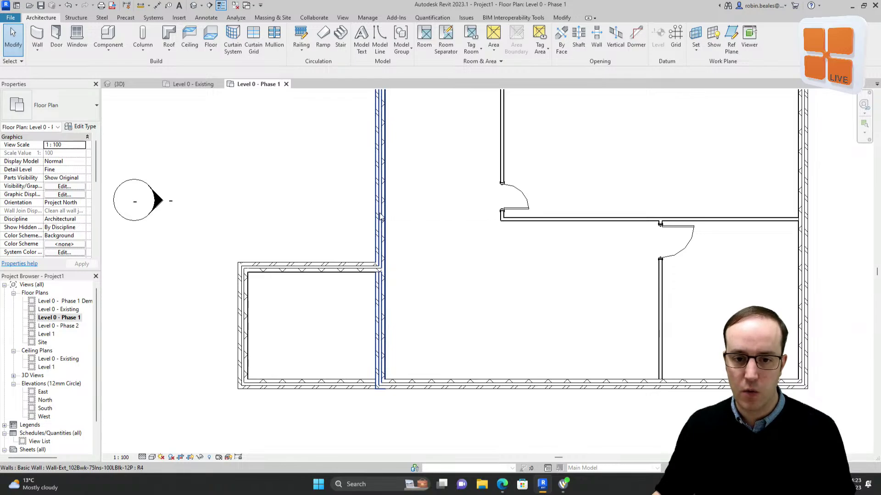
middle_click_drag(356, 139, 338, 205)
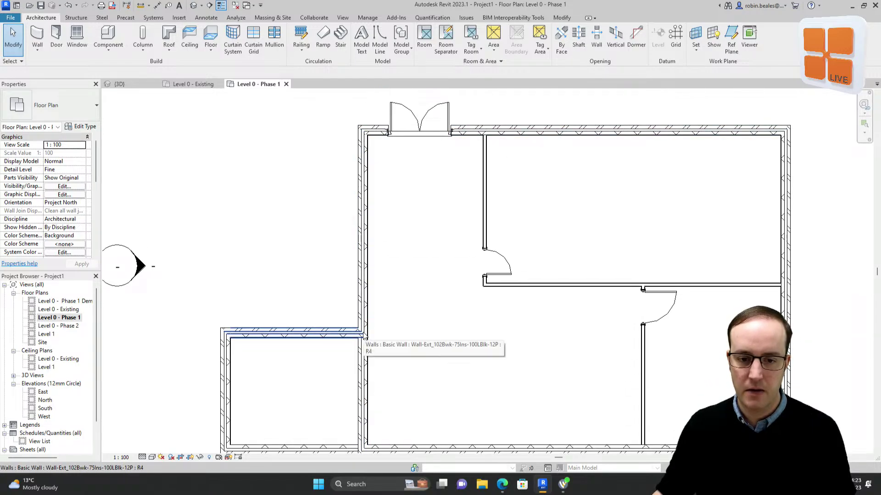
middle_click_drag(365, 339, 366, 239)
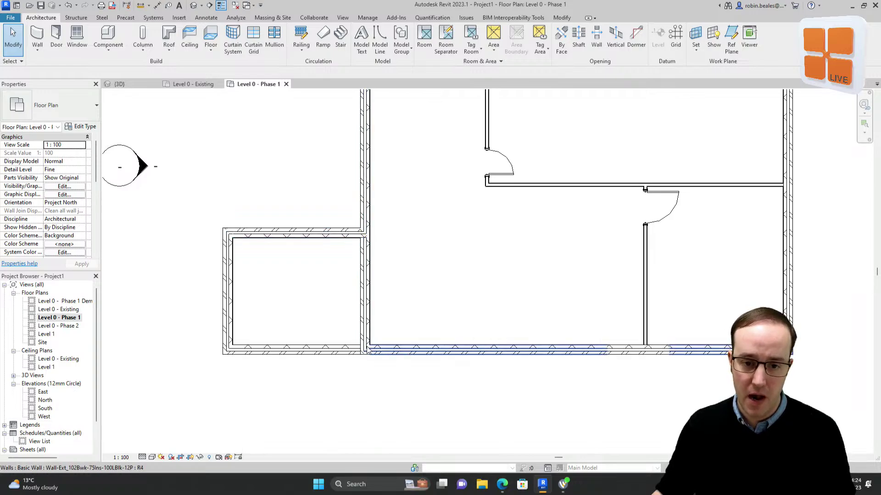
left_click_drag(402, 171, 440, 288)
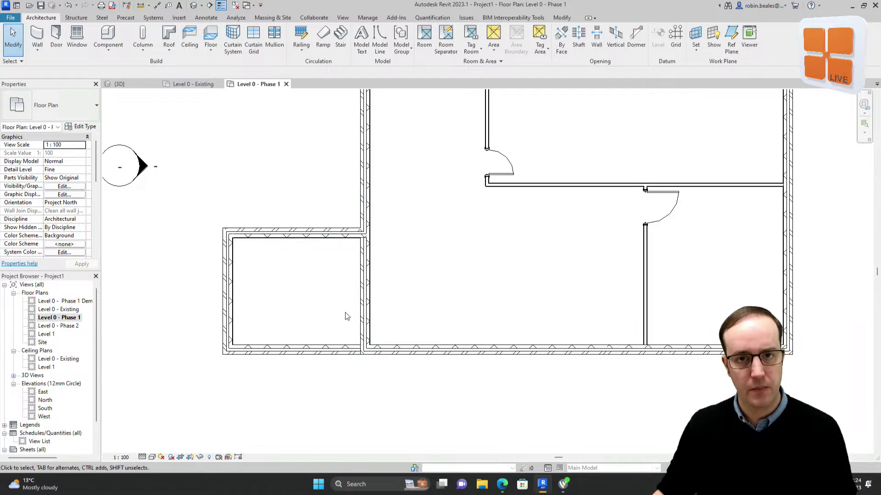
scroll(397, 262, "down", 4)
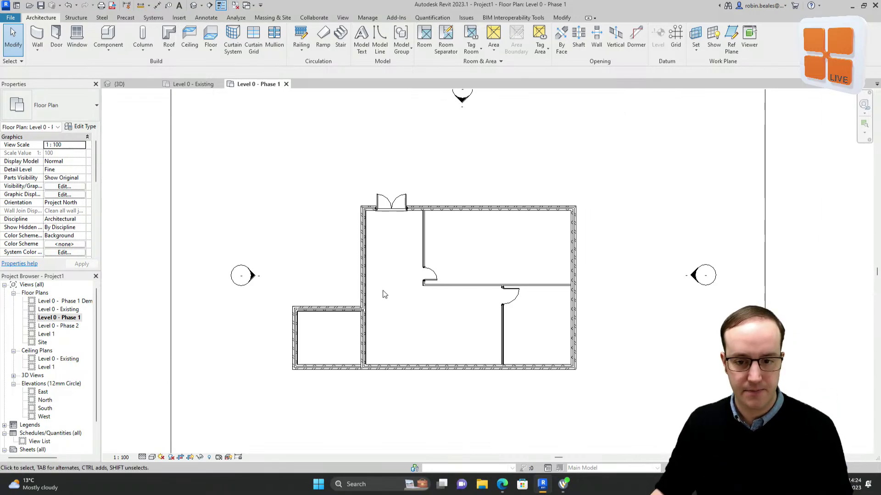
Delete the three extension walls from Level 0 - Phase 1.
left_click_drag(320, 373, 279, 280)
key("Delete")
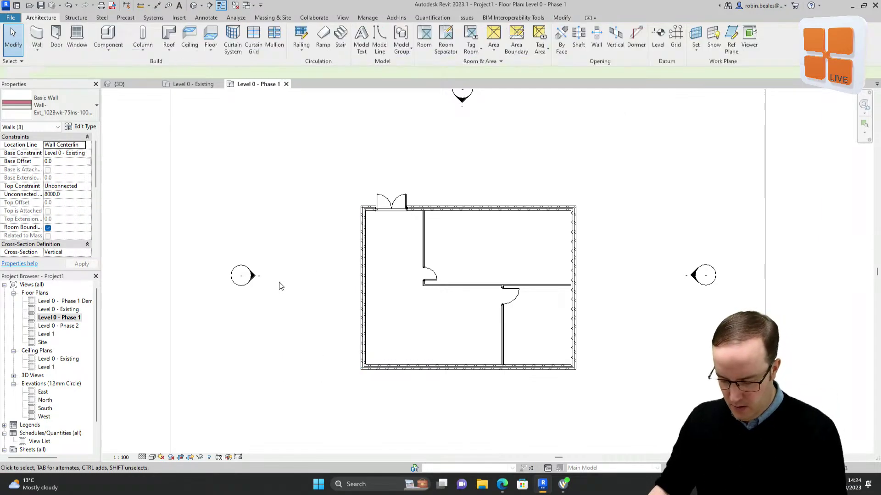
middle_click_drag(348, 291, 338, 232)
scroll(338, 232, "down", 1)
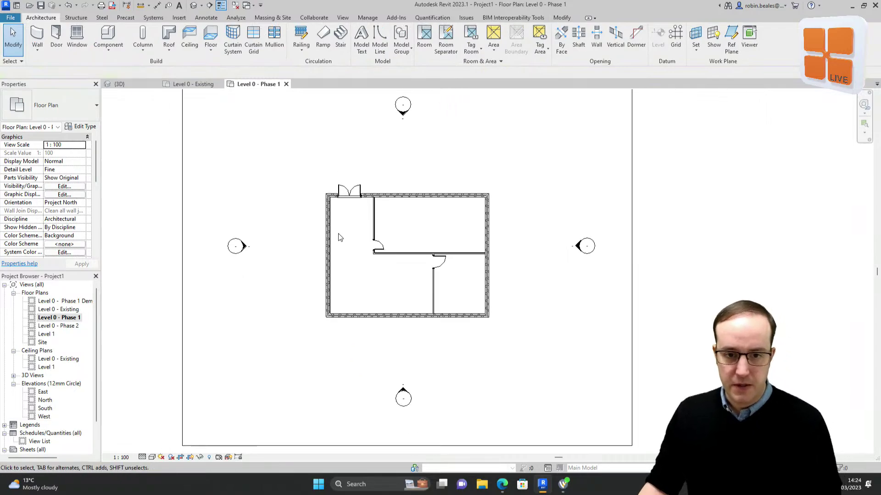
Close all open views of the current project and create a new project from the Construction Template.
left_click(286, 83)
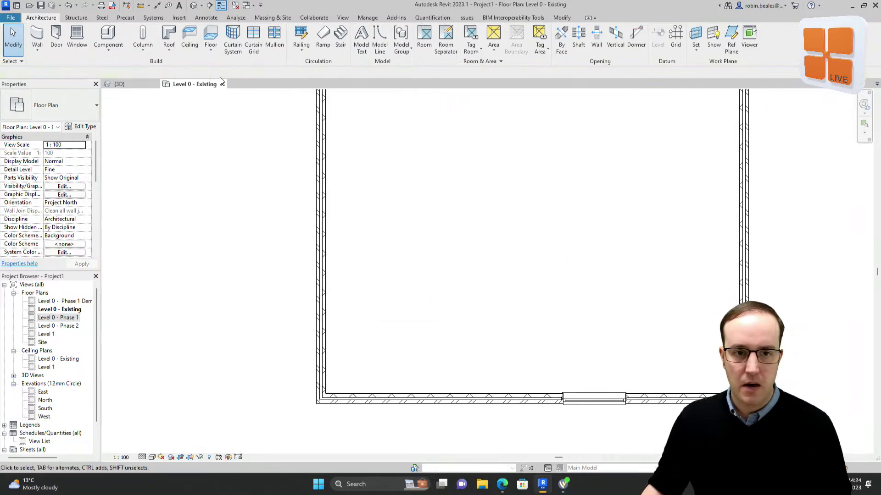
left_click(222, 84)
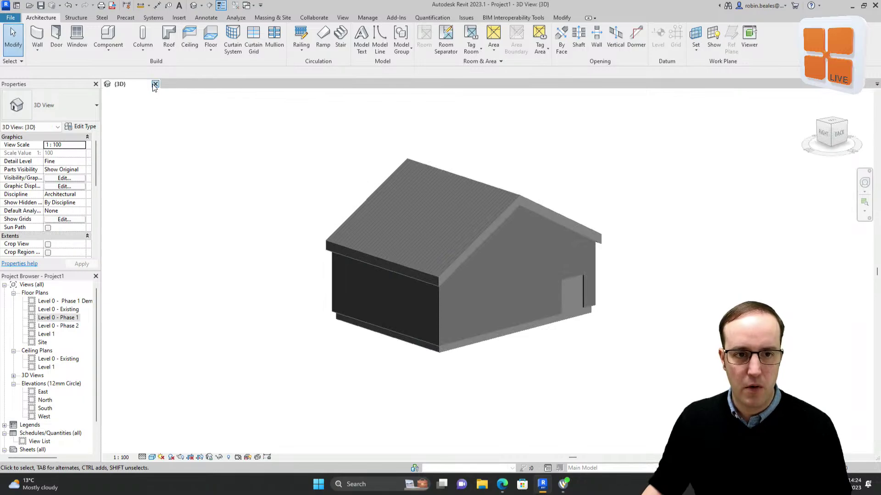
left_click(154, 85)
left_click(459, 241)
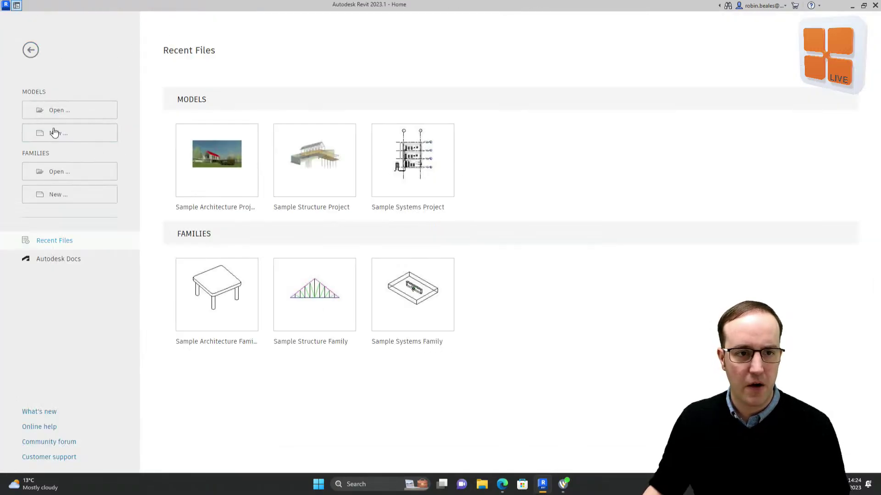
left_click(53, 133)
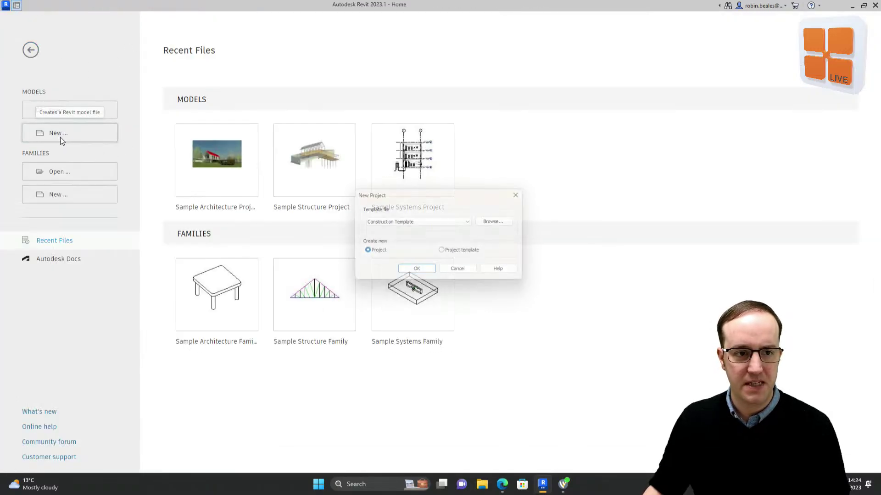
left_click(425, 273)
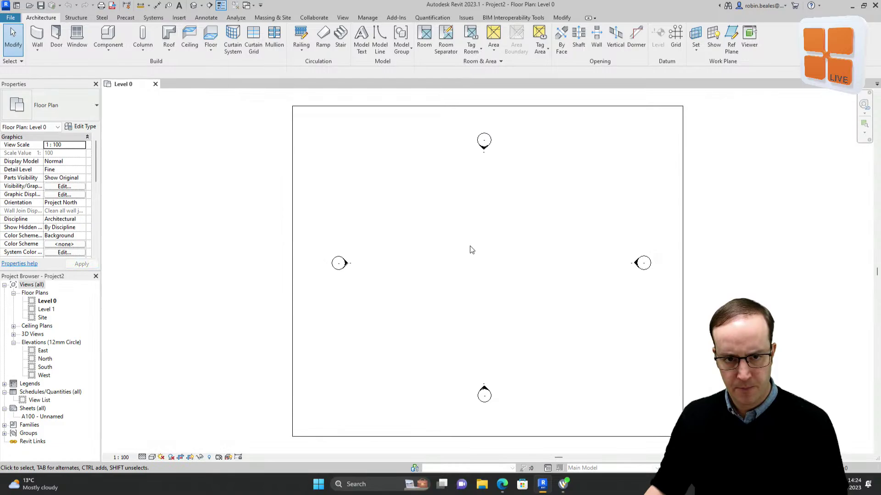
middle_click_drag(470, 246, 434, 241)
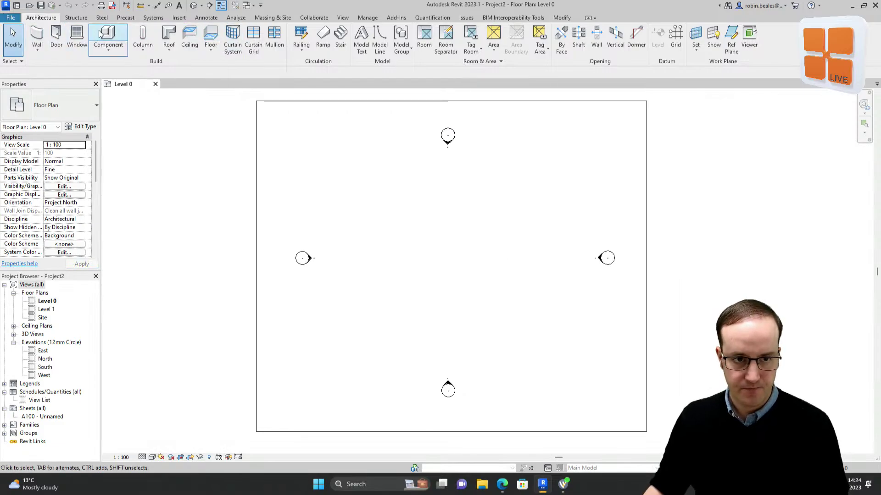
left_click(37, 35)
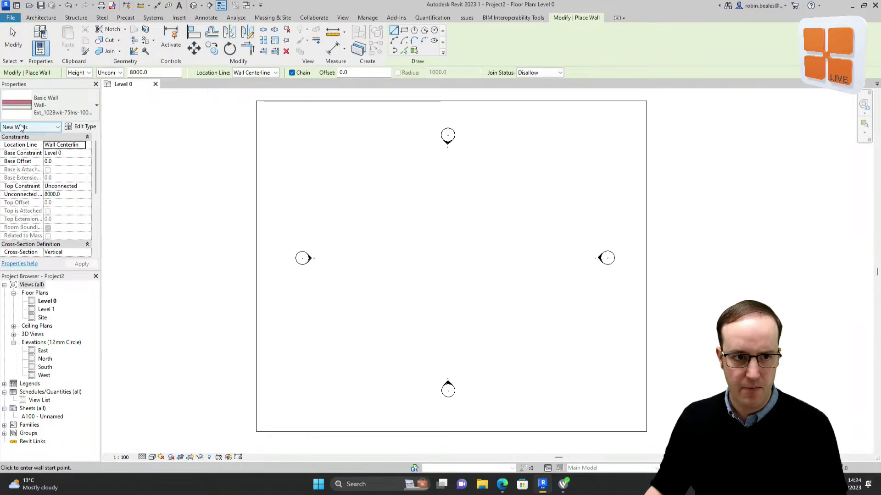
left_click(401, 208)
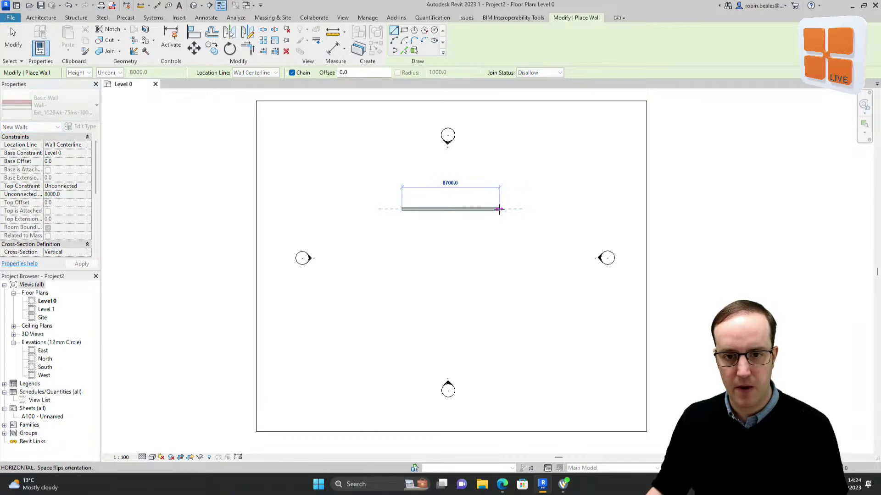
left_click(499, 209)
left_click(499, 304)
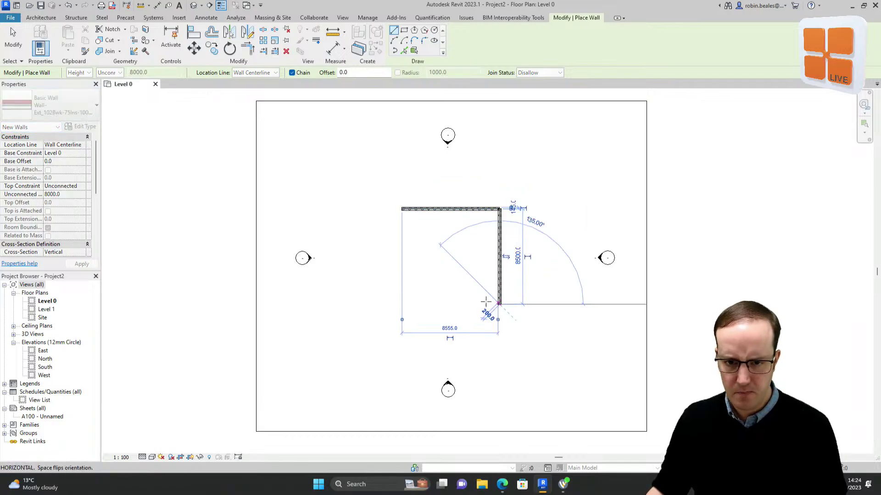
left_click(402, 303)
left_click(402, 209)
right_click(366, 184)
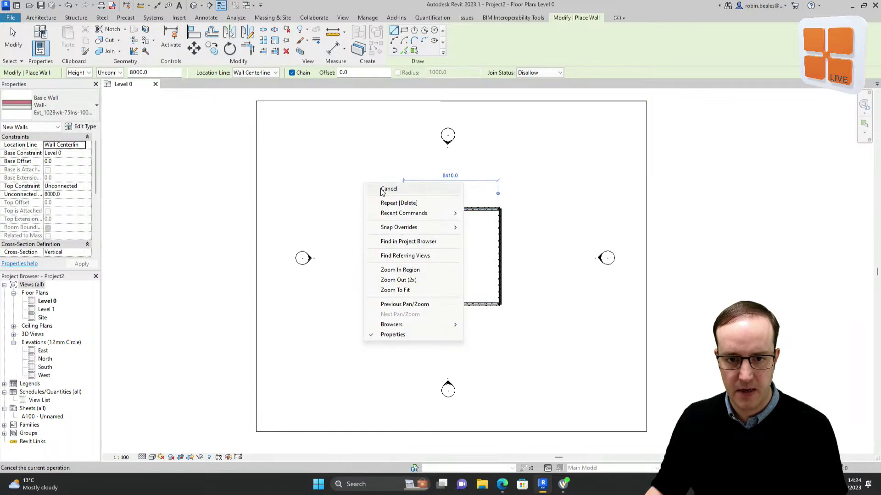
left_click(383, 189)
right_click(383, 190)
left_click(409, 197)
left_click_drag(354, 177, 532, 317)
key("Delete")
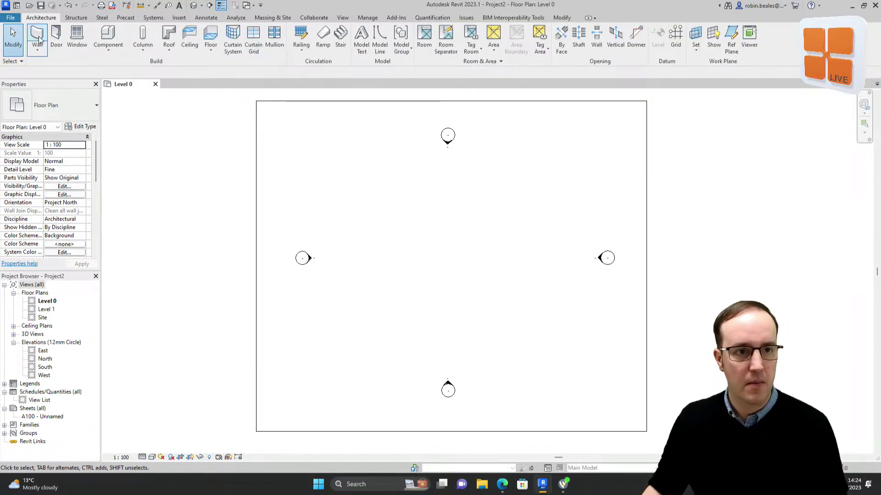
Draw a closed rectangle of four exterior walls, about 9700 by 10000 mm, between the elevation markers with join status set to Allow.
key("w")
key("a")
left_click(539, 73)
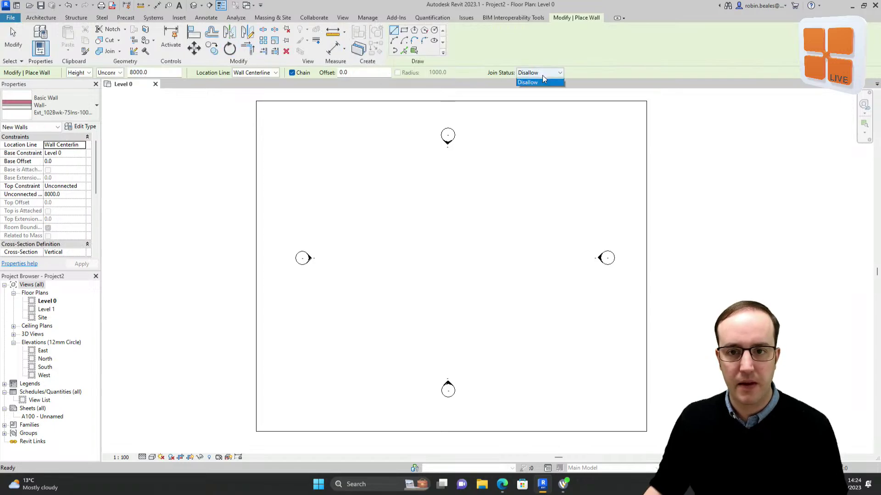
left_click(532, 81)
left_click(40, 18)
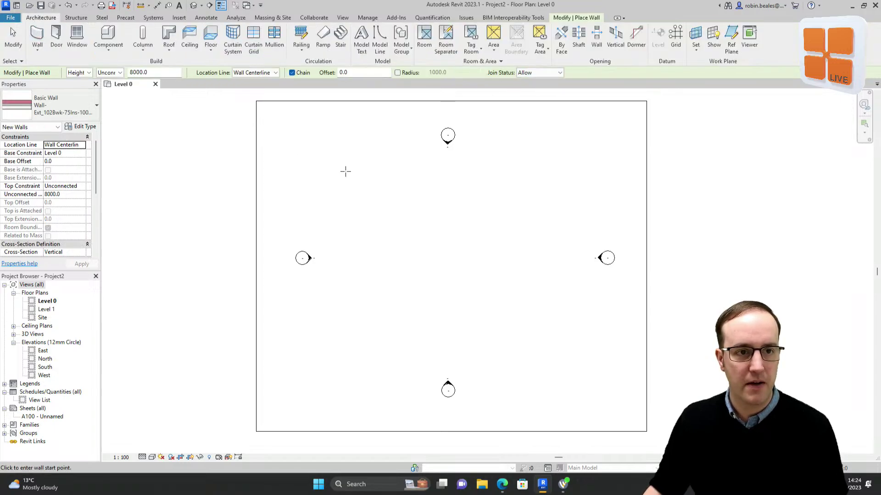
left_click(397, 197)
left_click(507, 196)
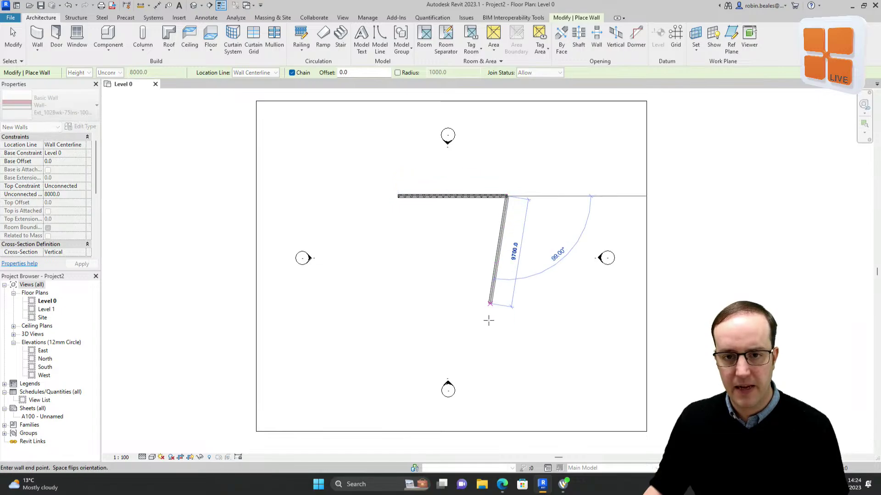
left_click(506, 312)
left_click(398, 312)
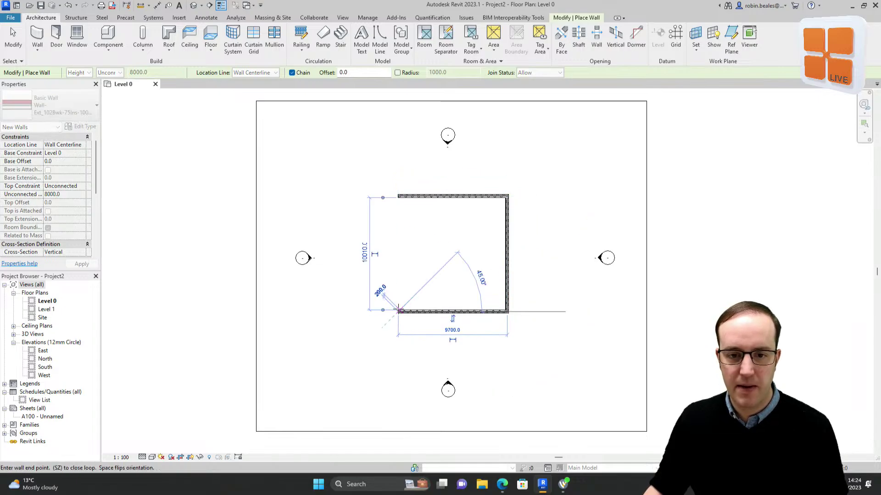
left_click(398, 196)
key("Escape")
key("Escape")
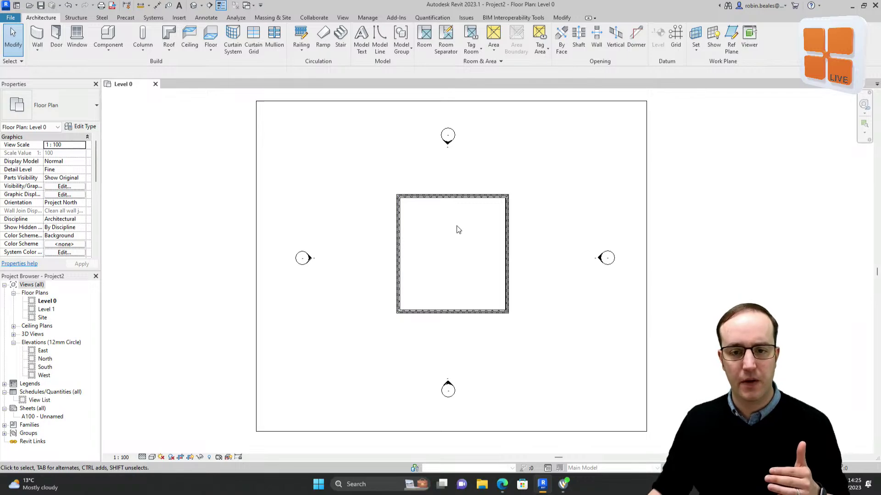
Create a floor on Level 0 with its boundary picked from all four exterior walls, extended into the wall core.
scroll(432, 232, "up", 2)
scroll(430, 230, "up", 1)
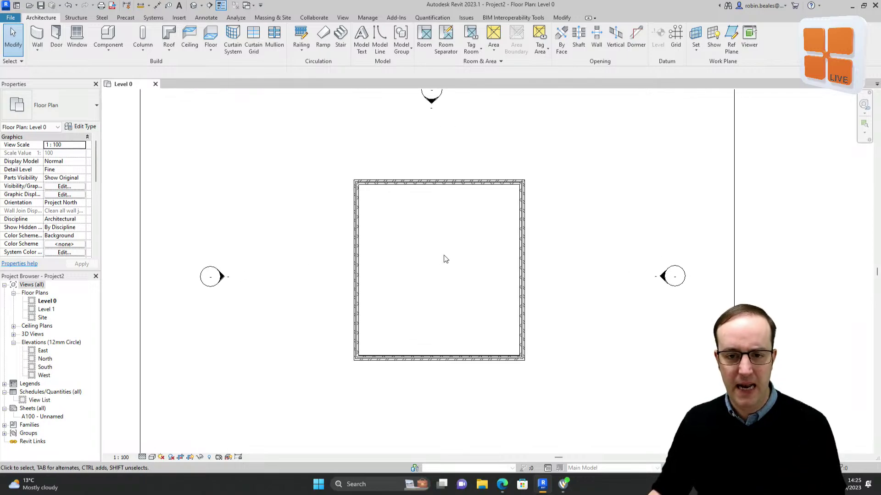
left_click(211, 34)
key("Tab")
left_click(357, 232)
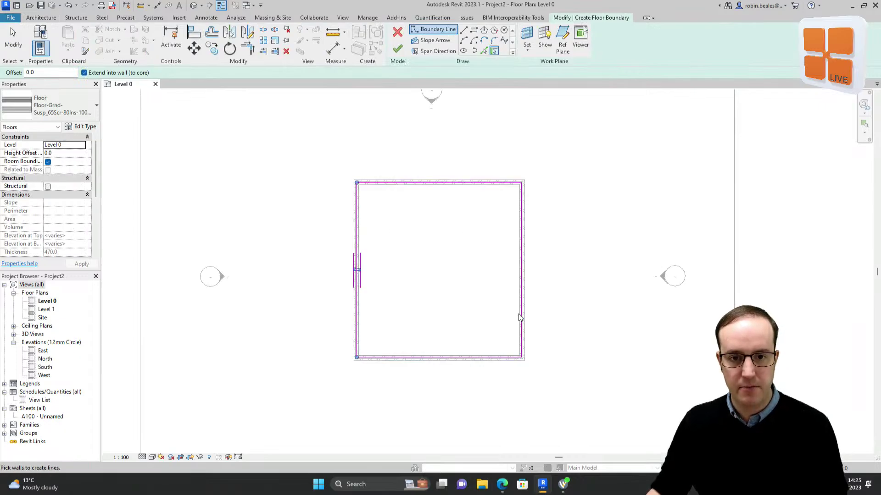
left_click(177, 225)
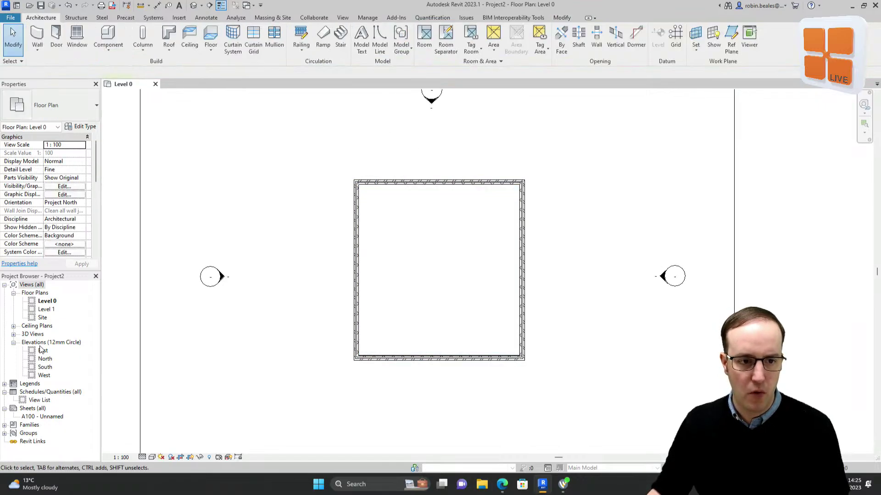
Sketch a roof footprint on Level 1 around all four exterior walls, with a 250 mm overhang and no defined slopes.
left_click(189, 34)
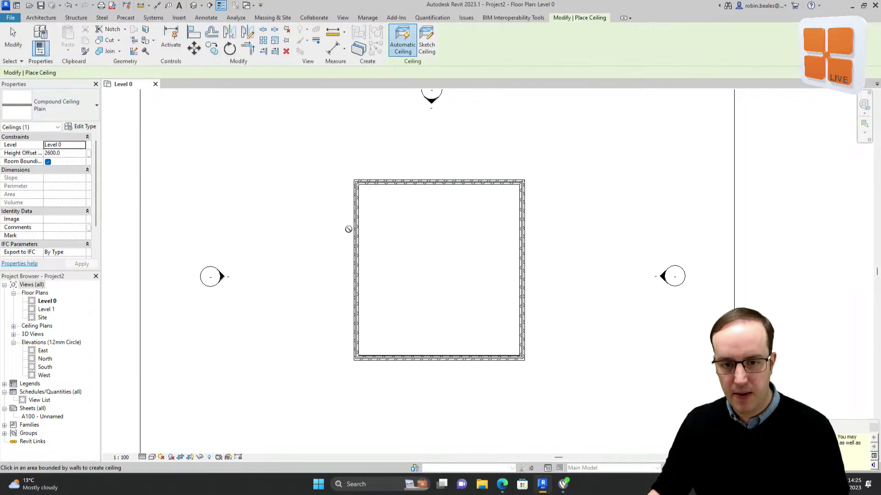
key("Escape")
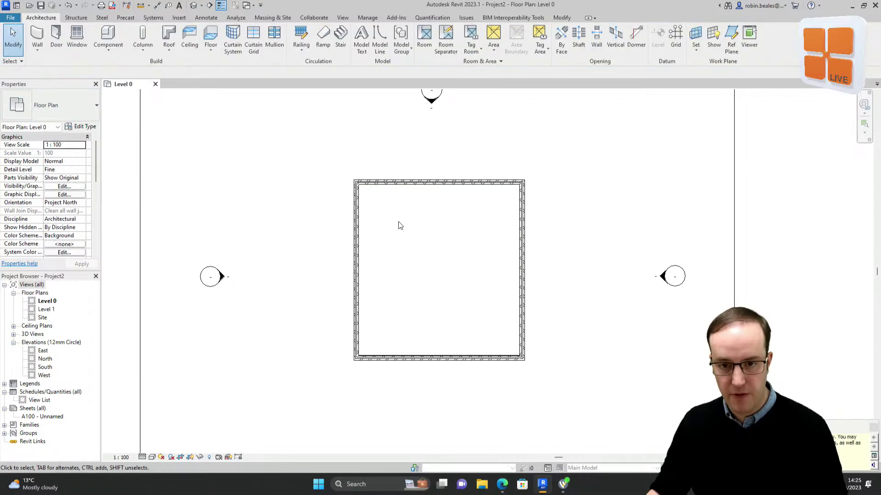
double_click(48, 310)
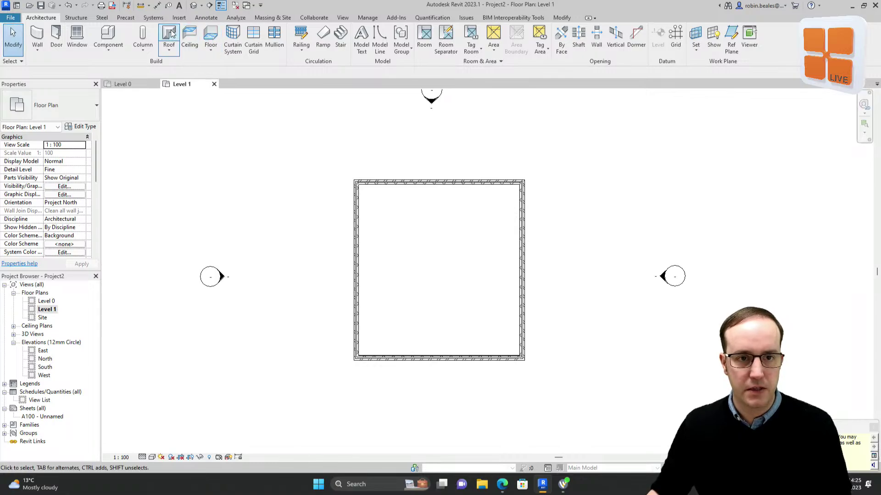
left_click(169, 35)
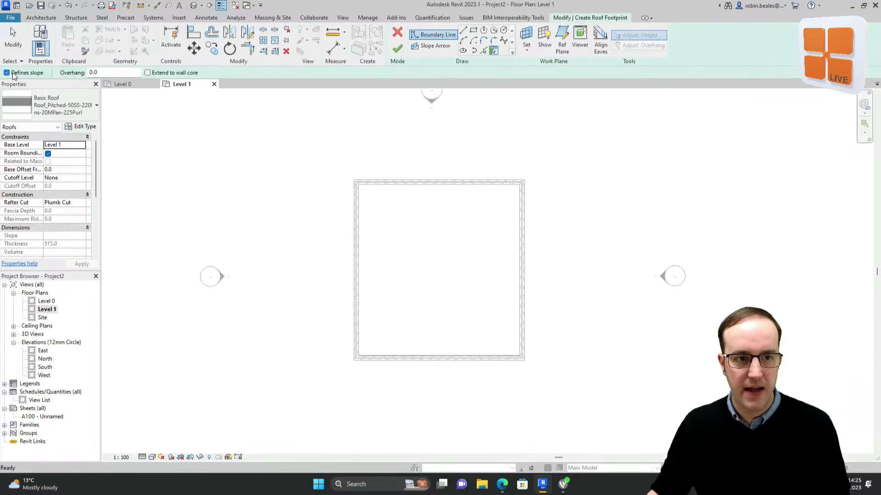
double_click(90, 72)
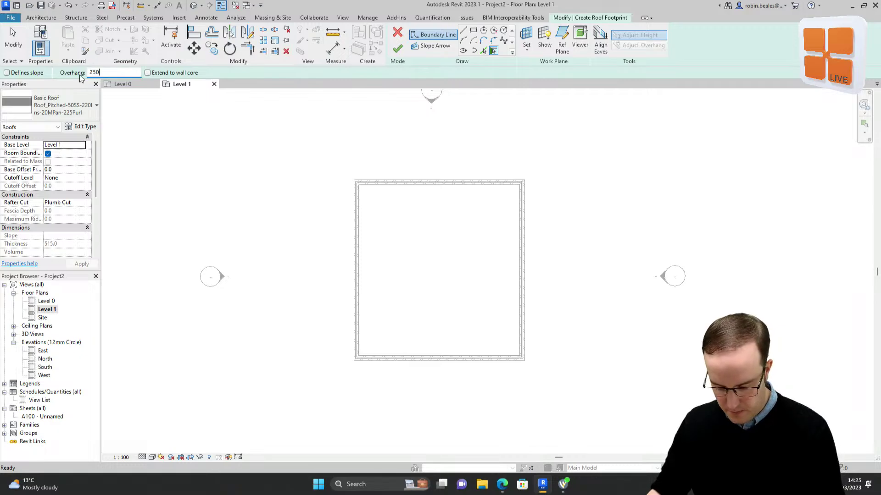
key("Return")
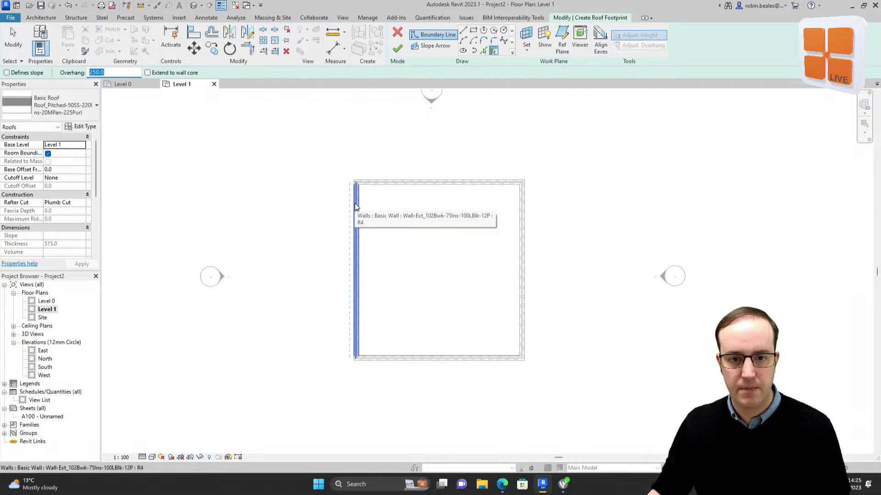
left_click(376, 180)
left_click(525, 219)
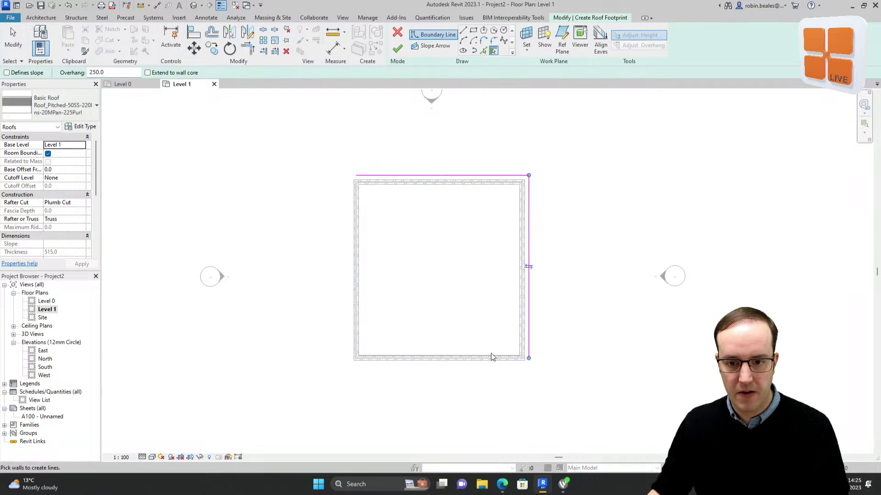
left_click(491, 357)
left_click(353, 301)
right_click(290, 208)
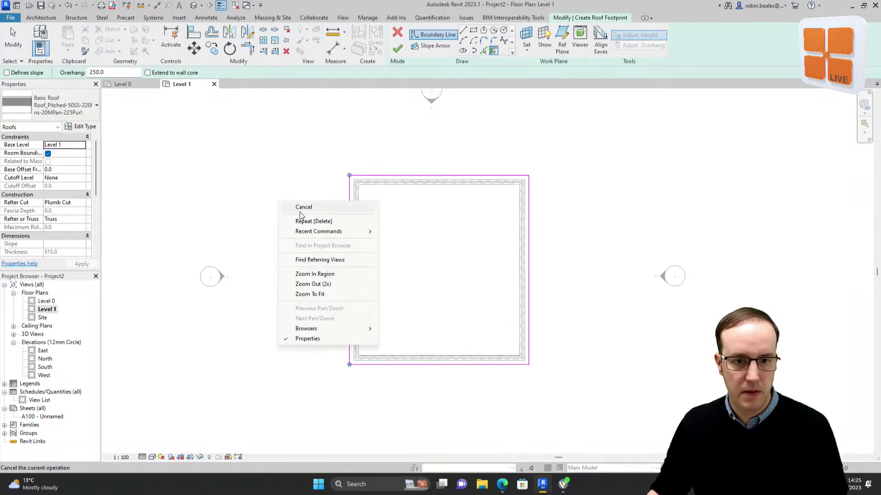
left_click(303, 214)
Make the north and south footprint edges define the slope, then finish the roof and attach the walls to it.
left_click_drag(427, 235, 415, 409)
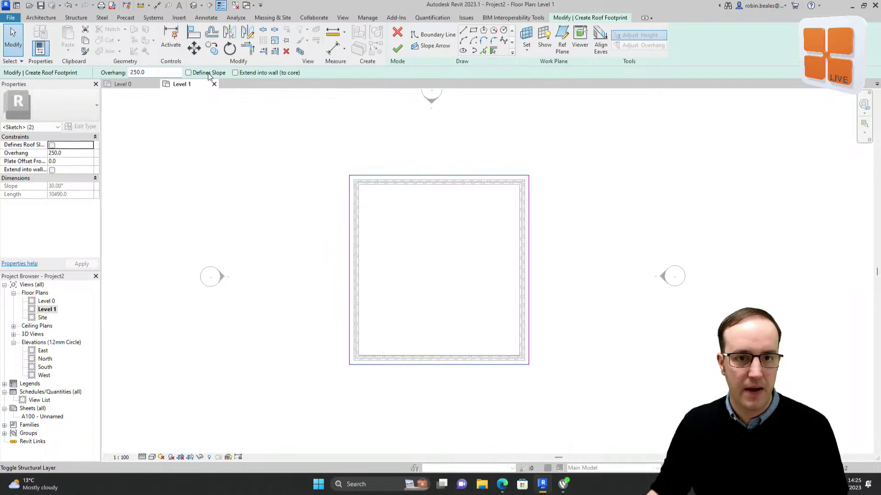
left_click(211, 74)
left_click(465, 126)
left_click(395, 54)
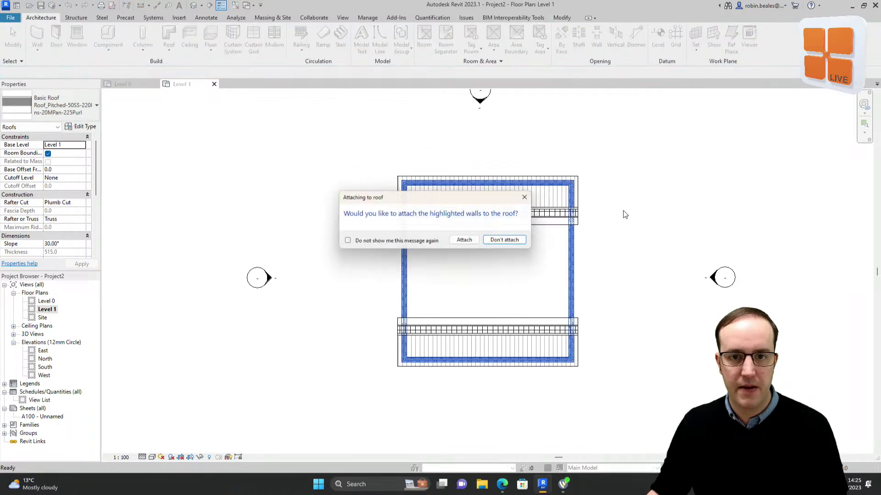
left_click(465, 243)
left_click(304, 223)
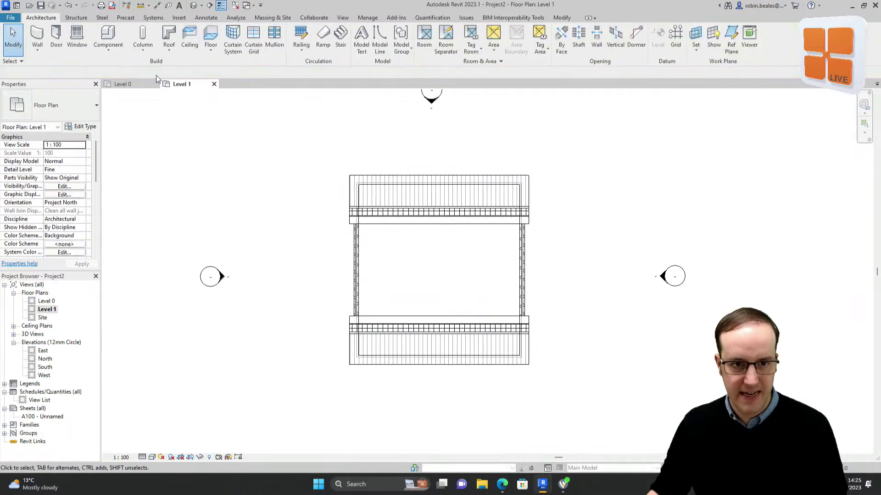
Place a Doors_ExtDbl_Flush 1810x2110mm double door in the north wall on Level 0, near its west end.
left_click(123, 84)
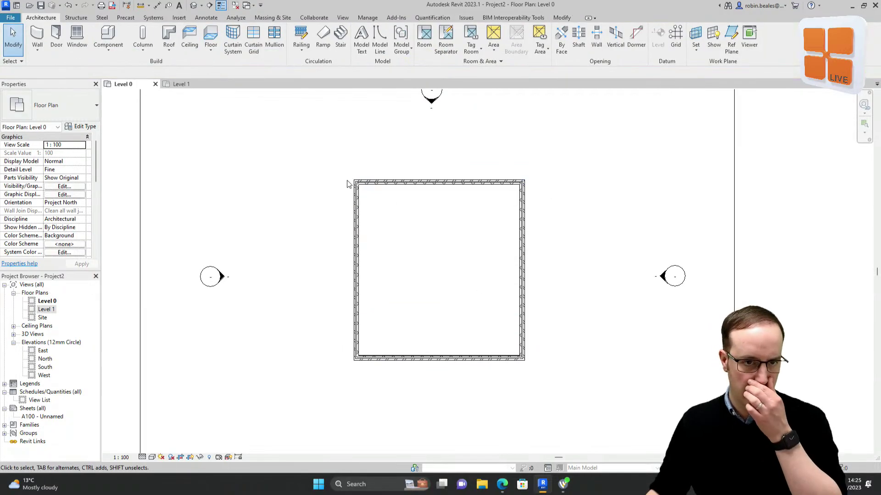
left_click(56, 36)
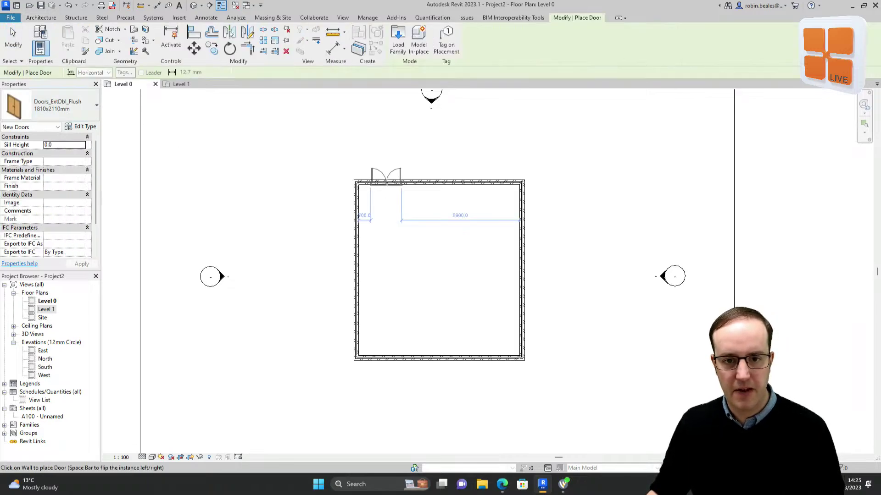
right_click(271, 139)
right_click(290, 146)
left_click(315, 153)
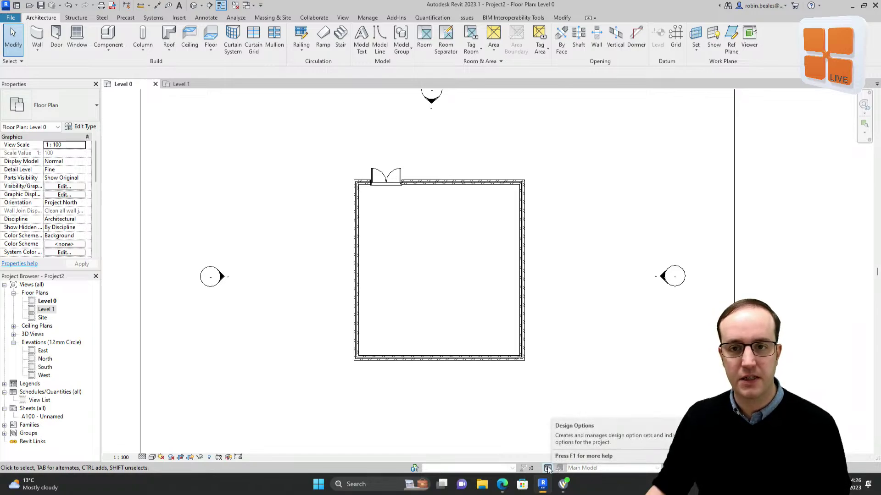
Create a new option set in the project's Design Options.
left_click(368, 17)
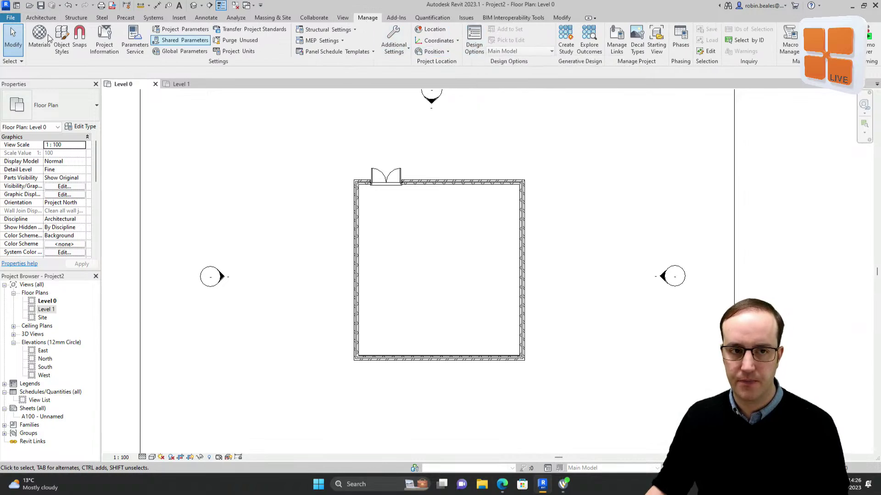
left_click(41, 17)
left_click(551, 469)
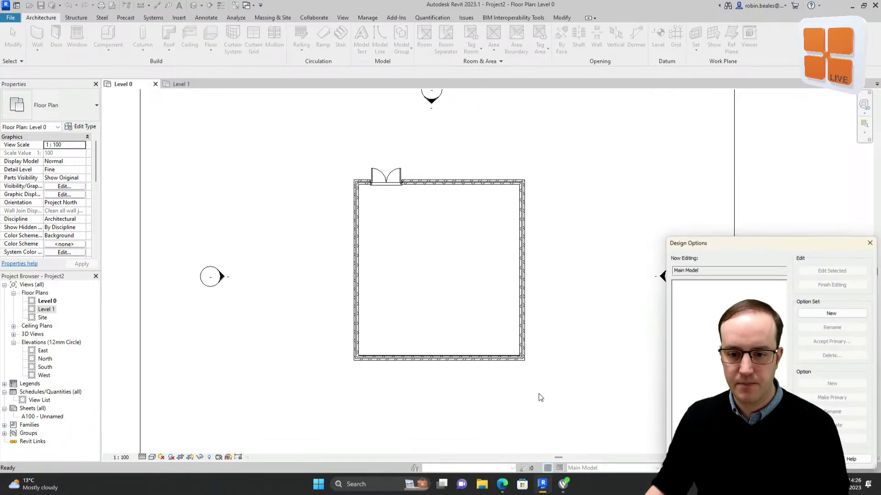
left_click_drag(726, 239, 492, 148)
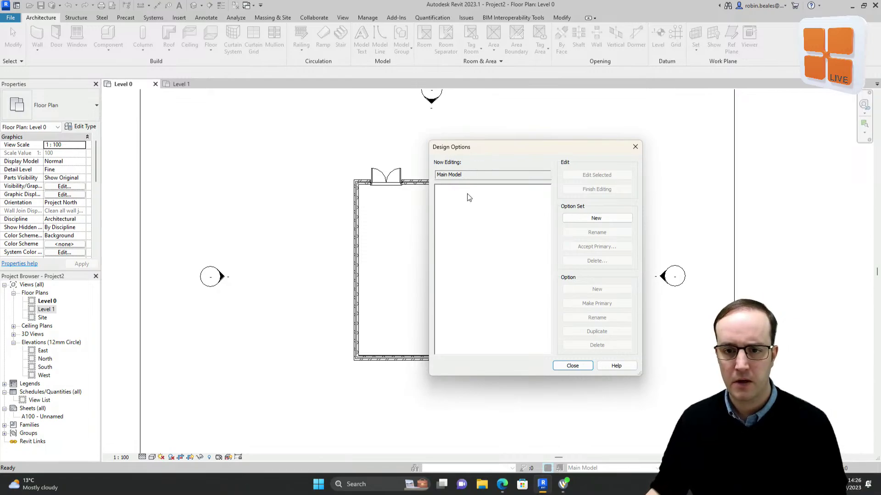
left_click_drag(473, 156, 400, 158)
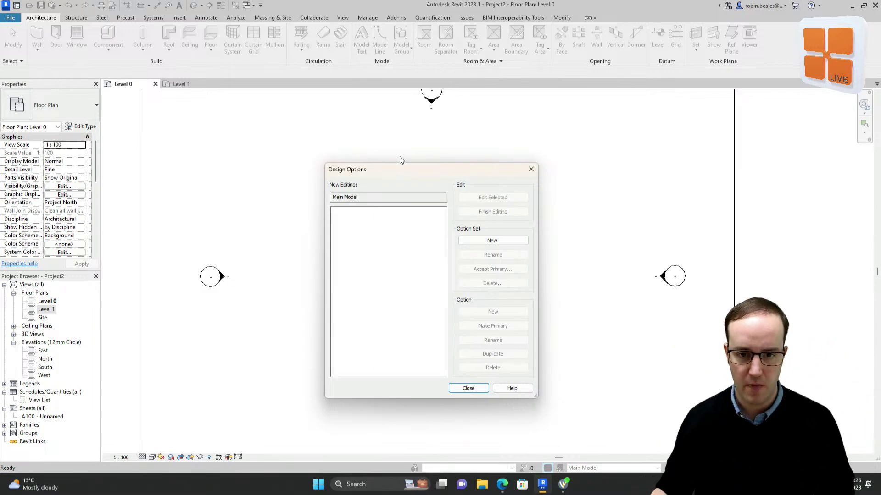
left_click(487, 241)
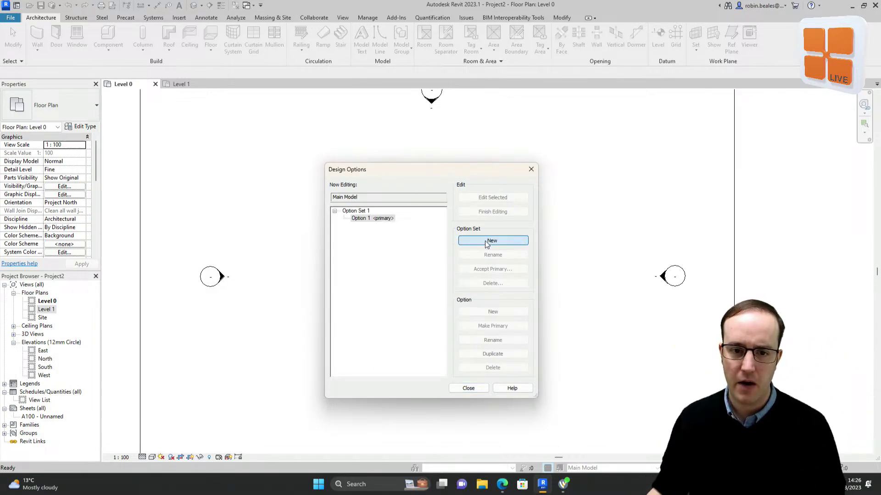
Rename the new option set to Internal Options.
left_click(351, 211)
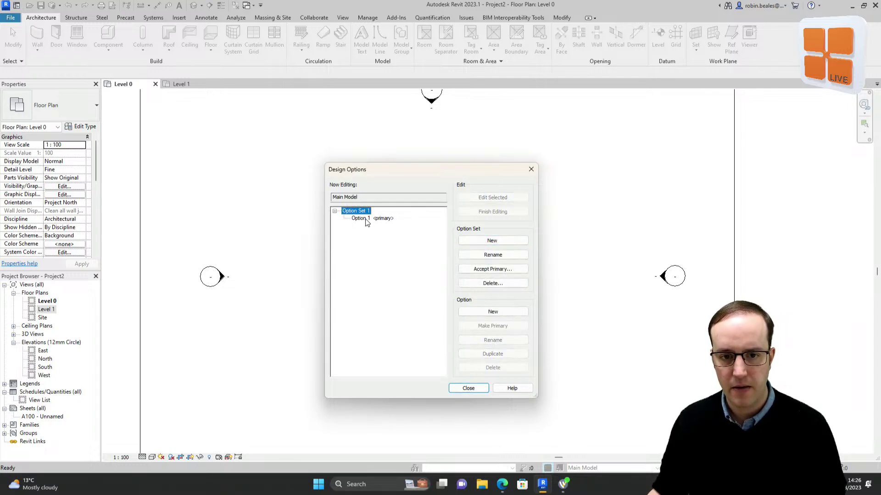
left_click(506, 256)
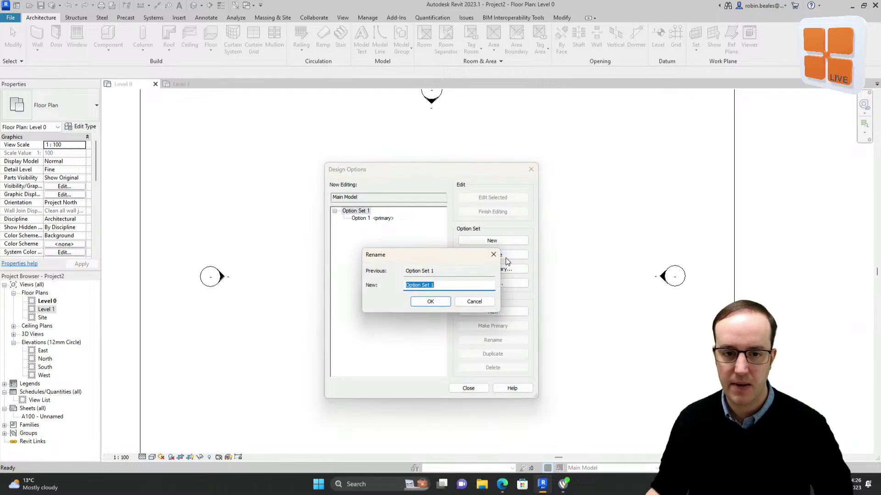
type("Internal ")
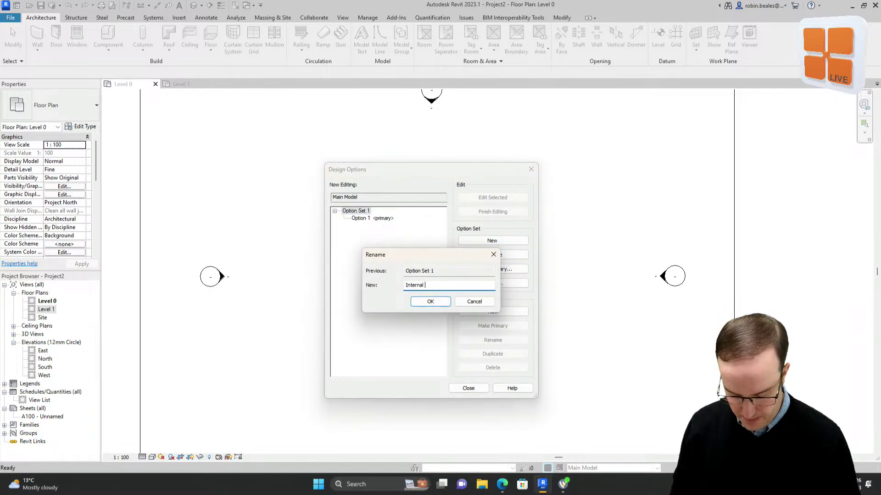
type("Options")
key("Return")
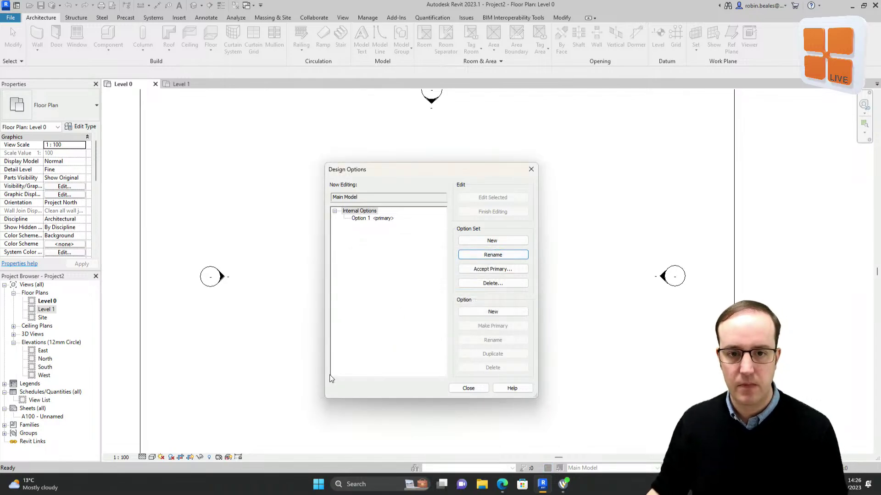
Add a second option to the Internal Options set and rename the primary option to Open Plan.
left_click(381, 219)
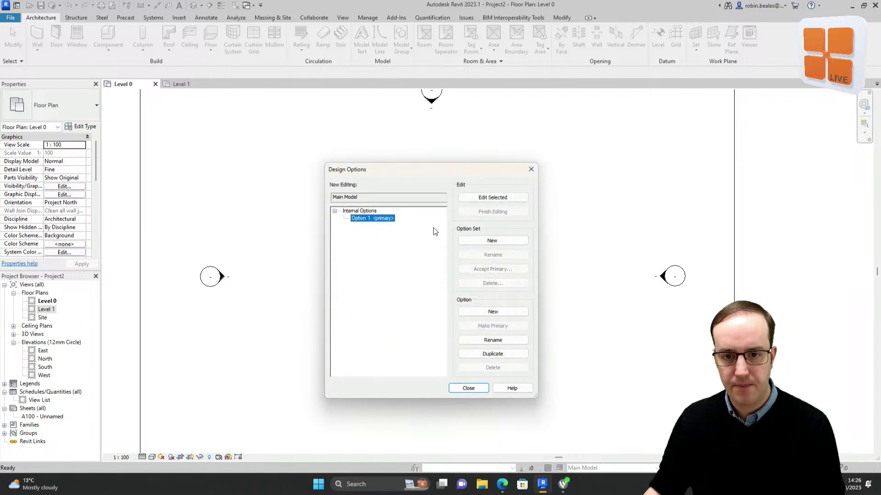
left_click(507, 313)
left_click(369, 219)
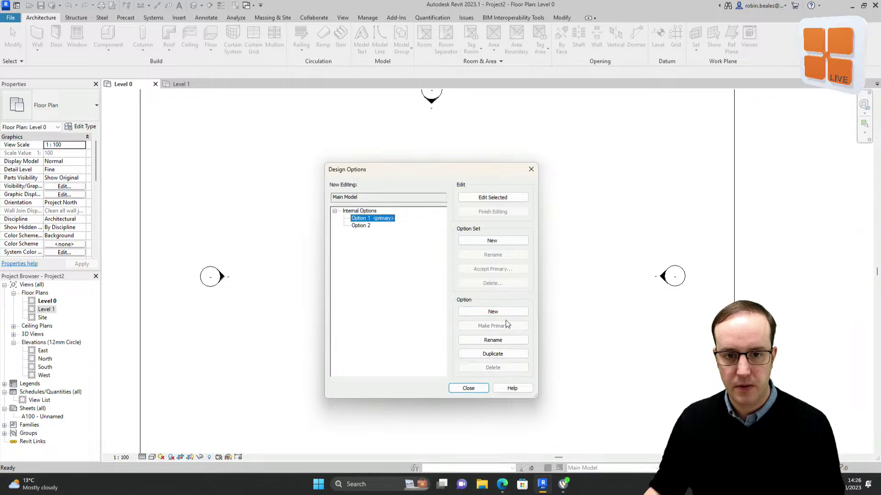
left_click(492, 341)
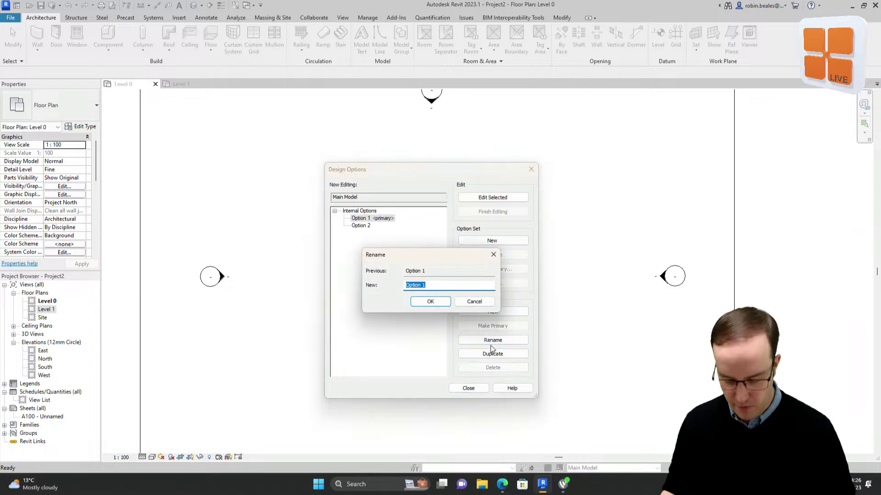
type("O")
key("Return")
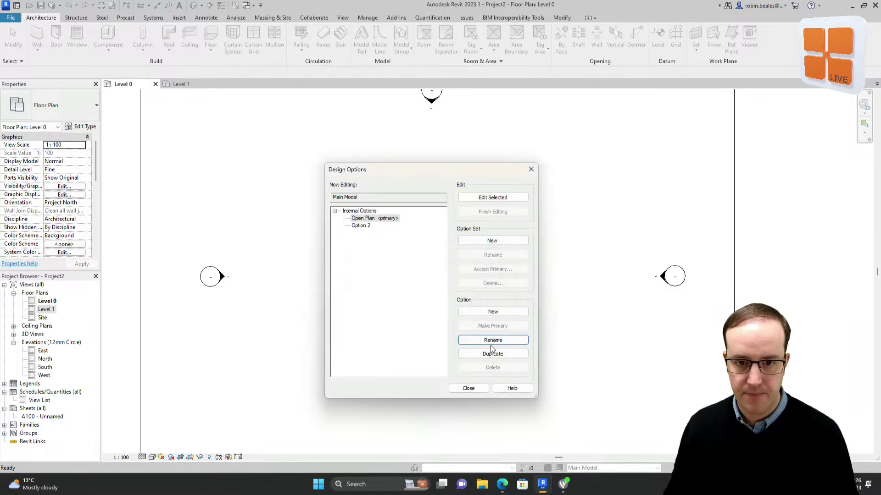
Rename Option 2 of the Internal Options set to Cozy Seperate Living and close the Design Options dialog.
left_click(359, 226)
left_click(501, 341)
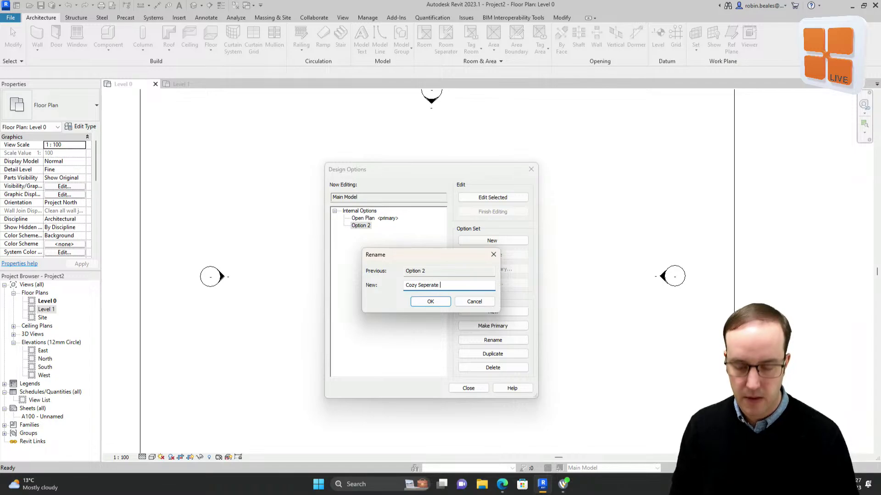
type("ng")
key("Return")
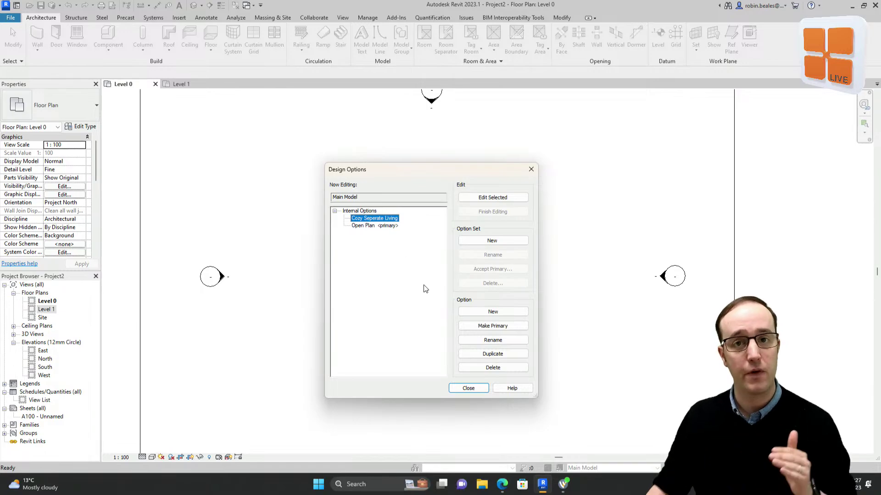
left_click(467, 389)
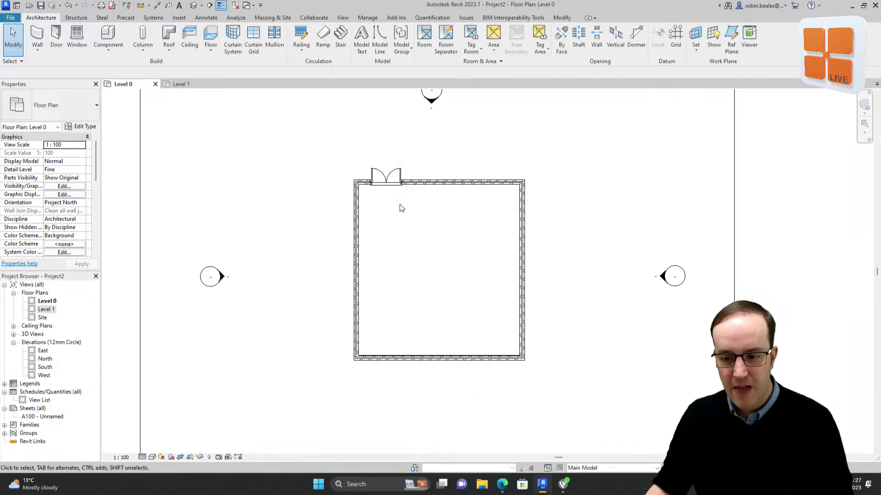
Make Open Plan the active design option for editing.
left_click(656, 468)
left_click(655, 468)
left_click(589, 317)
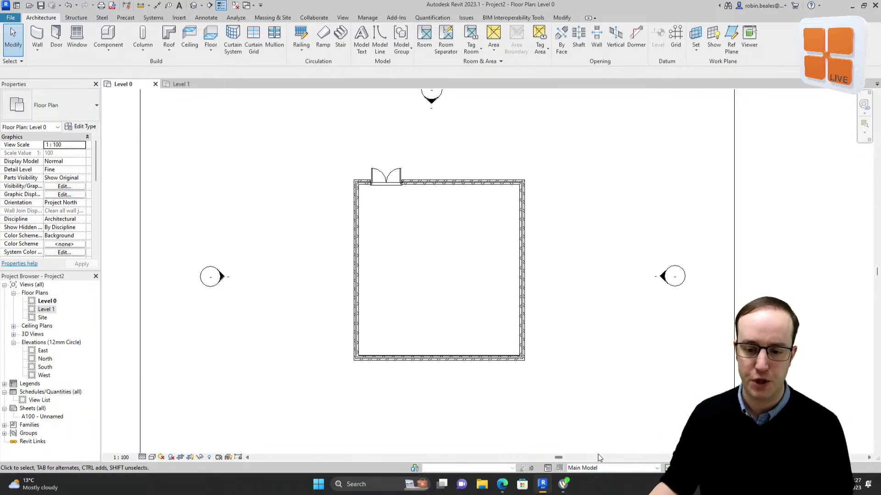
left_click(636, 465)
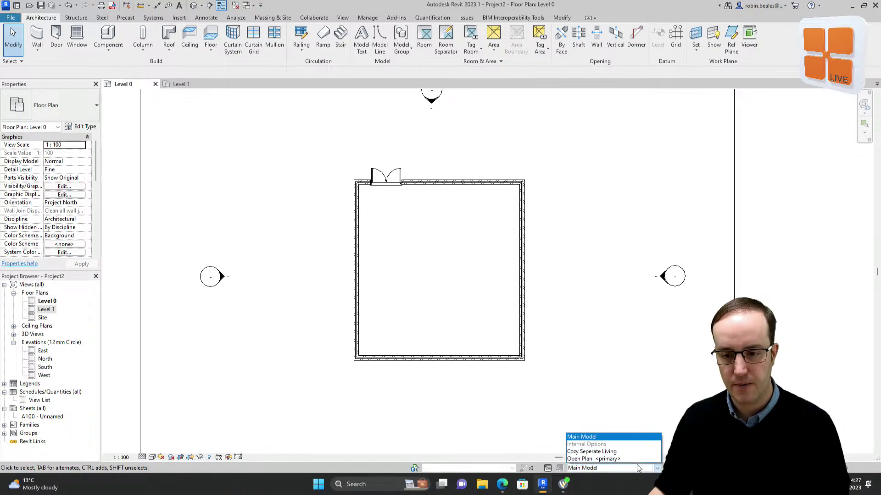
left_click(596, 459)
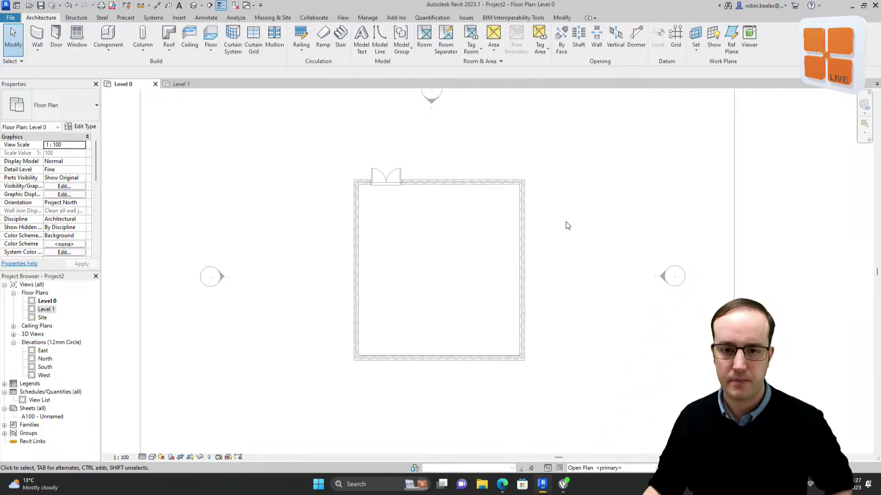
Draw Wall-Partn_12P-75Std-12P walls enclosing a room about 3800 mm deep inside the double door, from the north wall to the west wall.
left_click(38, 35)
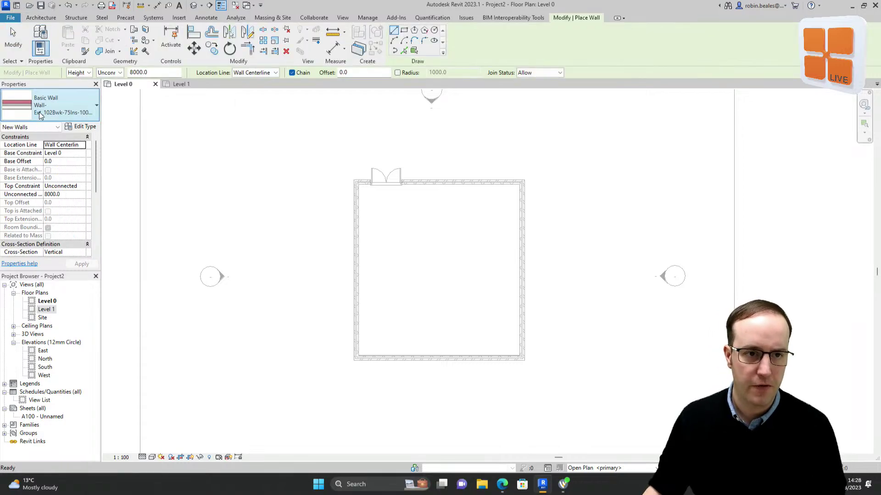
left_click(64, 105)
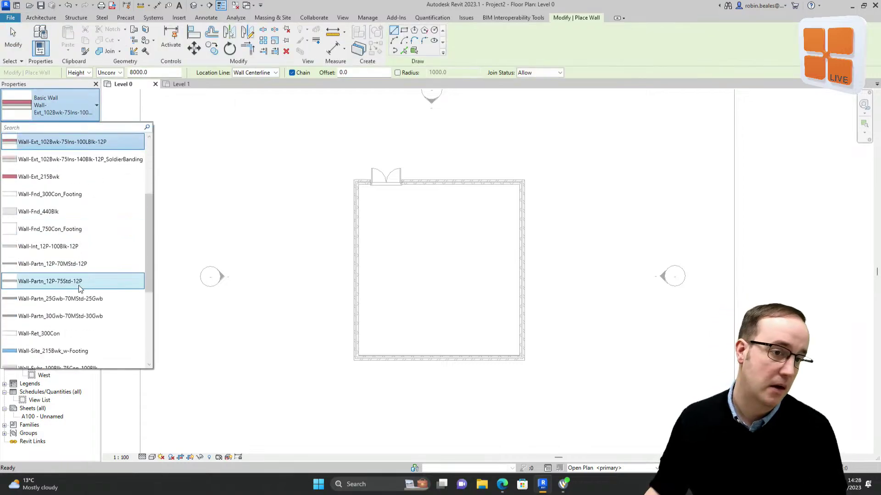
left_click(69, 281)
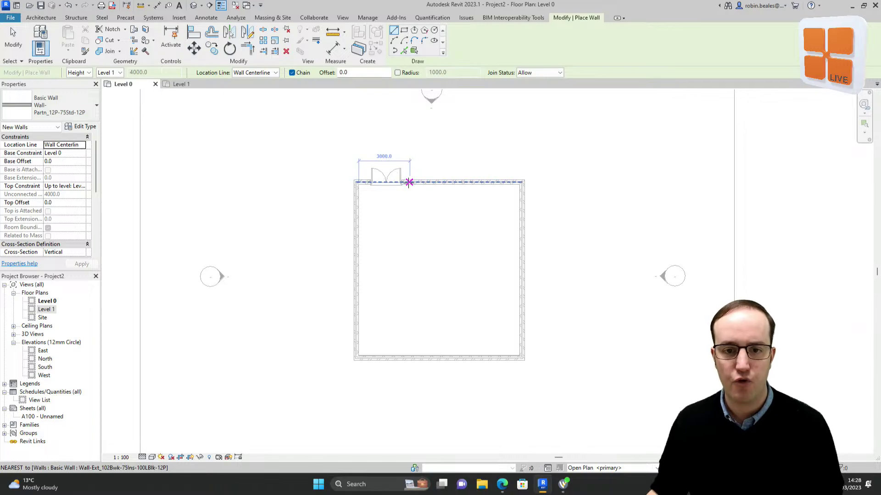
left_click(408, 182)
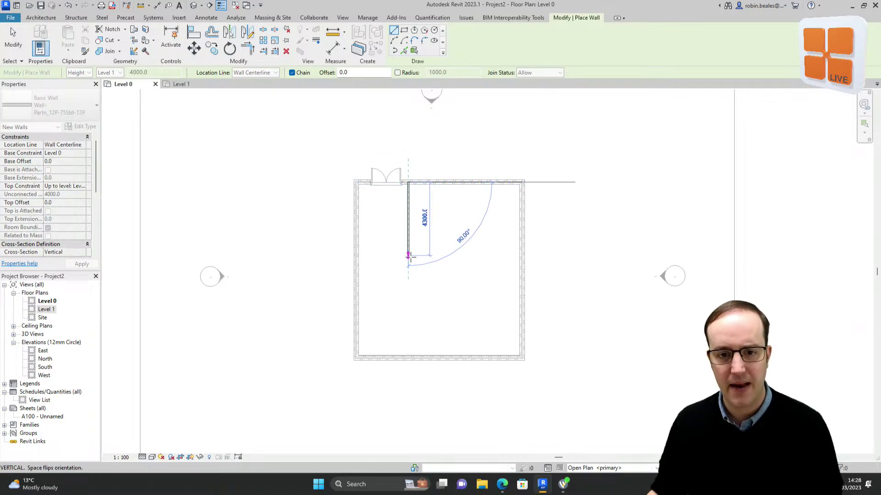
left_click(408, 250)
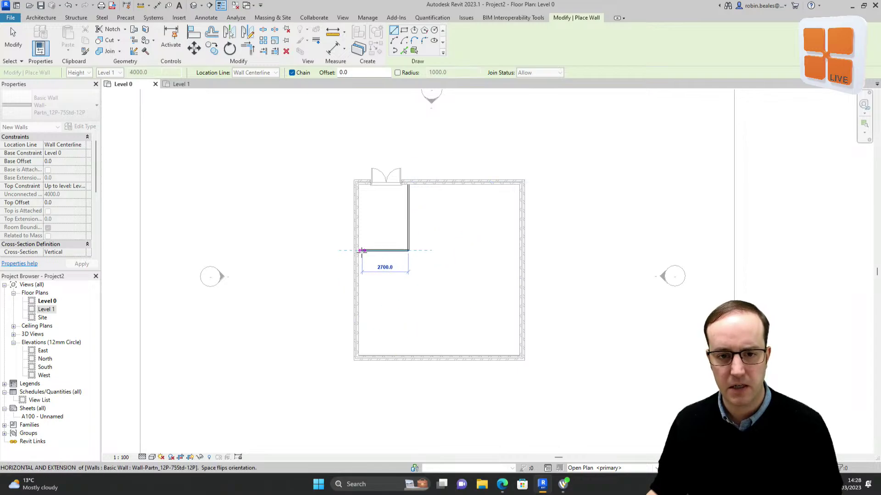
left_click(359, 250)
key("Escape")
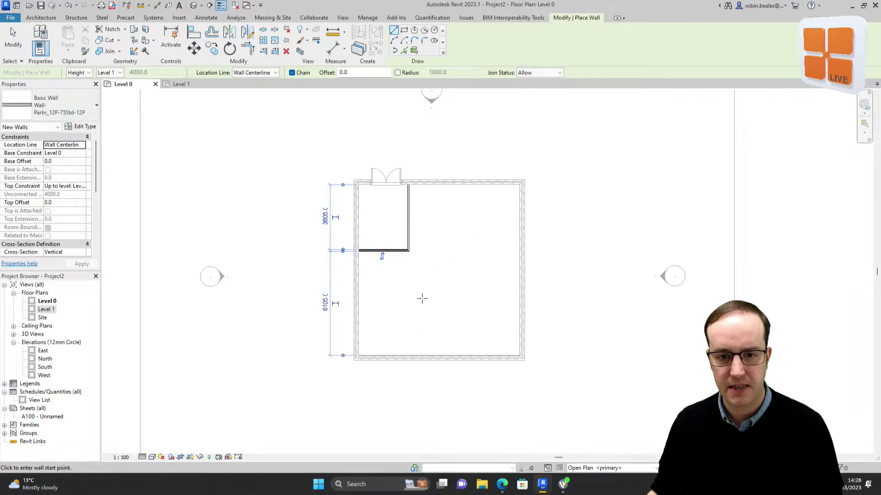
Continue the east-west partition from the entrance room's corner to the east wall.
left_click(409, 250)
left_click(522, 250)
key("Escape")
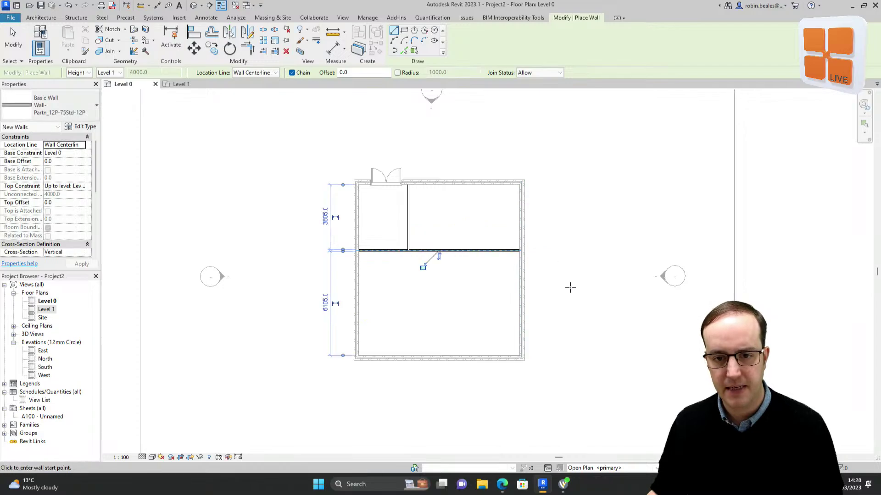
key("Escape")
Cut a rectangular wall opening in the east-west partition, with its east edge about 1000 mm from the east wall.
scroll(413, 253, "up", 5)
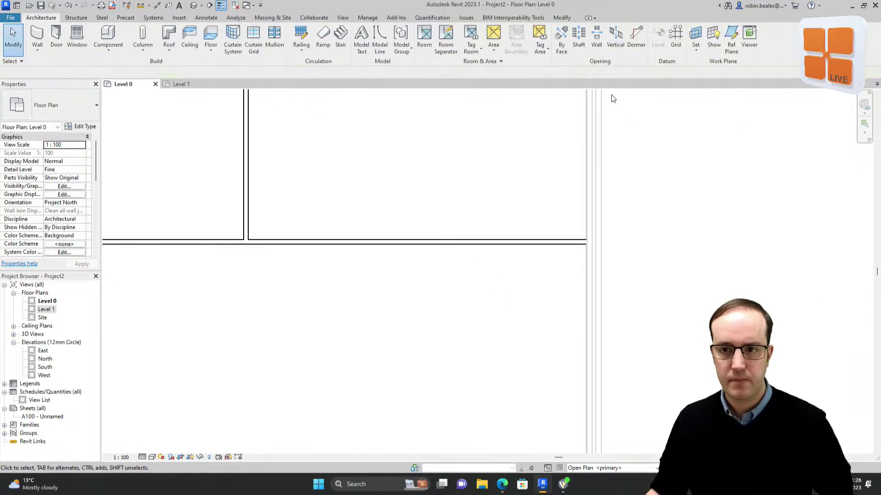
left_click(596, 39)
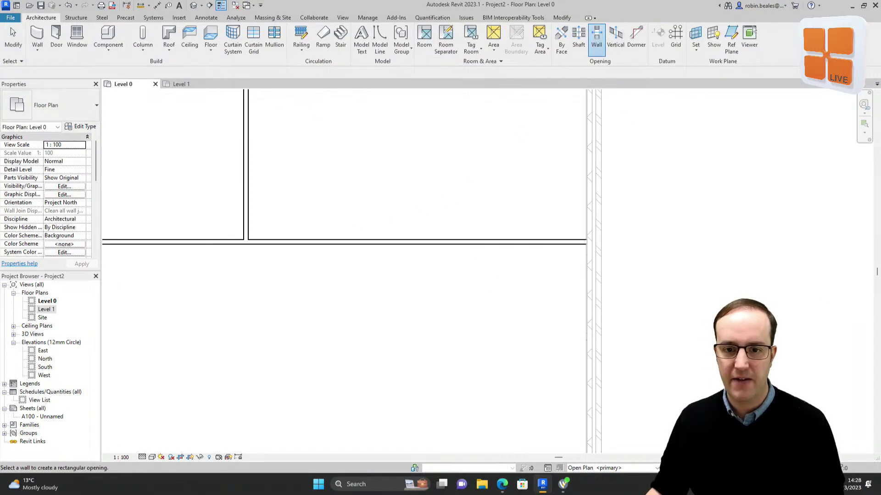
left_click(324, 241)
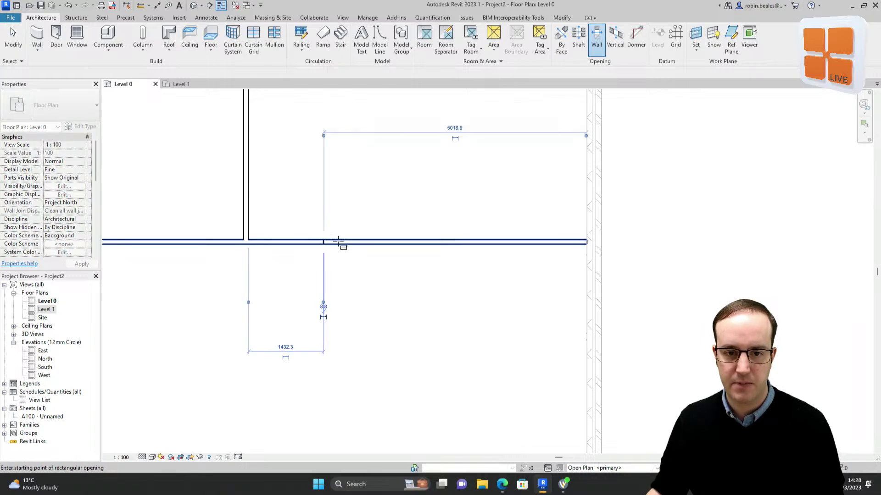
left_click(533, 244)
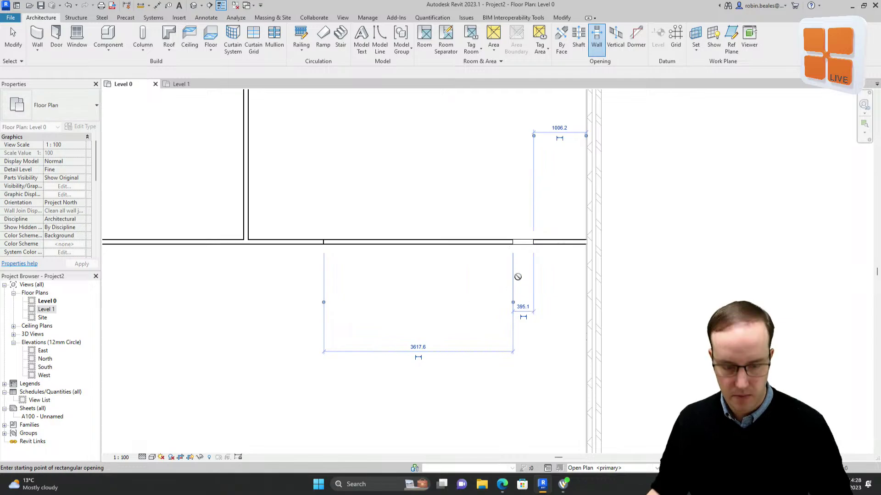
key("Escape")
key("Escape")
Delete the stray narrow opening in the partition and stretch the remaining opening westward into a wide one.
scroll(329, 241, "up", 5)
left_click(329, 240)
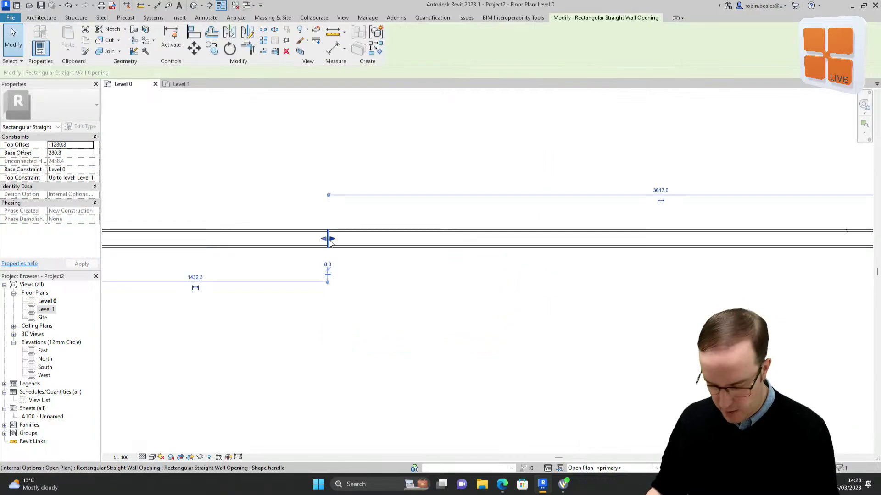
key("Delete")
scroll(366, 239, "down", 3)
left_click(622, 243)
left_click_drag(618, 242, 425, 246)
left_click(415, 305)
scroll(413, 306, "down", 5)
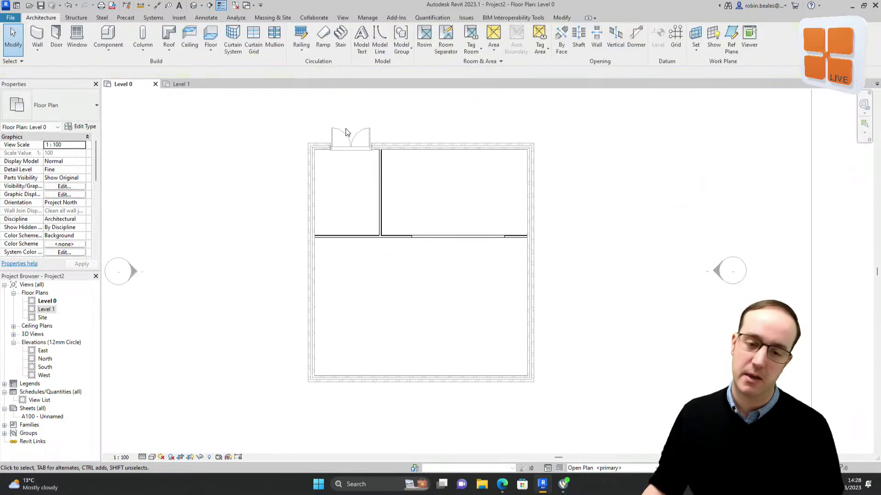
left_click_drag(329, 248, 447, 322)
left_click_drag(394, 157, 516, 227)
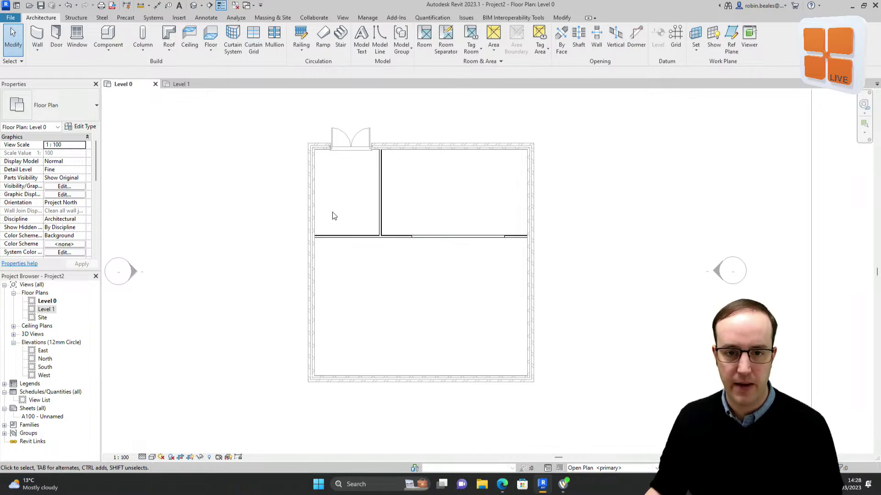
Try to place a 1810 mm wide Windows_Sgl_Plain window in the west wall while editing the Open Plan option.
middle_click_drag(452, 190, 416, 198)
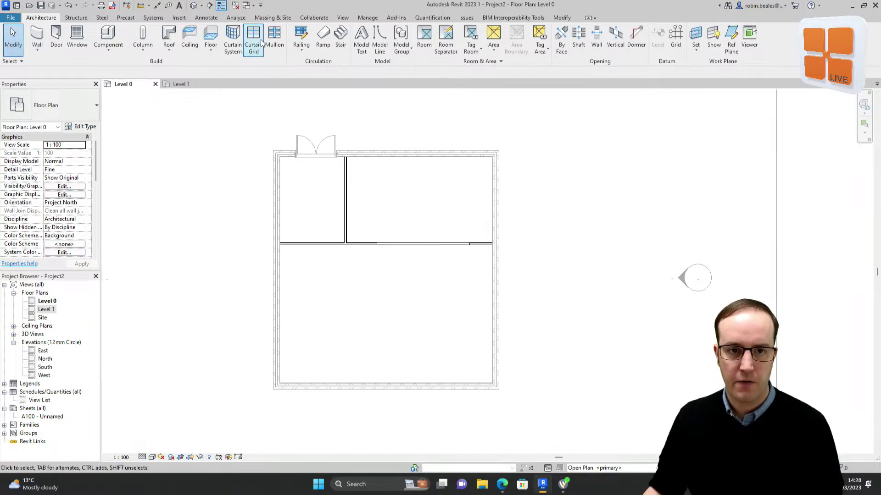
left_click(77, 36)
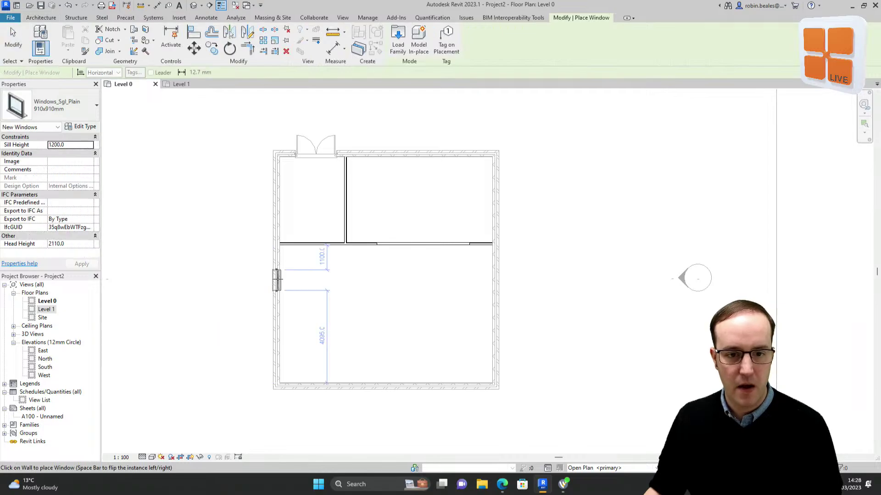
left_click(55, 105)
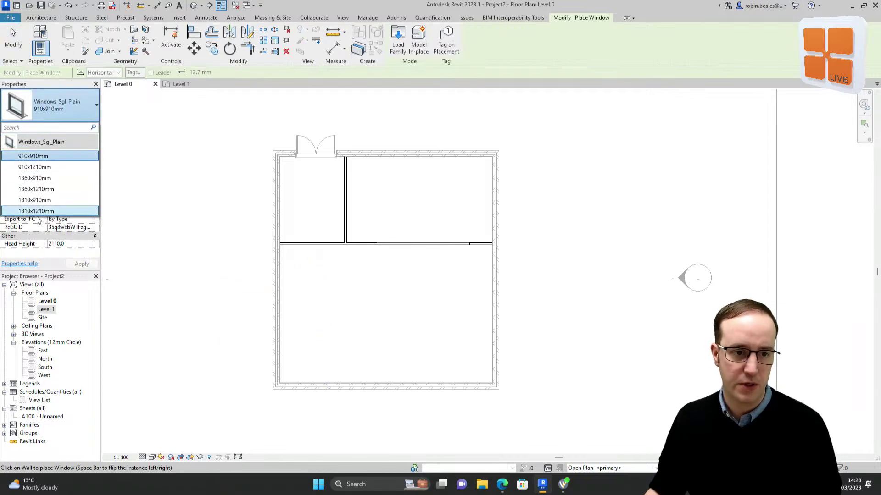
left_click(50, 205)
left_click(276, 298)
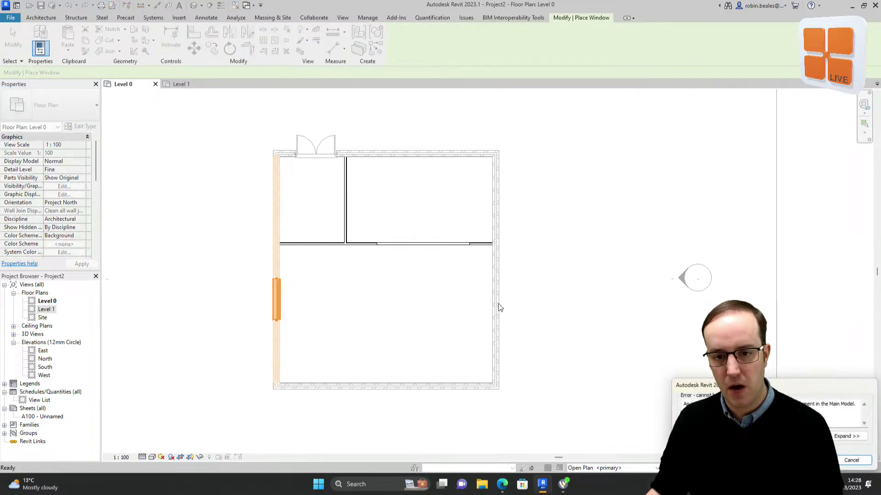
left_click(847, 461)
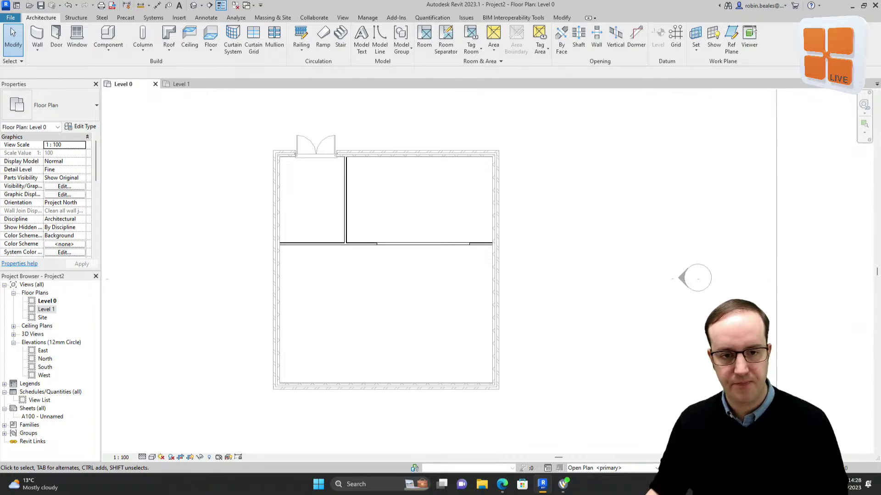
right_click(164, 188)
left_click(198, 190)
right_click(198, 189)
left_click(225, 194)
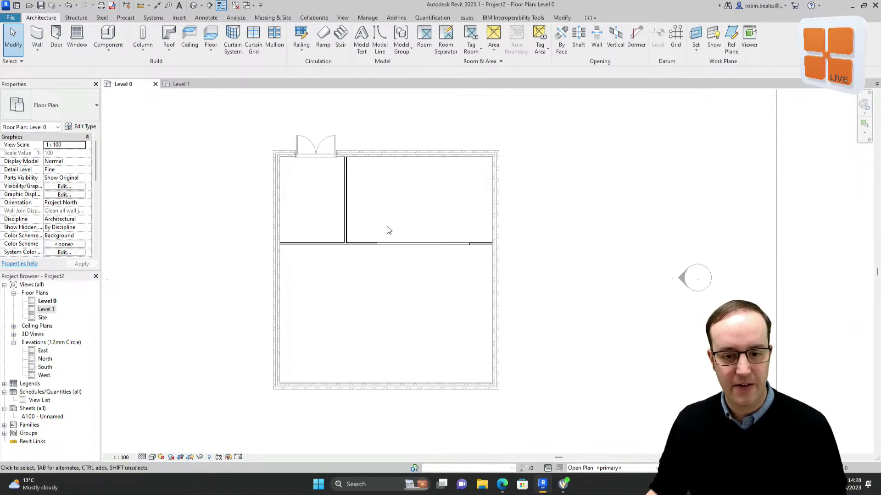
In the Cozy Seperate Living option, draw Wall-Partn_12P-75Std-12P walls enclosing an entrance room about 3800 mm deep inside the double door.
left_click(610, 468)
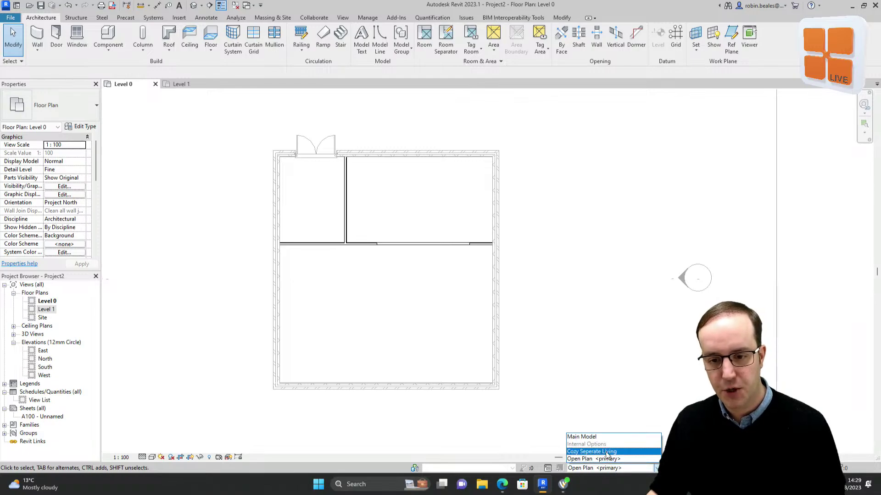
left_click(607, 452)
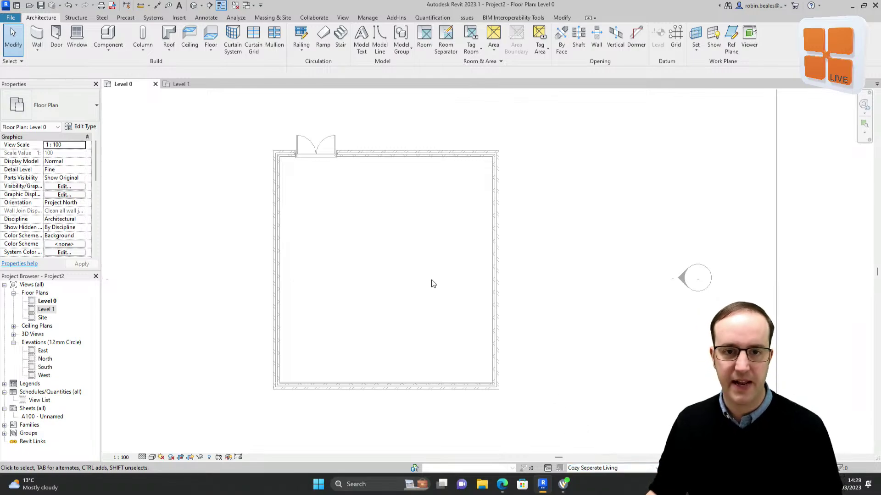
left_click(35, 33)
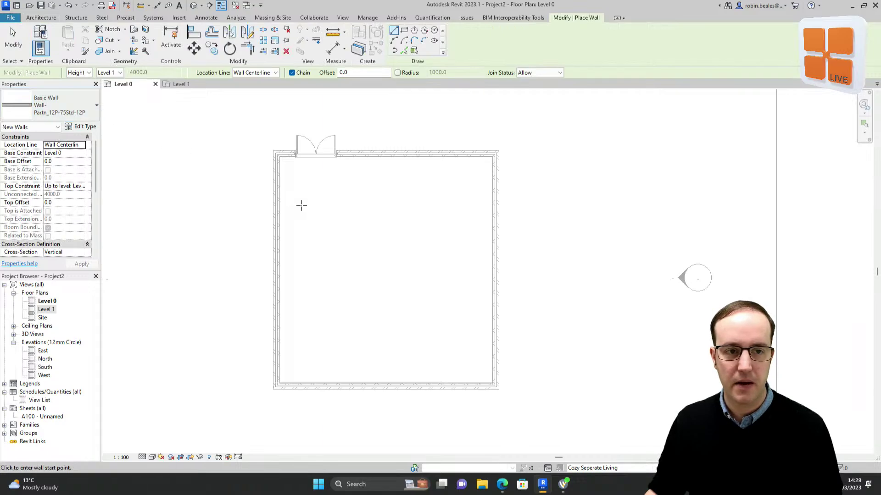
left_click(349, 154)
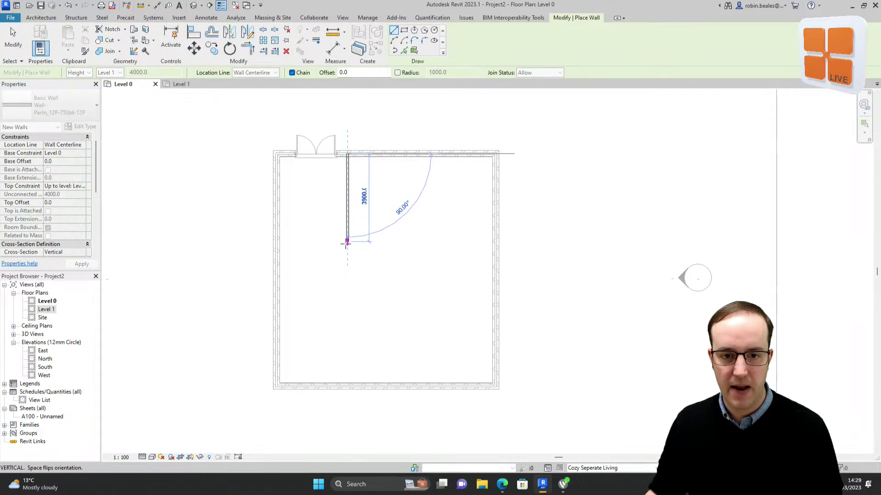
left_click(347, 243)
left_click(278, 243)
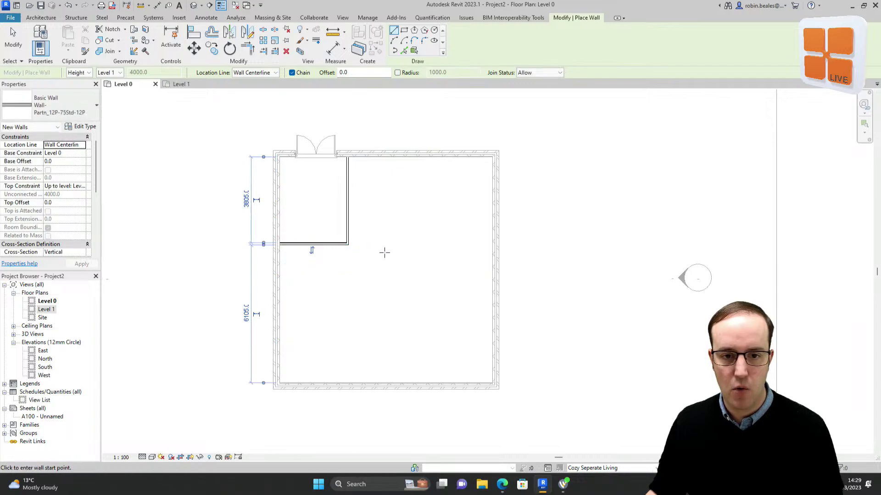
Continue the east-west partition to the east wall and divide the northeast area with a partition running up to the north wall.
left_click(347, 243)
left_click(494, 243)
key("Escape")
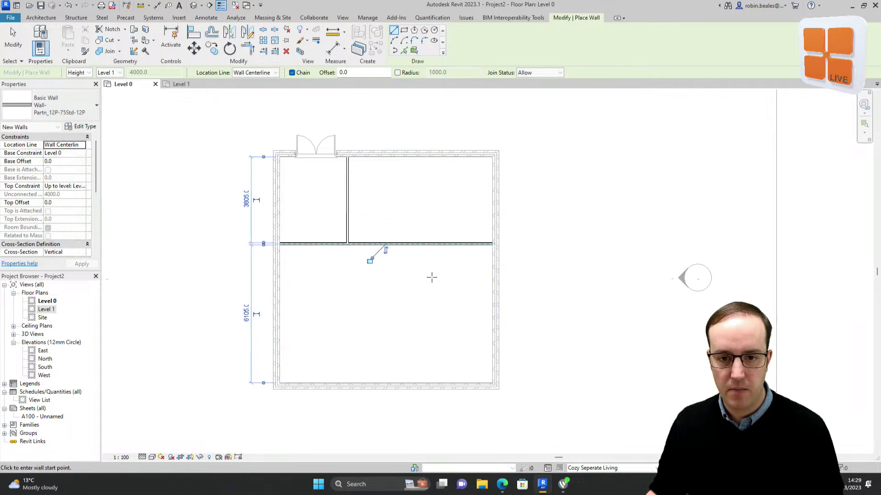
left_click(428, 244)
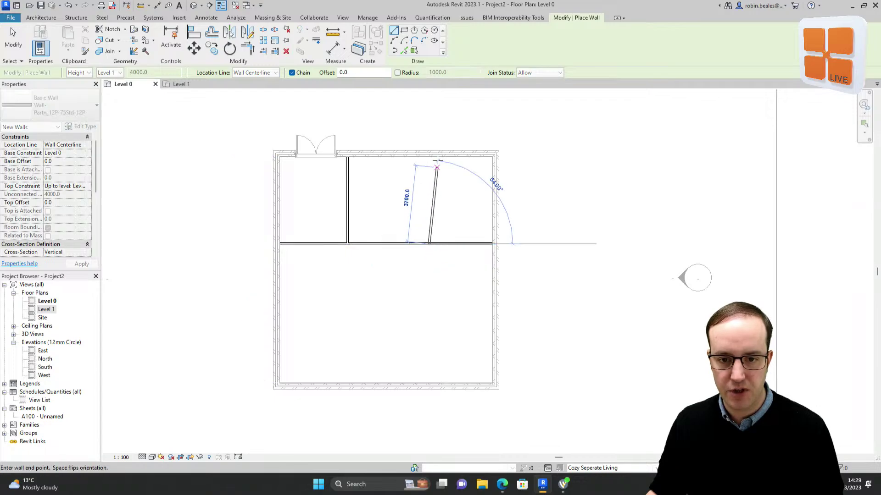
left_click(429, 154)
right_click(457, 126)
left_click(480, 131)
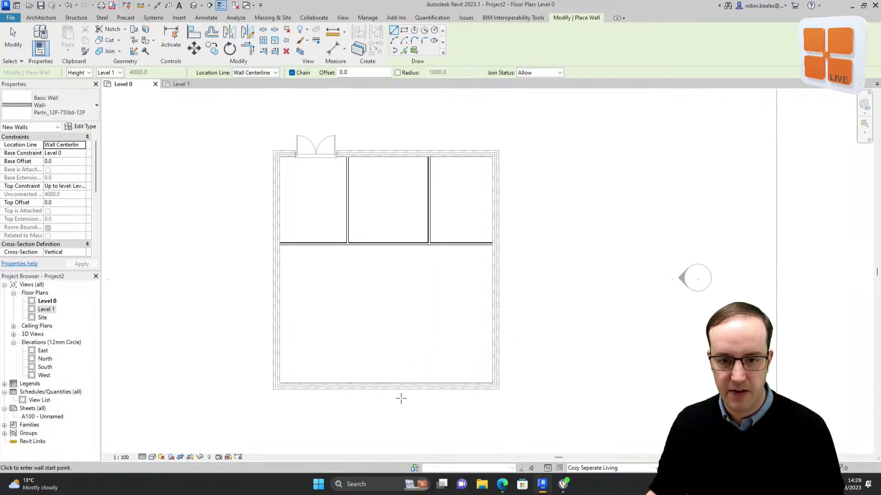
Draw two partition walls enclosing a room about 3995 mm wide in the building's southeast corner.
left_click(405, 382)
left_click(405, 322)
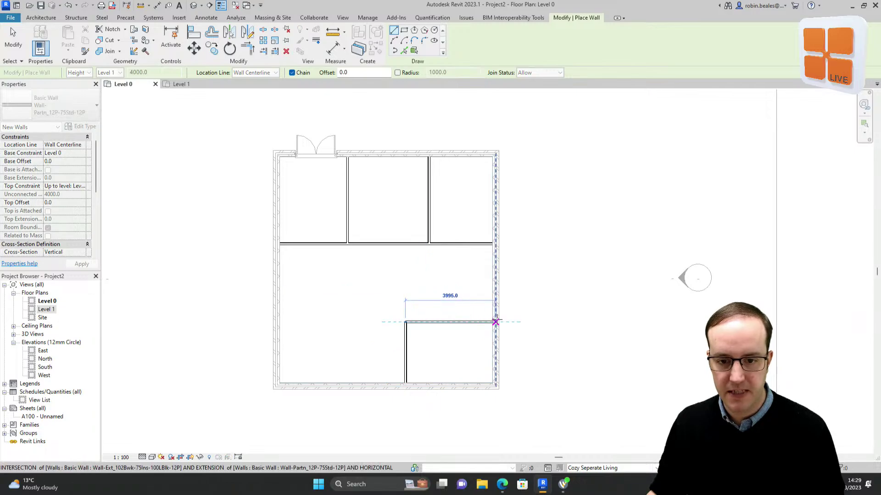
left_click(493, 323)
key("Escape")
key("Escape")
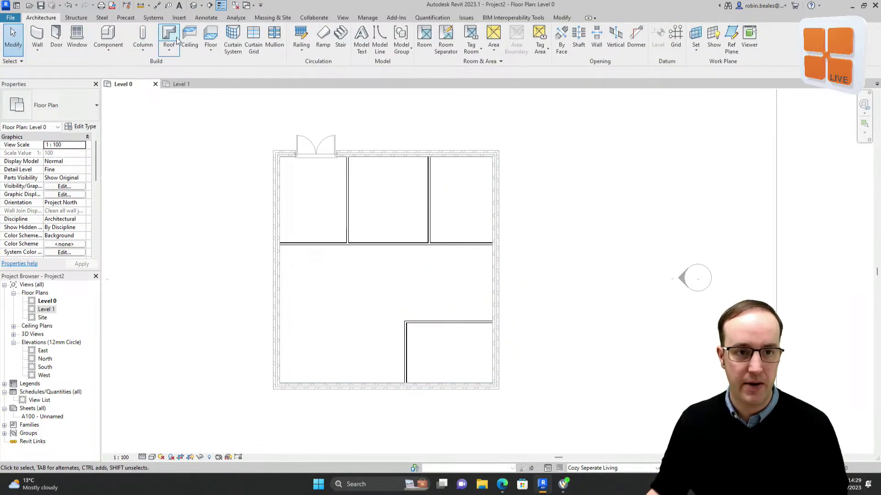
Place Doors_IntSgl 810x2110mm doors in the entrance room's south wall, the middle room's south wall and the northeast partition.
left_click(76, 36)
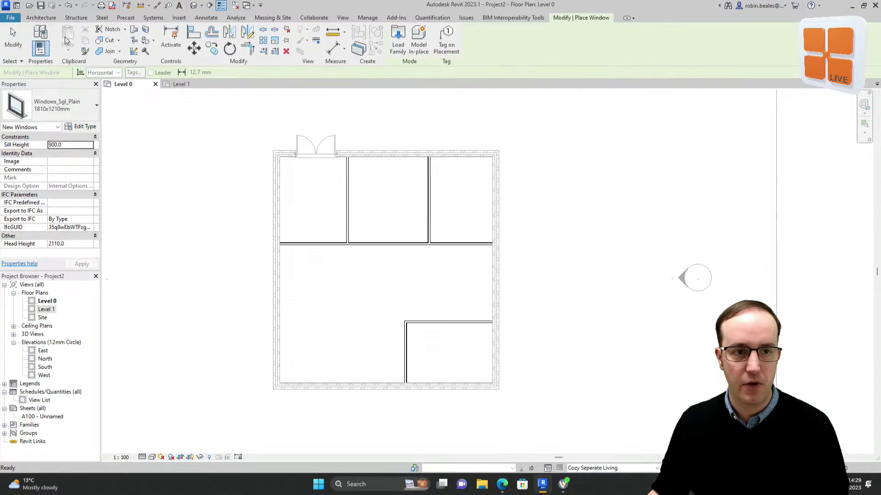
key("Escape")
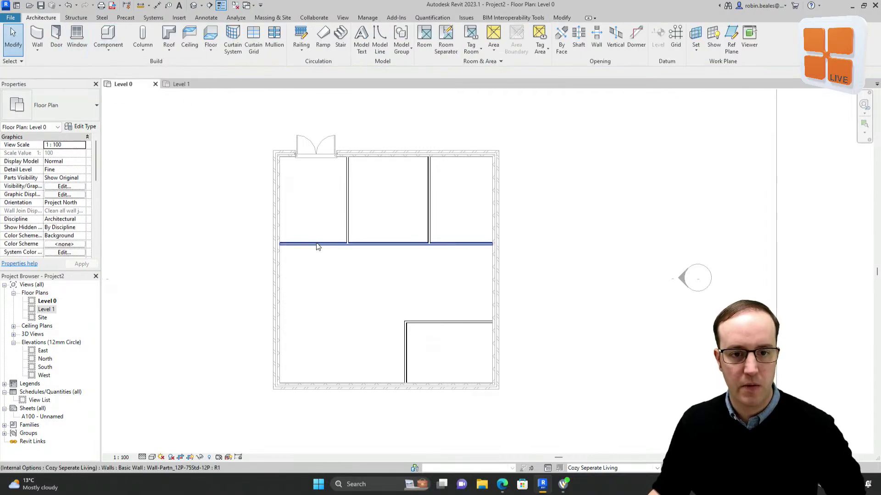
left_click(57, 37)
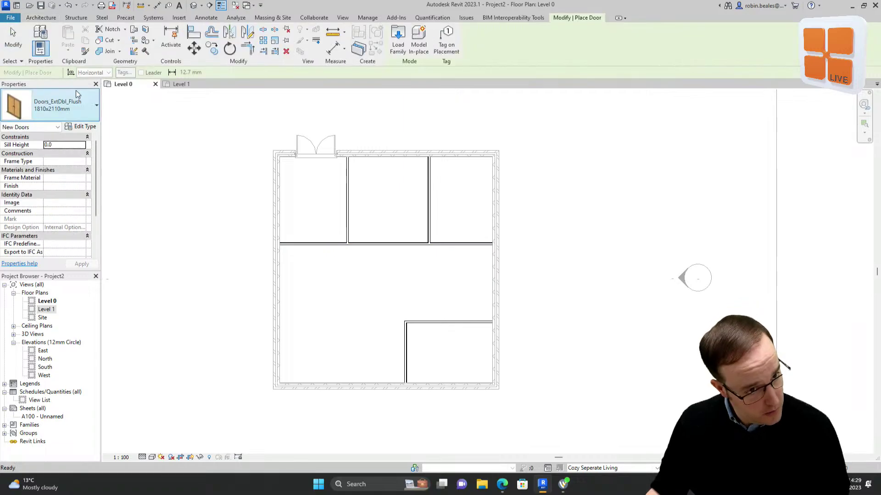
left_click(75, 99)
left_click(48, 196)
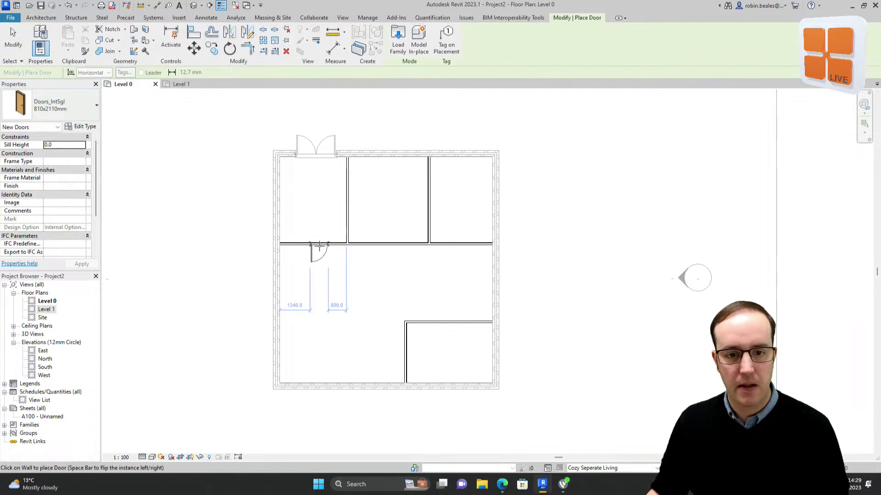
left_click(419, 244)
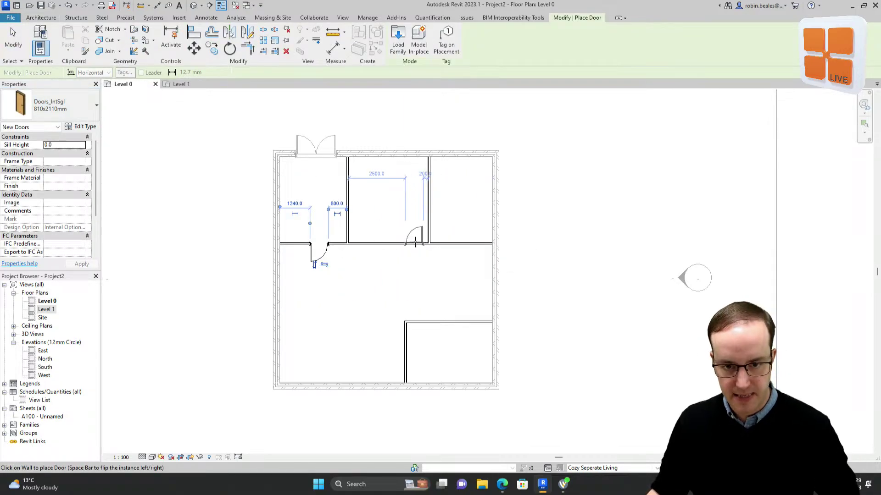
left_click(431, 200)
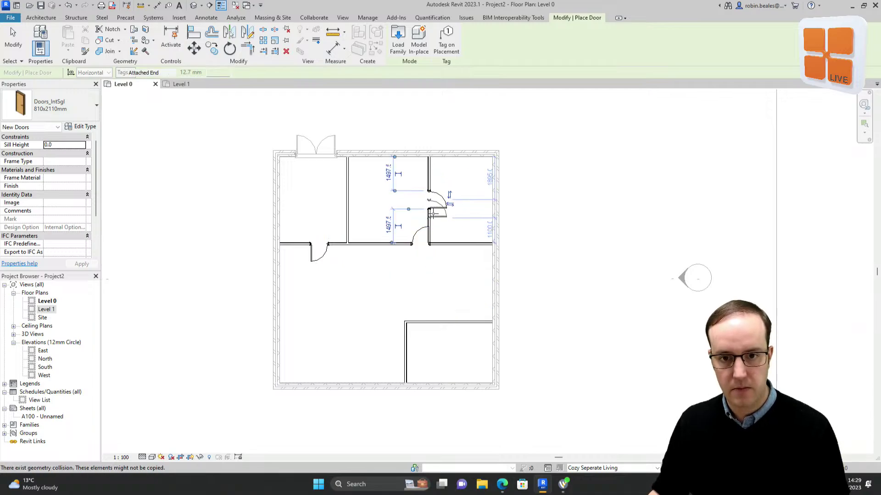
Nudge the middle room's south door west until it is 245 mm from the northeast room's partition.
key("Escape")
key("Escape")
left_click(423, 229)
key("Left")
key("Left")
key("Left")
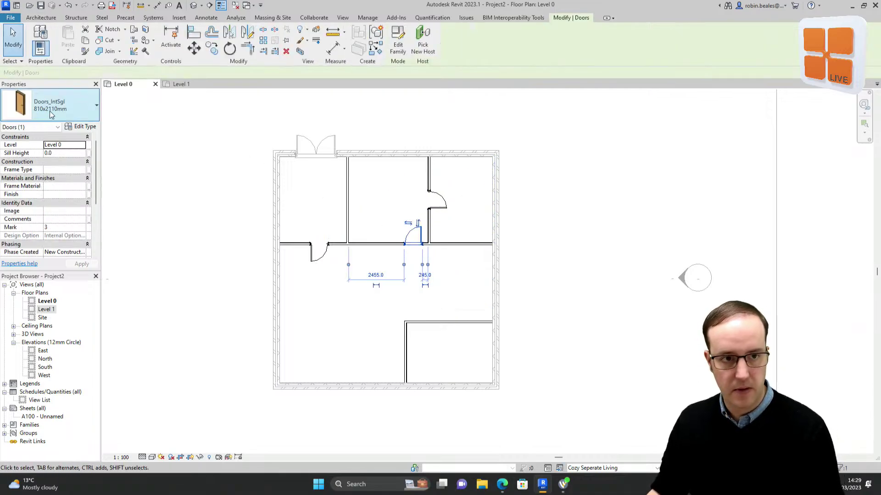
Place another Doors_IntSgl 810x2110mm door near the north end of the southeast room's west partition.
right_click(426, 206)
left_click(489, 319)
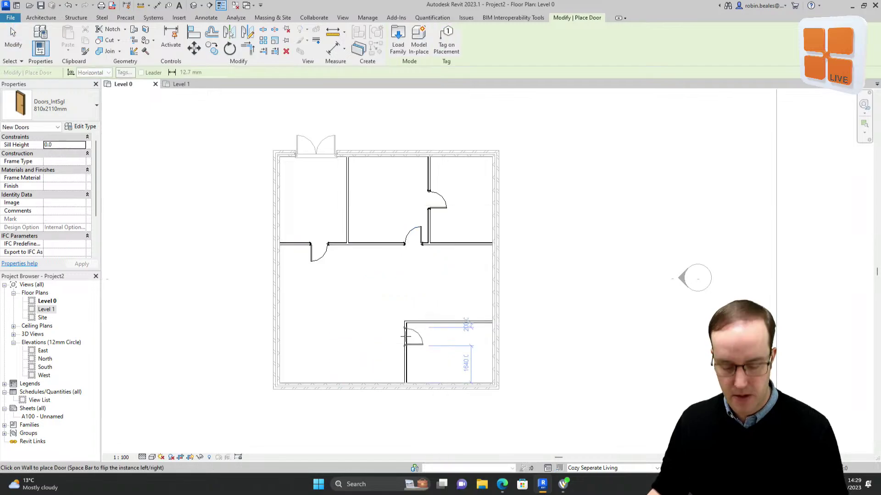
left_click(406, 336)
key("Escape")
key("Escape")
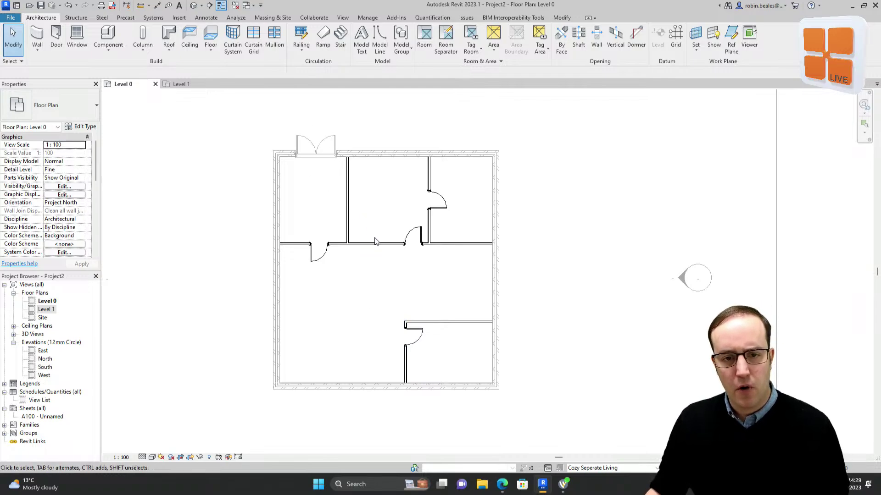
Compare the Open Plan layout with the Cozy Seperate Living layout on the Level 0 plan by switching the active design option.
left_click(642, 473)
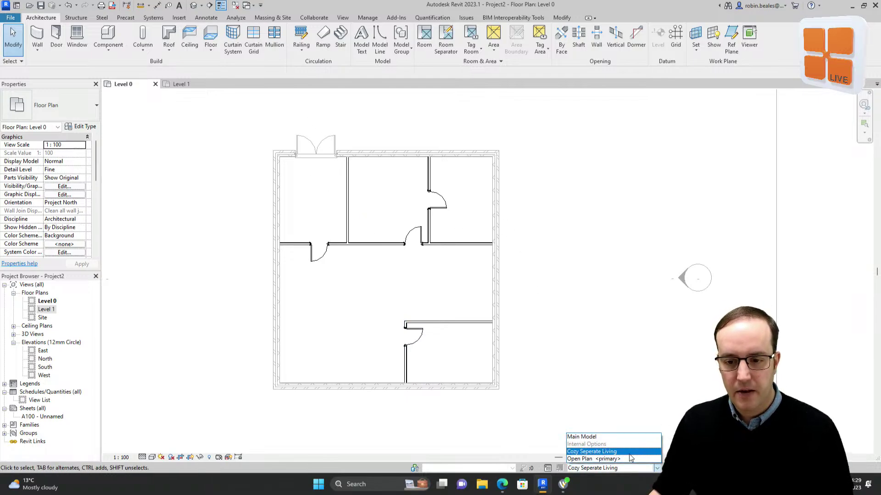
left_click(606, 458)
key("Down")
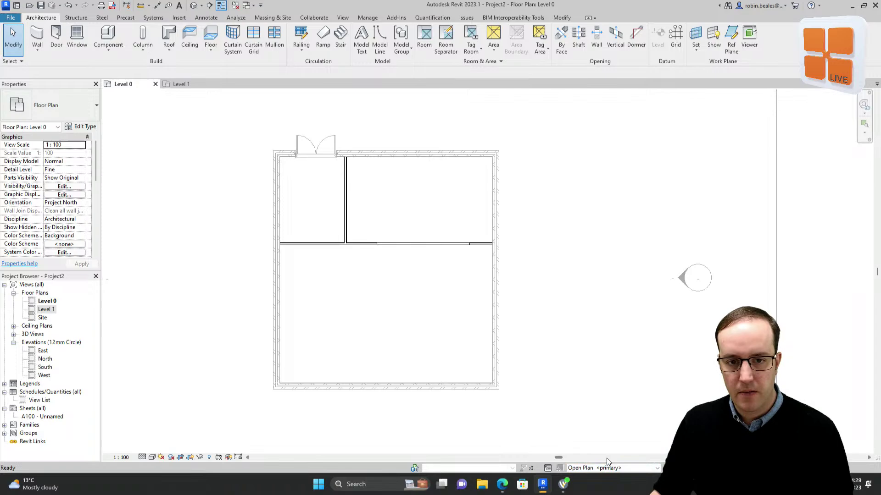
left_click(641, 472)
left_click(631, 453)
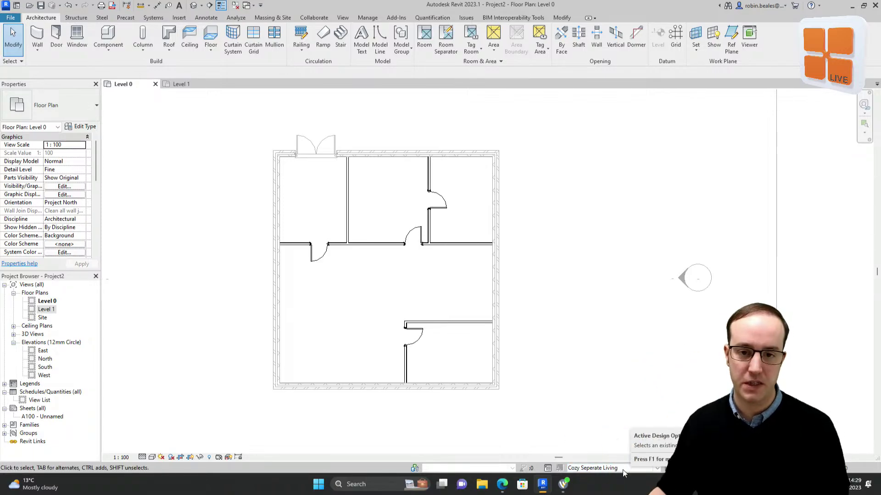
Inspect the building's exterior in the default 3D view and return to the Level 0 plan.
left_click(193, 8)
middle_click_drag(389, 285, 405, 275, "shift")
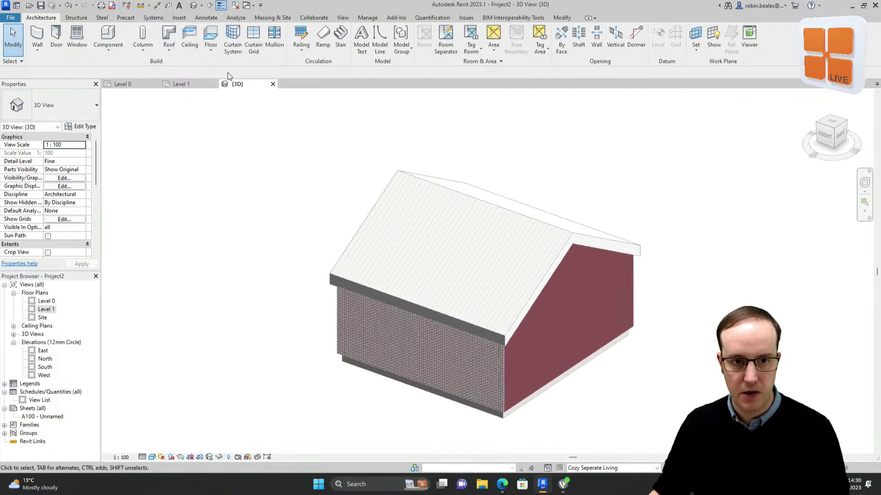
left_click(125, 85)
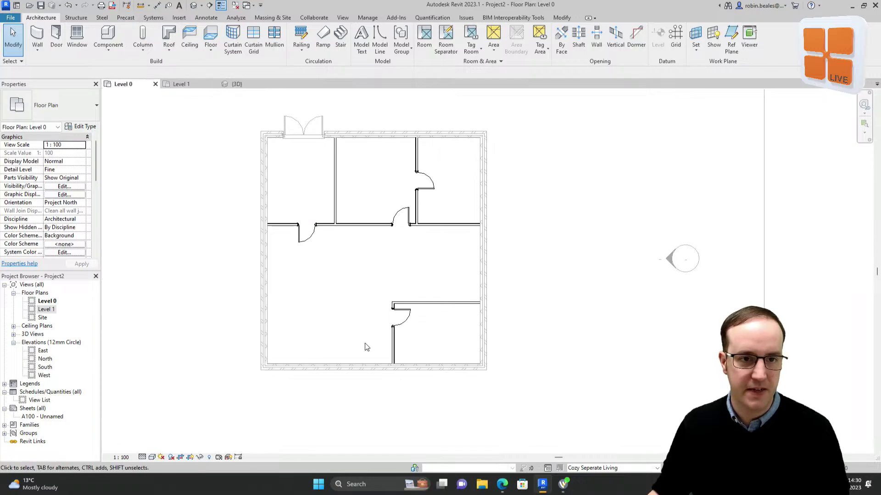
With the Main Model active, choose the Curtain_Wall-Empty type for a new wall and enable Automatically Embed in its type properties.
left_click(636, 468)
left_click(611, 437)
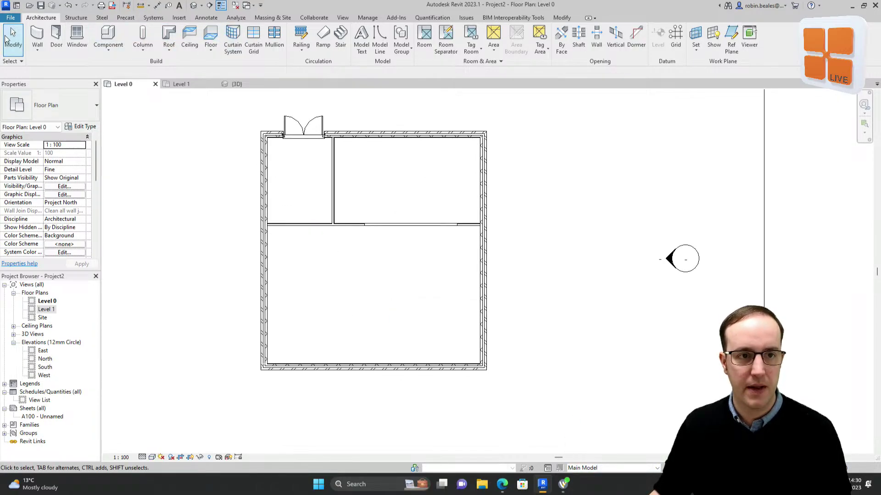
left_click(37, 35)
left_click(40, 115)
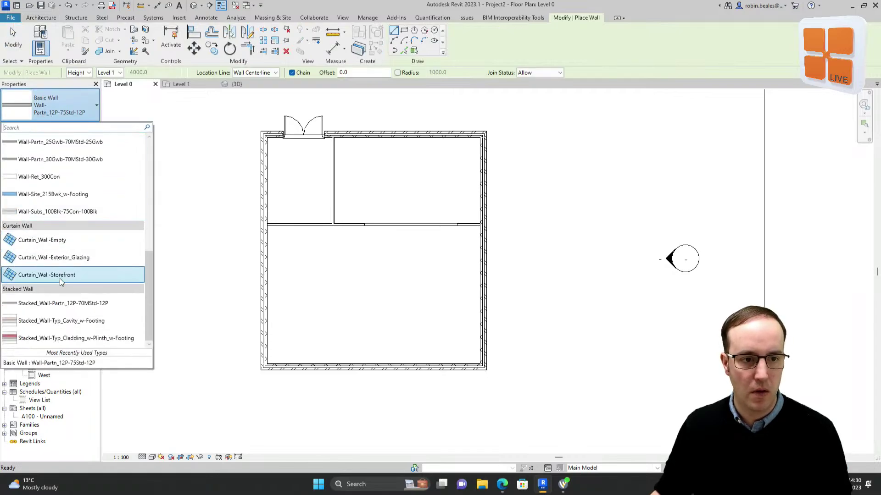
left_click(42, 240)
left_click(81, 127)
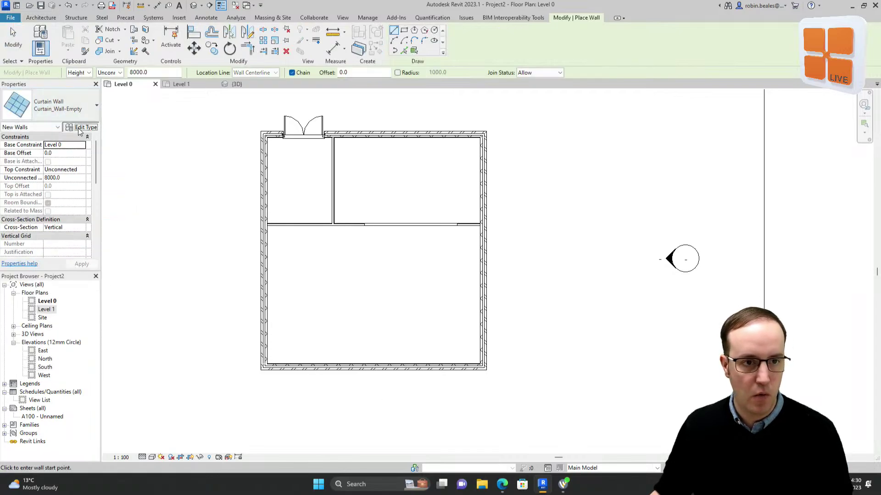
left_click(625, 183)
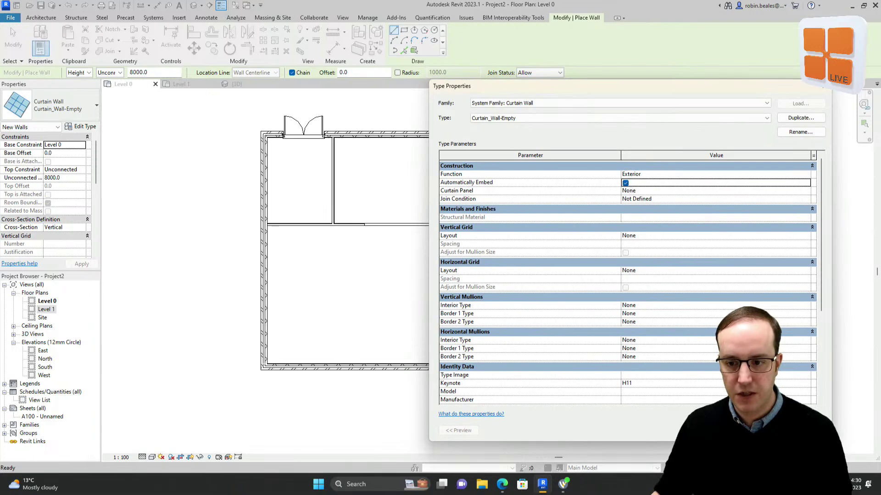
left_click(716, 430)
Draw the curtain wall inside the south exterior wall, about 8800 mm long, stopping just short of both corners.
left_click(274, 367)
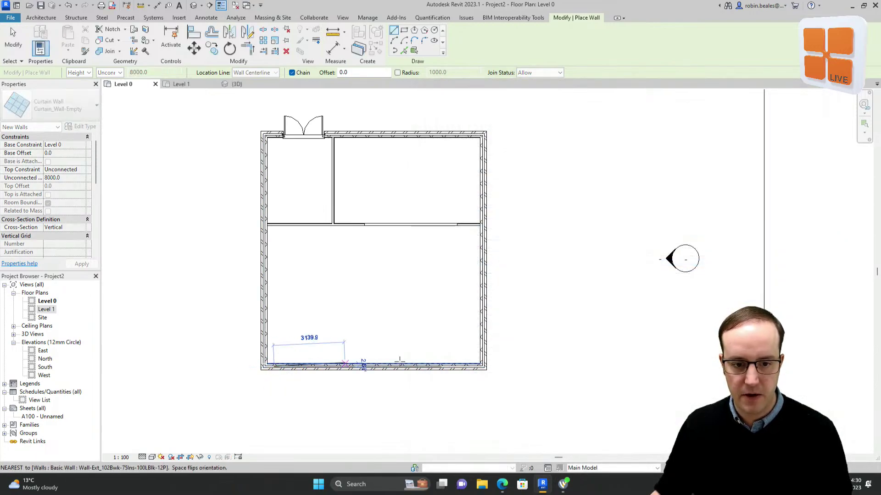
left_click(472, 367)
key("Escape")
key("Escape")
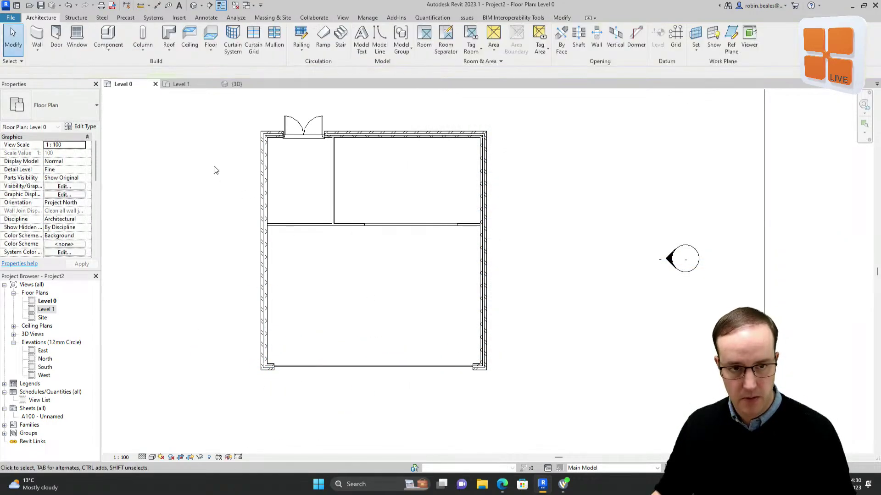
In the 3D view, lower the curtain wall's top edge so it sits below the roof eaves.
left_click(238, 84)
left_click(436, 244)
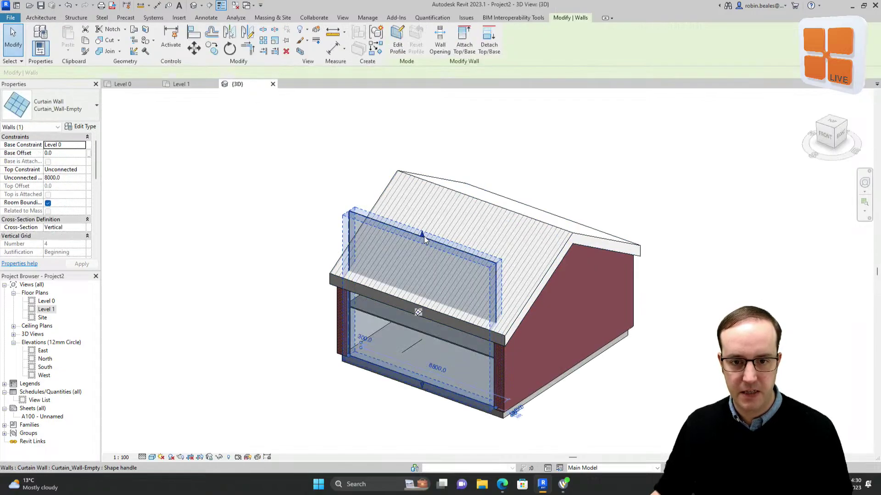
left_click_drag(418, 356, 418, 340)
left_click(349, 381)
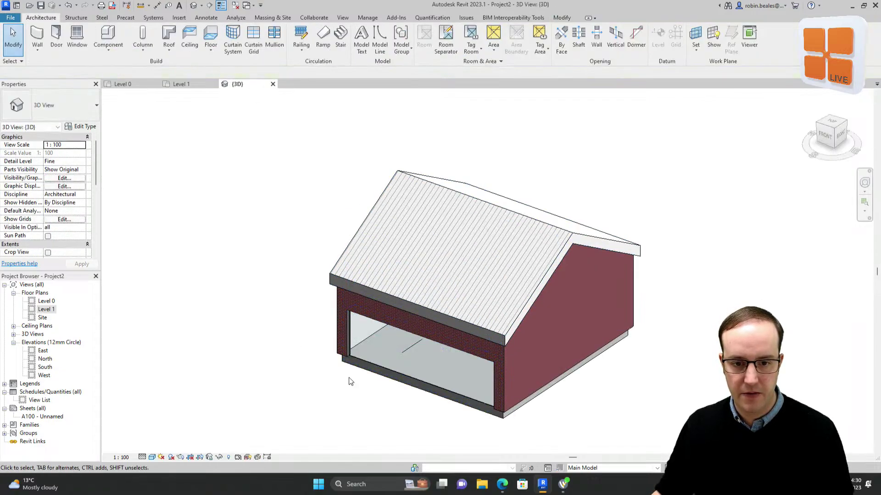
Activate the Cozy Seperate Living option and examine its interior through the glazed south front in 3D.
middle_click_drag(354, 373, 443, 262, "shift")
middle_click_drag(440, 222, 443, 275, "shift")
left_click(656, 468)
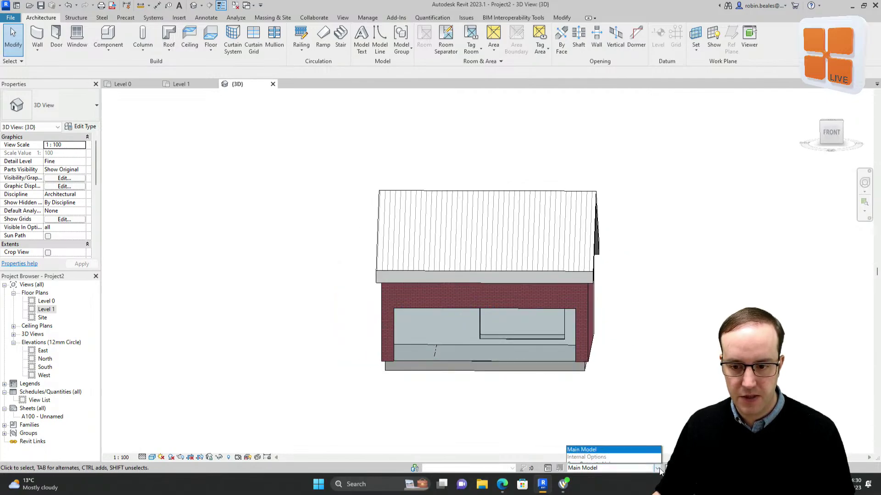
left_click(592, 456)
middle_click_drag(573, 418, 532, 332, "shift")
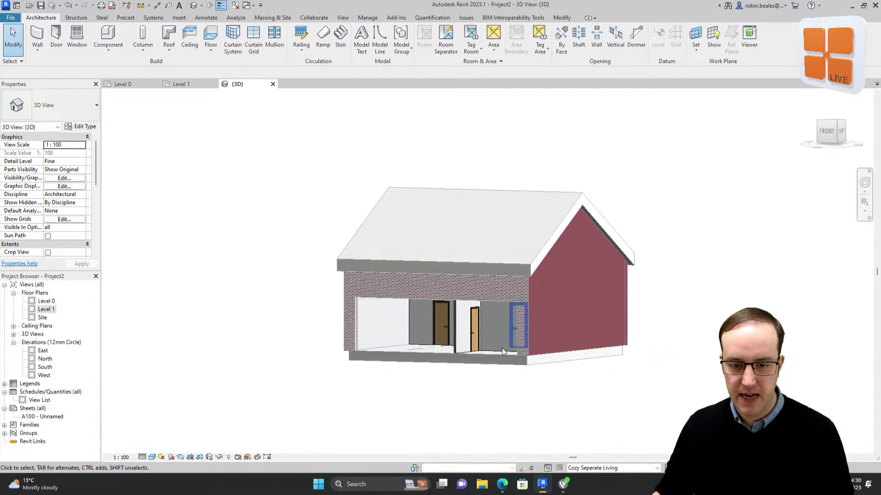
Open the Level 0 floor plan and duplicate the view without detailing.
left_click(46, 301)
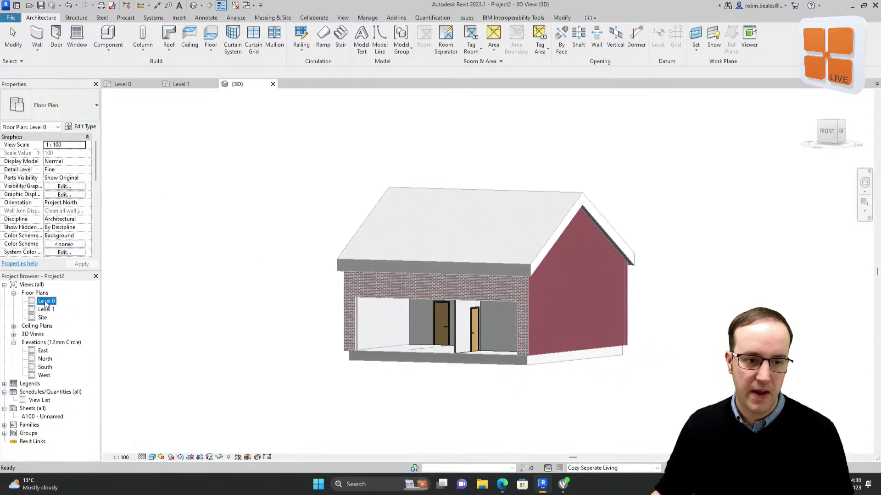
right_click(46, 302)
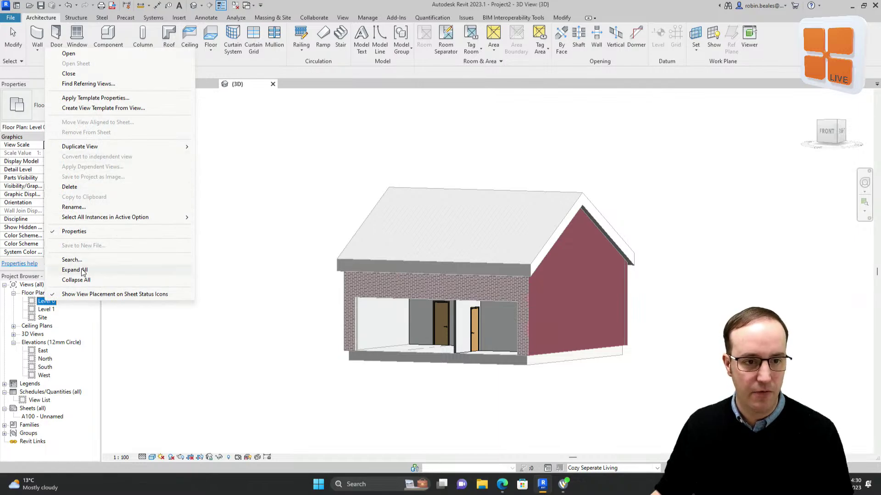
left_click(190, 382)
double_click(46, 301)
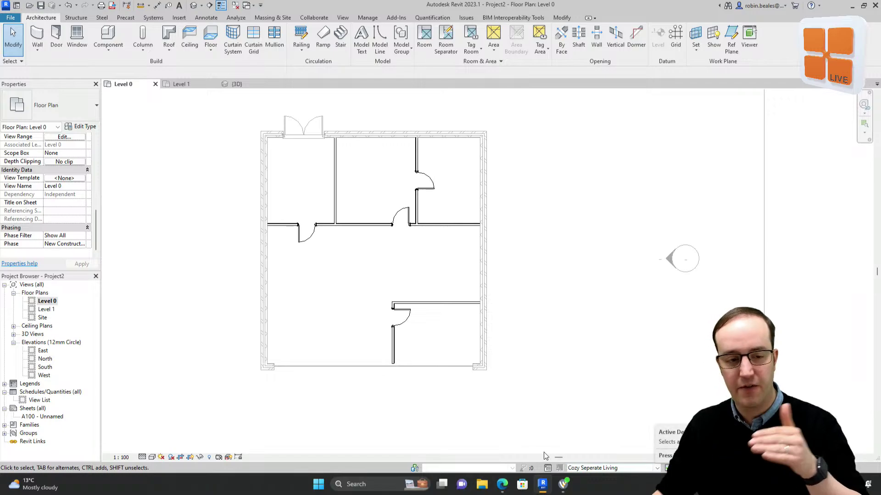
right_click(51, 306)
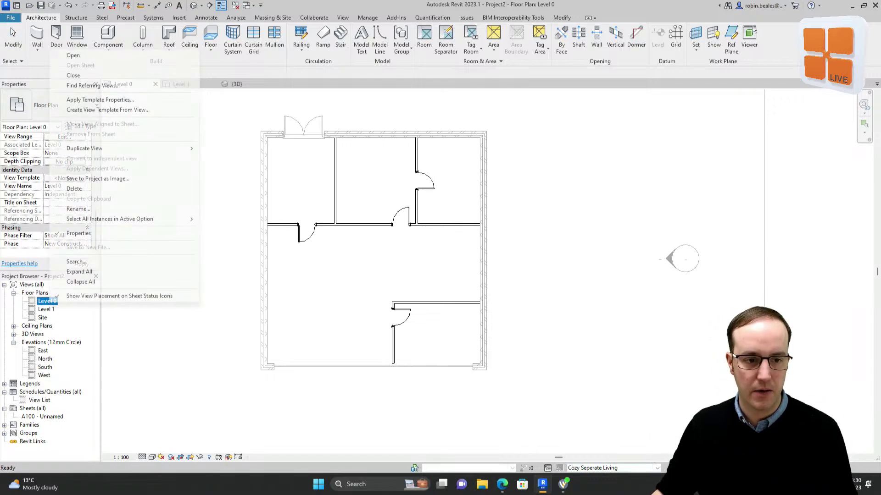
left_click(185, 233)
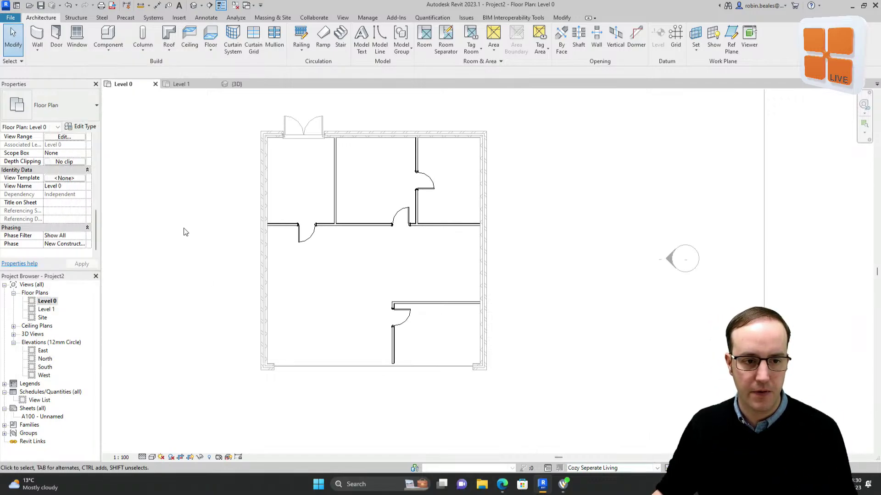
right_click(47, 303)
mouse_move(87, 145)
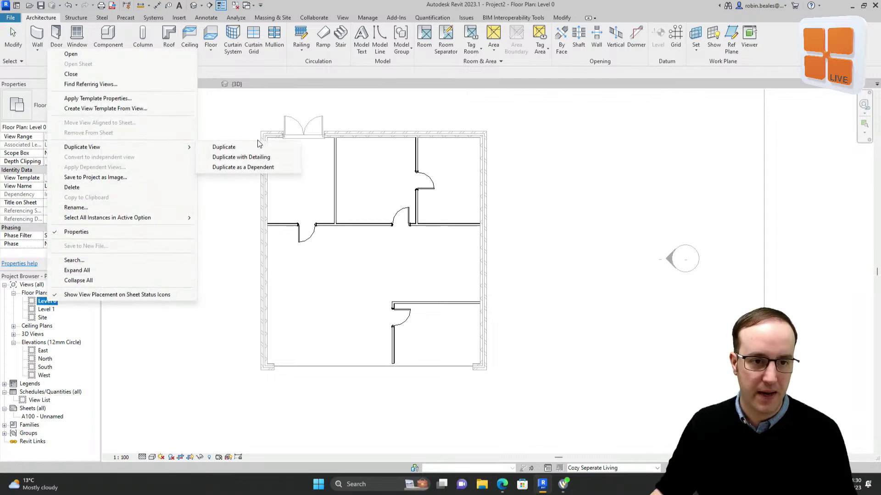
left_click(224, 146)
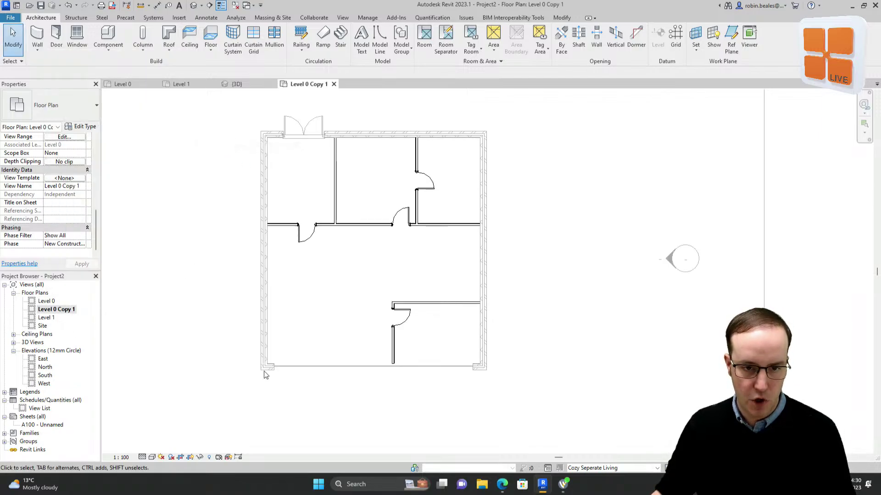
Make Open Plan the active design option and reopen the original Level 0 floor plan.
left_click(629, 468)
left_click(601, 458)
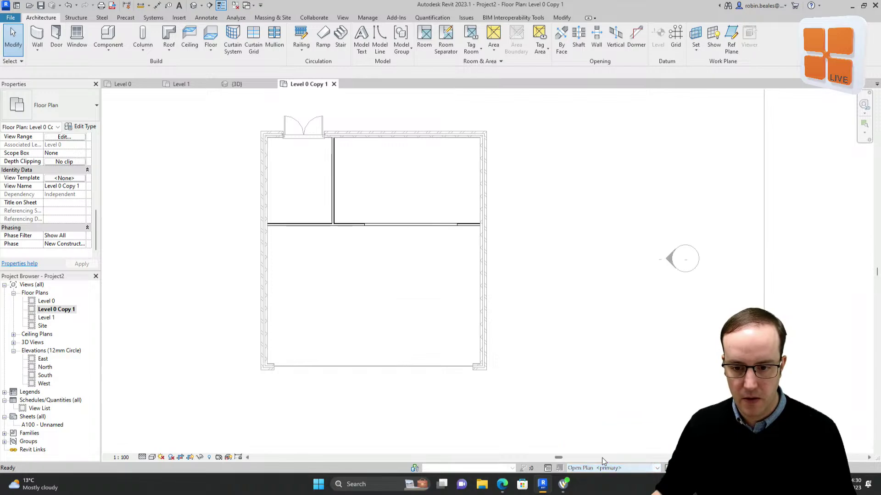
double_click(47, 301)
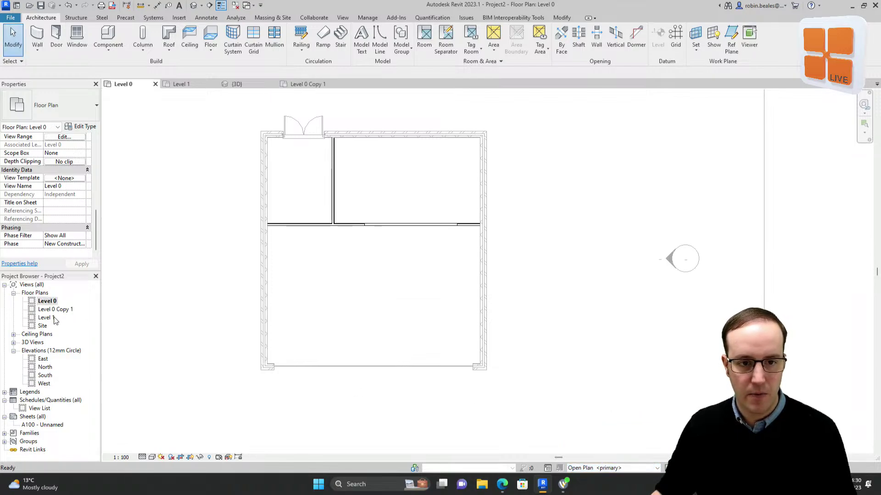
Compare Level 0 with Level 0 Copy 1, first under Open Plan and again with Cozy Seperate Living as the active design option.
double_click(50, 308)
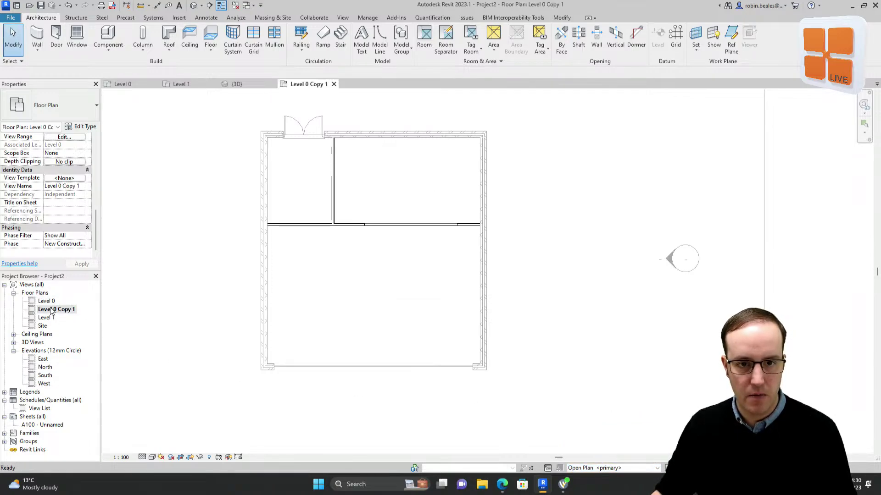
double_click(49, 302)
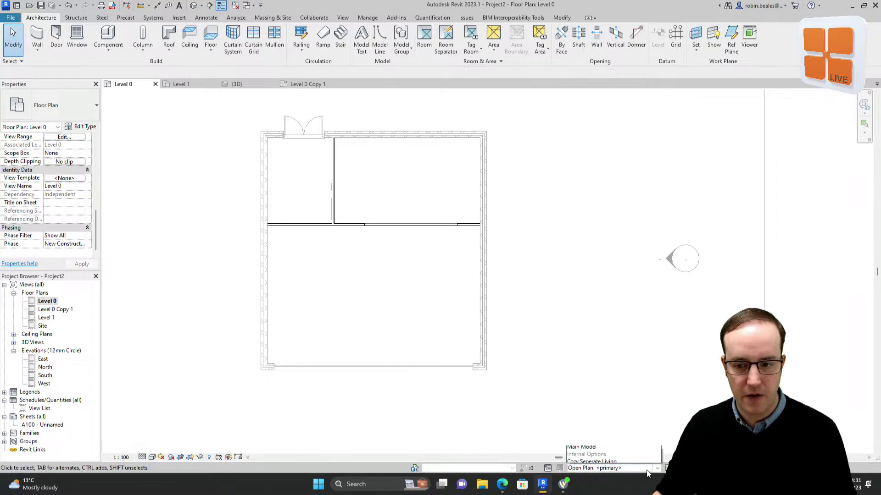
left_click(645, 470)
left_click(592, 451)
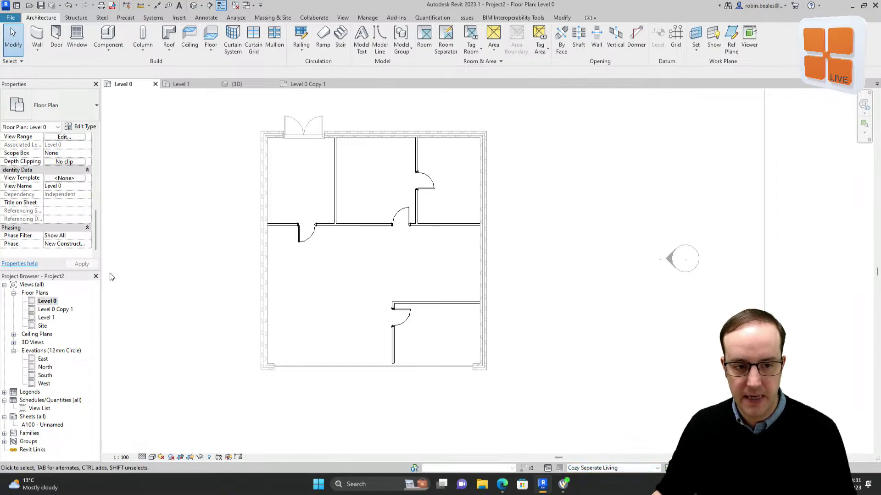
double_click(56, 310)
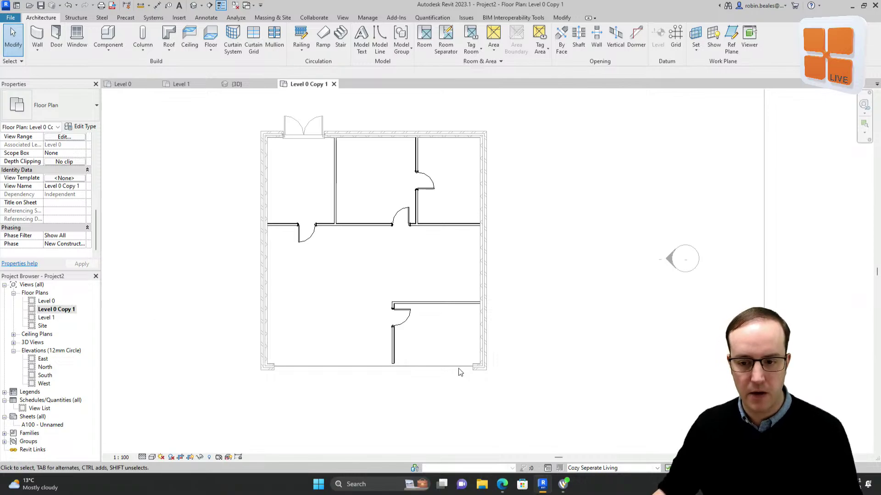
double_click(45, 302)
Reactivate the Open Plan design option and check how the Level 0 and Level 0 Copy 1 floor plans display it.
left_click(656, 469)
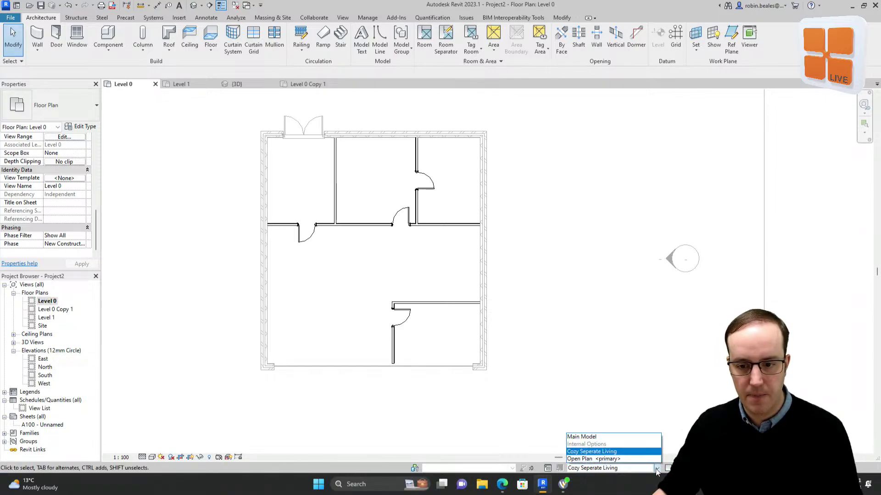
left_click(657, 468)
left_click(656, 469)
left_click(589, 452)
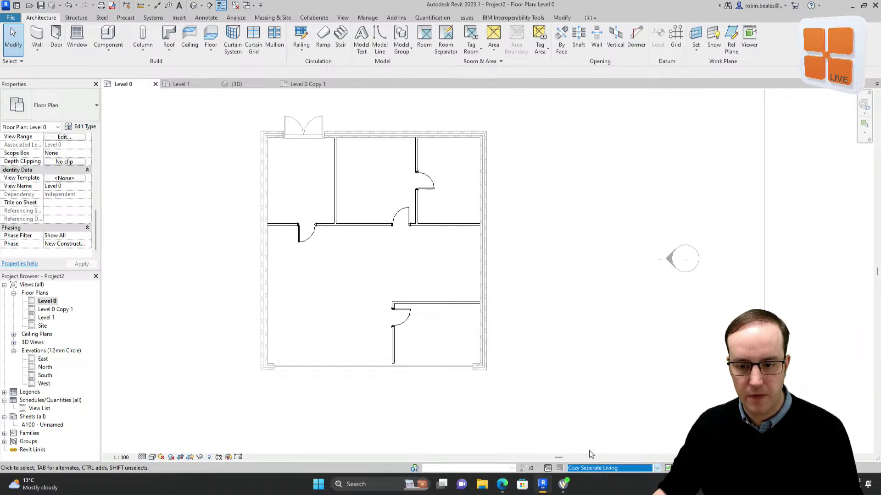
left_click(597, 468)
left_click(590, 459)
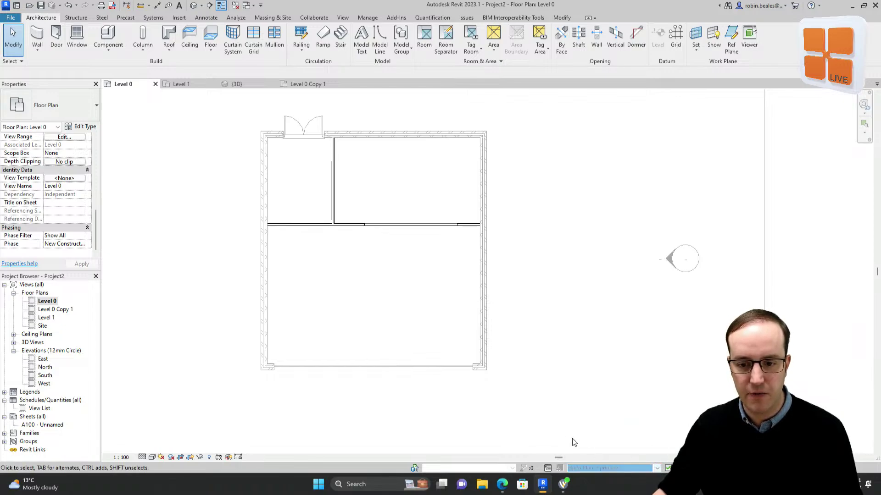
double_click(55, 310)
double_click(47, 301)
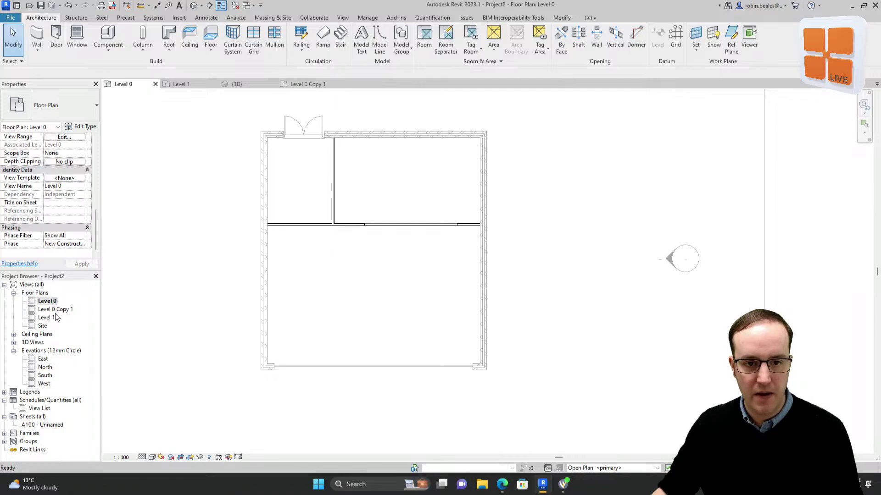
double_click(54, 310)
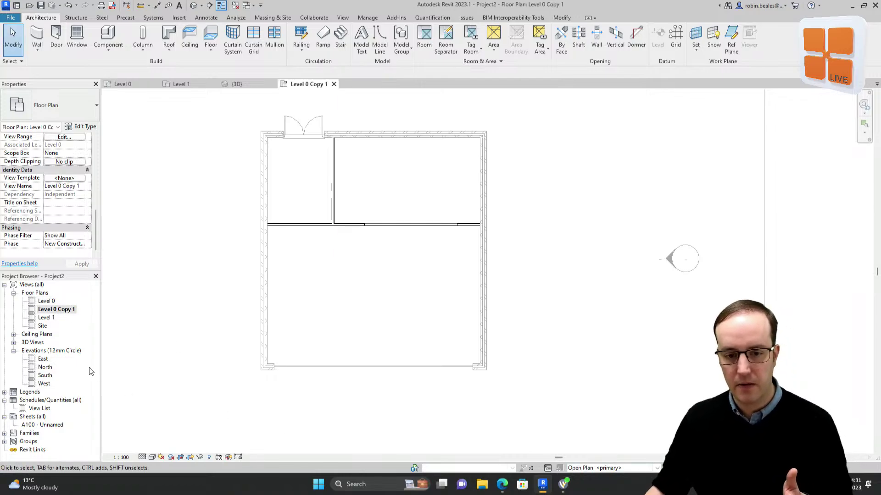
double_click(49, 302)
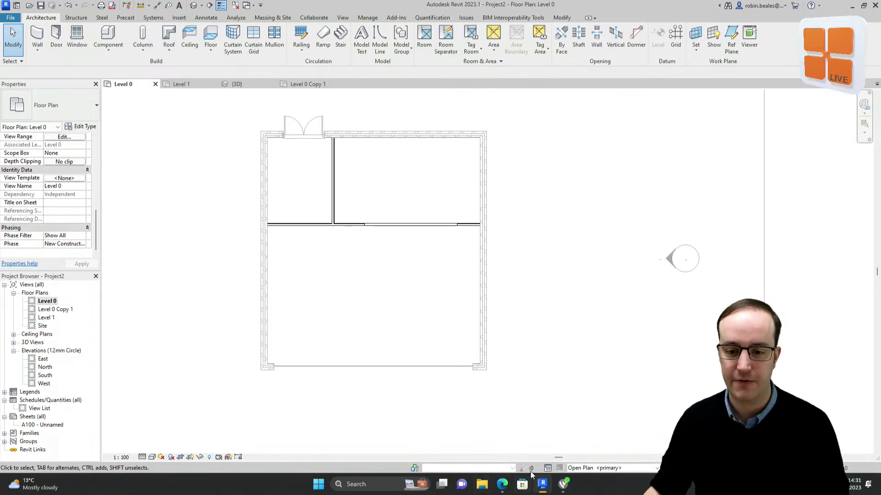
Stop editing the Open Plan option by switching the active design option to Main Model.
left_click(546, 468)
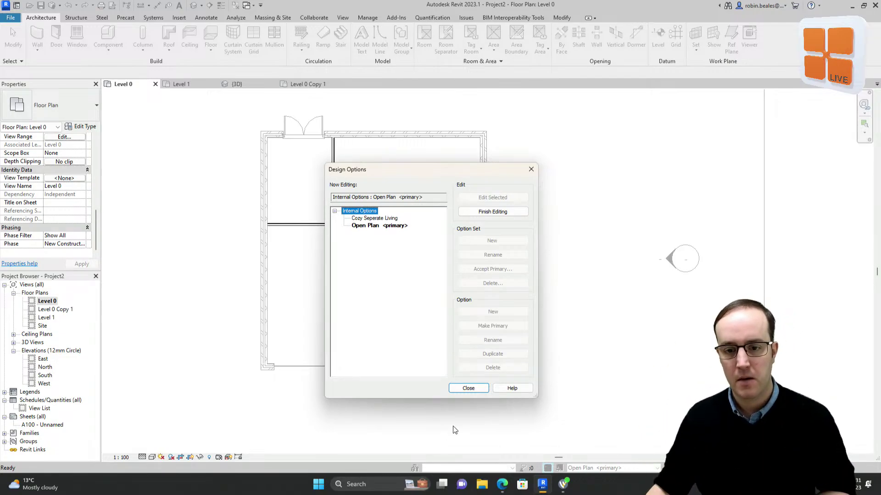
left_click(473, 389)
left_click(610, 468)
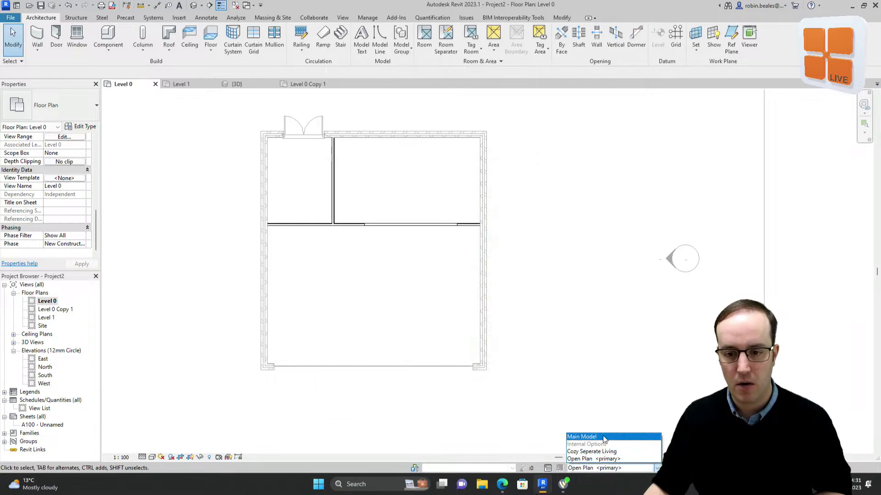
left_click(603, 437)
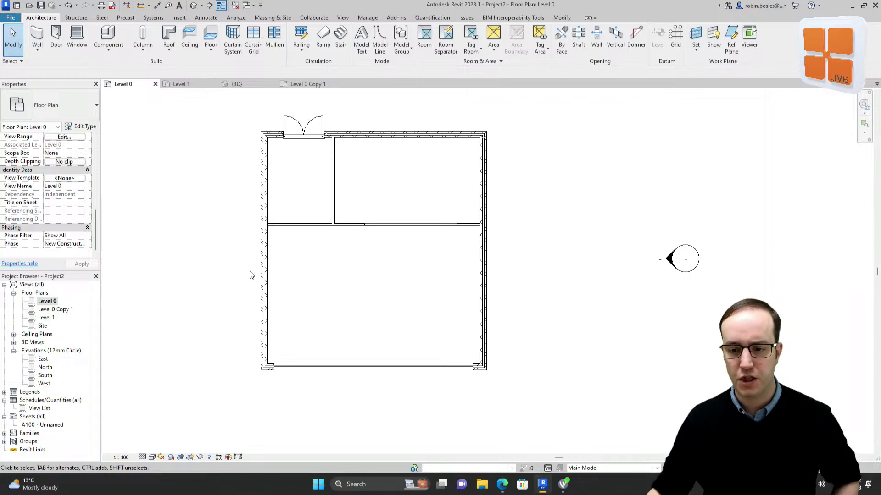
Open the Design Options manager and review the Accept Primary choices for the Internal Options set without applying them.
left_click(548, 468)
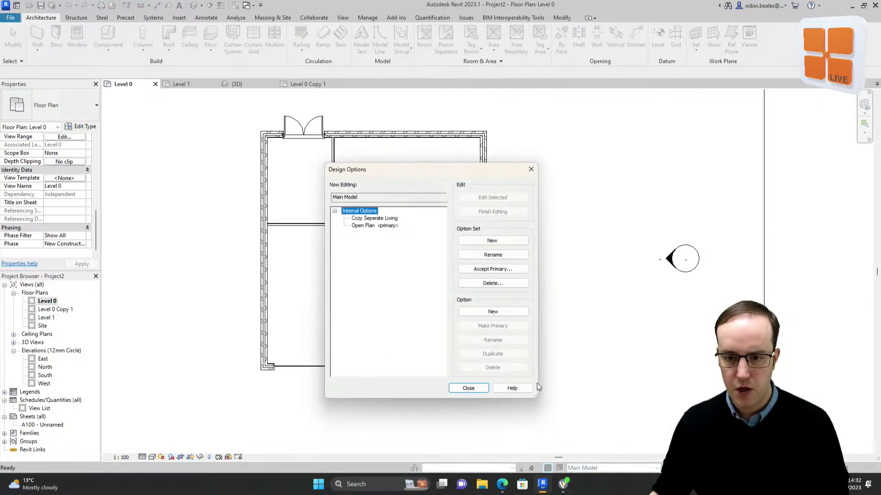
left_click(492, 272)
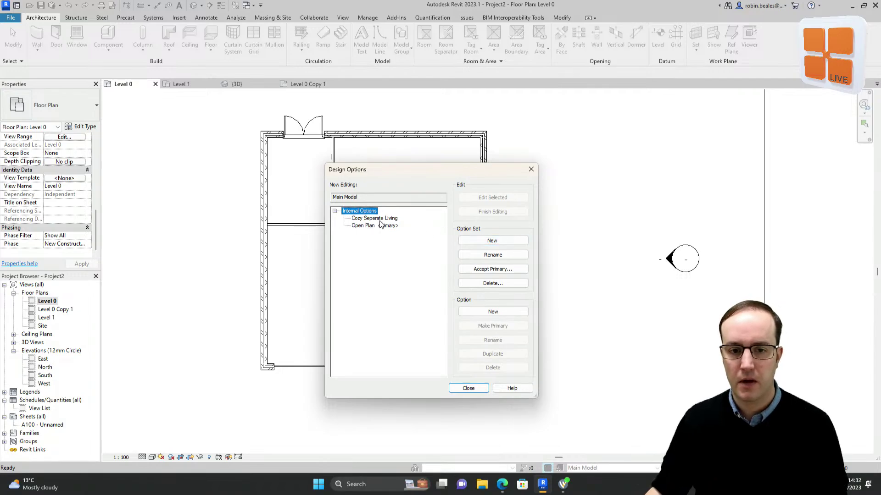
left_click(363, 226)
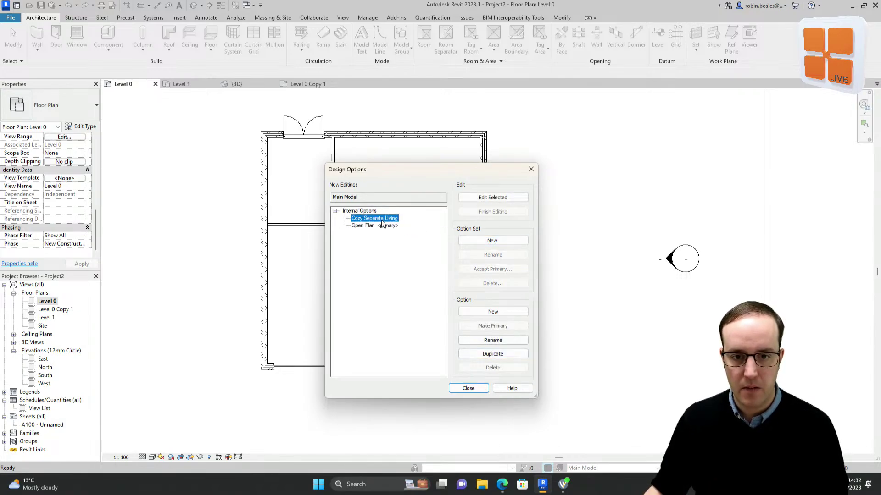
left_click(382, 225)
left_click(359, 211)
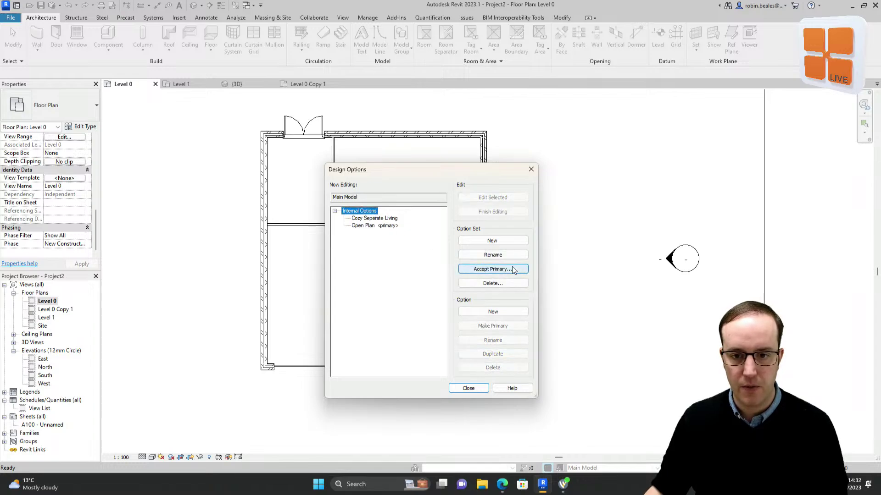
left_click(513, 270)
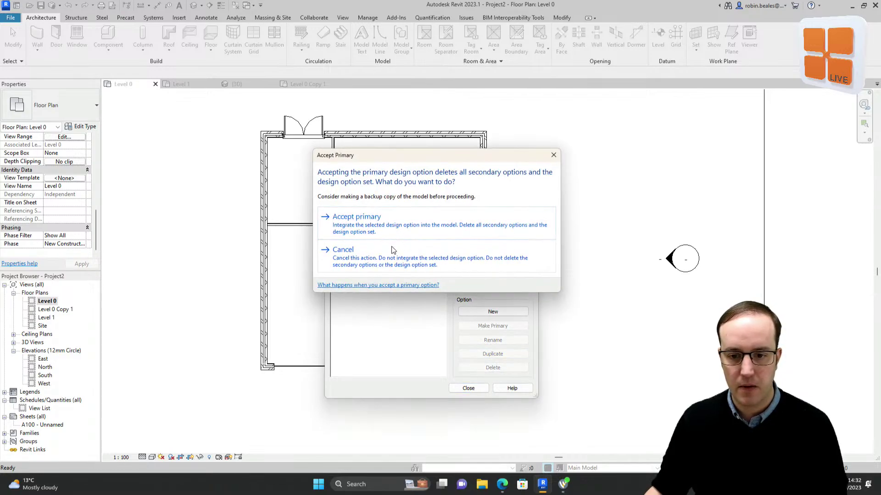
left_click(415, 266)
Accept the primary option of the Internal Options set to merge Open Plan into the main model, and close the design options manager.
left_click(376, 226)
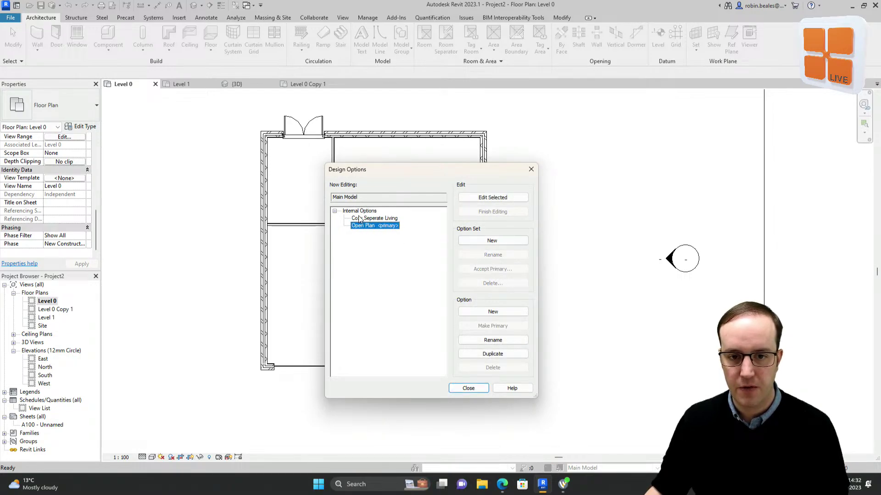
left_click(359, 211)
left_click(505, 270)
left_click(394, 241)
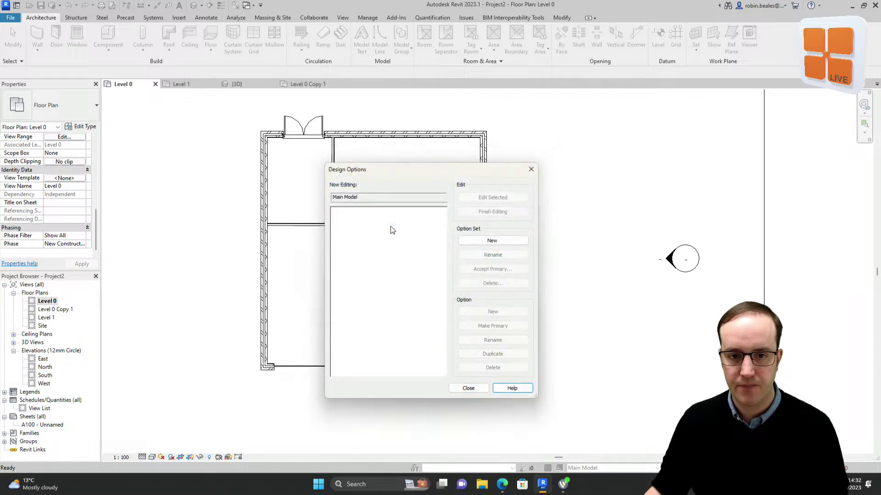
left_click(479, 388)
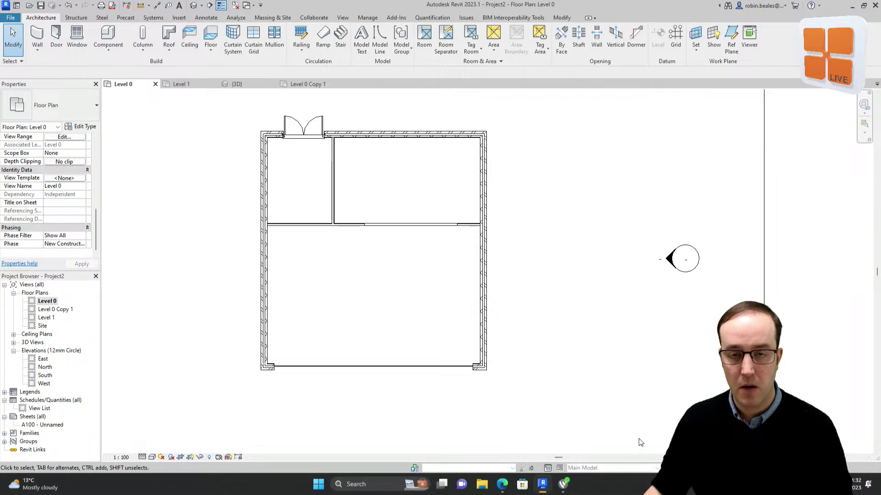